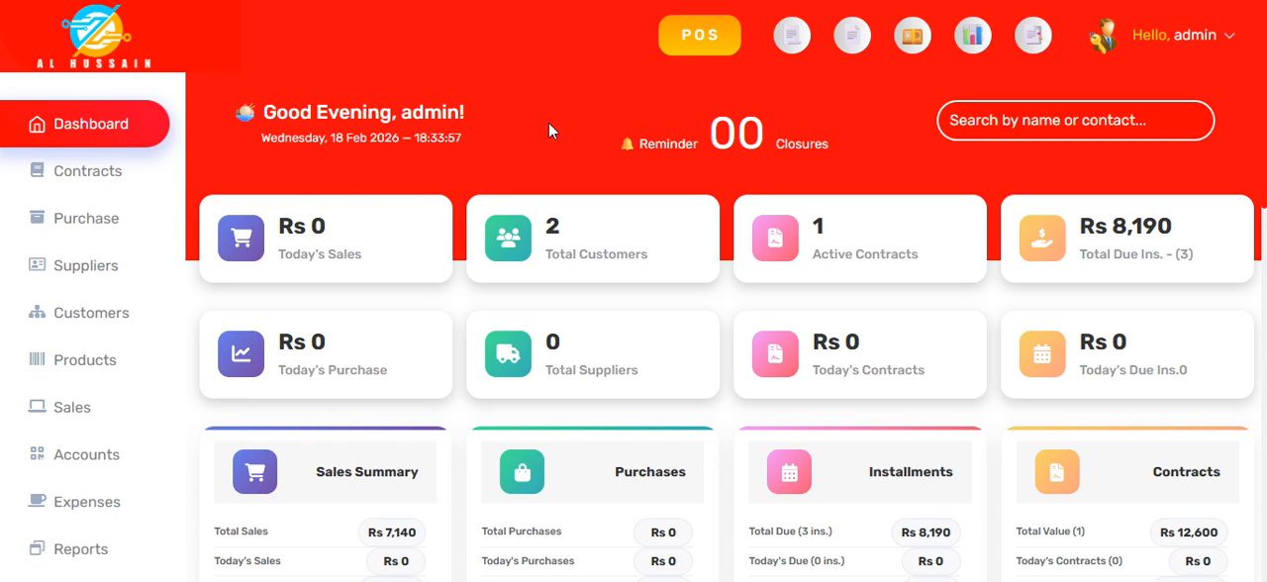
Step: Check the upcoming installments reminder and look up an existing customer by name from the dashboard
left_click(740, 149)
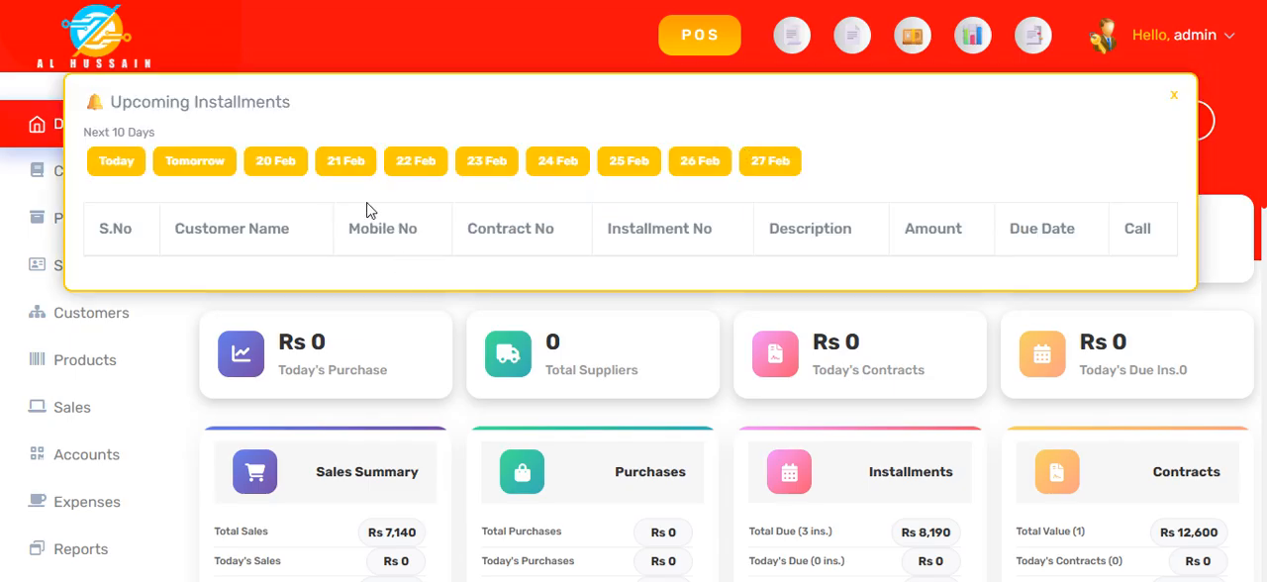
left_click(1173, 95)
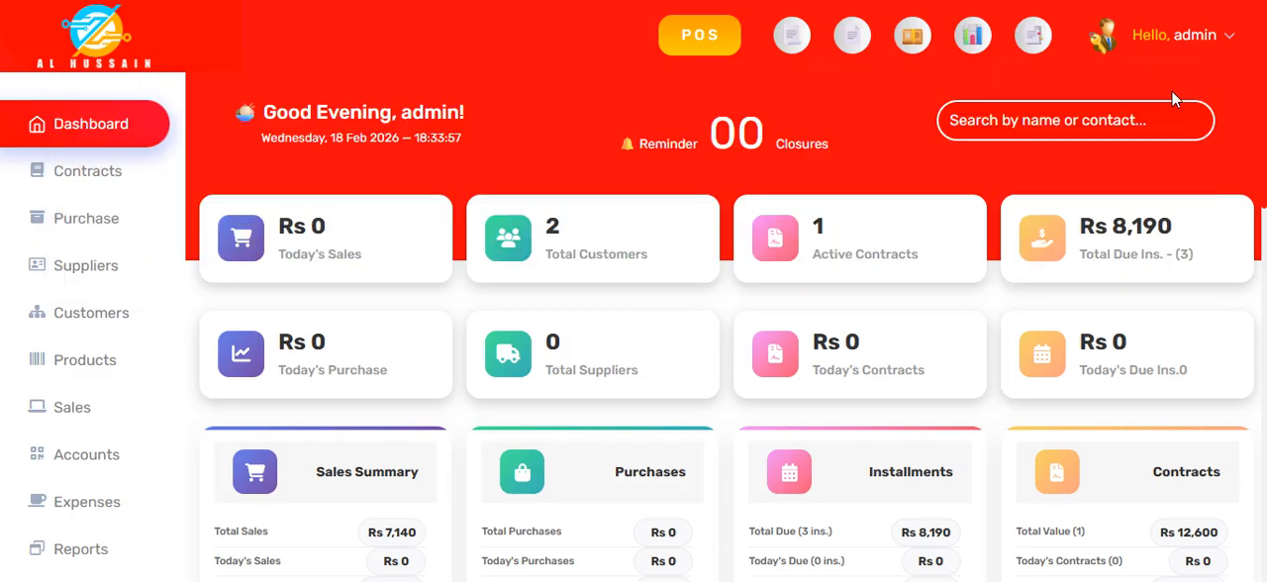
left_click(1019, 119)
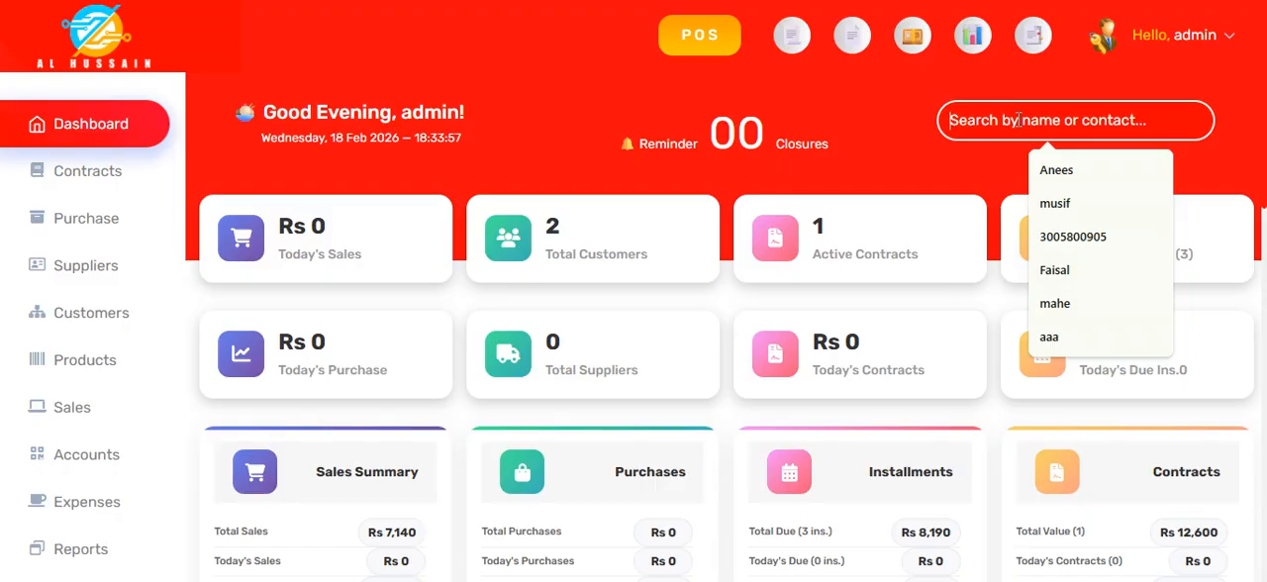
type("umar")
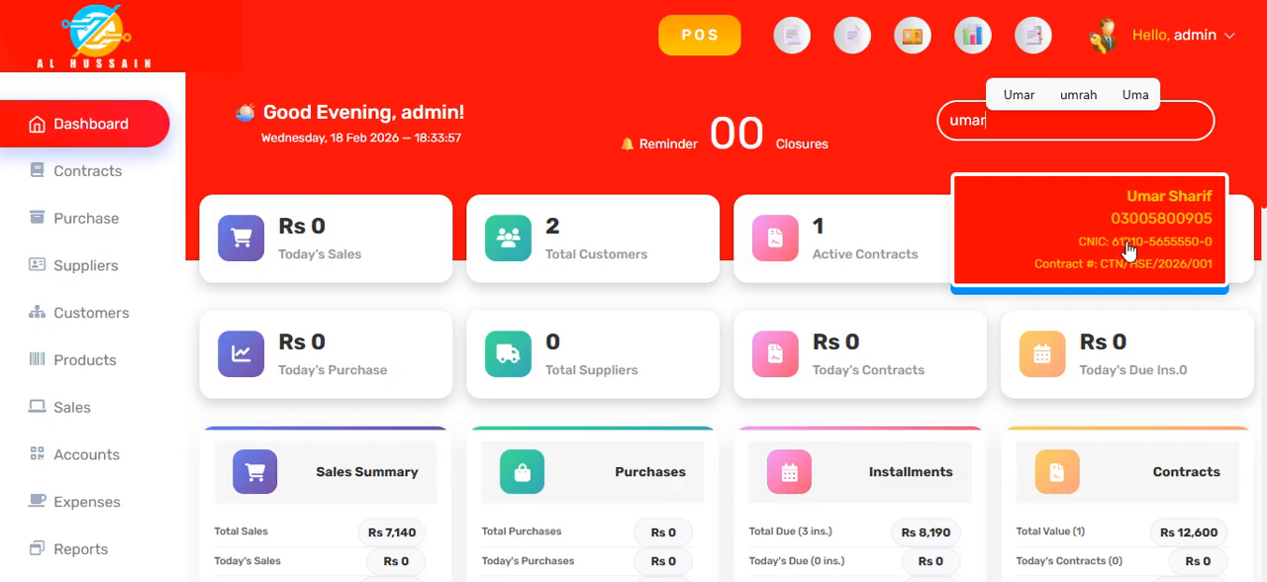
left_click(892, 158)
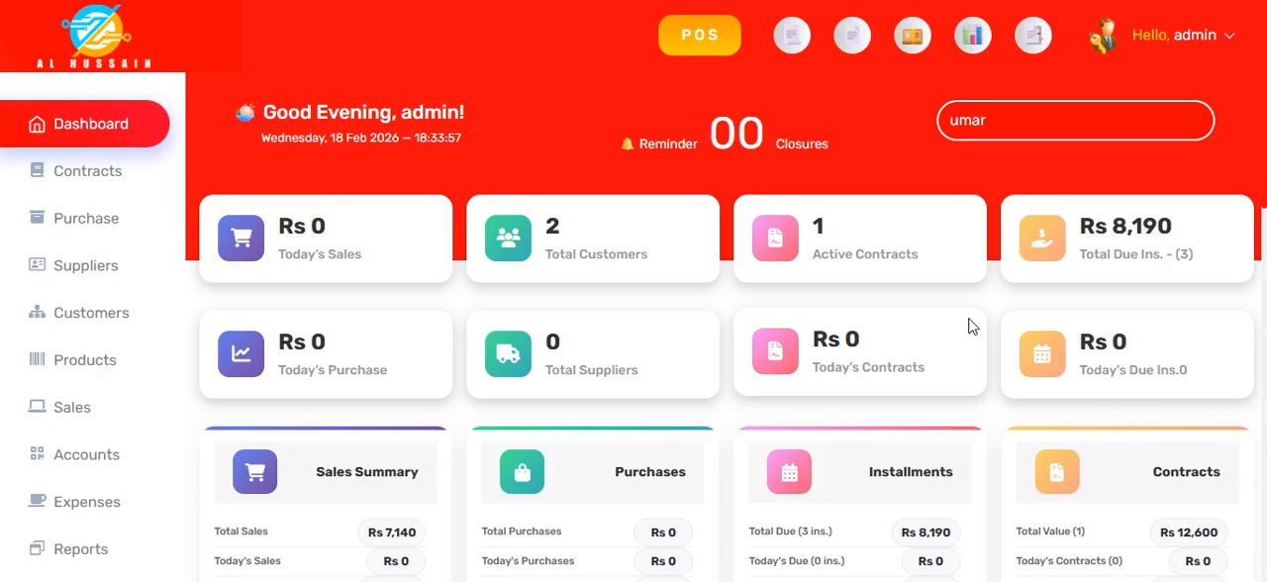
Step: Examine the dashboard's summary cards, the monthly performance charts including April and May receivables, and the recent activity tables
scroll(603, 297, "down", 2)
scroll(603, 297, "down", 1)
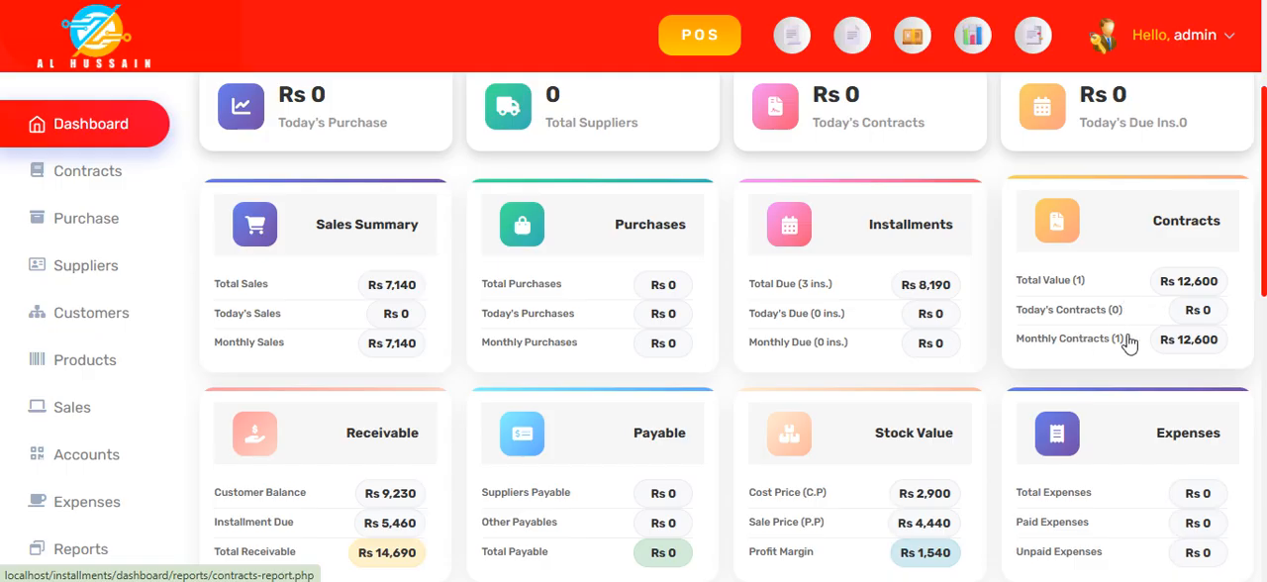
scroll(499, 287, "down", 3)
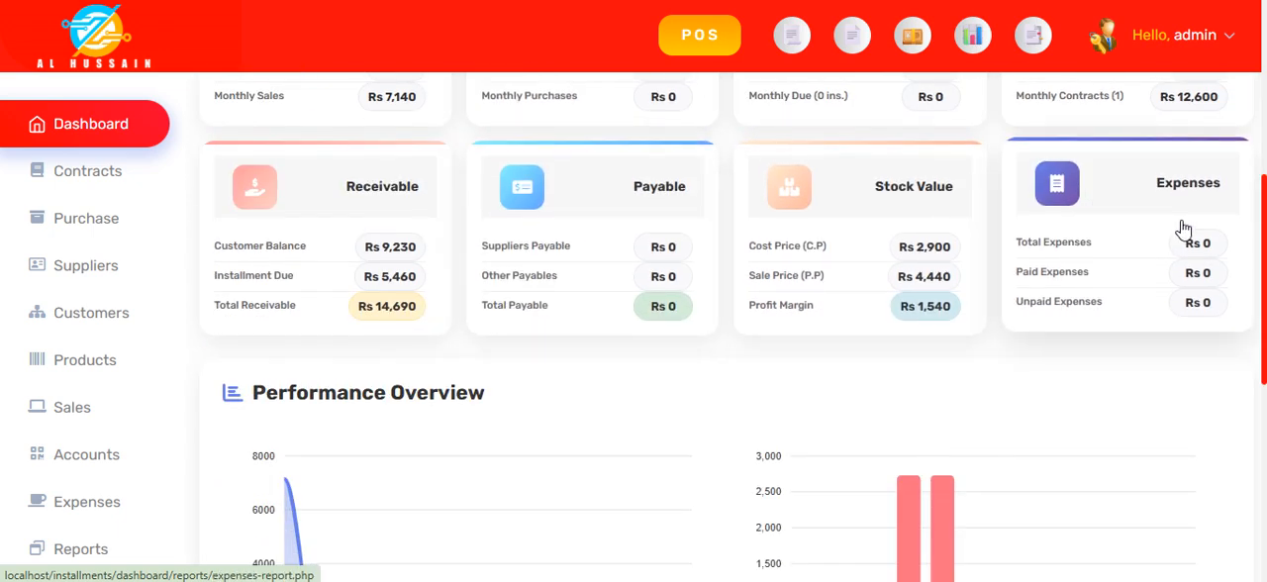
scroll(577, 367, "down", 3)
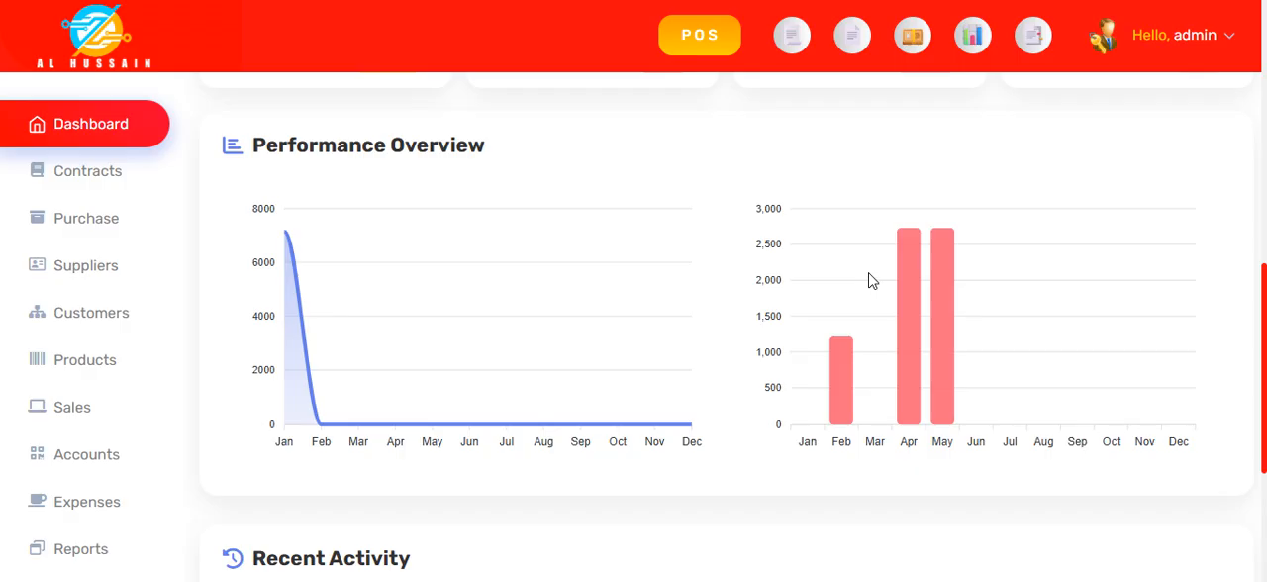
mouse_move(907, 416)
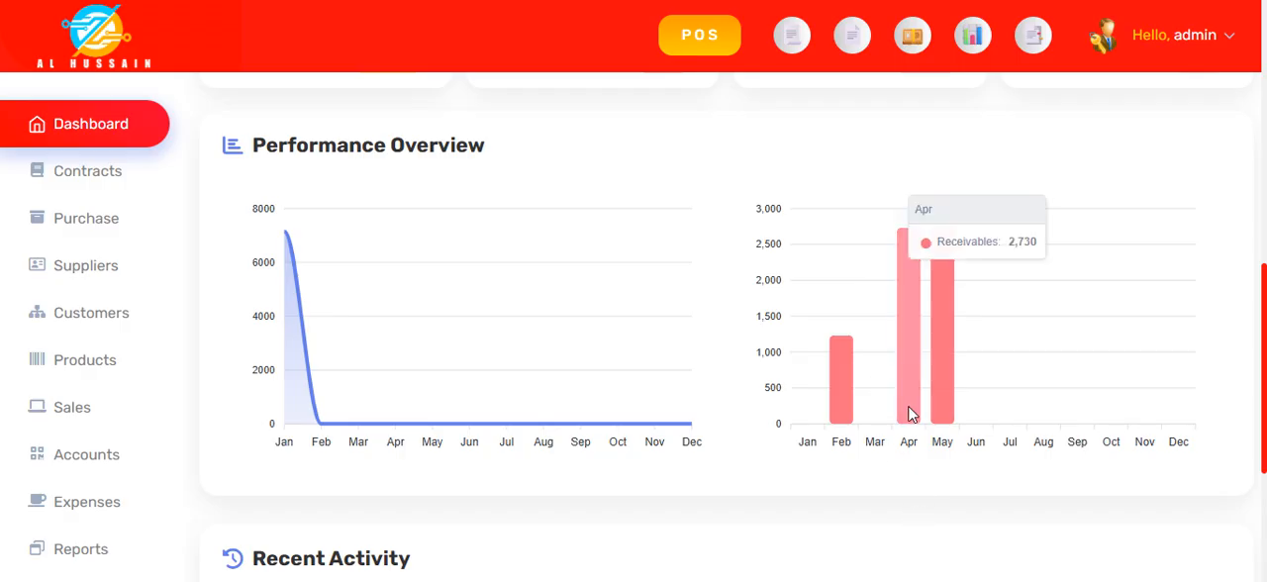
mouse_move(948, 398)
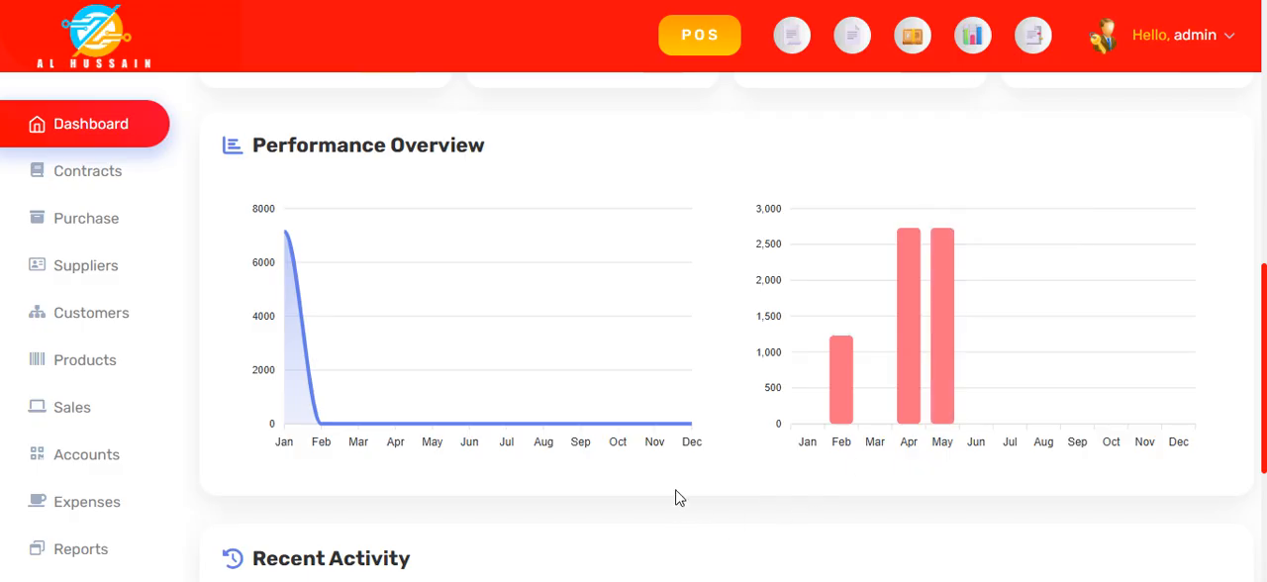
scroll(797, 492, "down", 1)
scroll(800, 498, "down", 3)
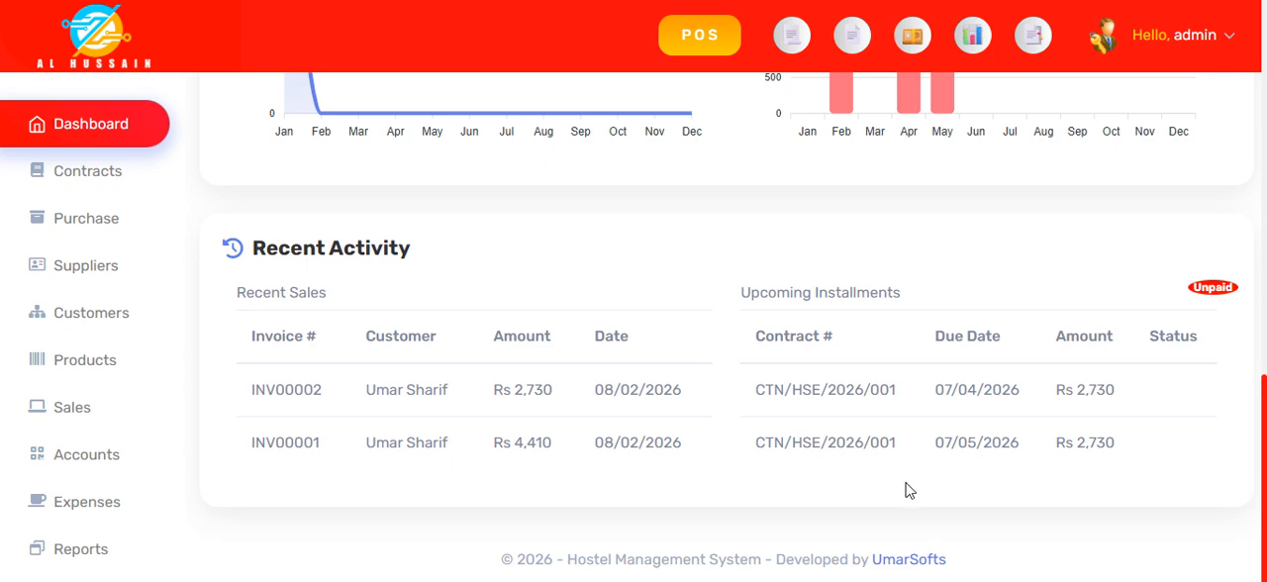
scroll(799, 494, "up", 6)
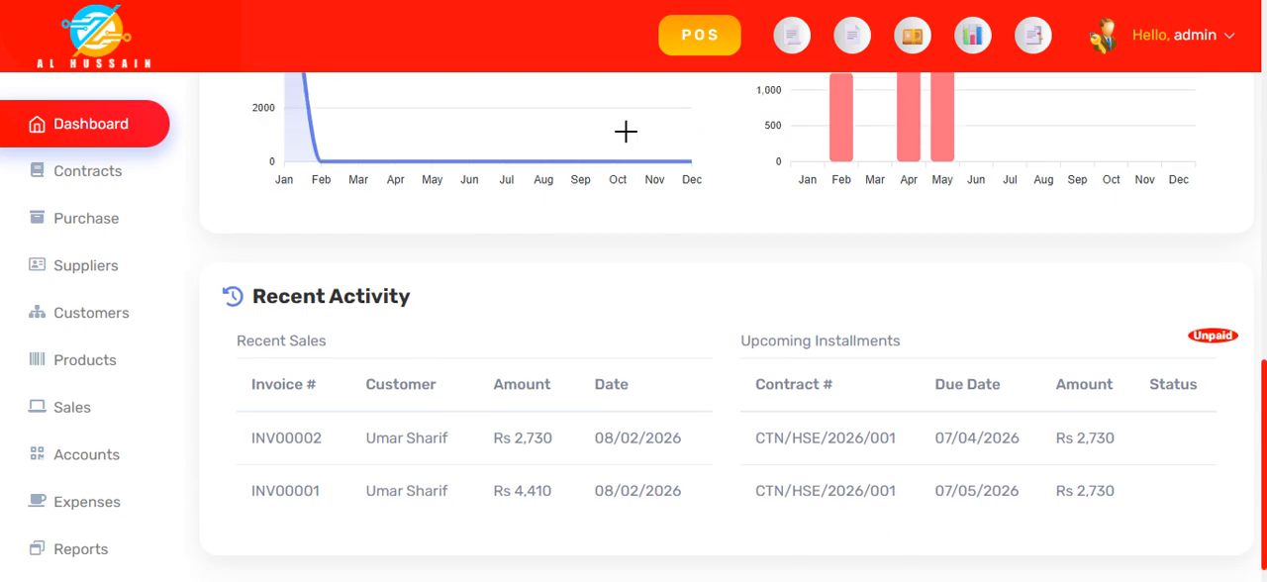
scroll(822, 146, "up", 3)
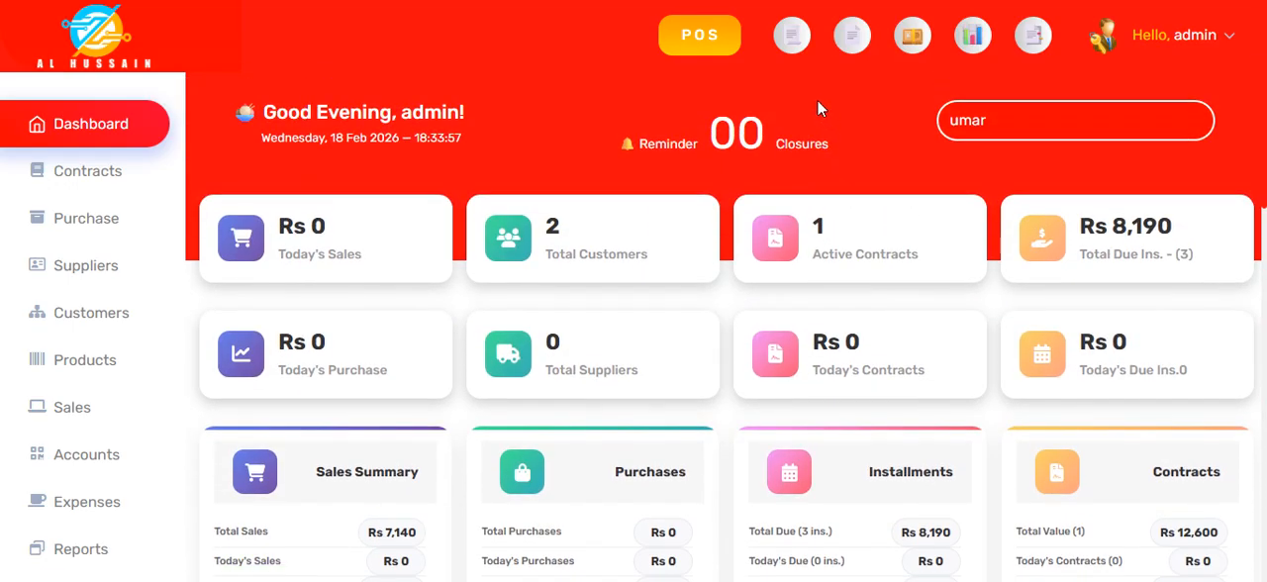
Step: Open the POS screen and add one unit of the Solid product to the sale
left_click(703, 38)
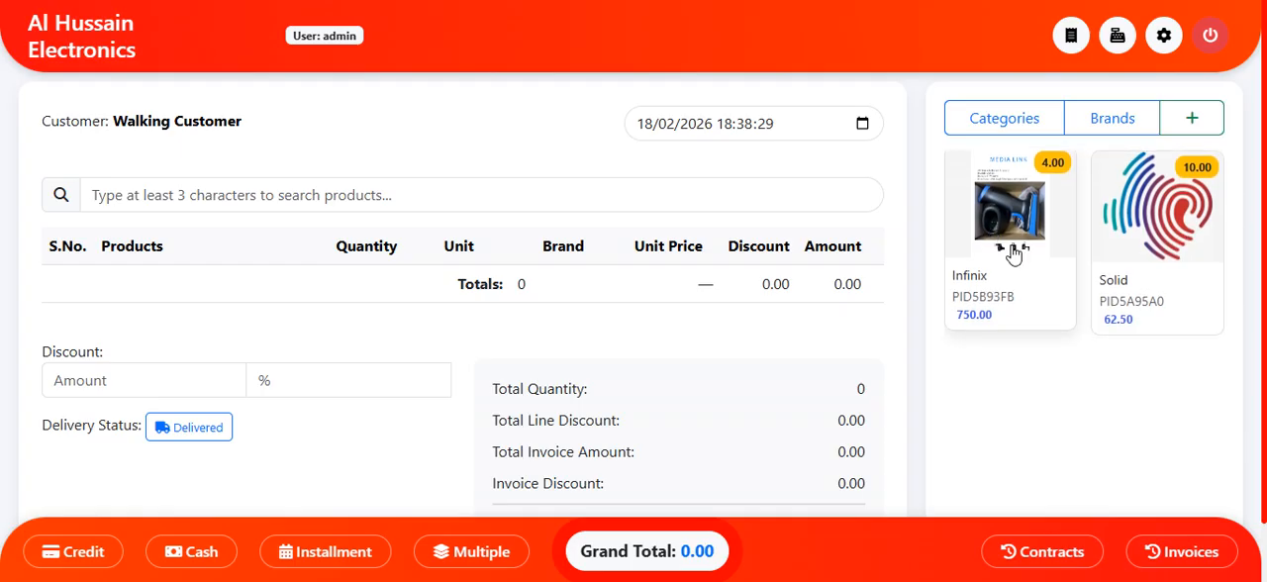
left_click(1151, 244)
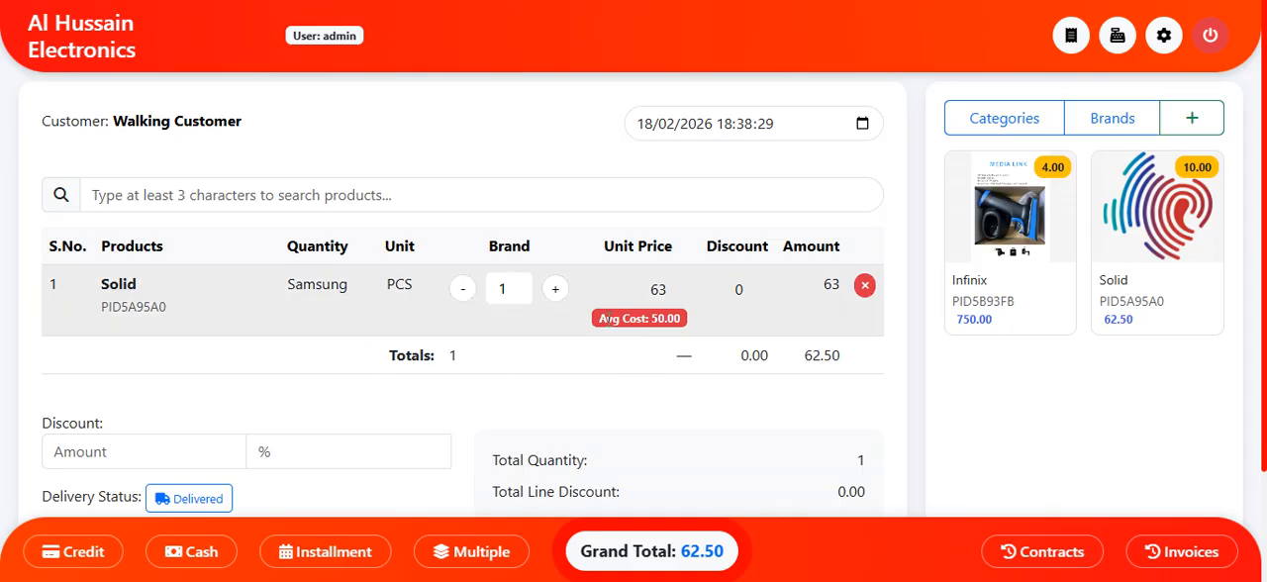
Step: View the EMEI number selection for the Infinix product without adding it, and review the invoice totals
left_click(1012, 219)
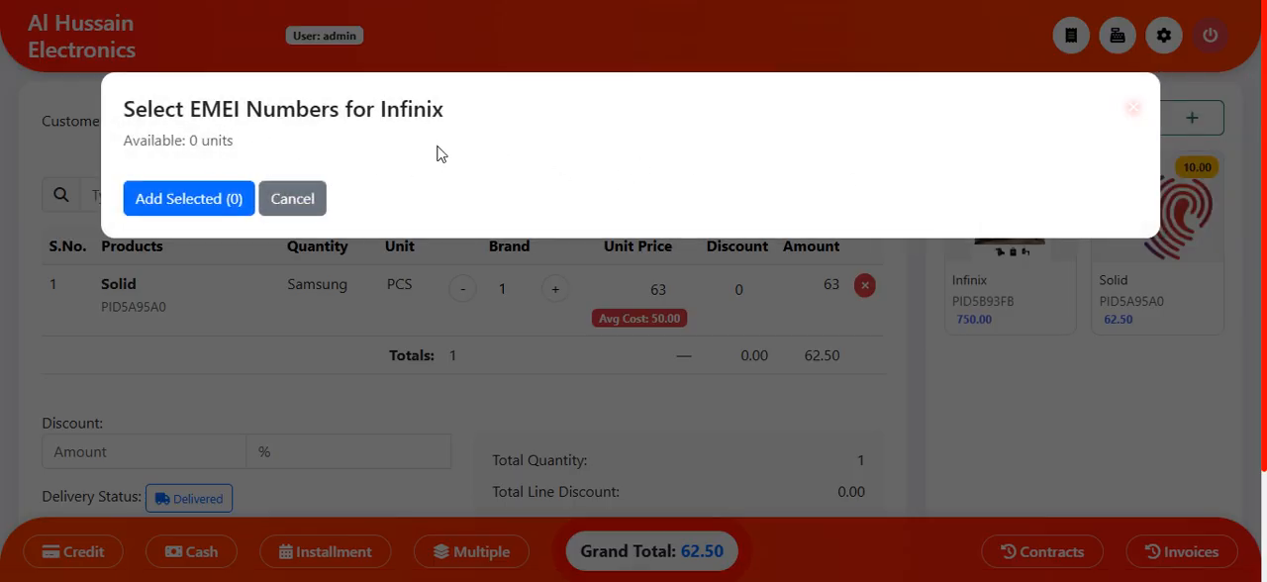
left_click(309, 198)
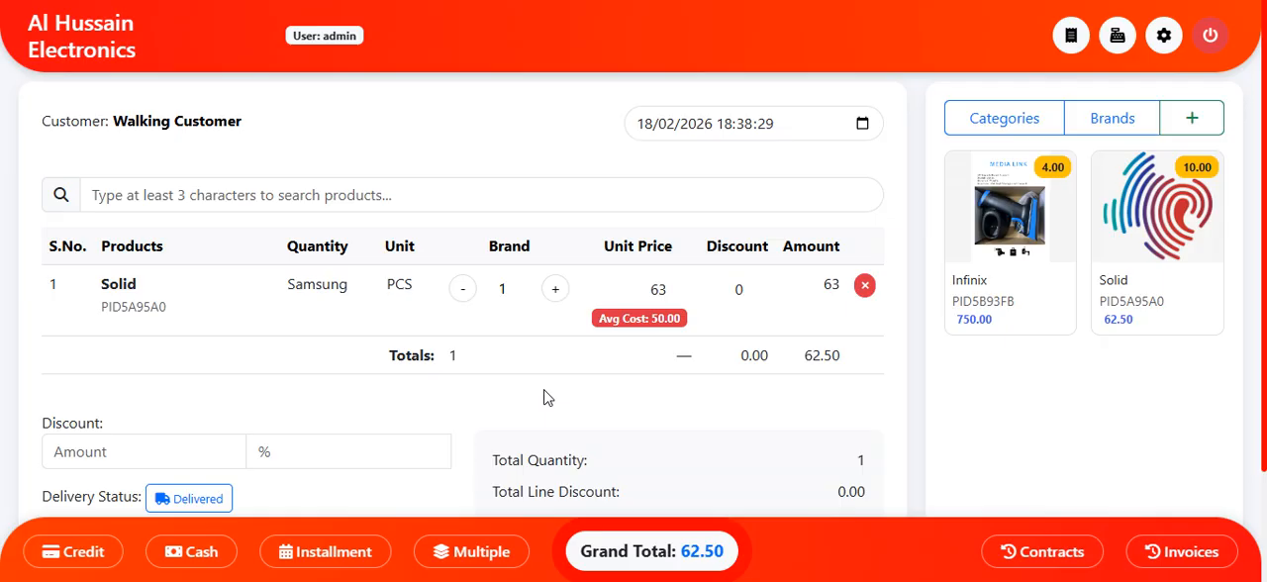
scroll(439, 421, "down", 2)
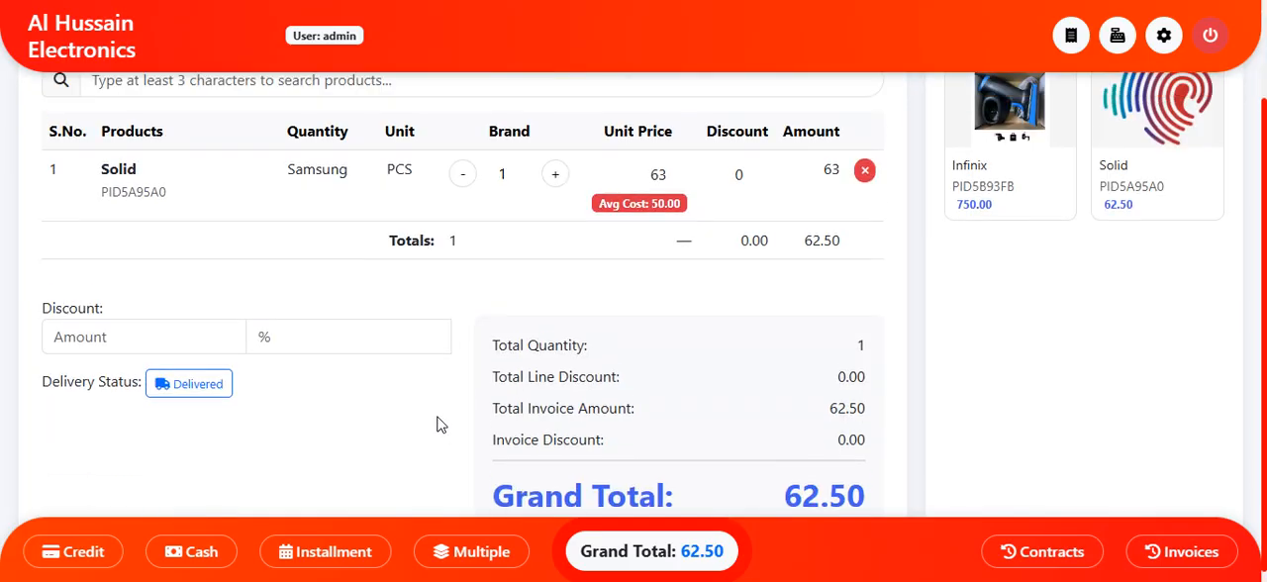
scroll(440, 423, "up", 2)
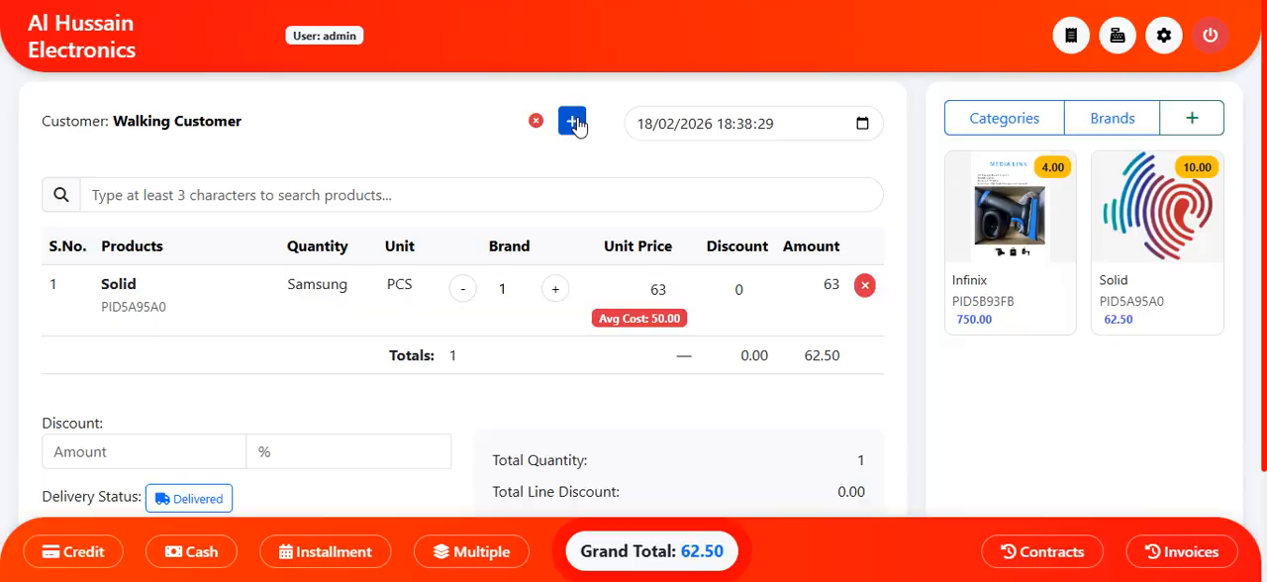
Step: Examine the fields of the new customer form, including the Installment Customer options, and leave it without saving
left_click(572, 122)
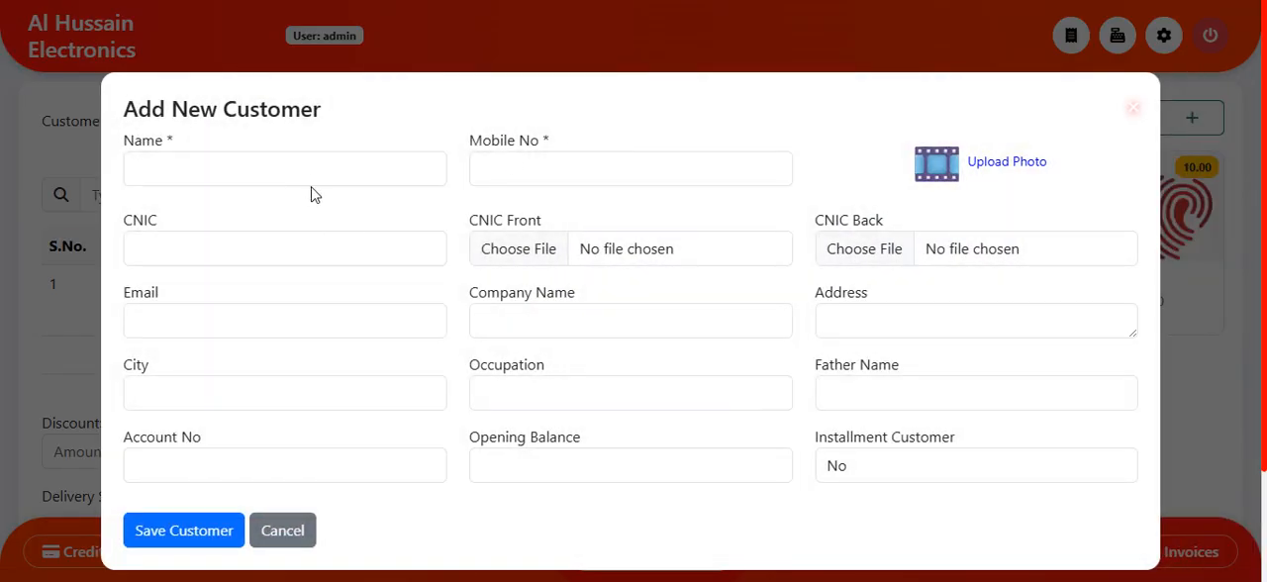
left_click(316, 174)
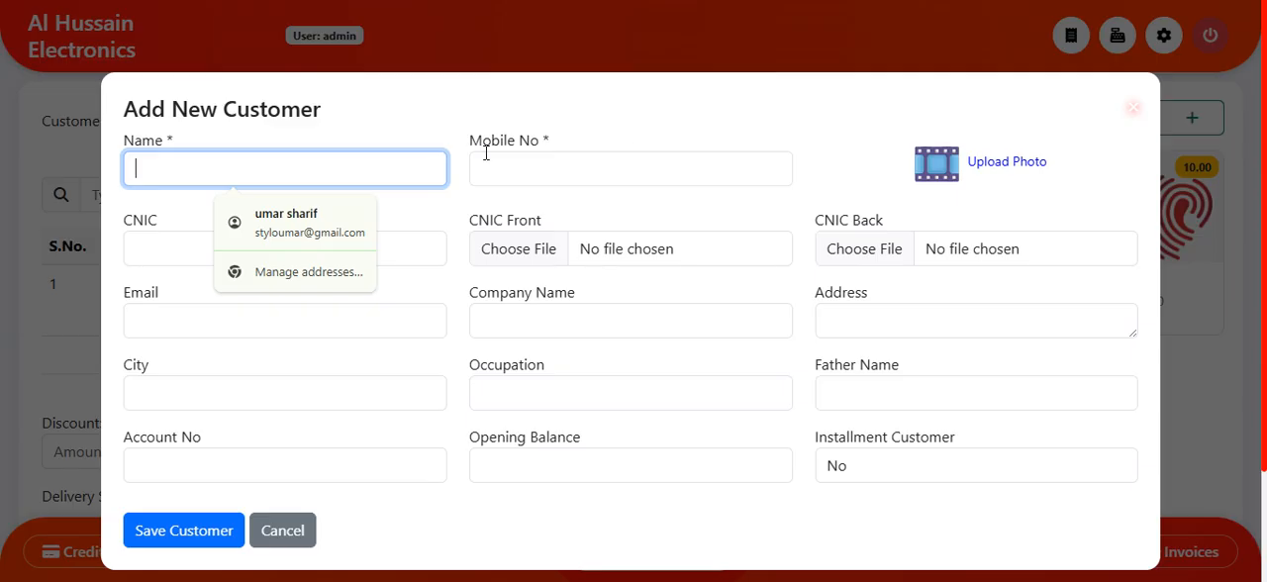
left_click(636, 171)
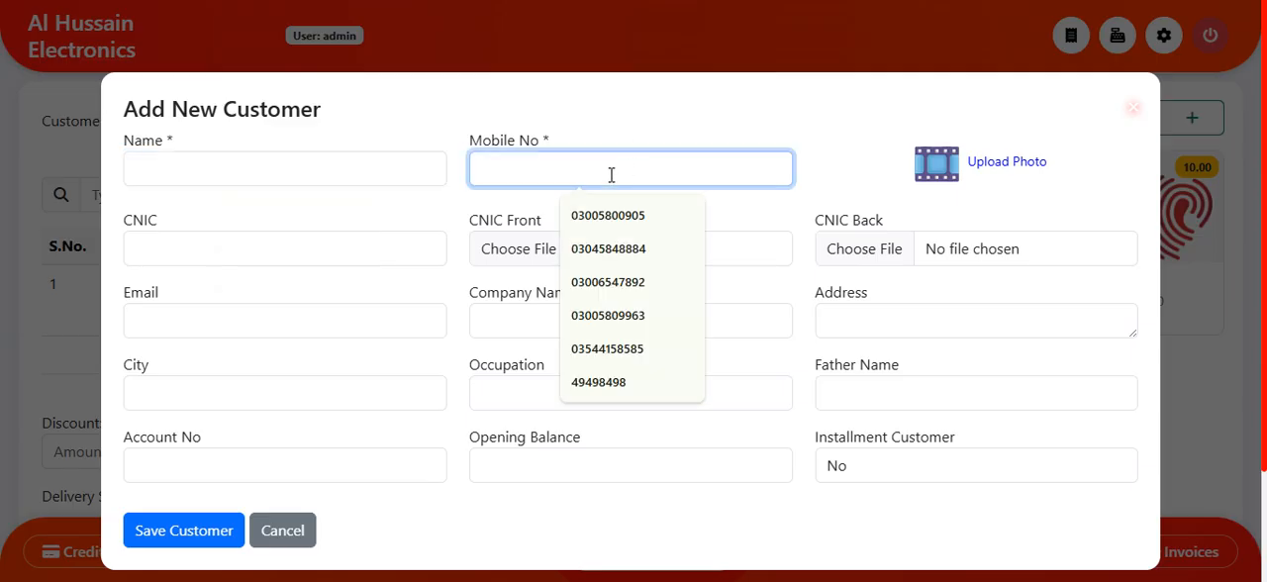
left_click(226, 259)
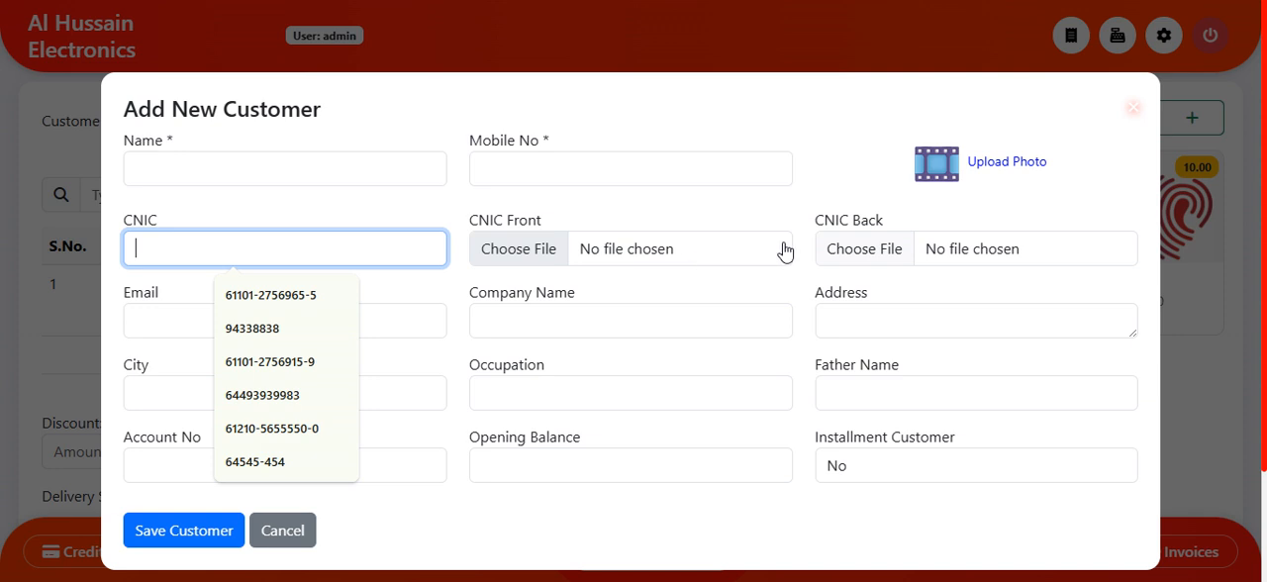
left_click(567, 333)
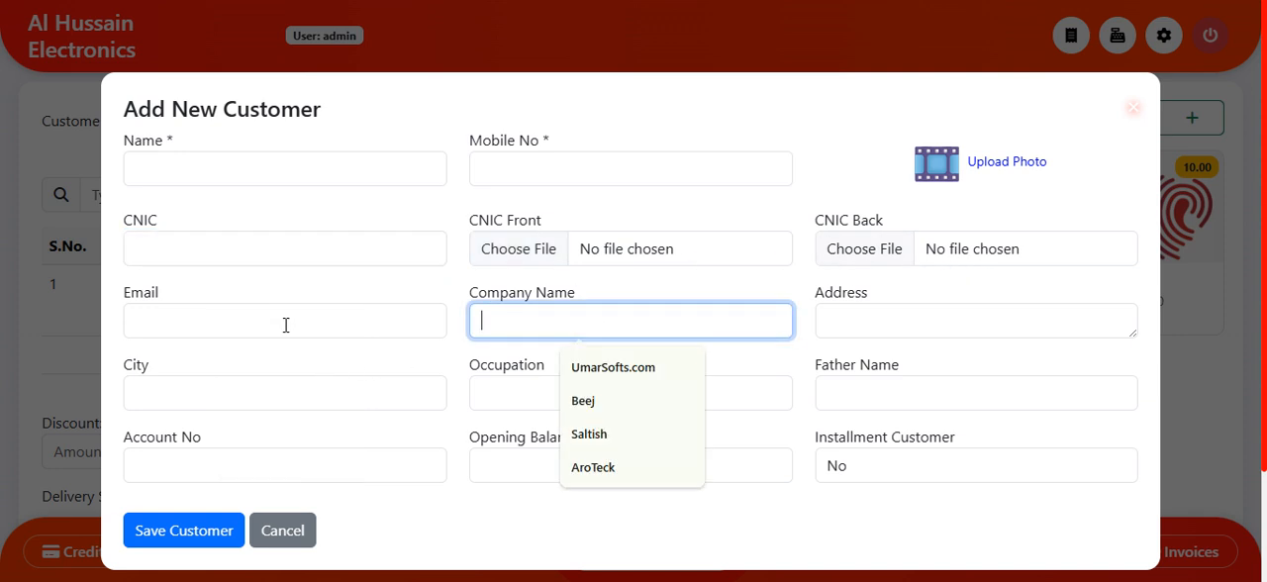
left_click(285, 325)
left_click(629, 404)
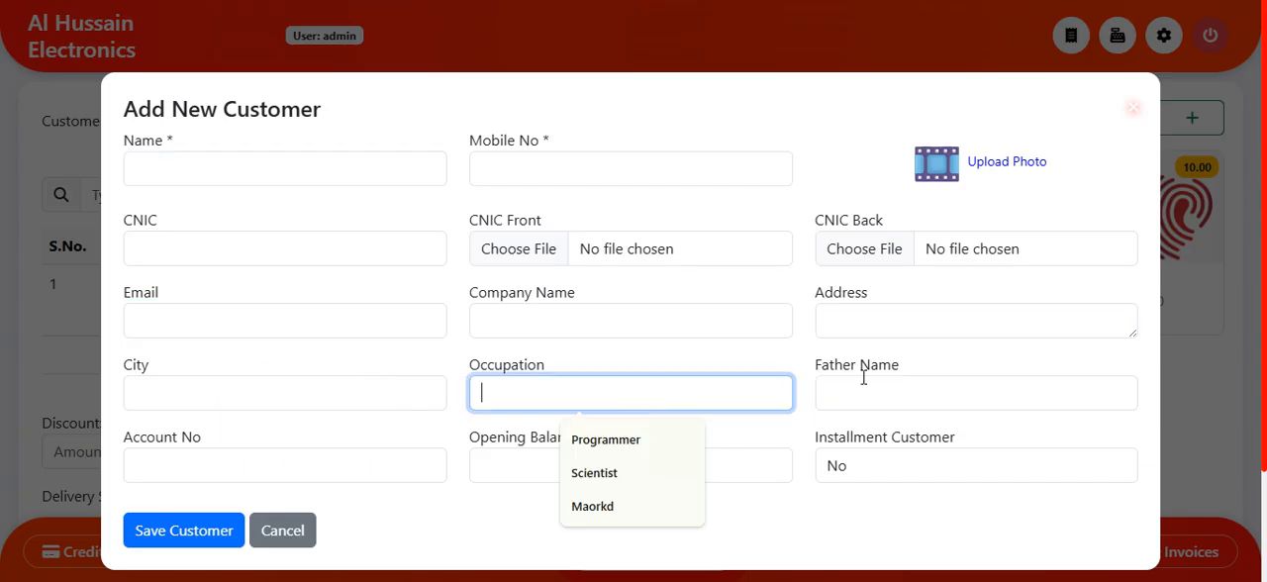
left_click(872, 400)
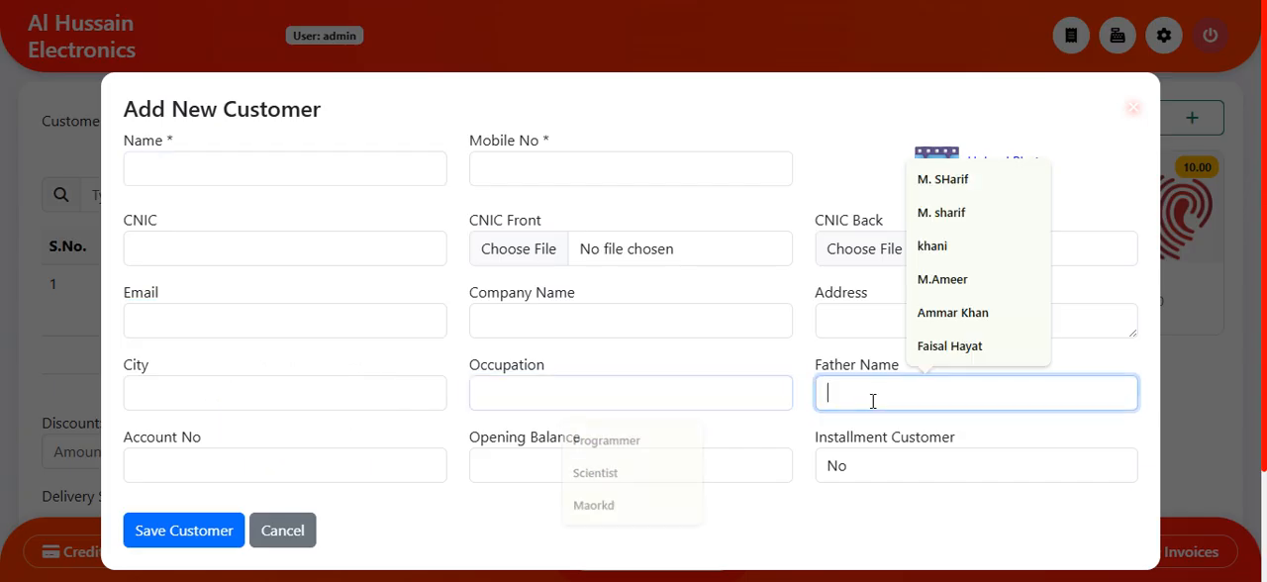
left_click(846, 467)
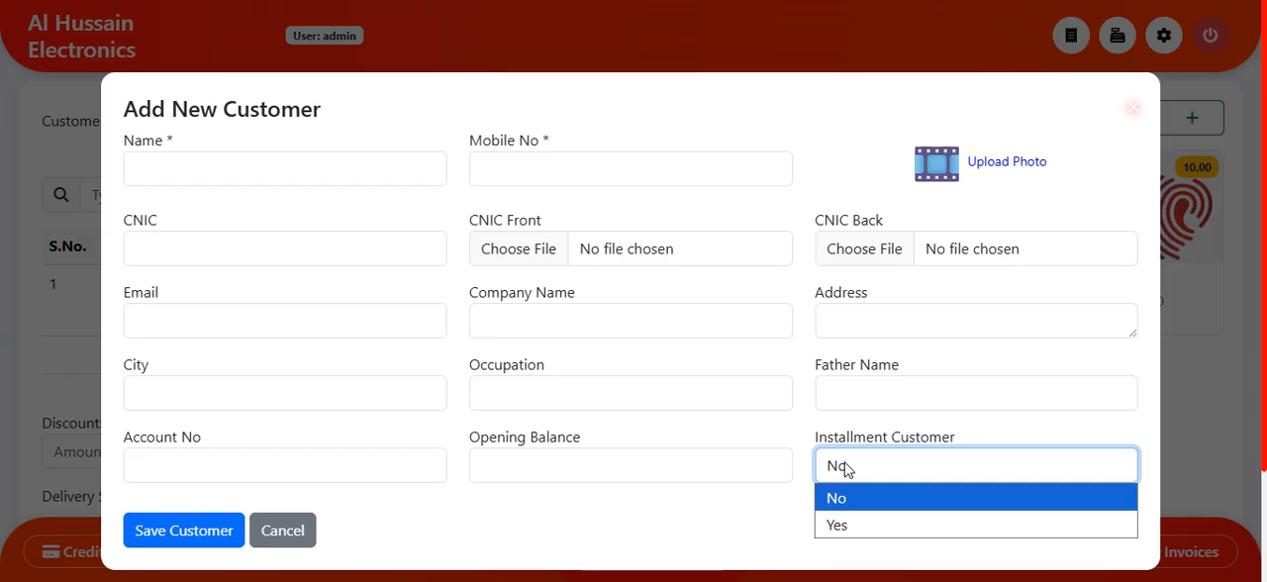
left_click(854, 526)
left_click(309, 531)
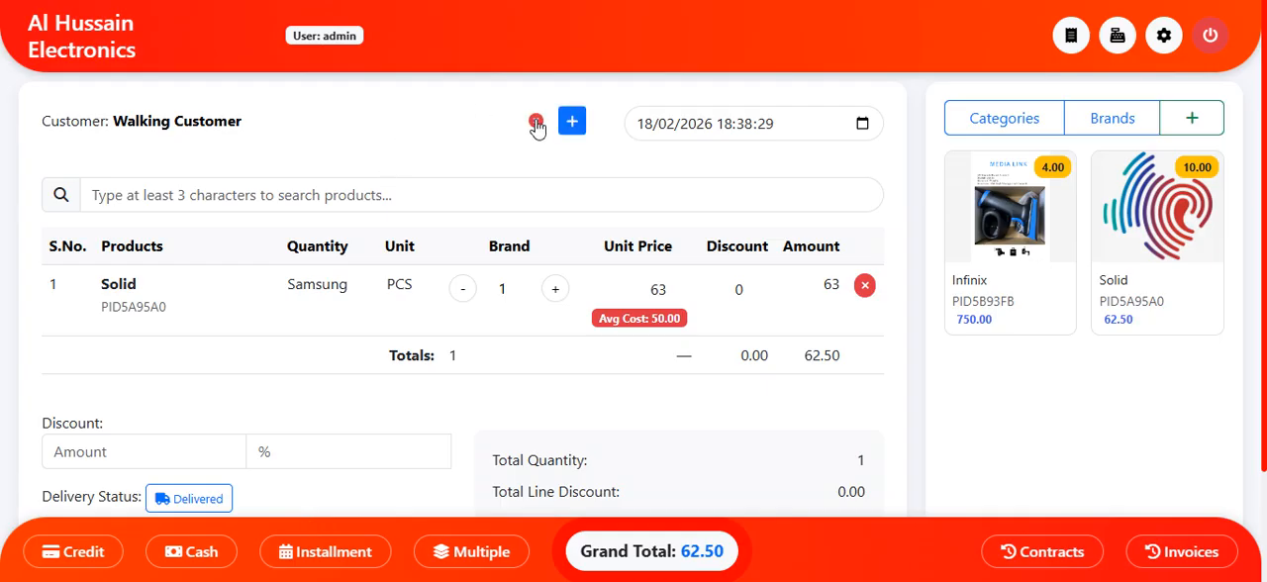
Step: Replace Walking Customer on the sale with an existing customer found by name
left_click(535, 122)
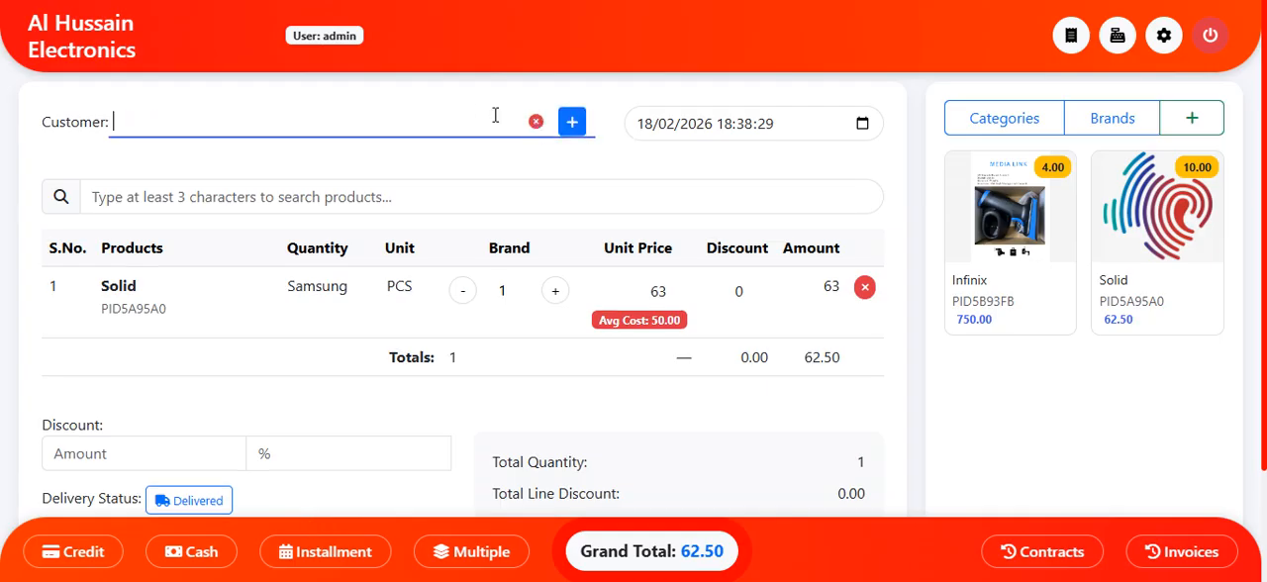
left_click(405, 119)
type("umar")
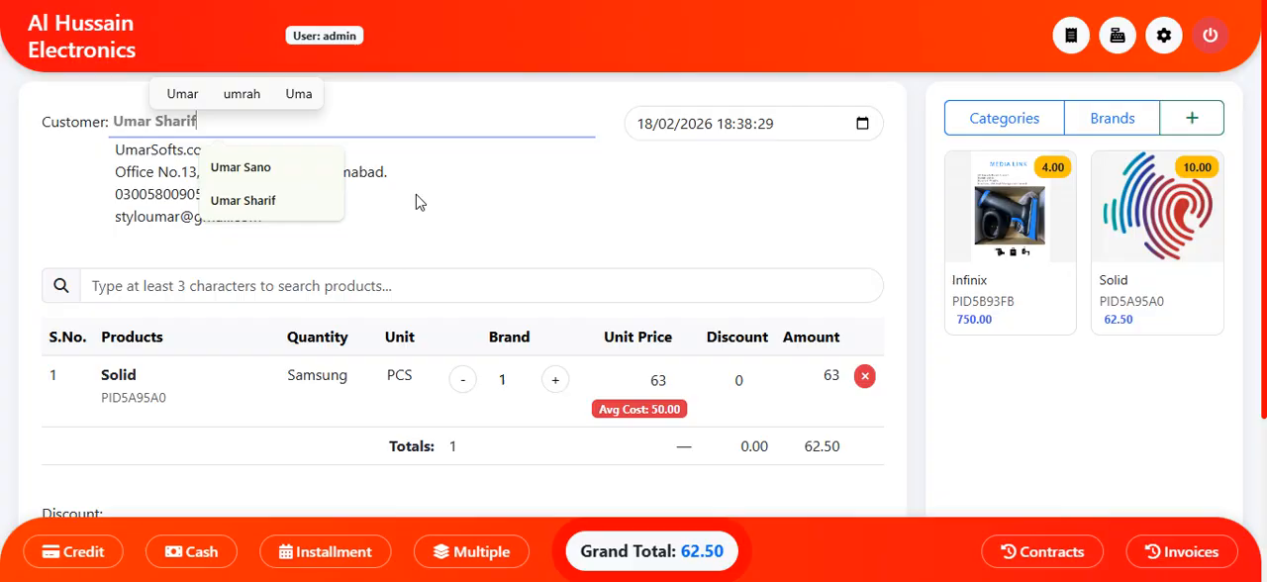
left_click(625, 252)
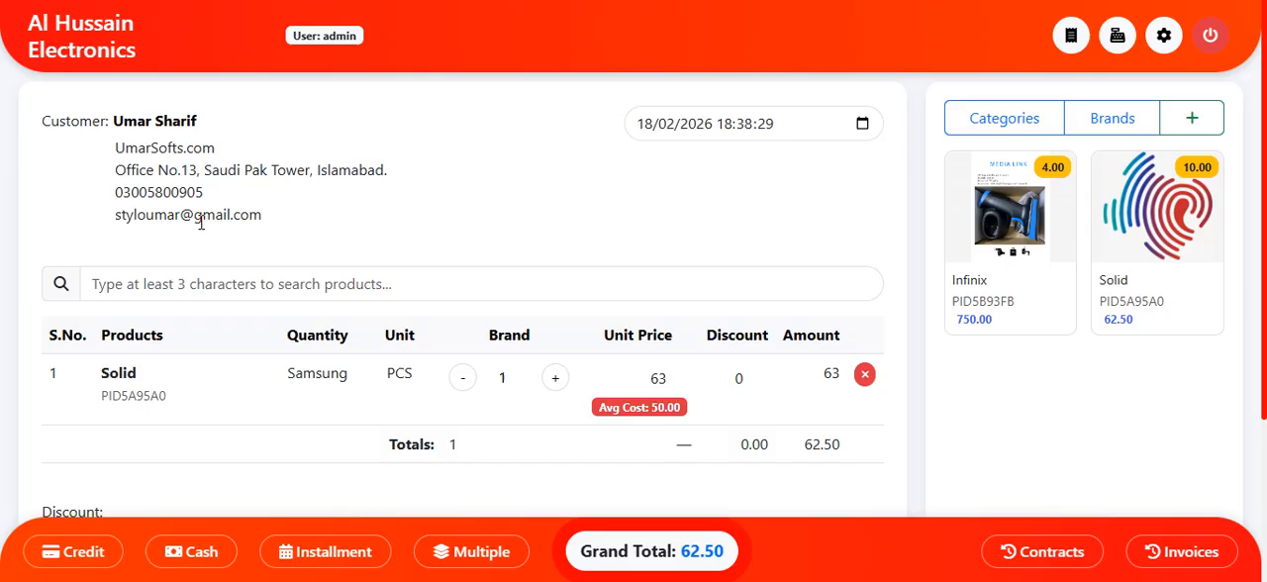
Step: Preview the installment plan's package details and payment schedule for the sale, and close it without creating the plan
left_click(327, 553)
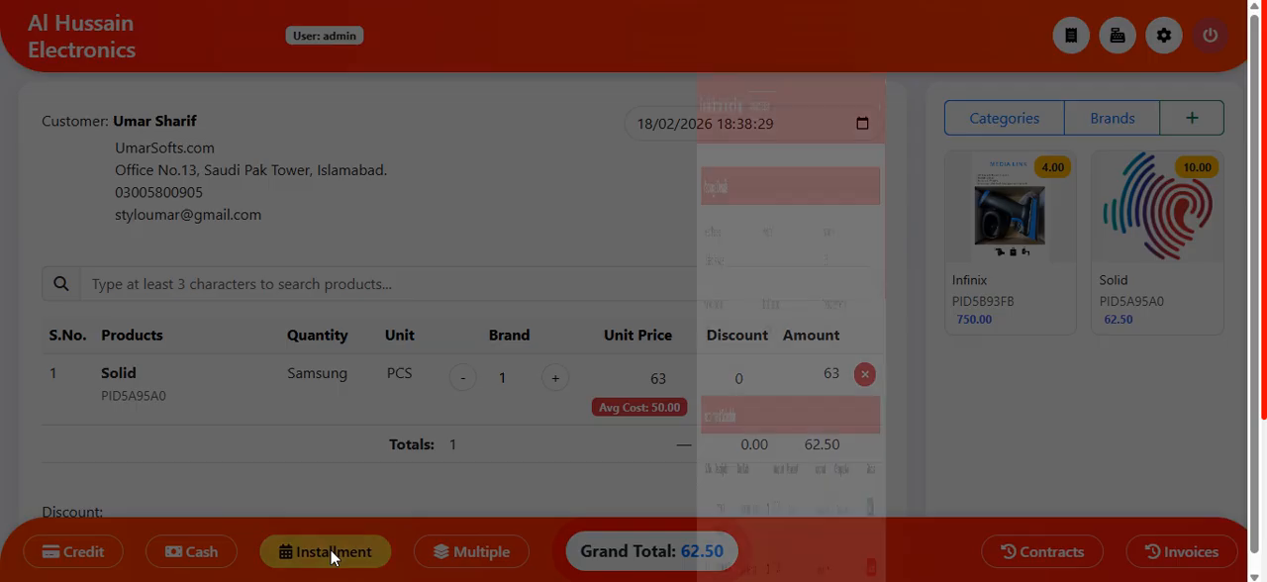
scroll(709, 263, "down", 7)
scroll(708, 289, "up", 8)
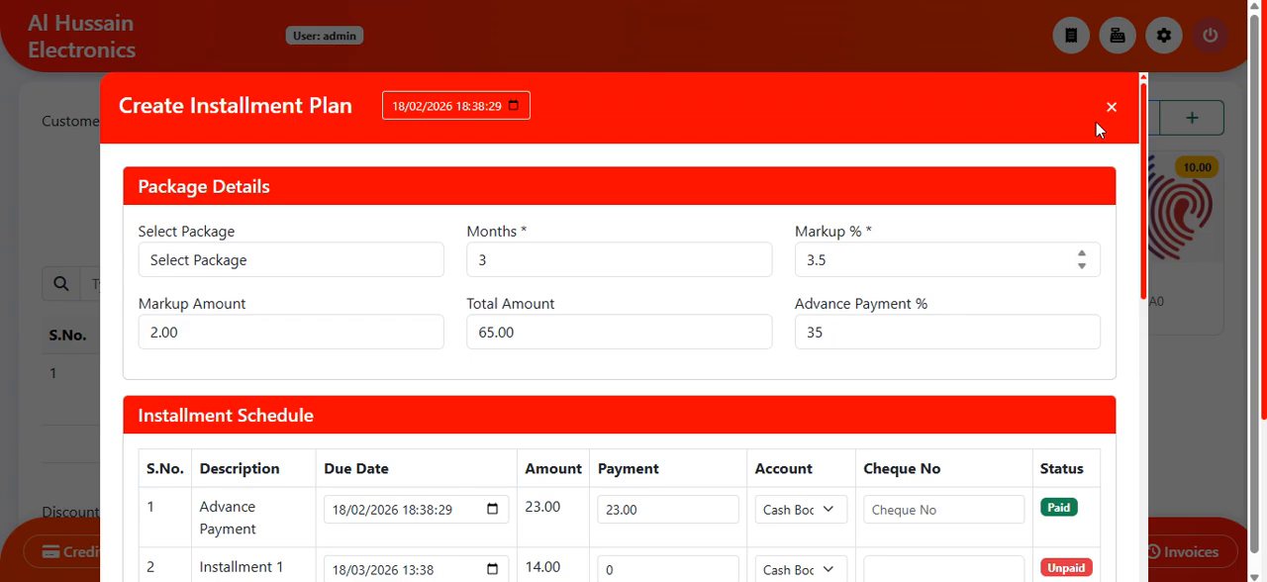
left_click(1110, 109)
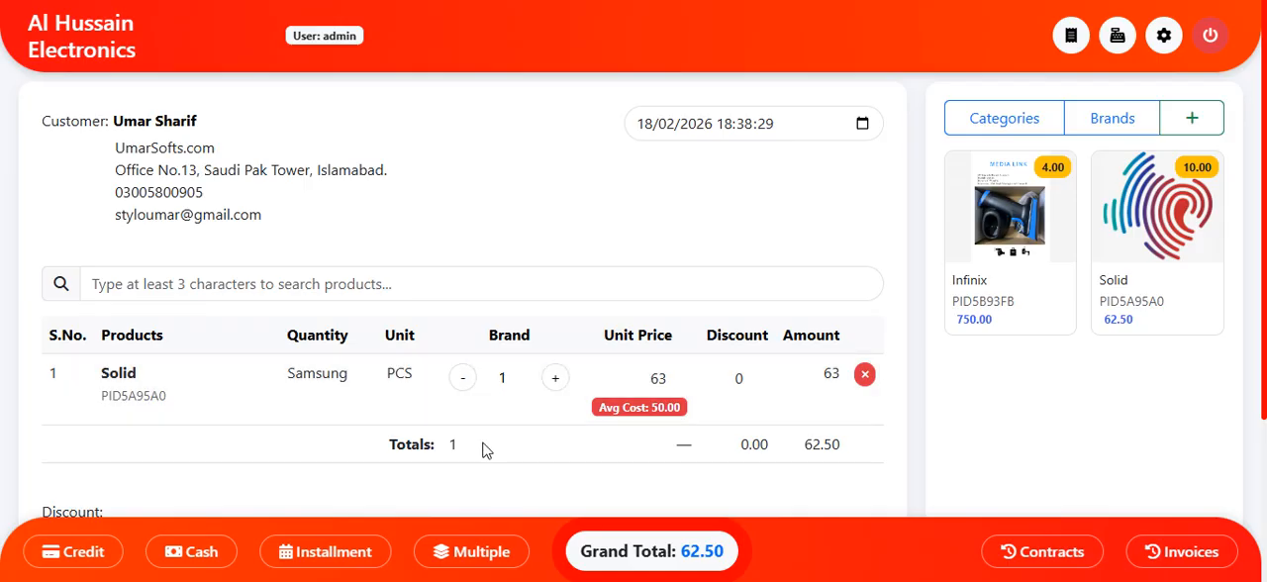
Step: Open the installment plan form for the Solid sale and look over its package details and installment schedule
left_click(355, 562)
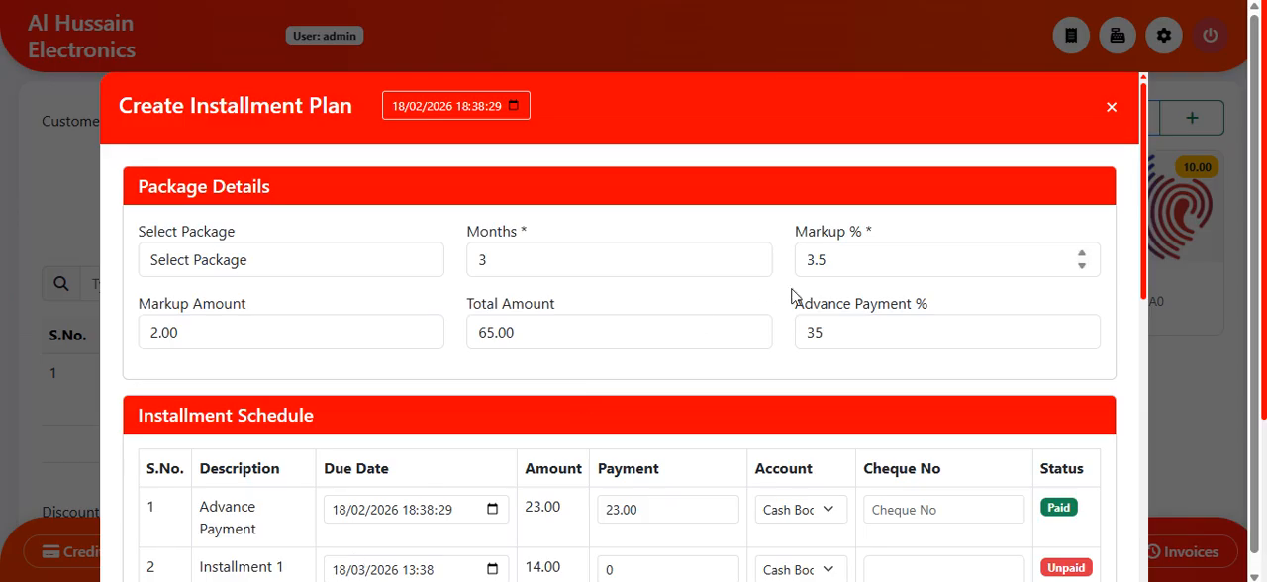
scroll(769, 333, "down", 4)
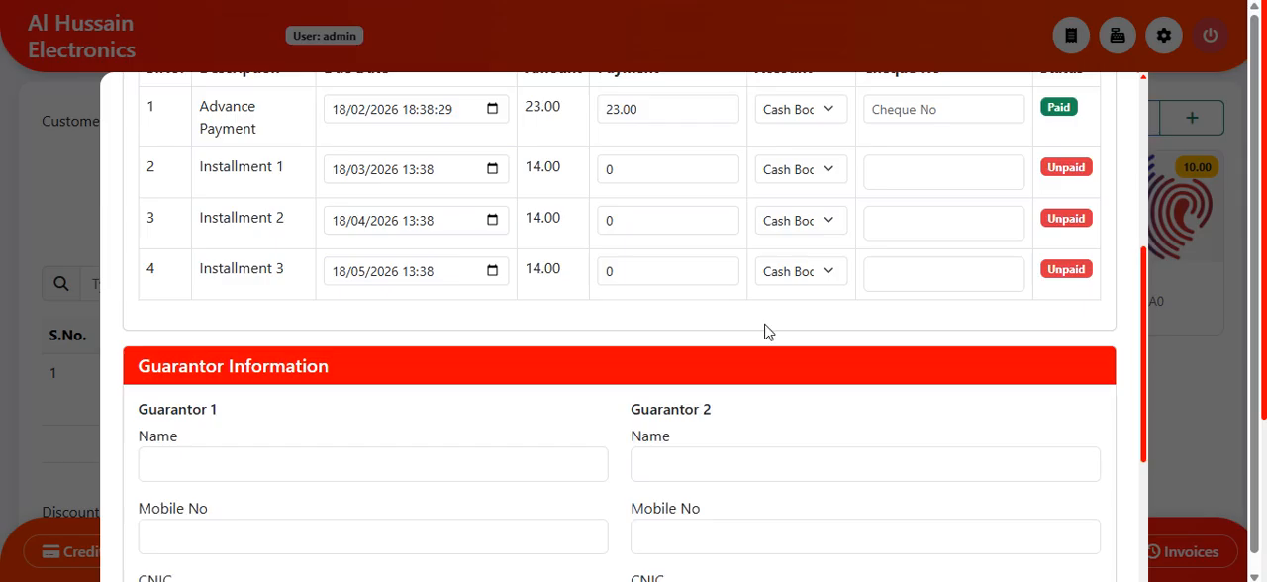
scroll(771, 326, "up", 5)
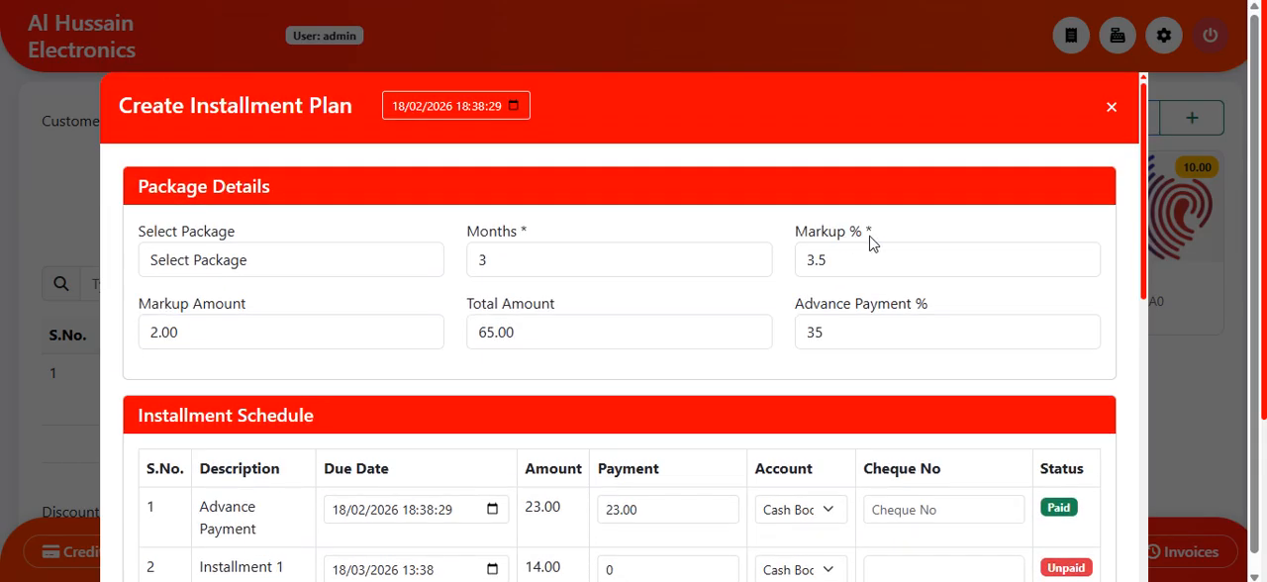
Step: Set the plan's markup to 100% and check the recalculated total amount
left_click_drag(869, 262, 793, 256)
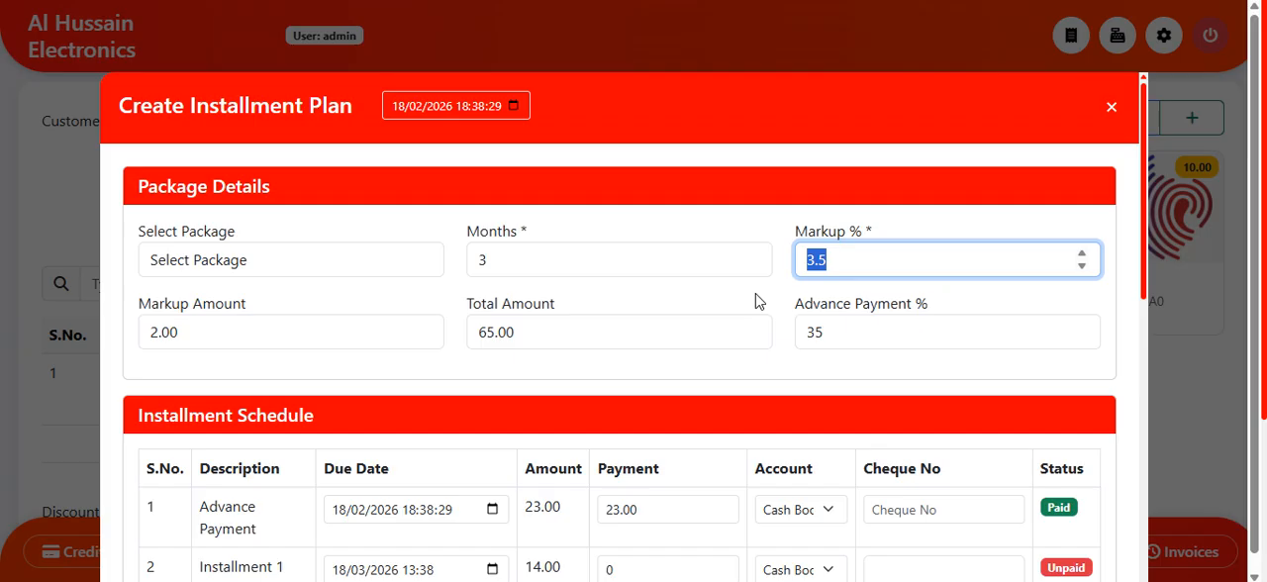
type("100")
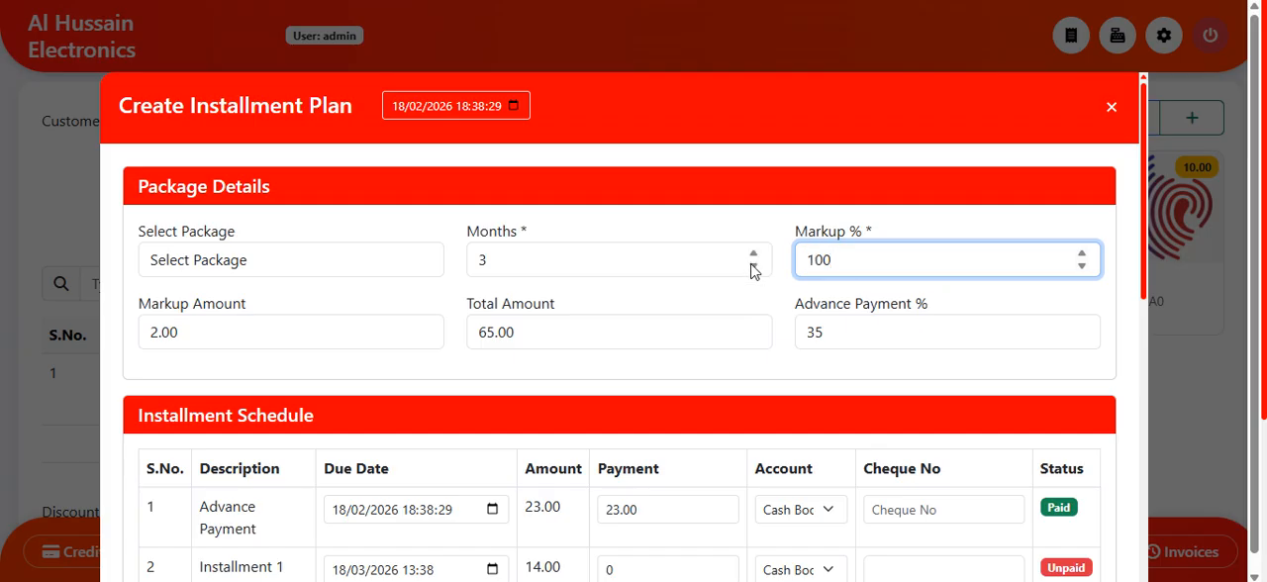
left_click(736, 297)
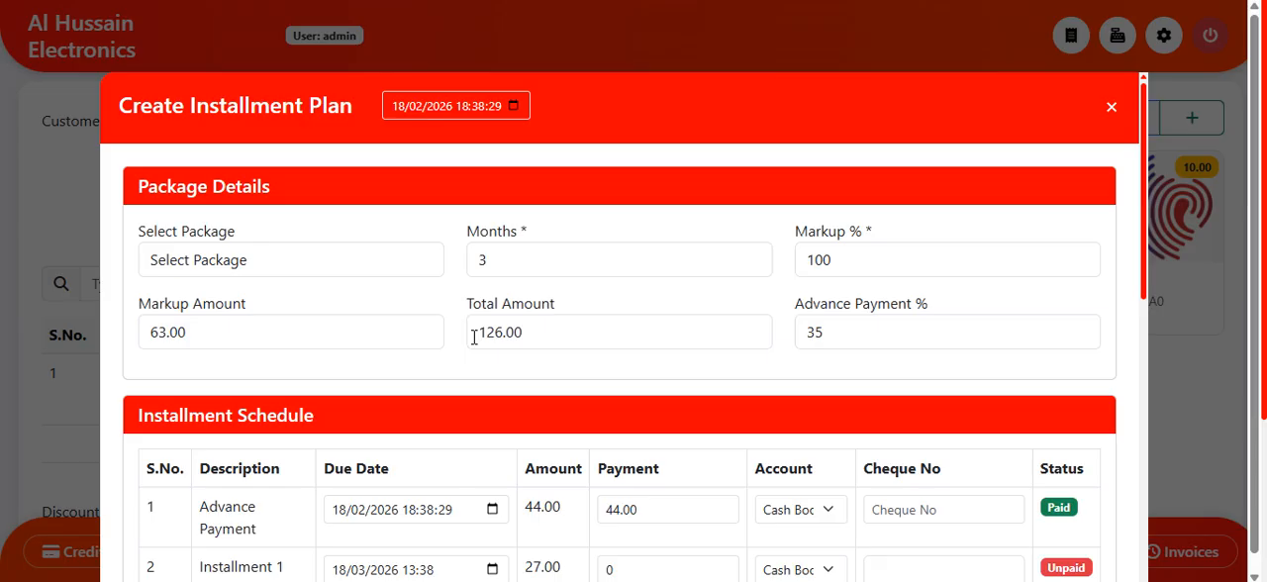
left_click_drag(474, 332, 539, 332)
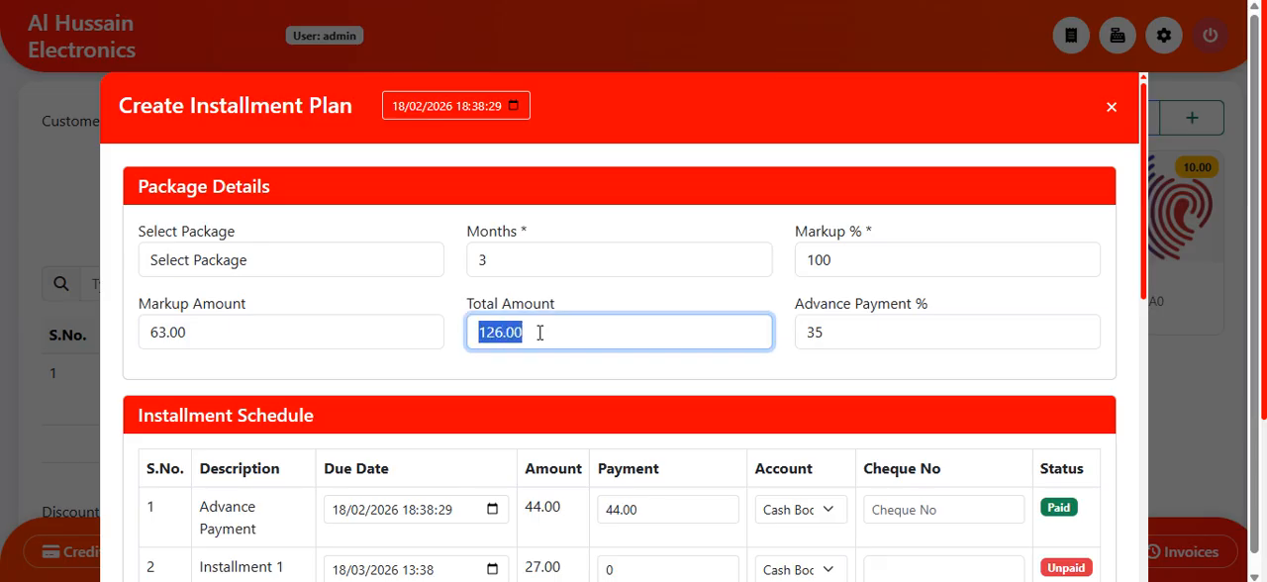
left_click(554, 381)
Step: Choose the 9 Months package and review the monthly due dates and amounts in its installment schedule
left_click(340, 257)
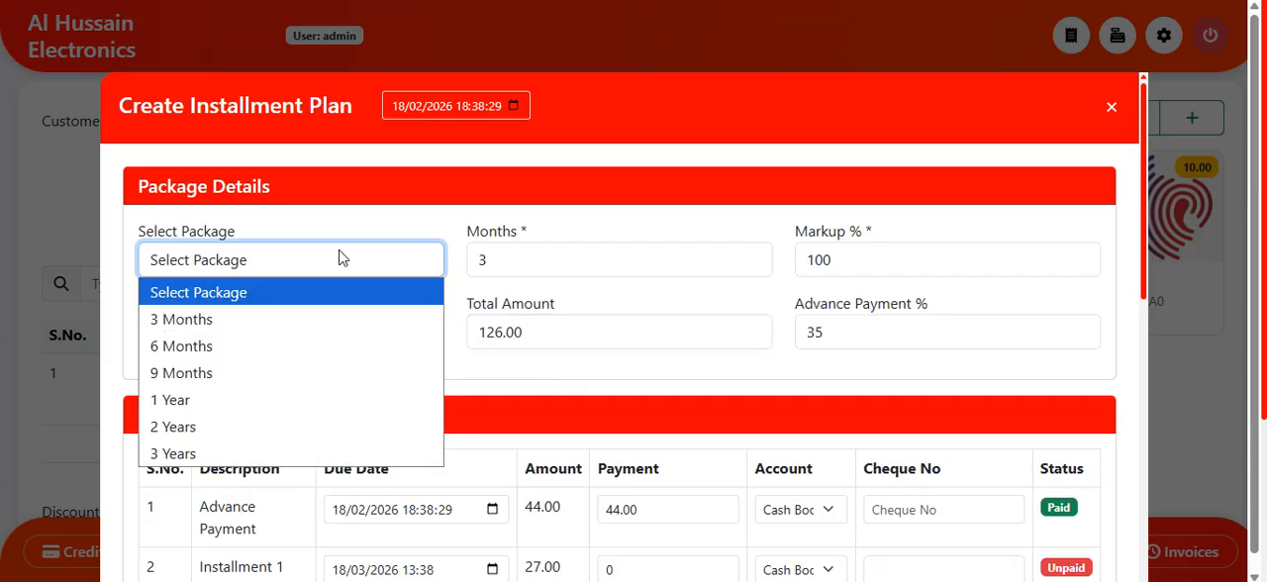
left_click(351, 374)
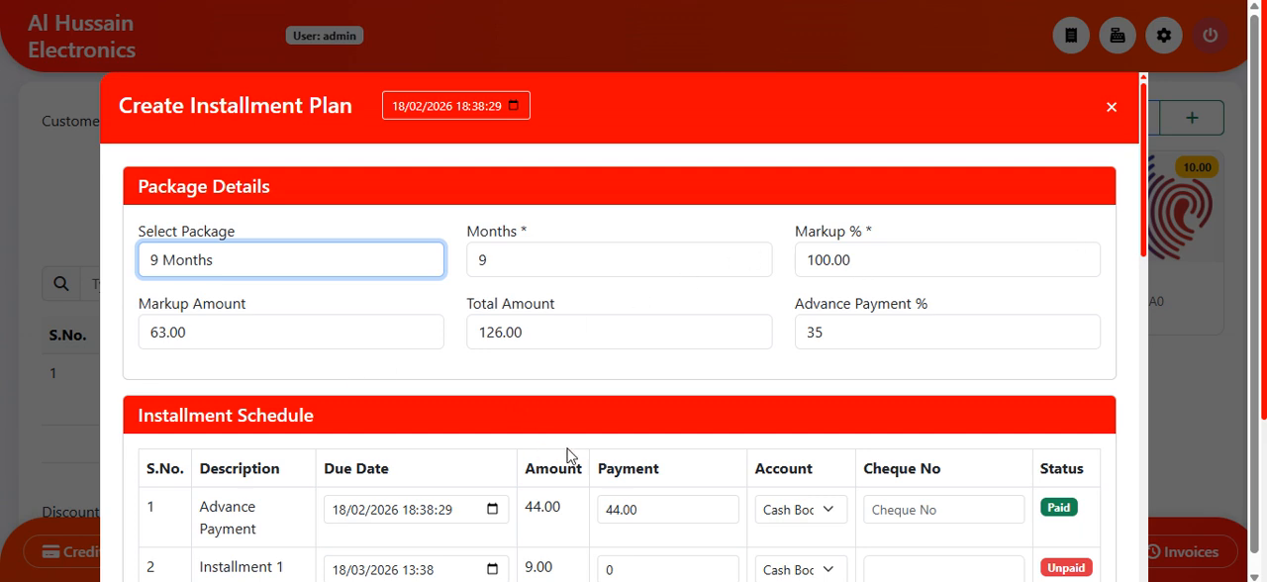
scroll(571, 456, "down", 3)
scroll(571, 456, "down", 3)
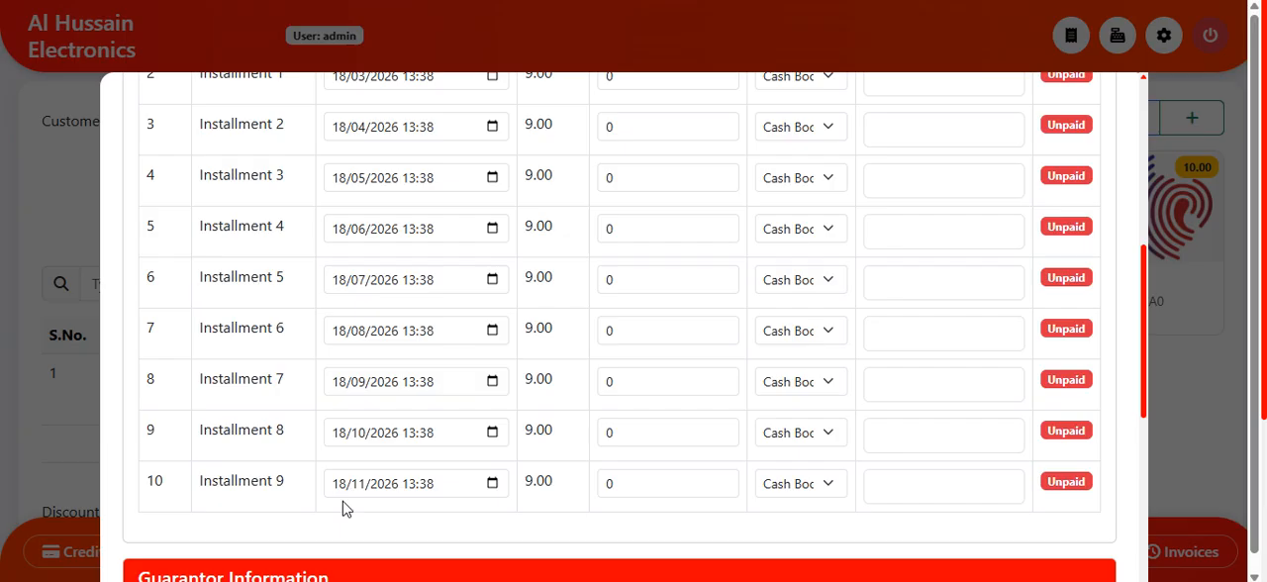
scroll(622, 420, "up", 3)
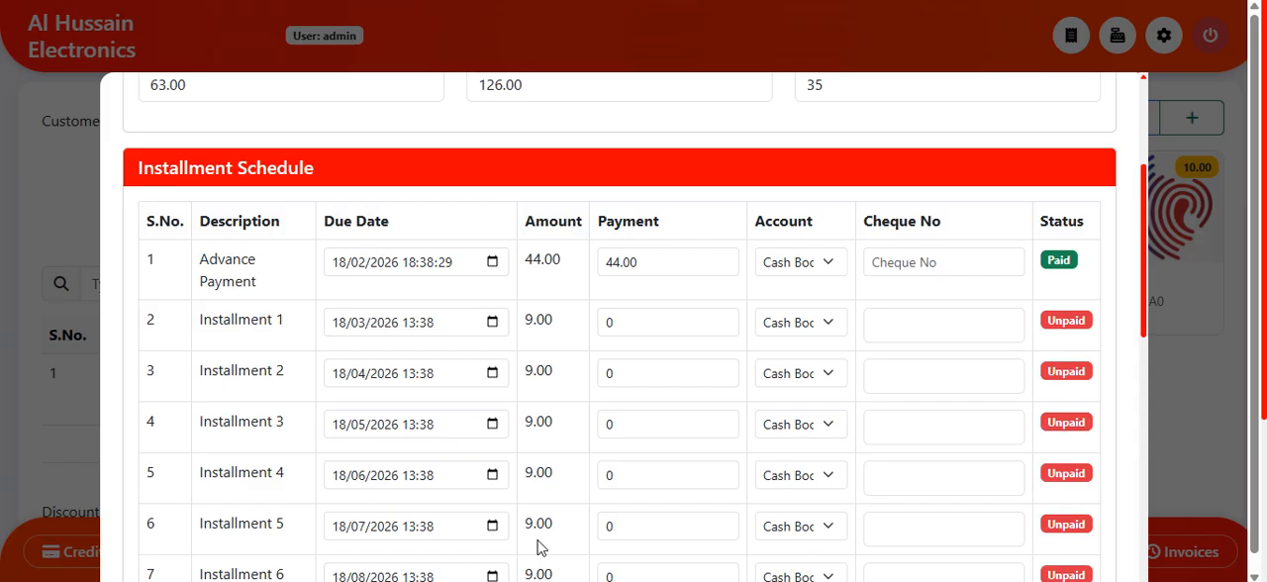
scroll(520, 247, "up", 3)
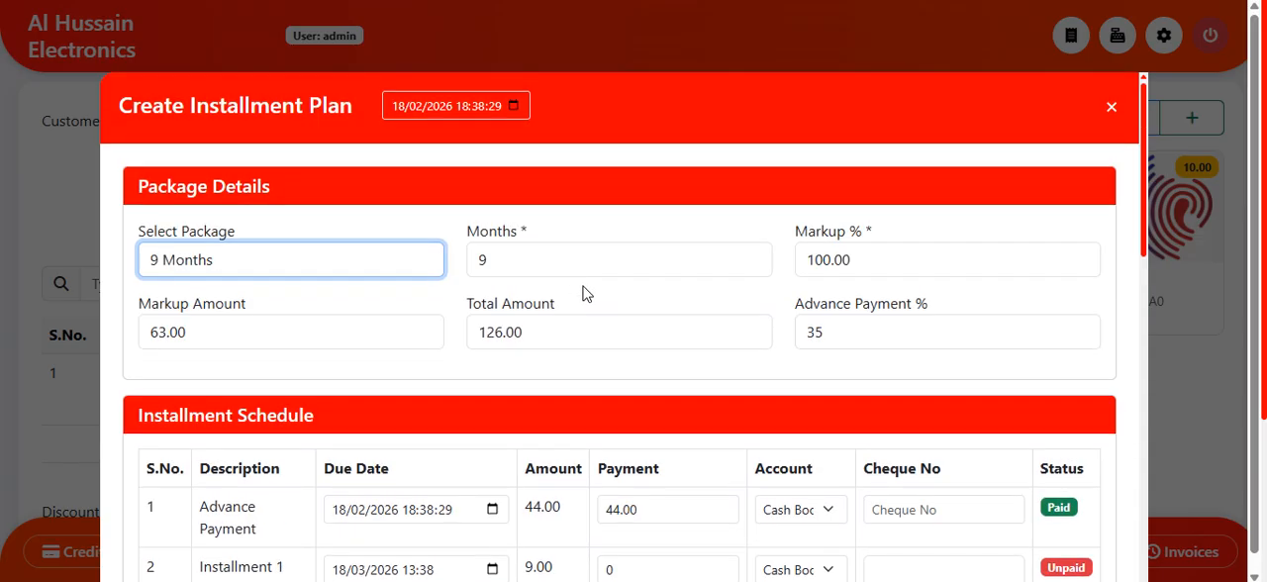
Step: Set the plan's advance payment to 25% and review the advance and monthly amounts in the installment schedule
left_click(862, 331)
key("ctrl+a")
scroll(588, 385, "down", 2)
left_click_drag(521, 327, 563, 323)
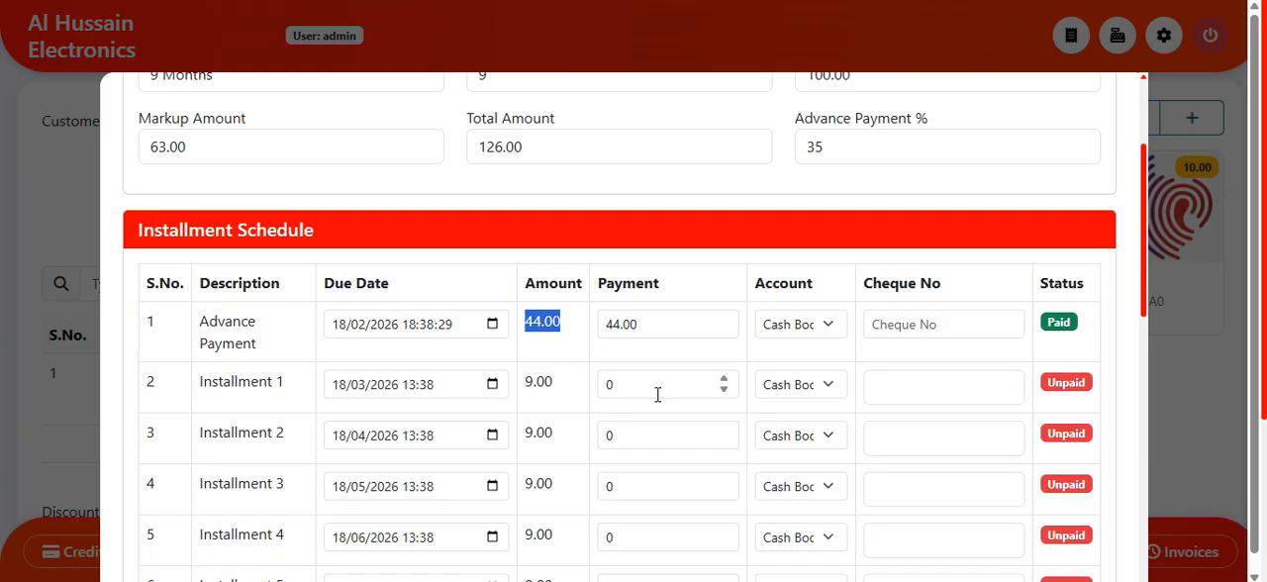
left_click(616, 203)
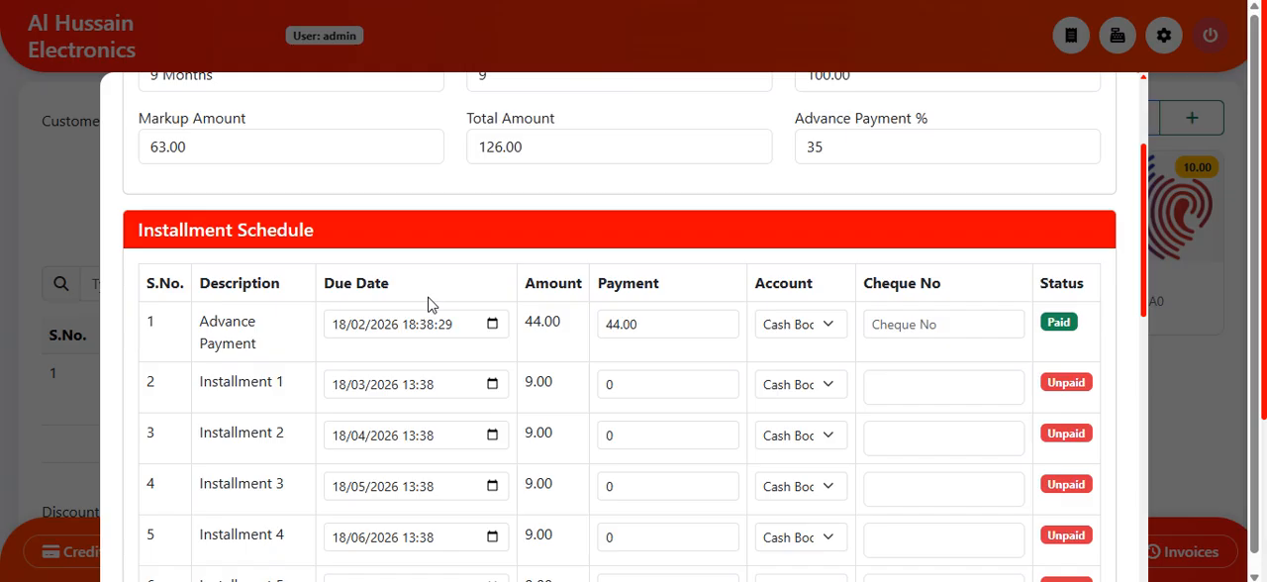
scroll(544, 339, "up", 2)
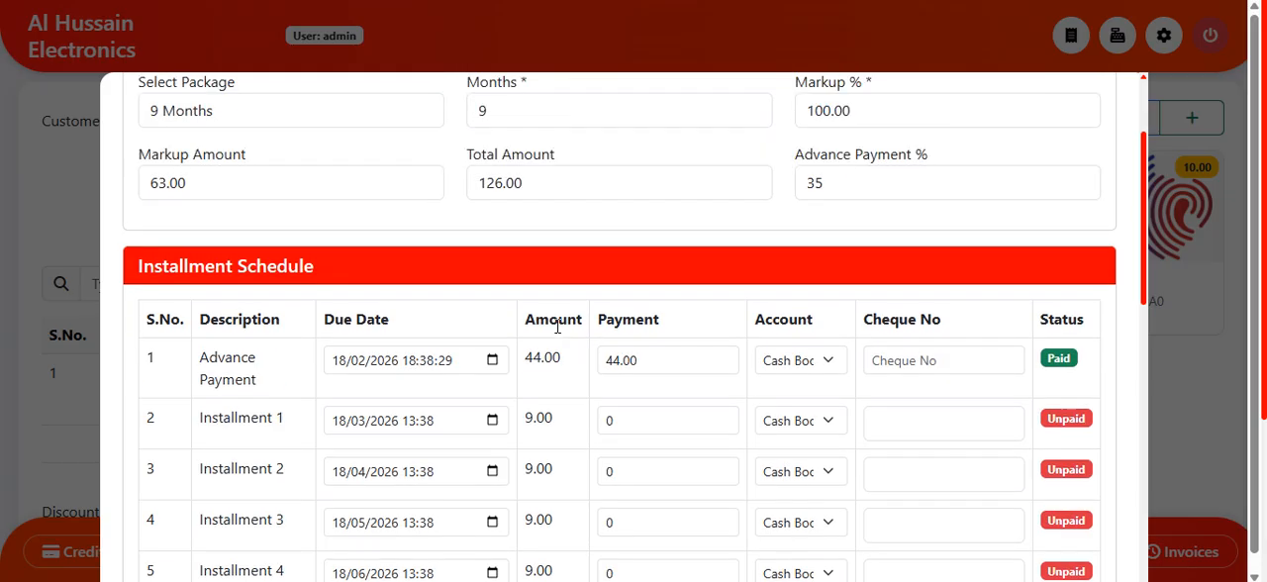
double_click(863, 330)
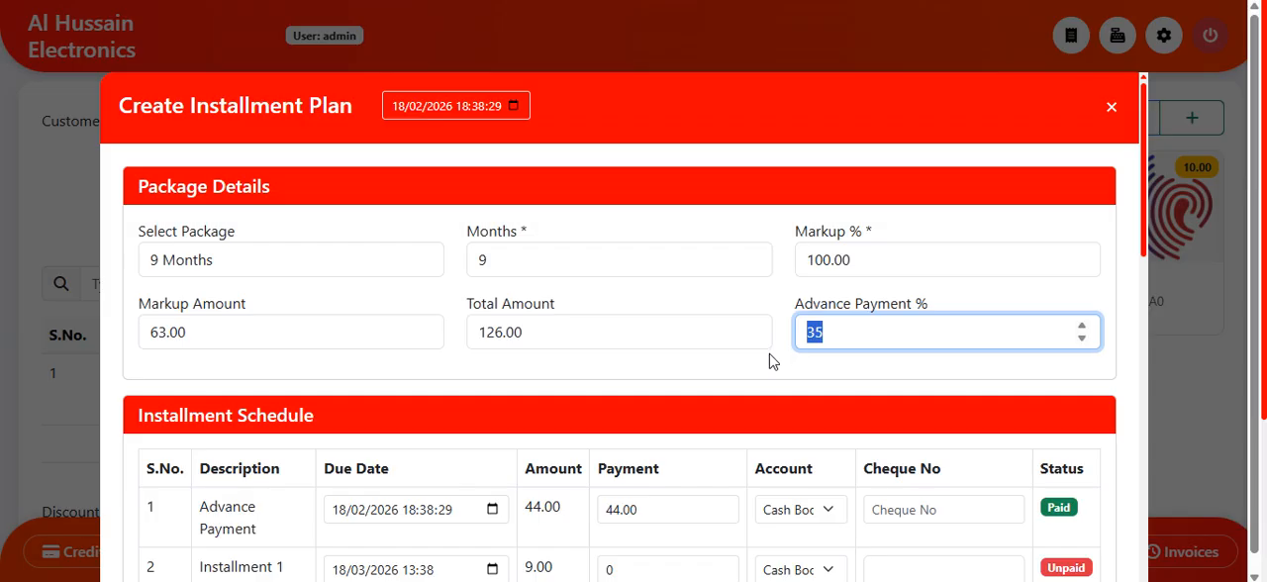
type("25")
left_click(772, 361)
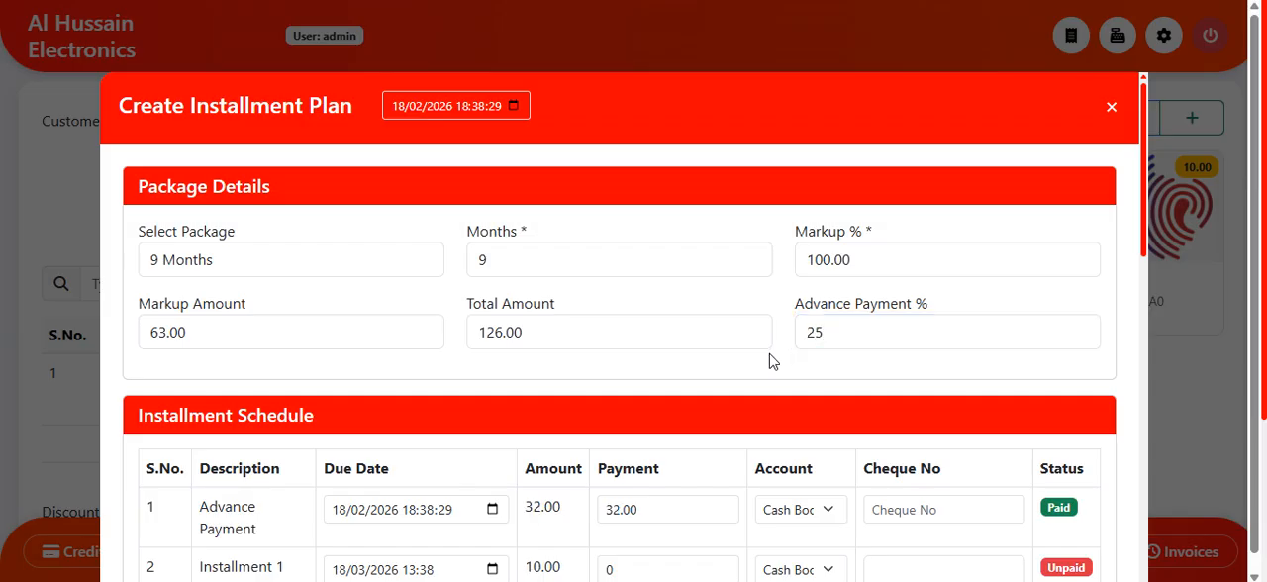
scroll(759, 381, "down", 1)
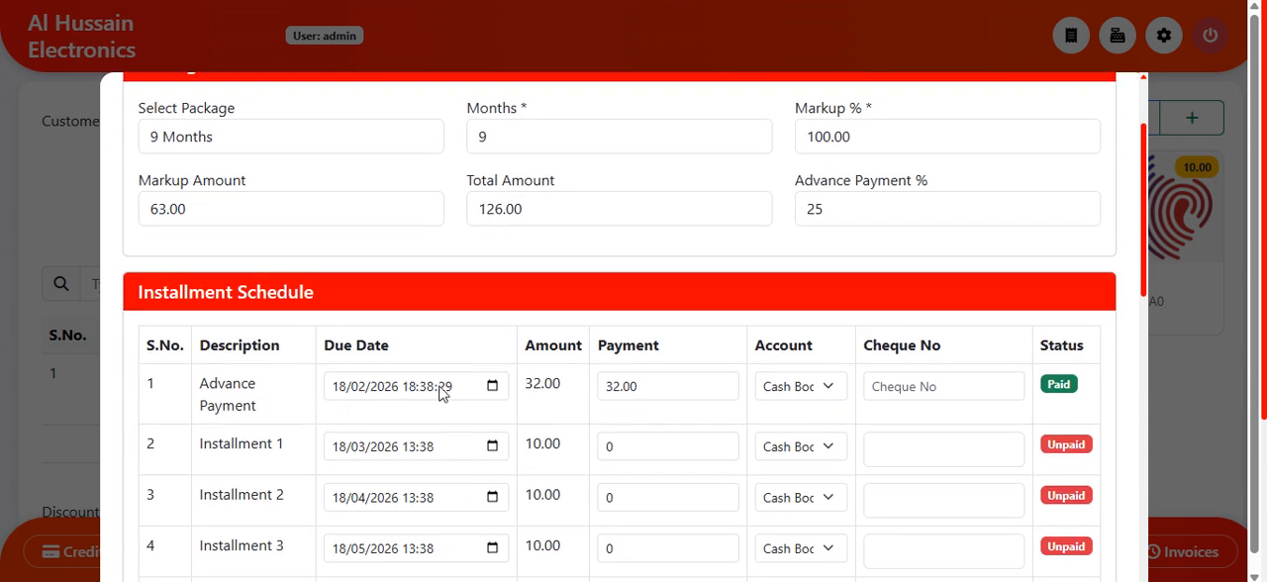
scroll(529, 431, "down", 5)
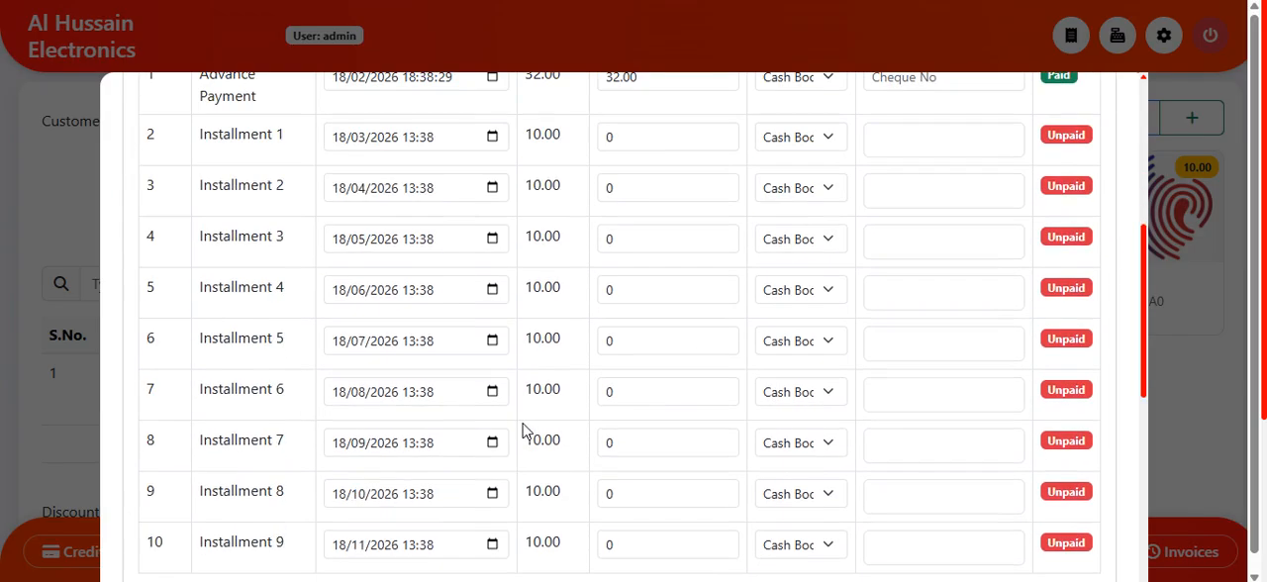
scroll(524, 430, "up", 7)
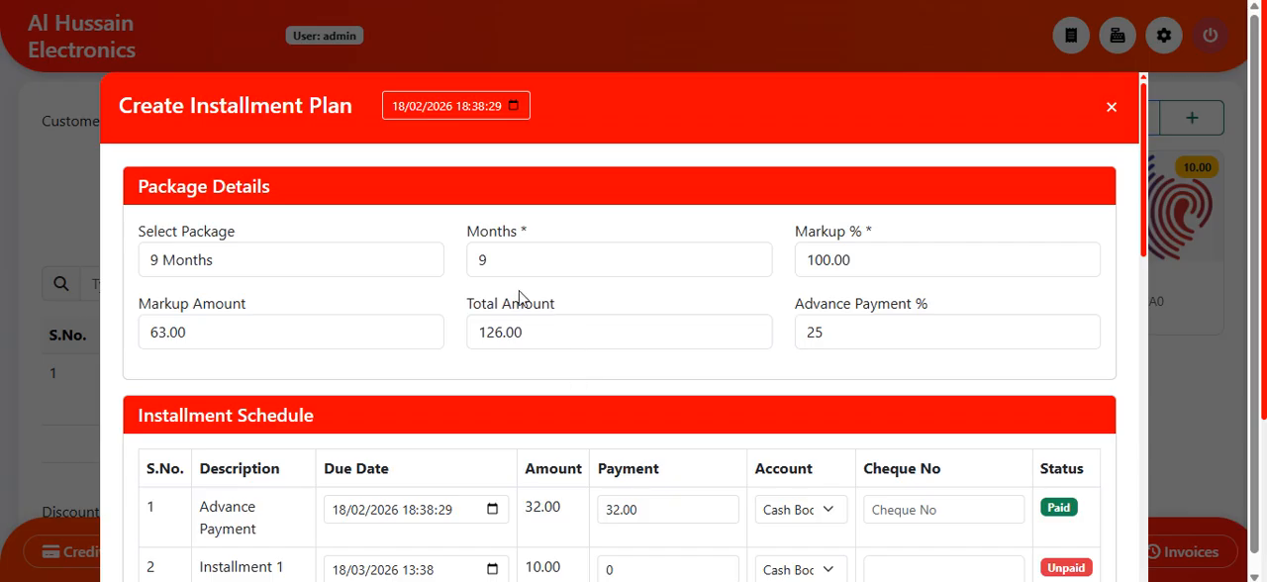
Step: Switch the plan to the 3 Months package and review its schedule and package details
left_click(243, 265)
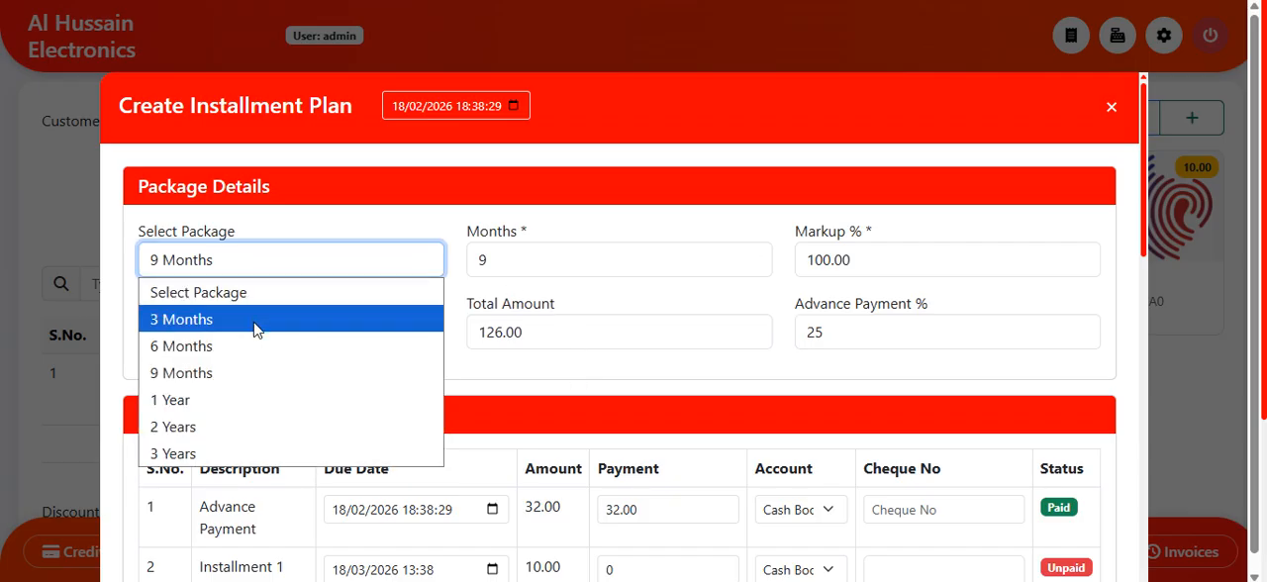
left_click(254, 327)
scroll(382, 368, "down", 4)
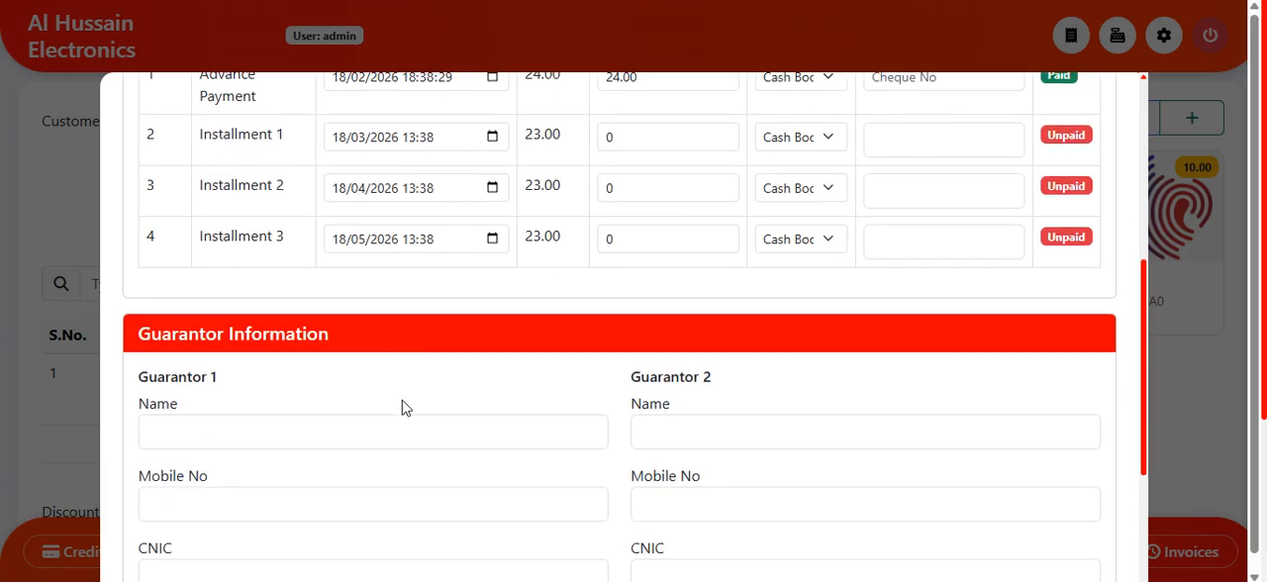
scroll(402, 407, "up", 2)
scroll(519, 467, "up", 3)
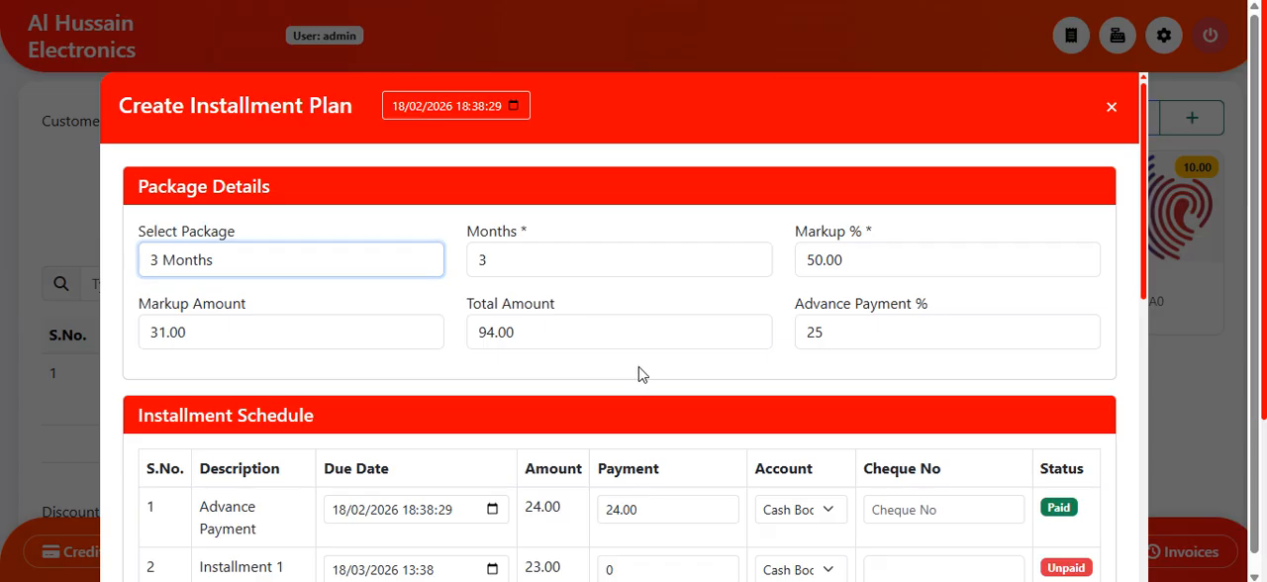
Step: Look over the fields for both guarantors, leave them empty, and create the installment plan without ticking Send WhatsApp Notification
scroll(639, 374, "down", 4)
scroll(642, 374, "down", 3)
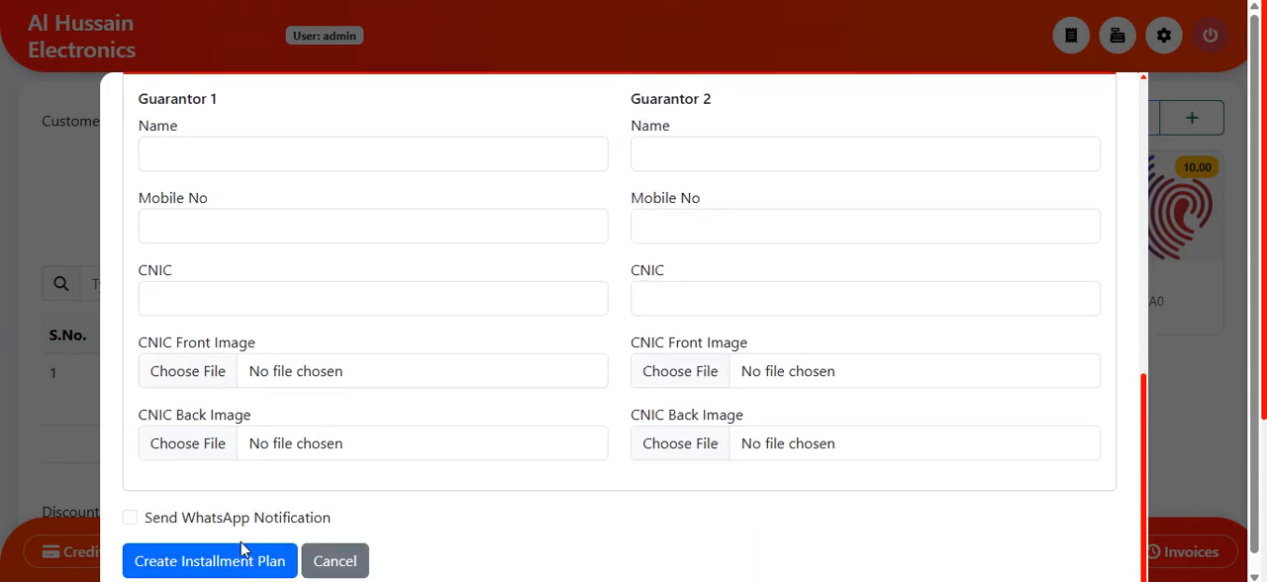
scroll(321, 284, "up", 1)
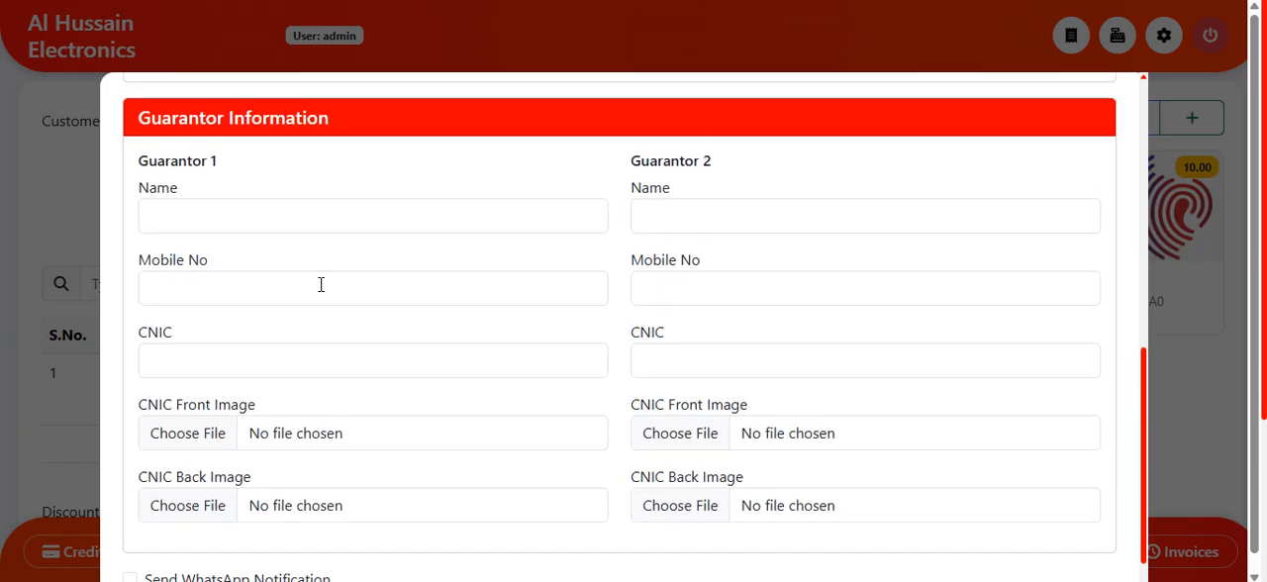
left_click(351, 201)
left_click(710, 207)
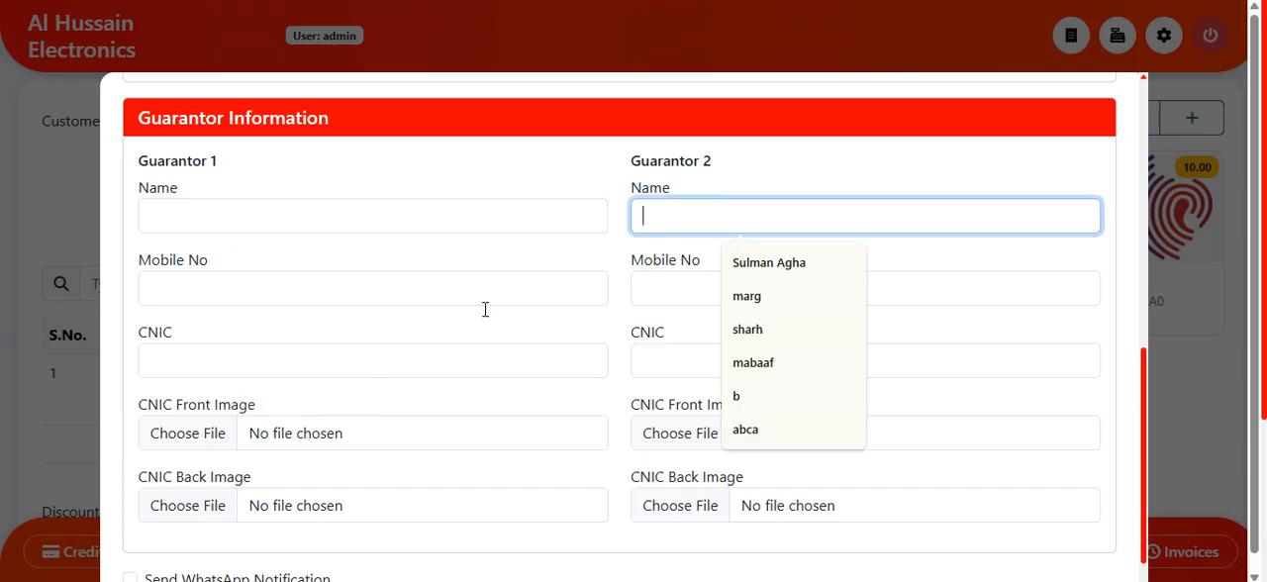
left_click(462, 406)
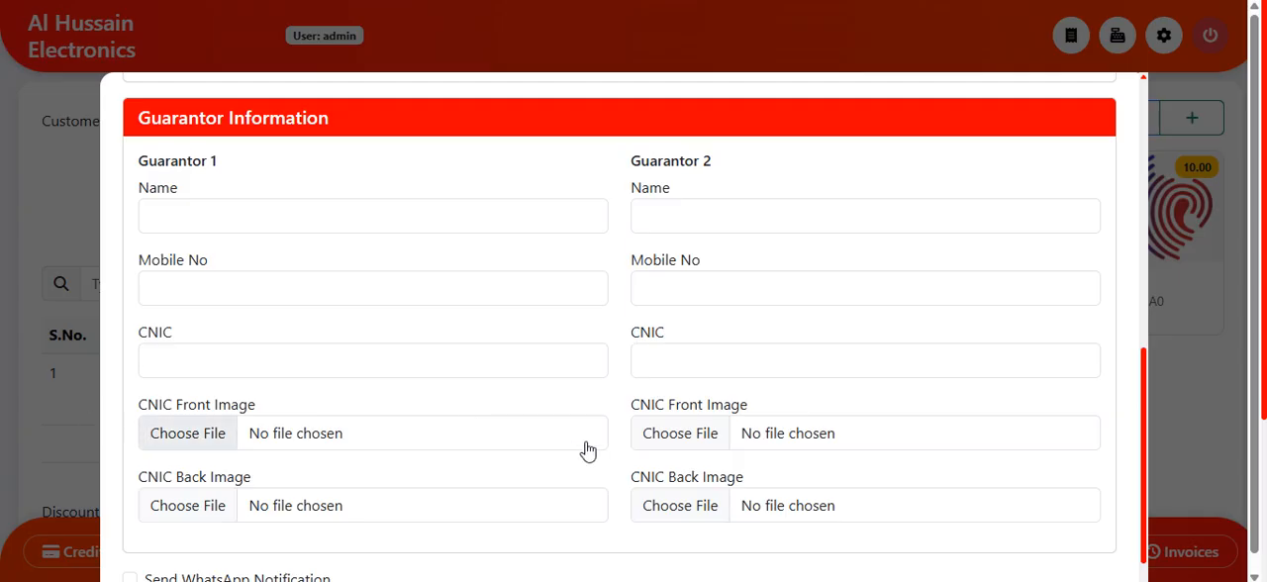
scroll(487, 497, "down", 1)
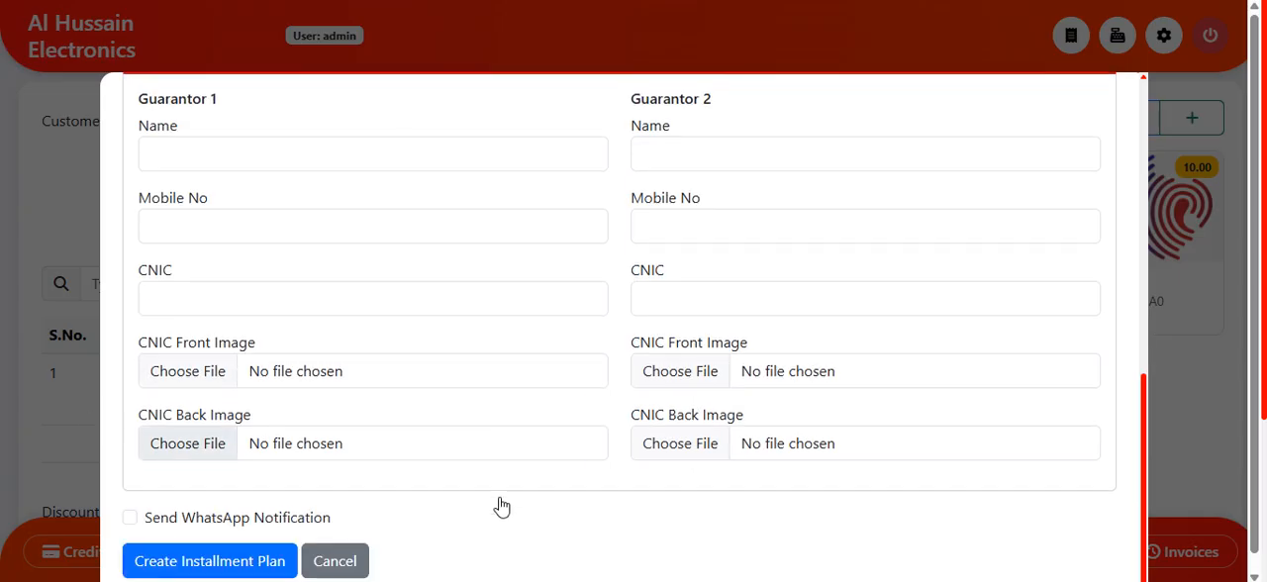
left_click(192, 562)
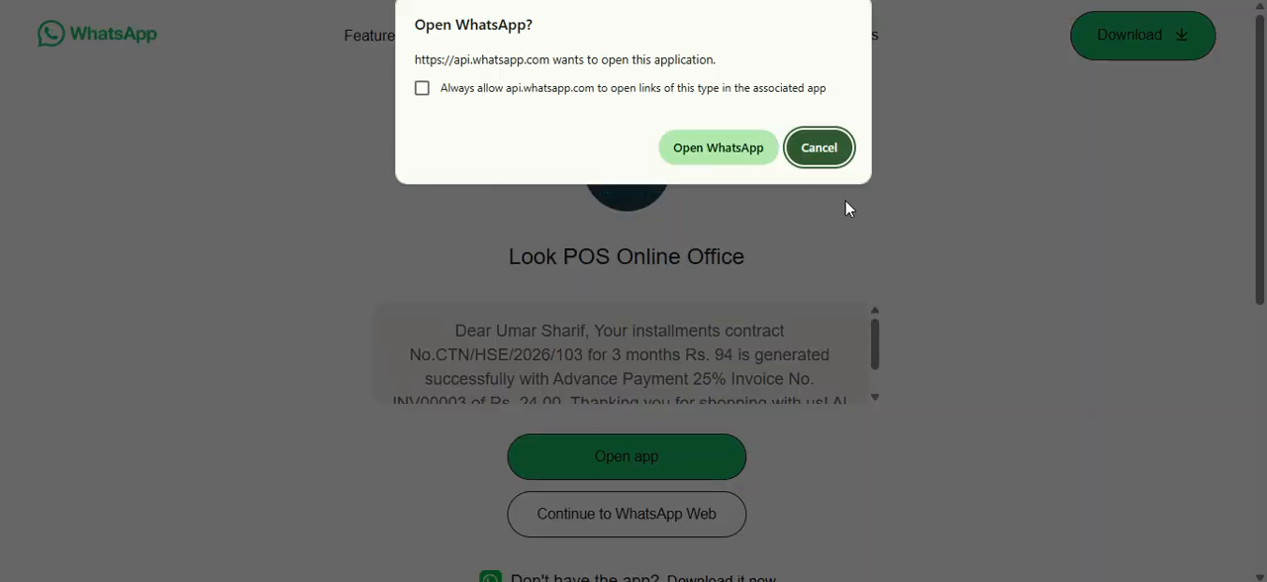
Step: Read the customer's WhatsApp contract message without opening the WhatsApp application, and return to the POS
left_click(819, 148)
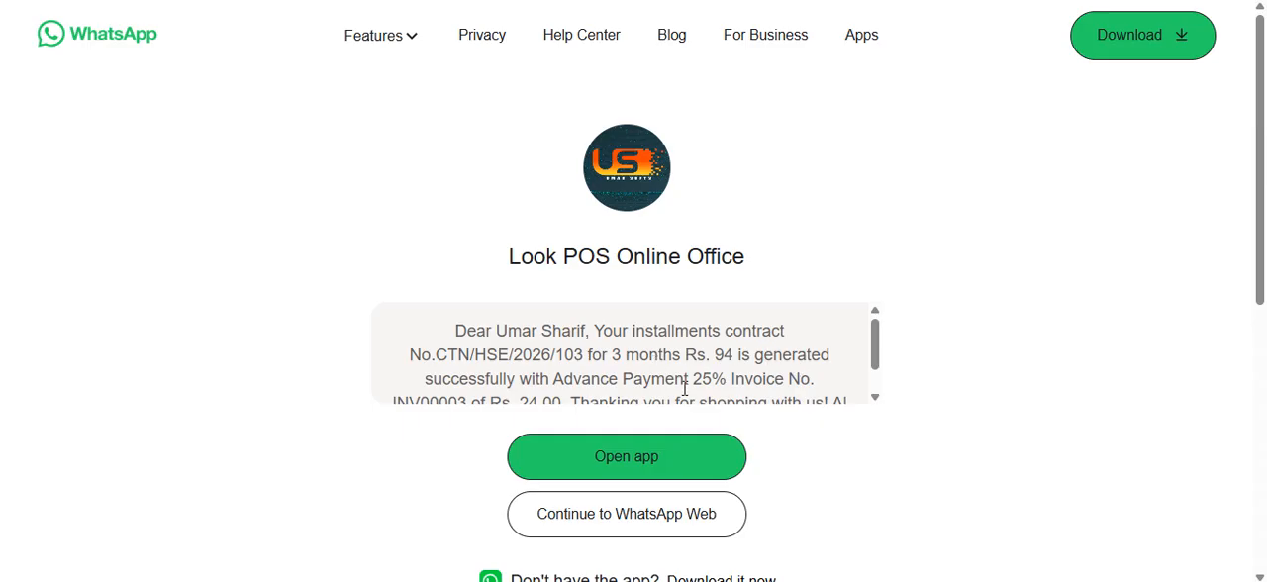
scroll(684, 389, "down", 1)
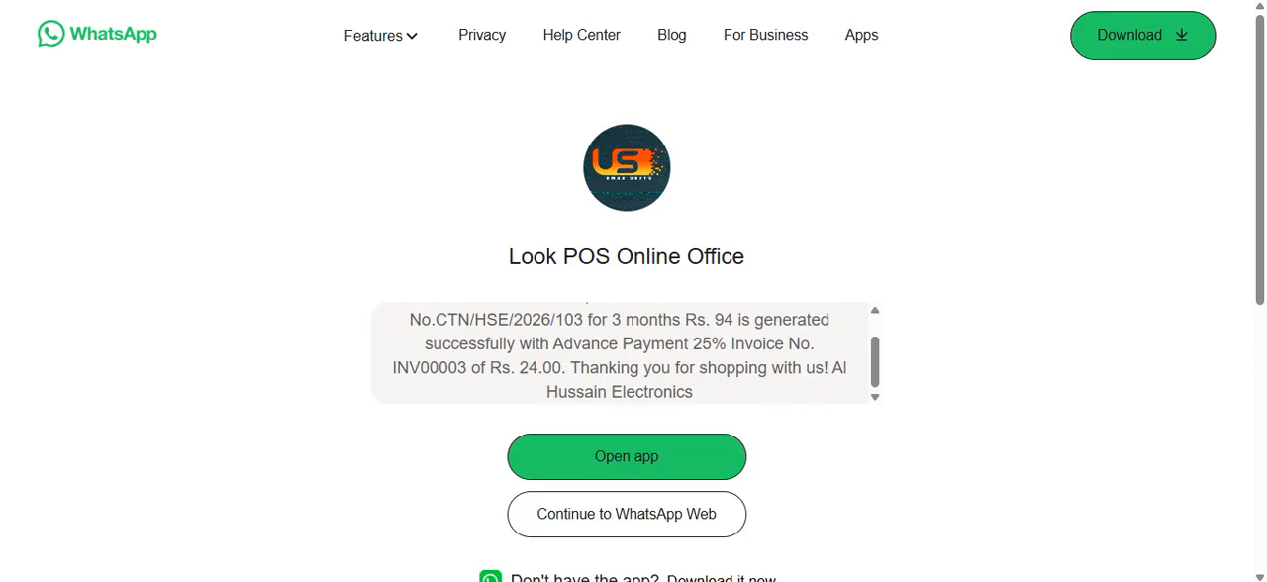
left_click(514, 1)
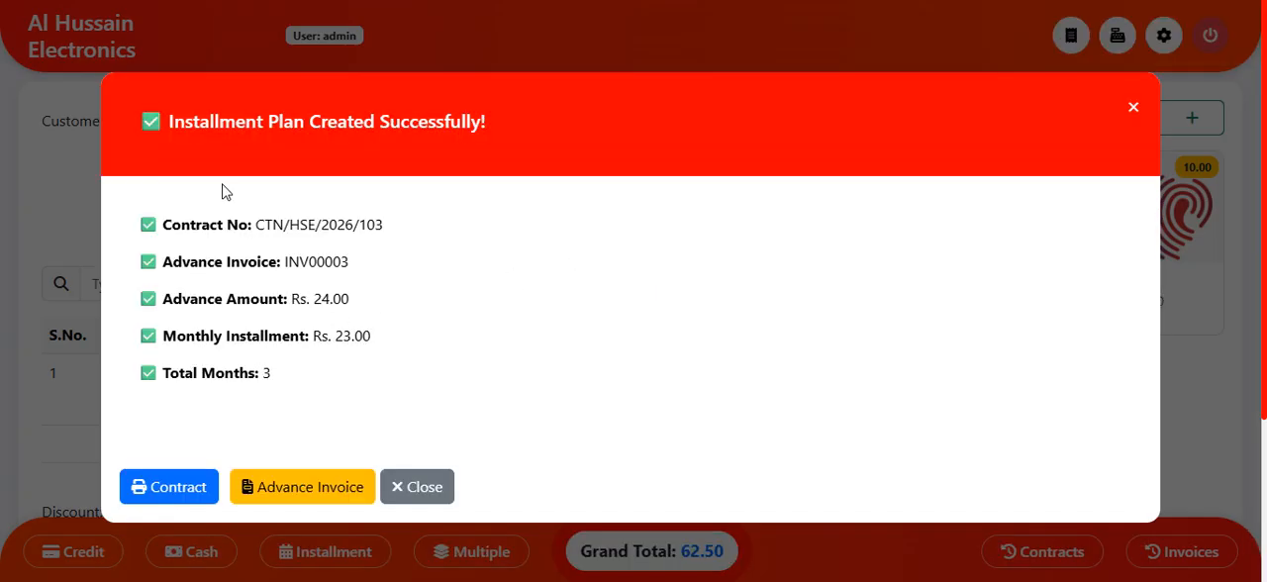
Step: Open the new installment contract's print preview and read through both pages, including the payment schedule, terms and signature section
left_click(164, 495)
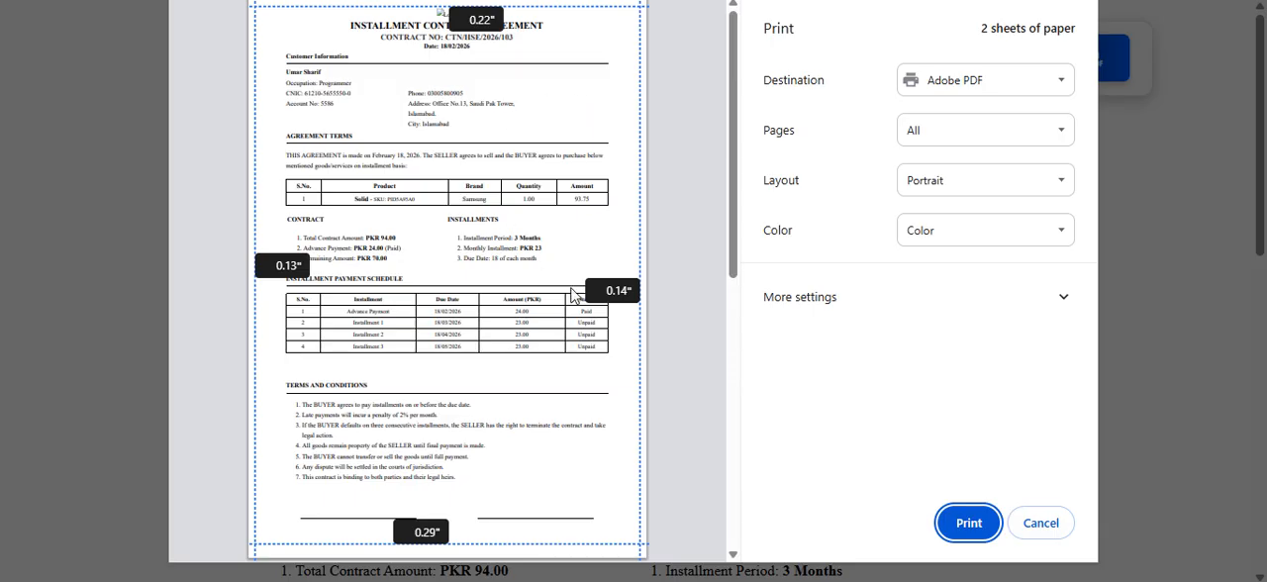
scroll(558, 413, "down", 4)
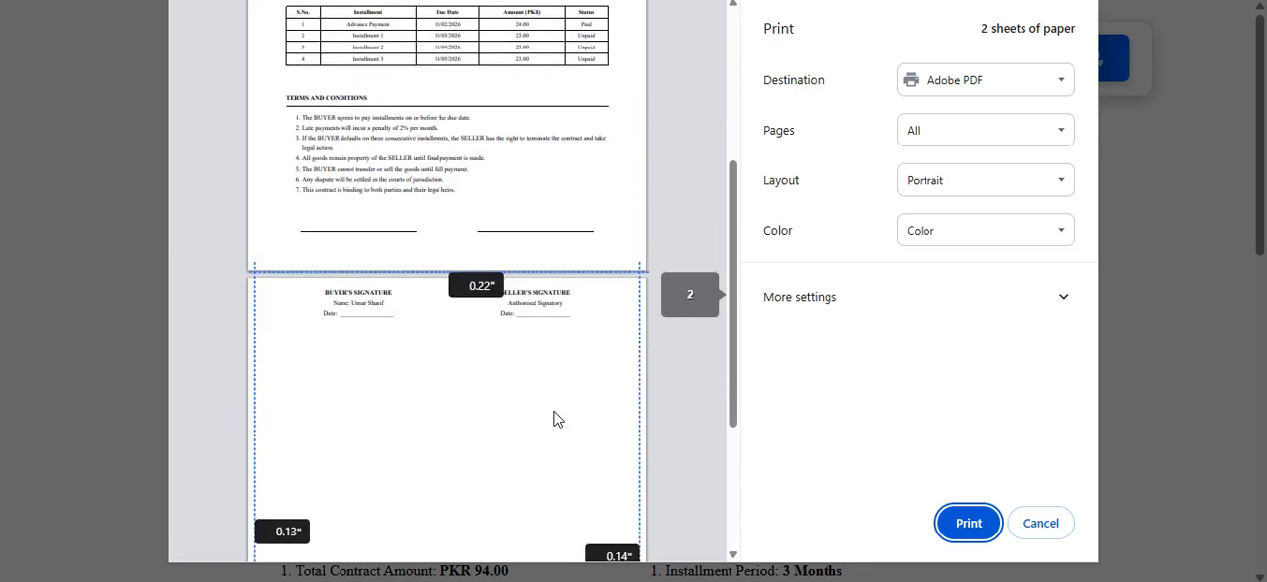
scroll(552, 417, "up", 4)
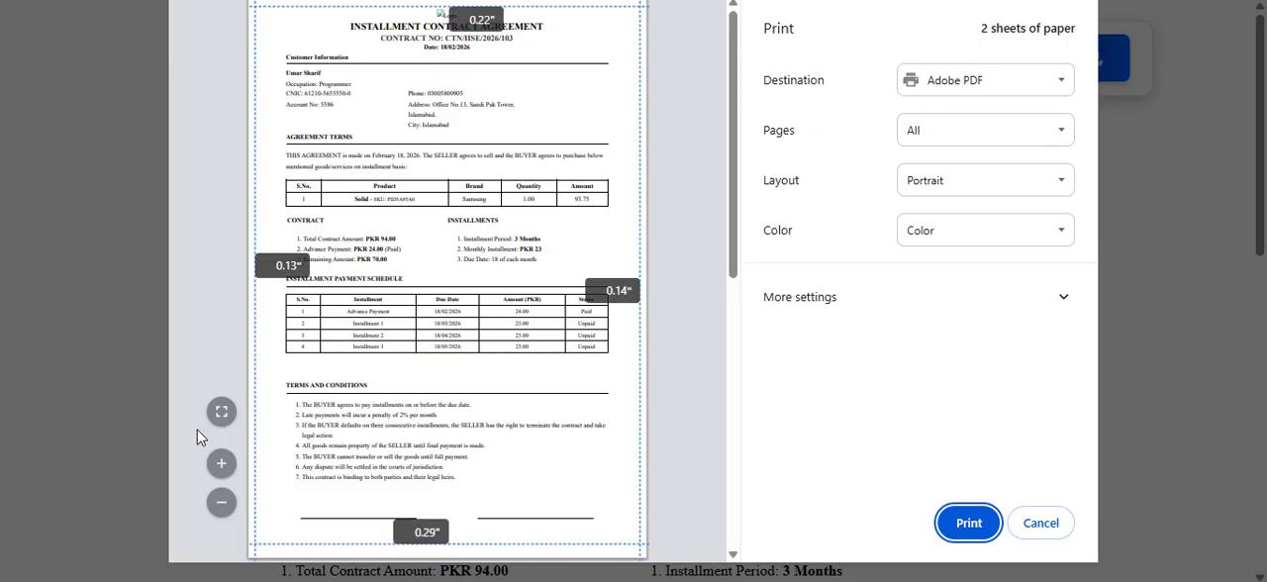
Step: Enlarge the contract print preview and examine the Solid product line, its amount and the contract totals
left_click(219, 463)
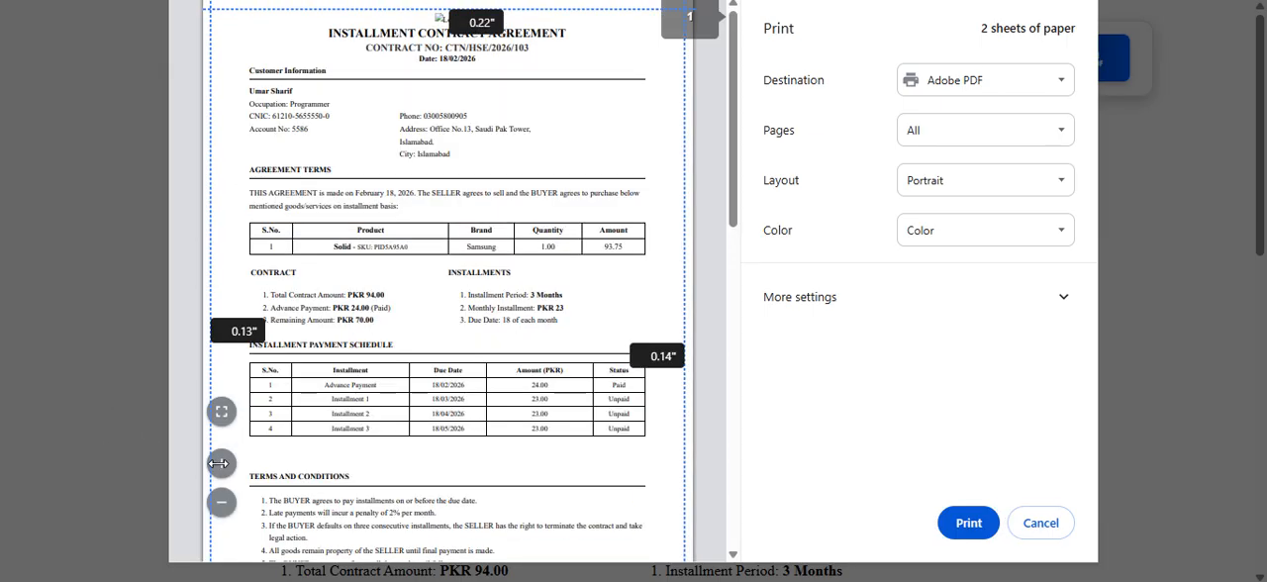
left_click(221, 465)
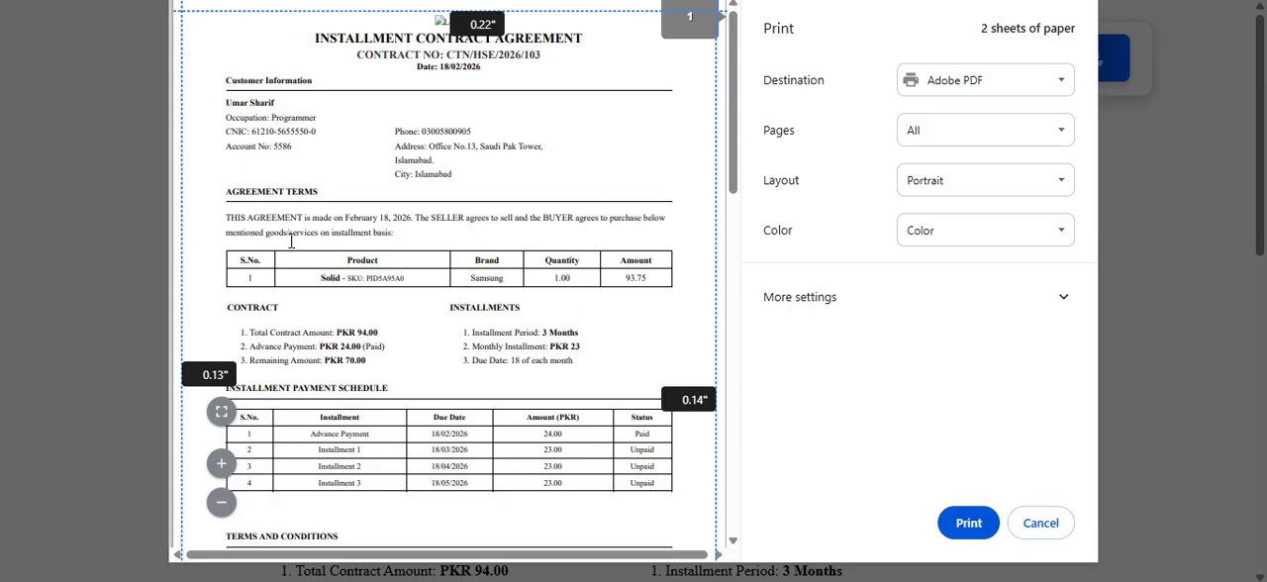
left_click(220, 463)
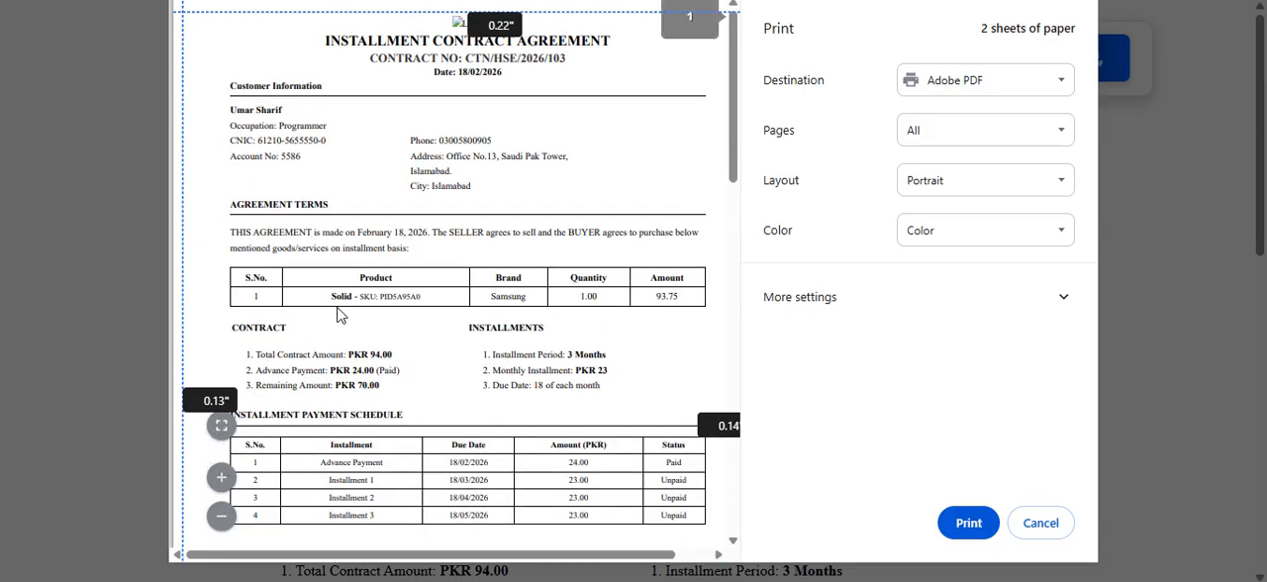
left_click_drag(329, 296, 436, 298)
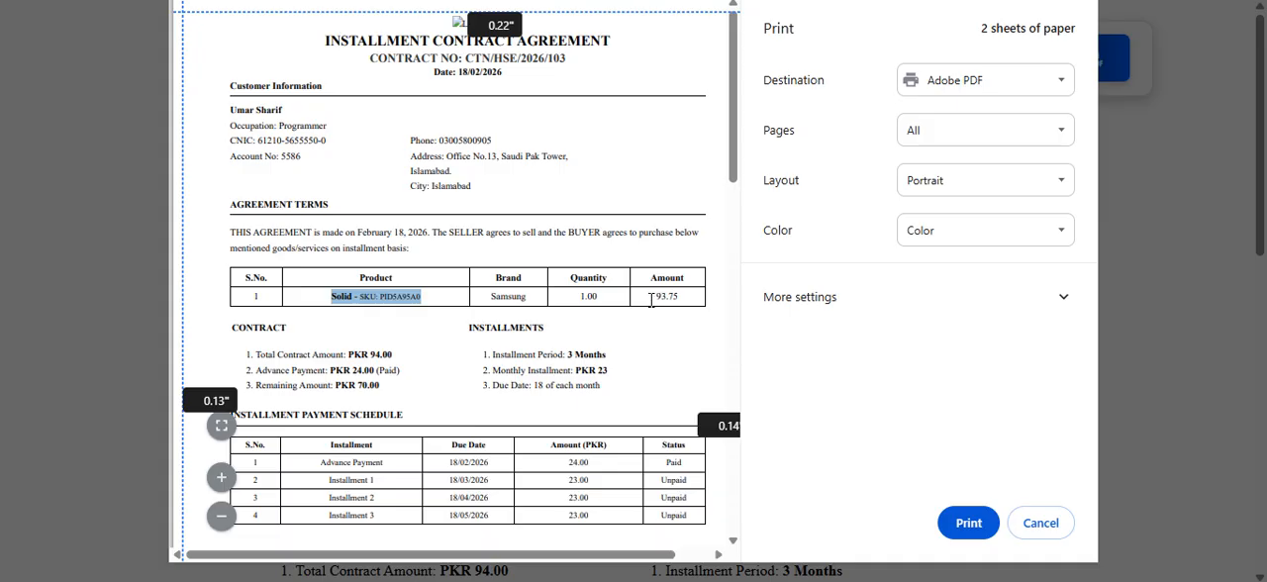
left_click_drag(650, 297, 724, 297)
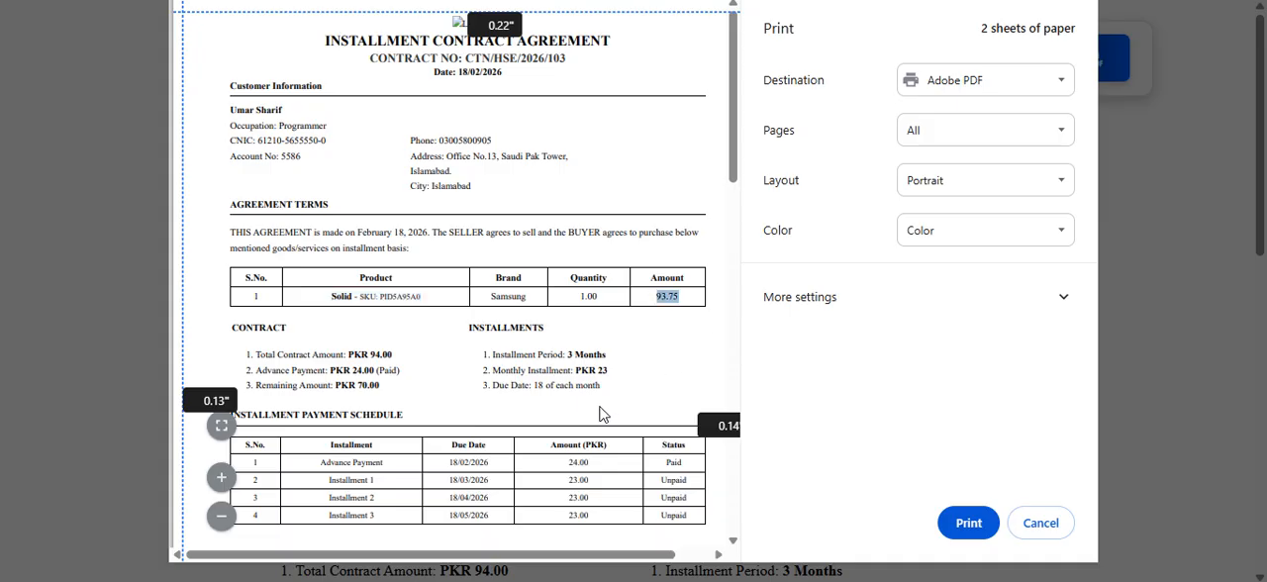
left_click(489, 385)
scroll(495, 386, "down", 1)
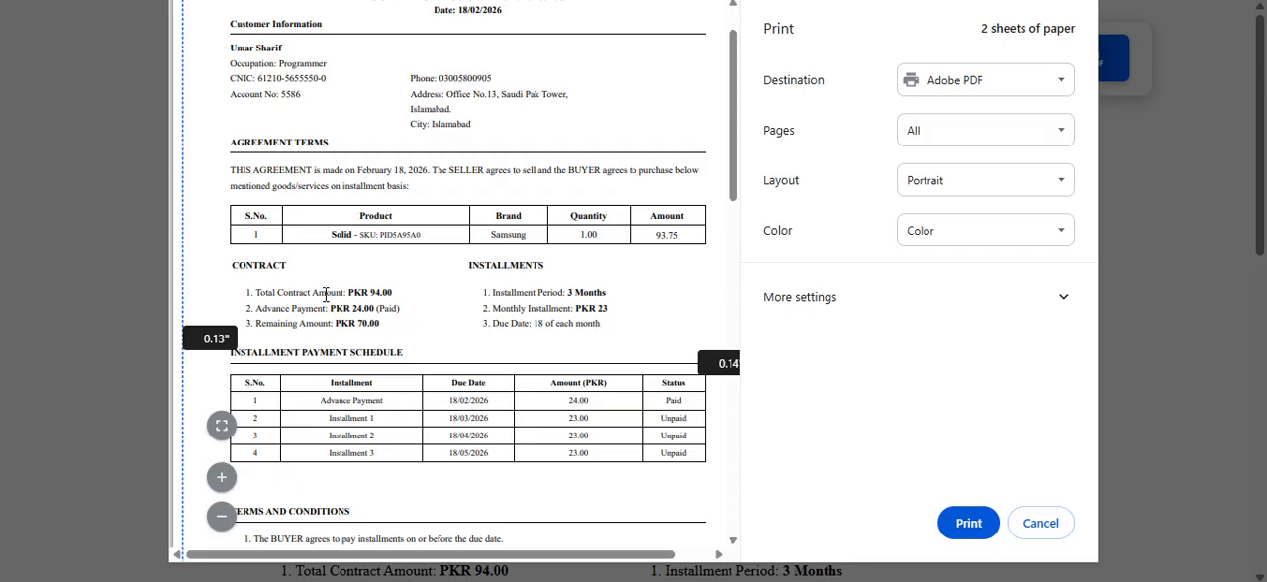
left_click_drag(294, 297, 317, 336)
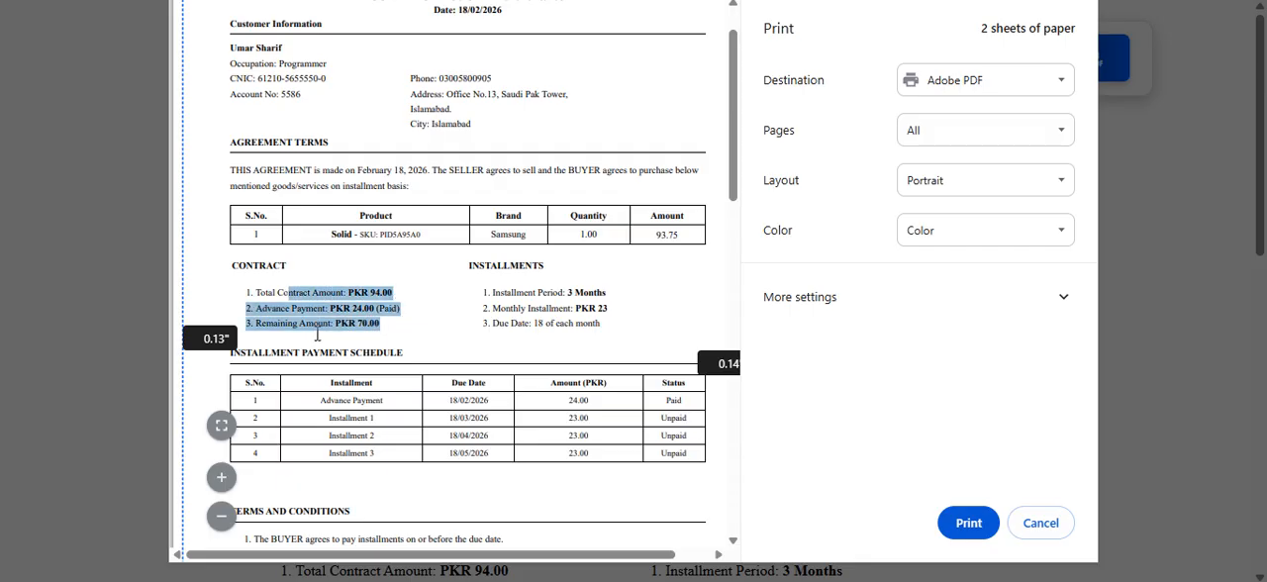
left_click(322, 335)
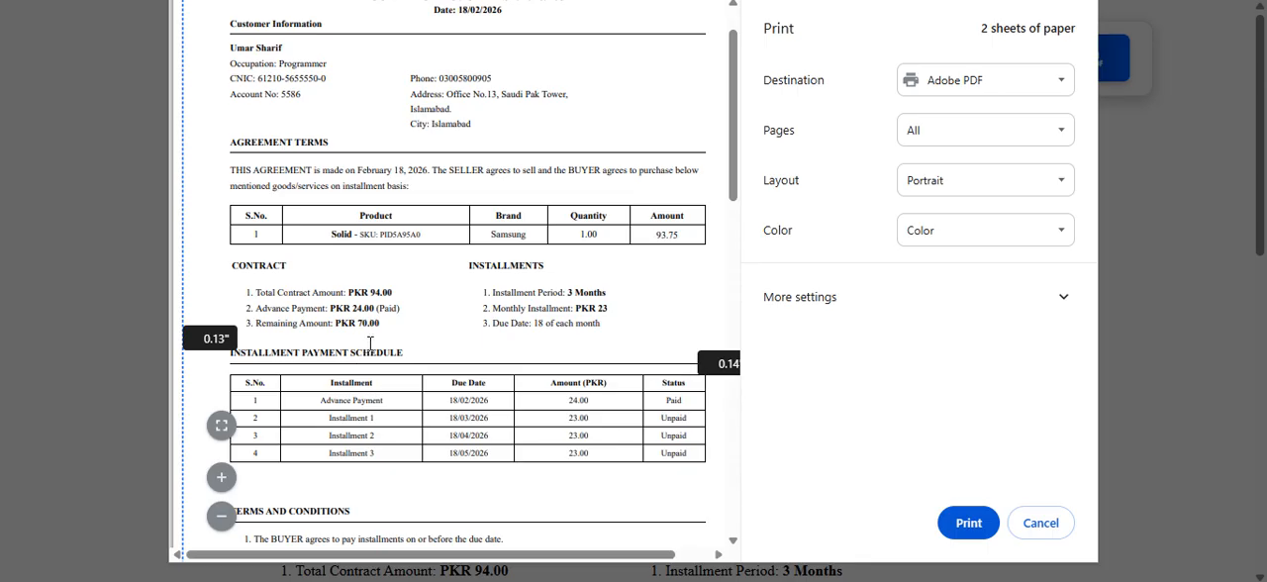
Step: Examine the installments and due dates in the contract's payment schedule, and leave the preview without printing
scroll(371, 342, "down", 1)
left_click_drag(347, 276, 421, 277)
left_click_drag(349, 294, 381, 348)
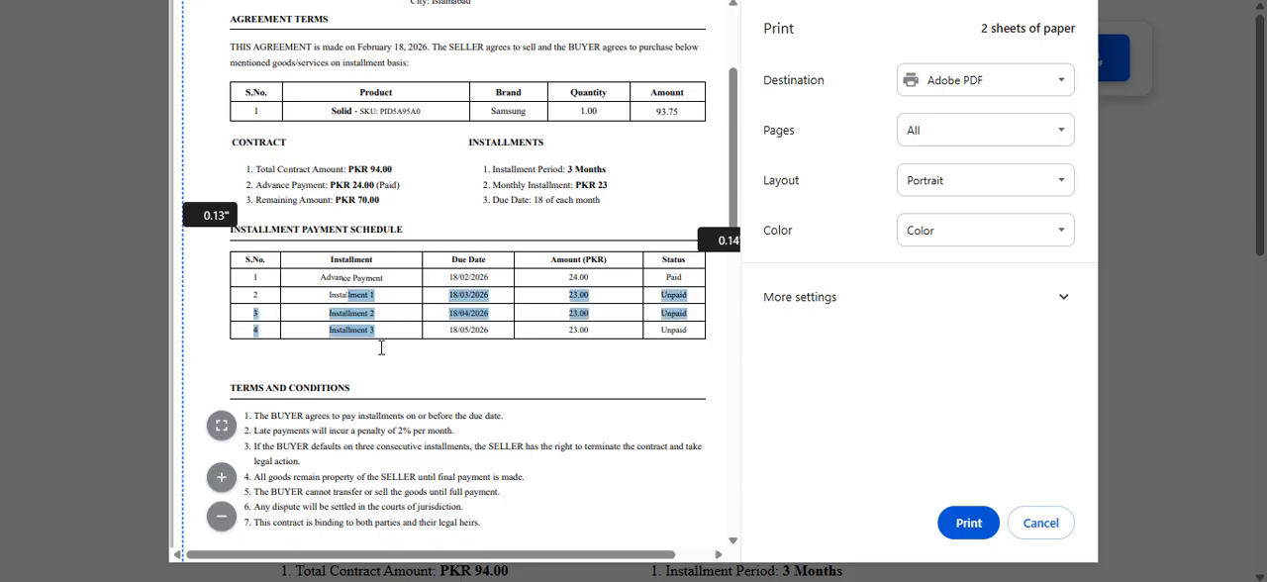
left_click(482, 313)
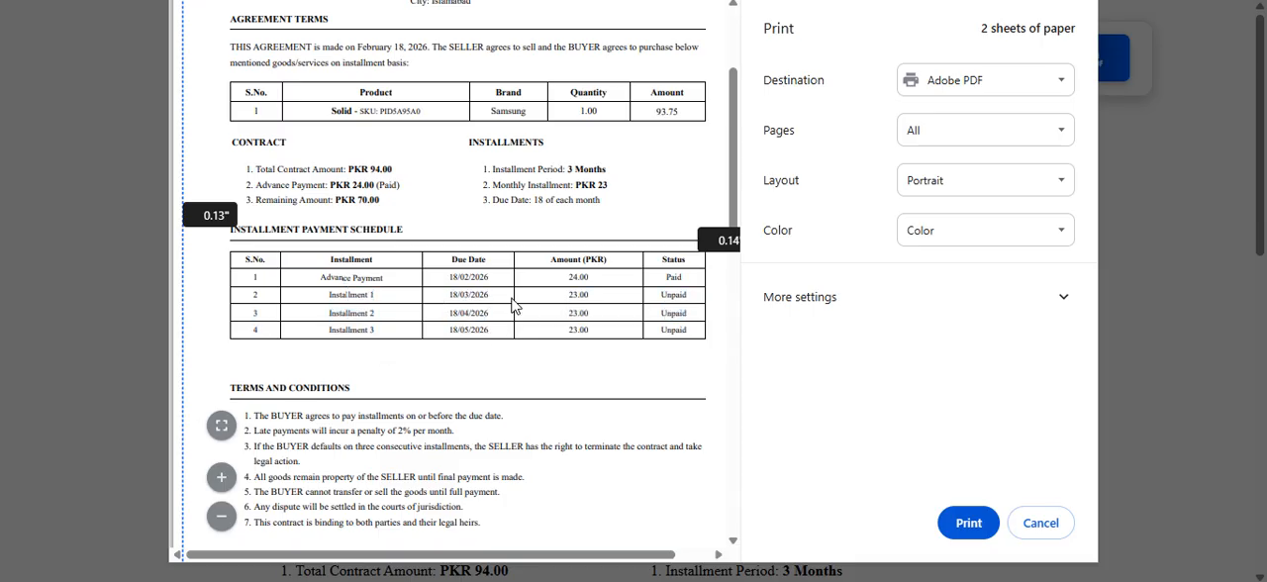
left_click_drag(448, 295, 504, 315)
left_click_drag(445, 277, 498, 276)
left_click_drag(443, 296, 501, 331)
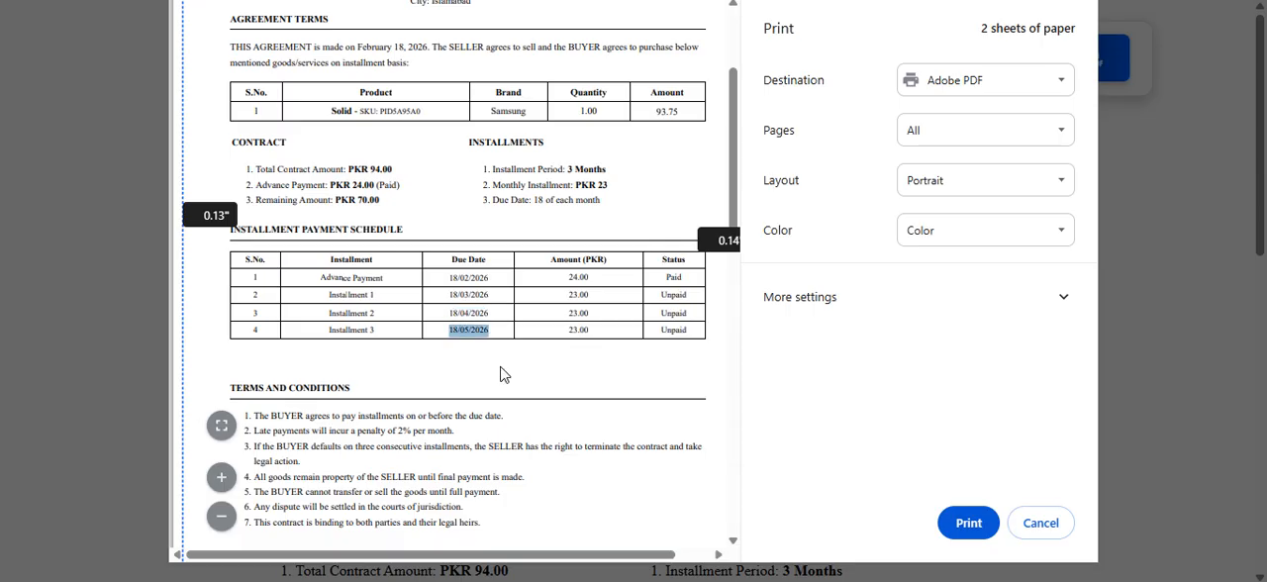
scroll(501, 375, "up", 3)
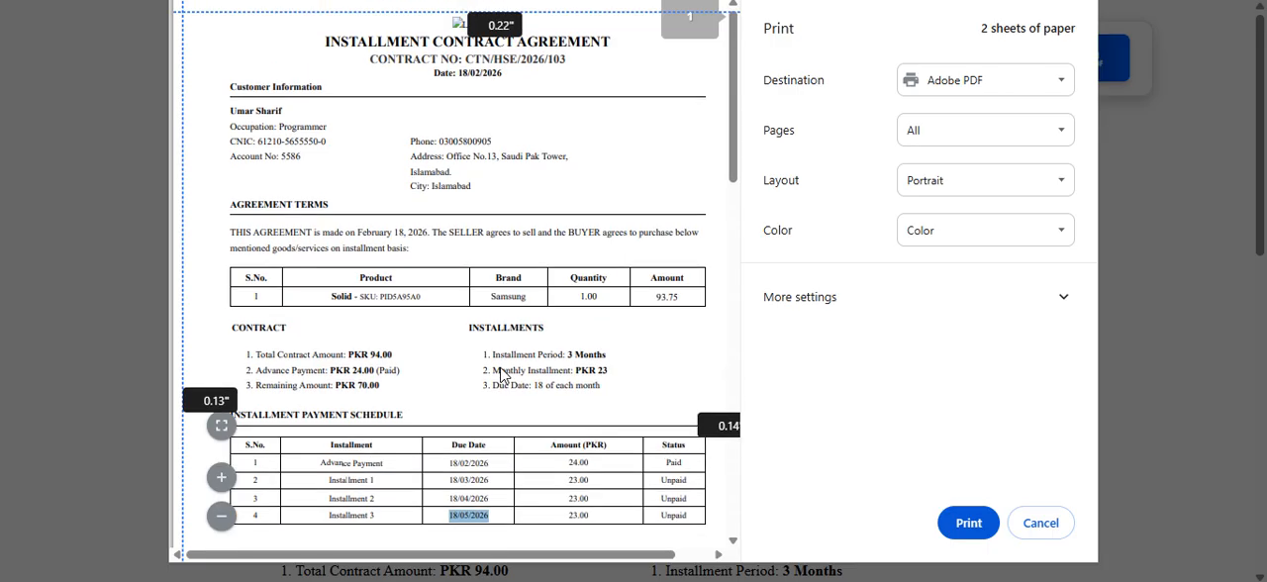
left_click(1039, 524)
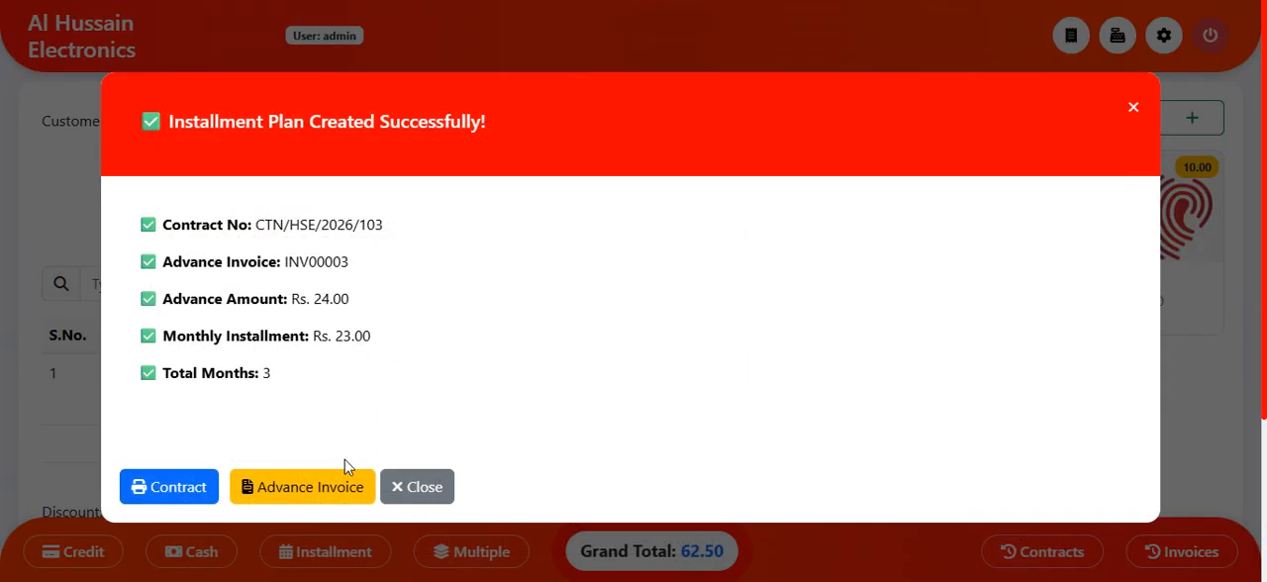
Step: Open the advance payment invoice's print preview, read the enlarged invoice, and leave it without printing
left_click(337, 495)
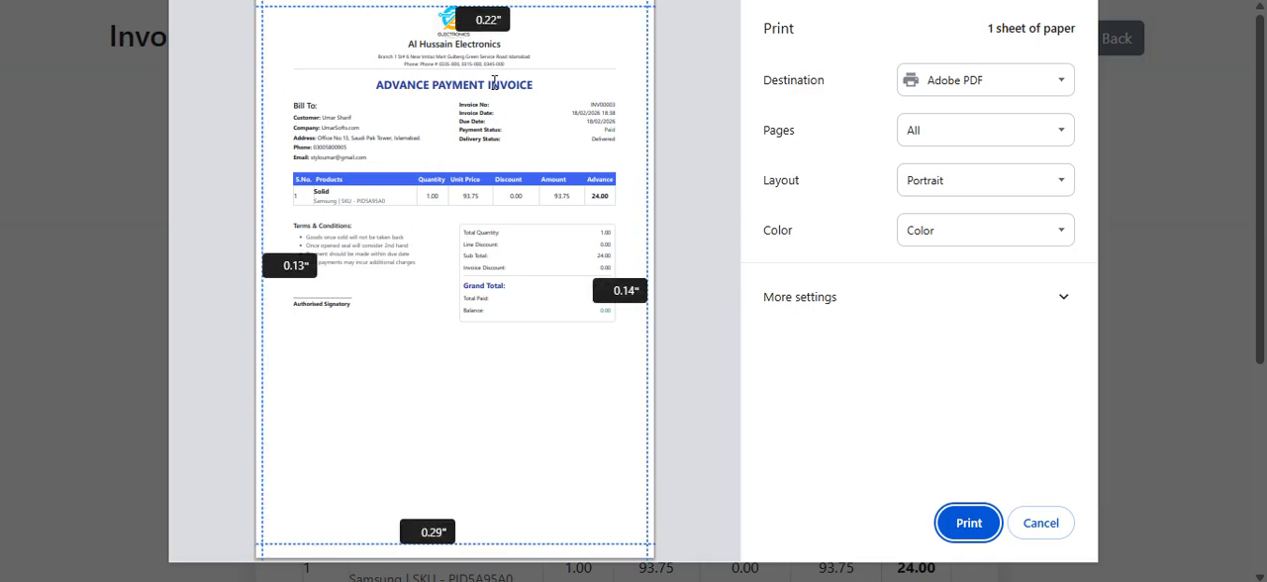
mouse_move(224, 412)
left_click(221, 462)
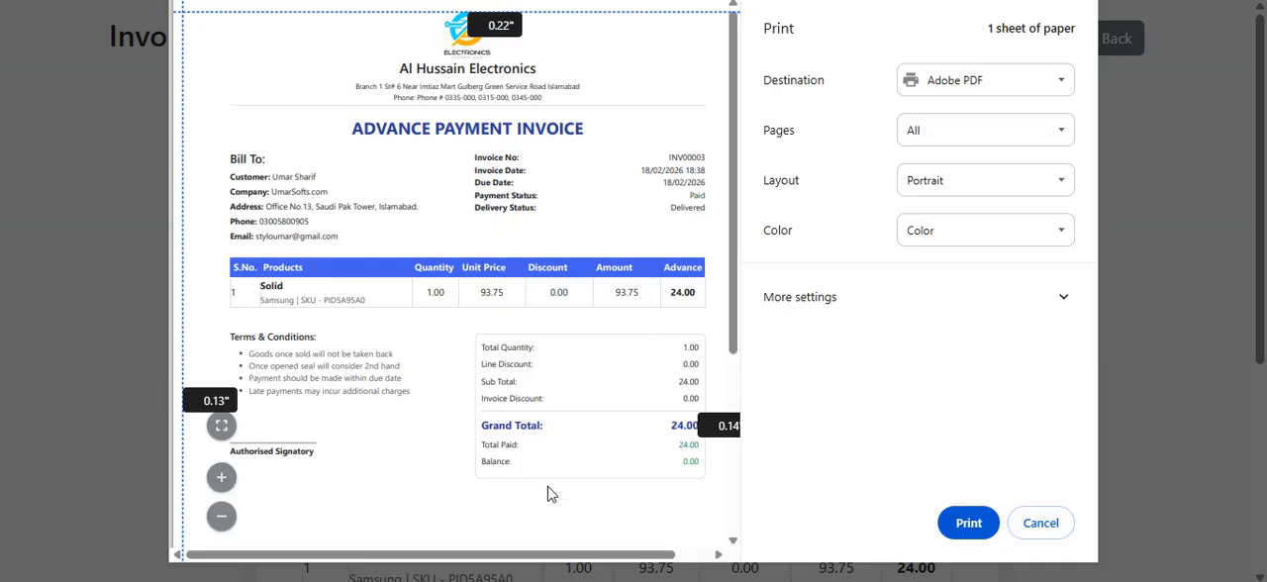
left_click_drag(566, 555, 602, 554)
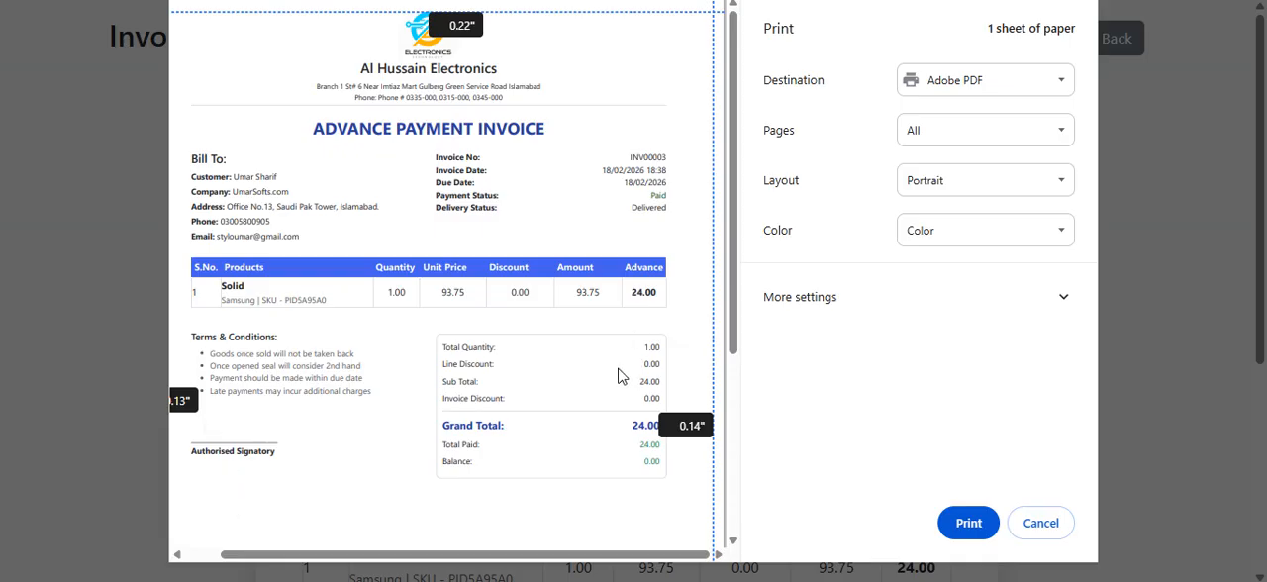
scroll(594, 388, "down", 3)
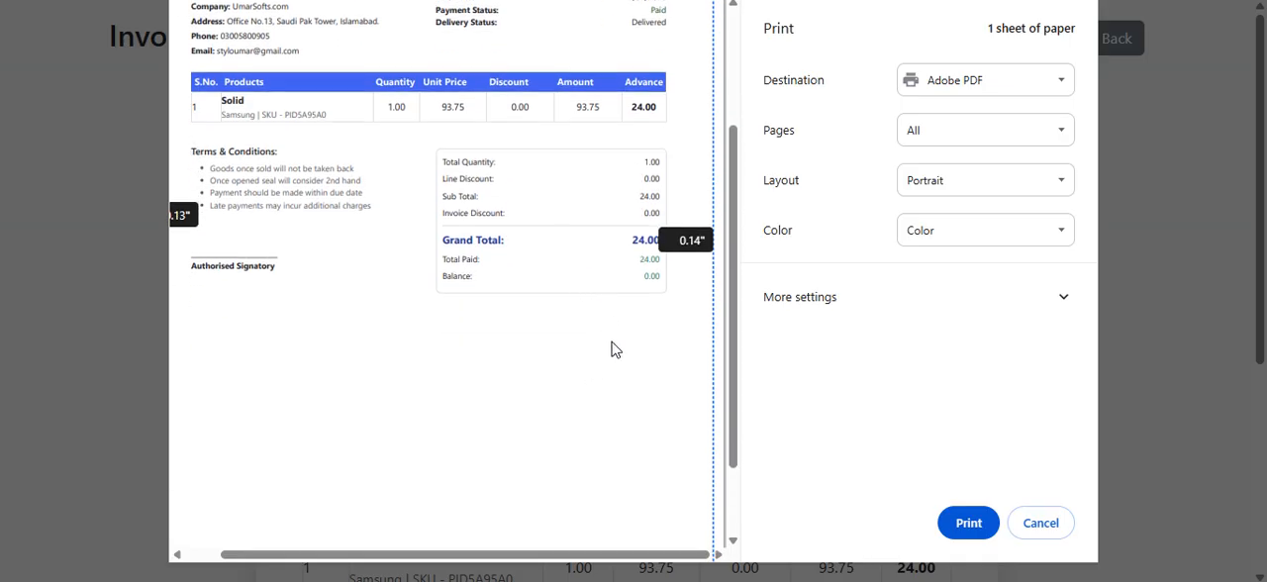
scroll(614, 350, "up", 3)
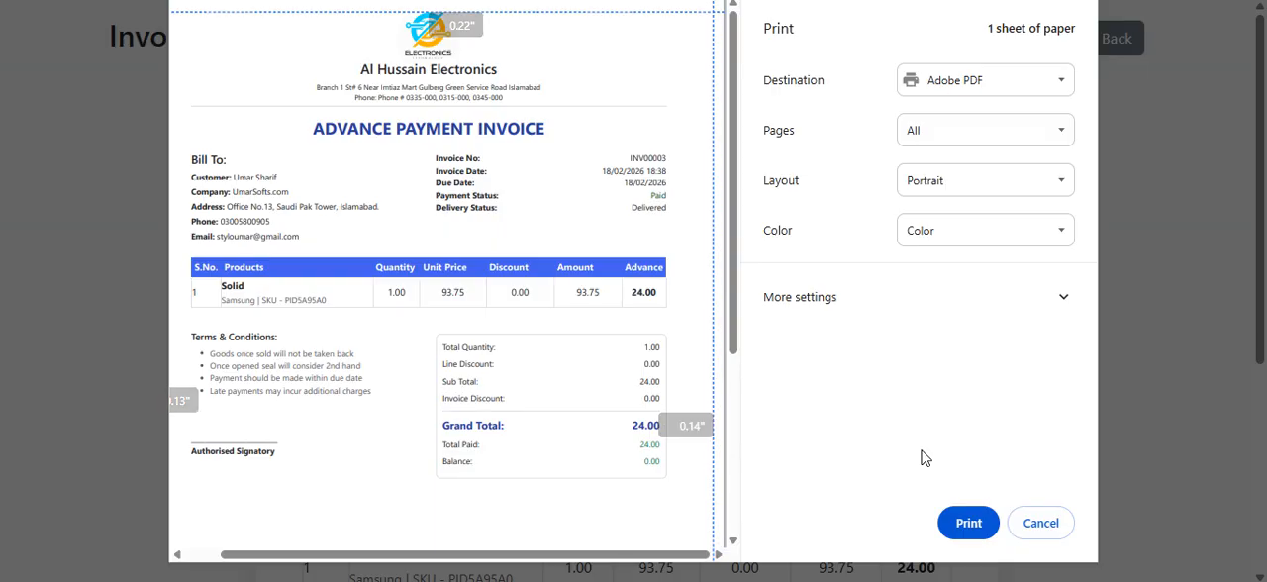
left_click(1036, 524)
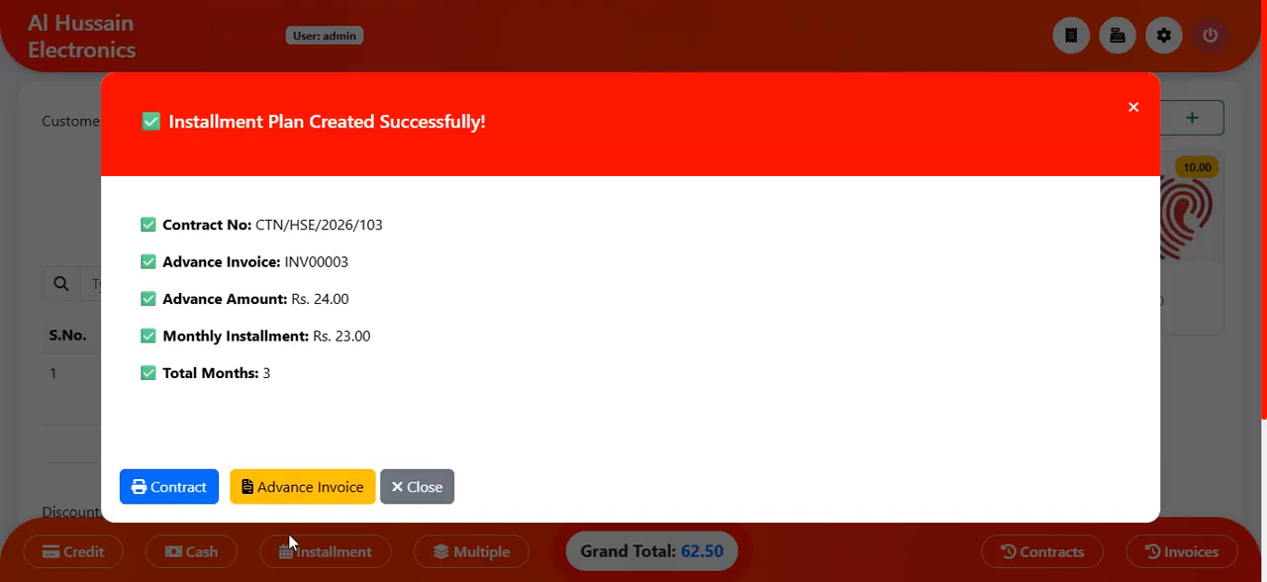
Step: Dismiss the installment plan confirmation and exit the POS to the dashboard
left_click(445, 501)
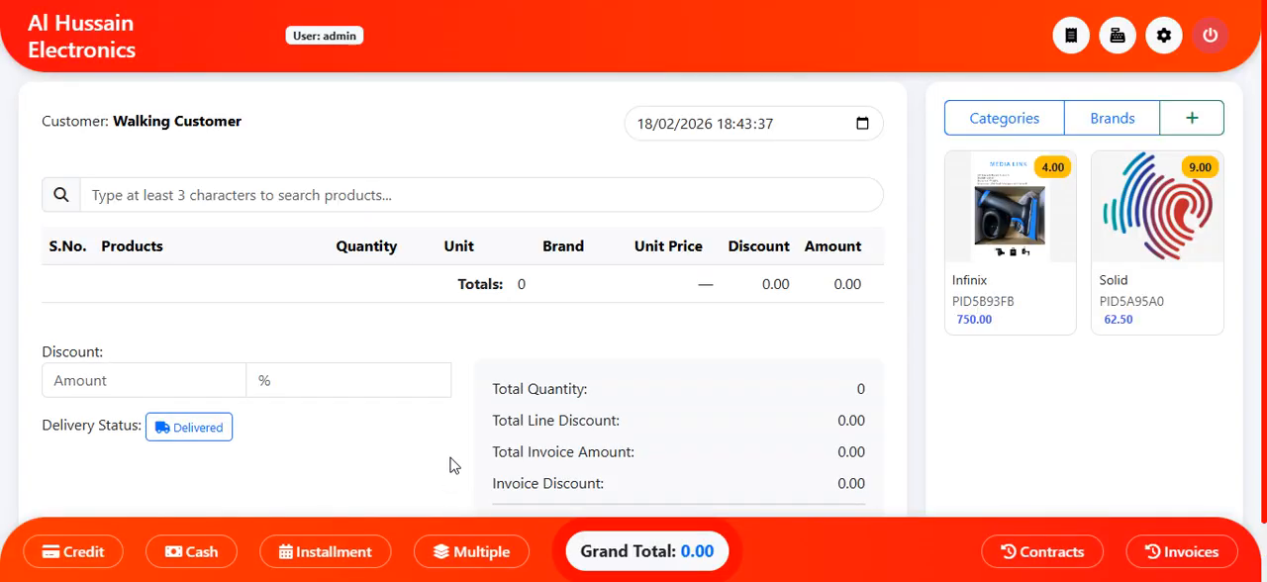
left_click(1206, 37)
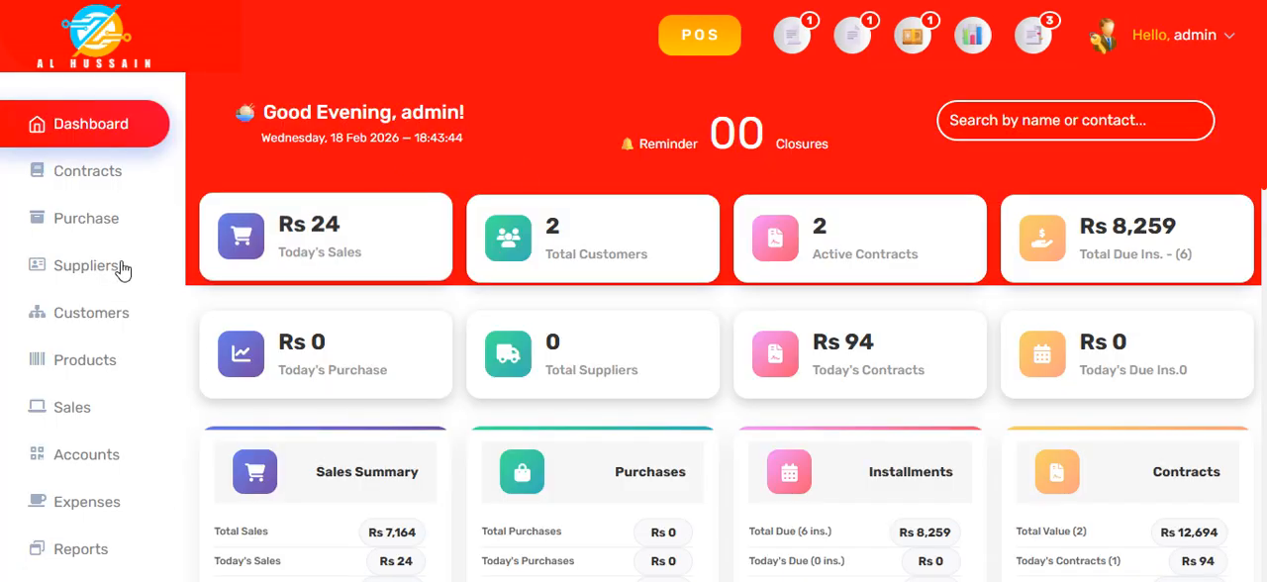
Step: Open the installment customer's profile from the customer list and show their installments
left_click(57, 312)
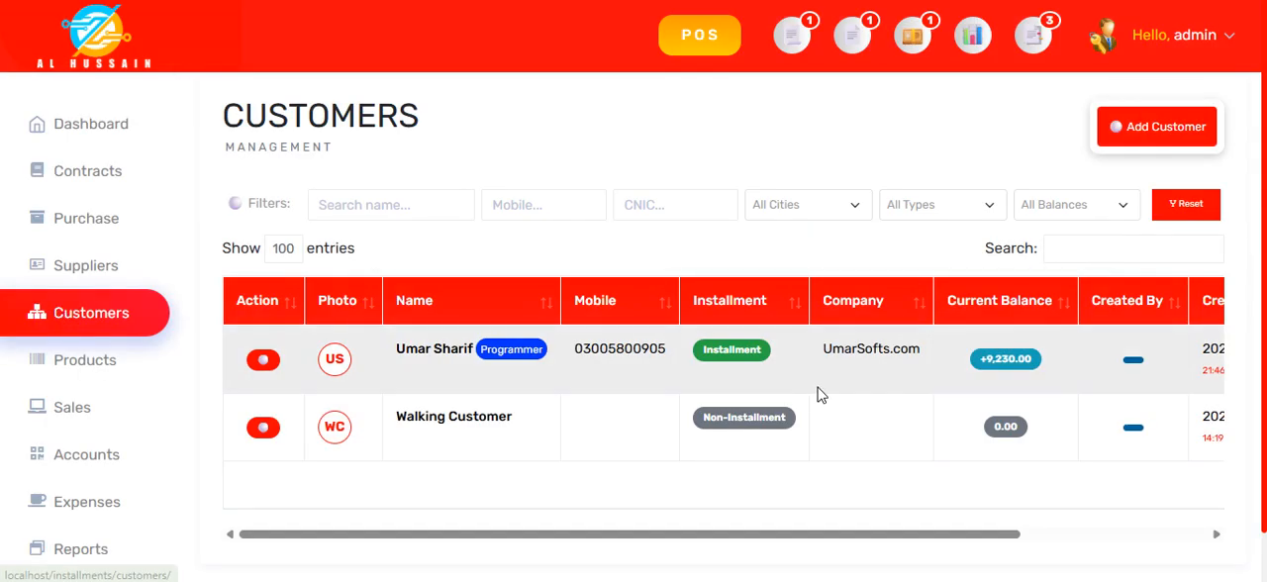
left_click(588, 347)
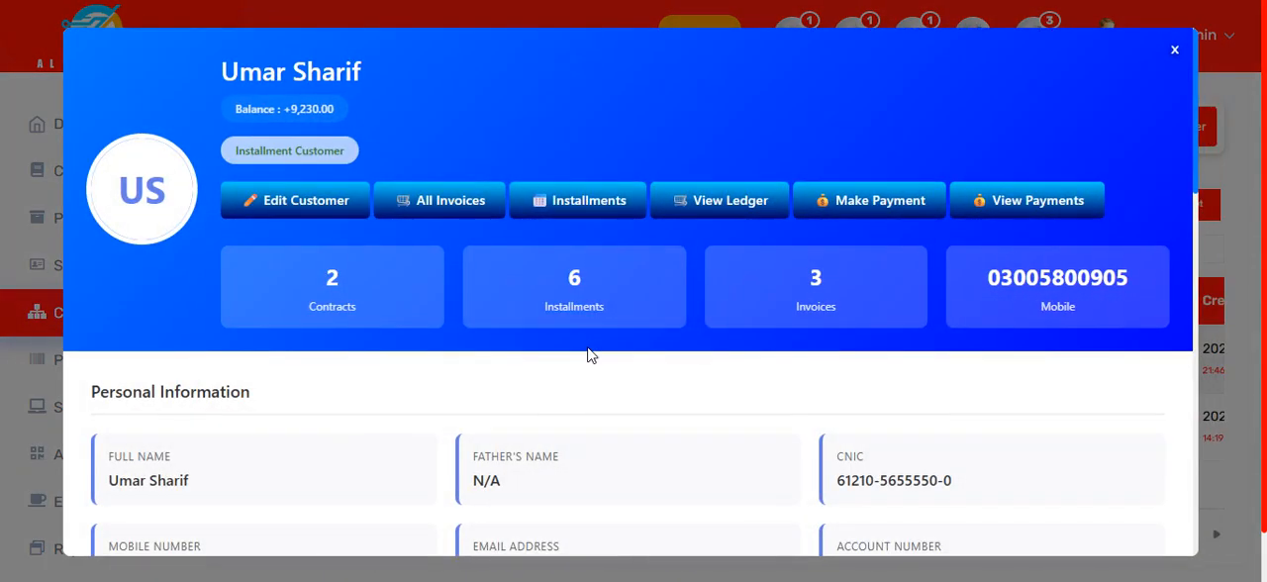
left_click(618, 196)
Step: Review the customer's contract summary and compare the installment tables of the new and the earlier contract
scroll(626, 285, "down", 1)
scroll(627, 268, "up", 1)
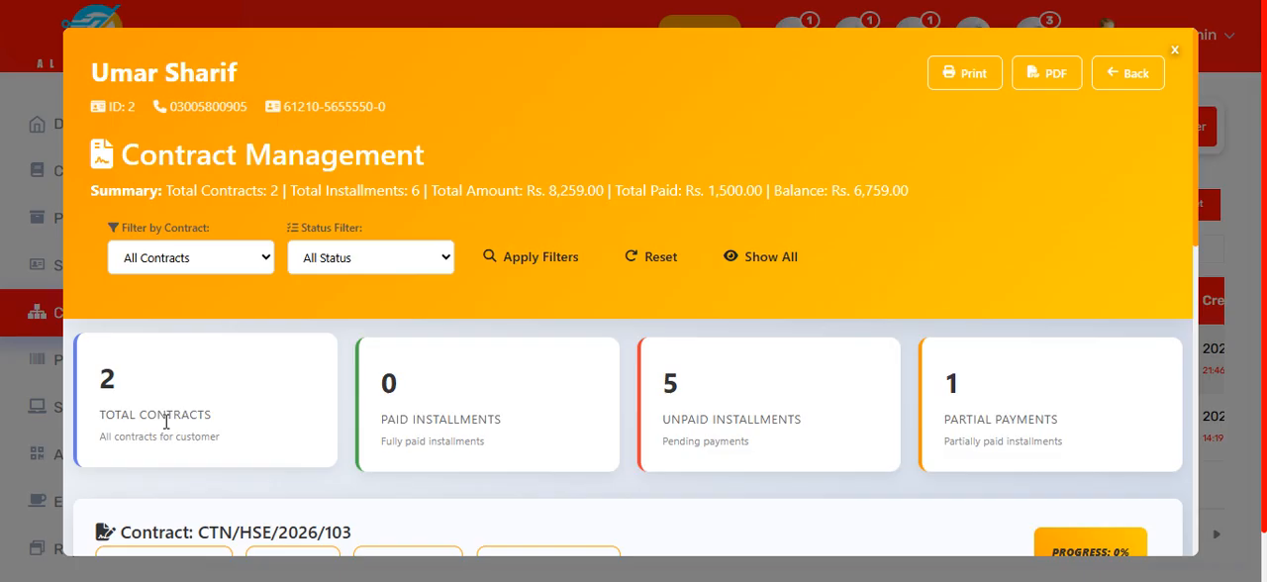
scroll(740, 414, "down", 5)
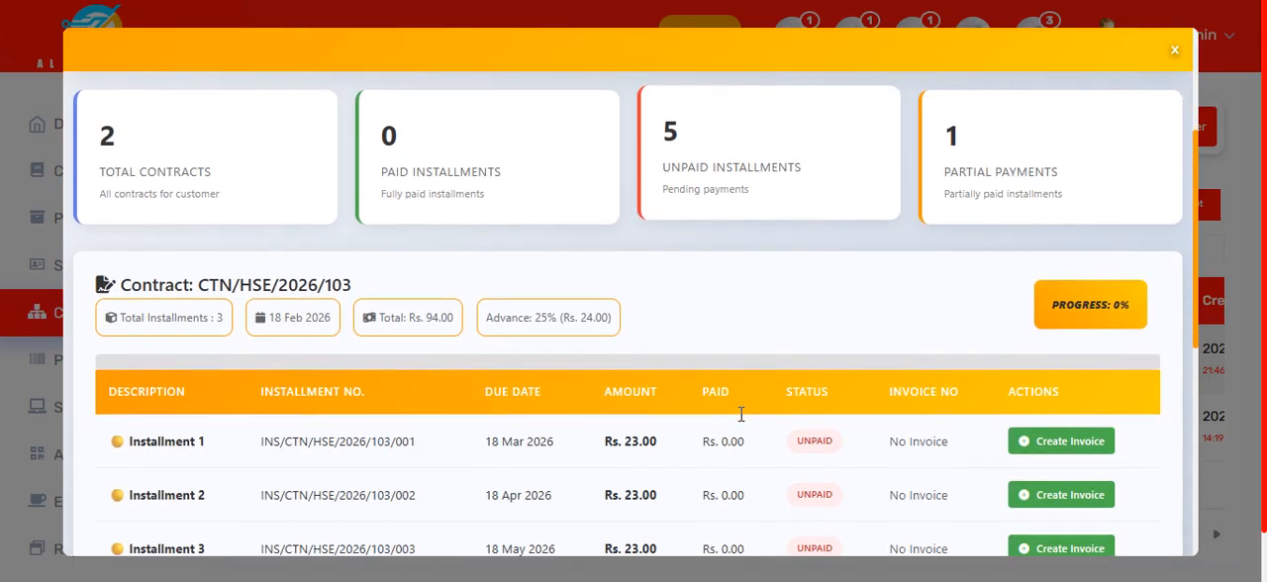
scroll(740, 416, "down", 2)
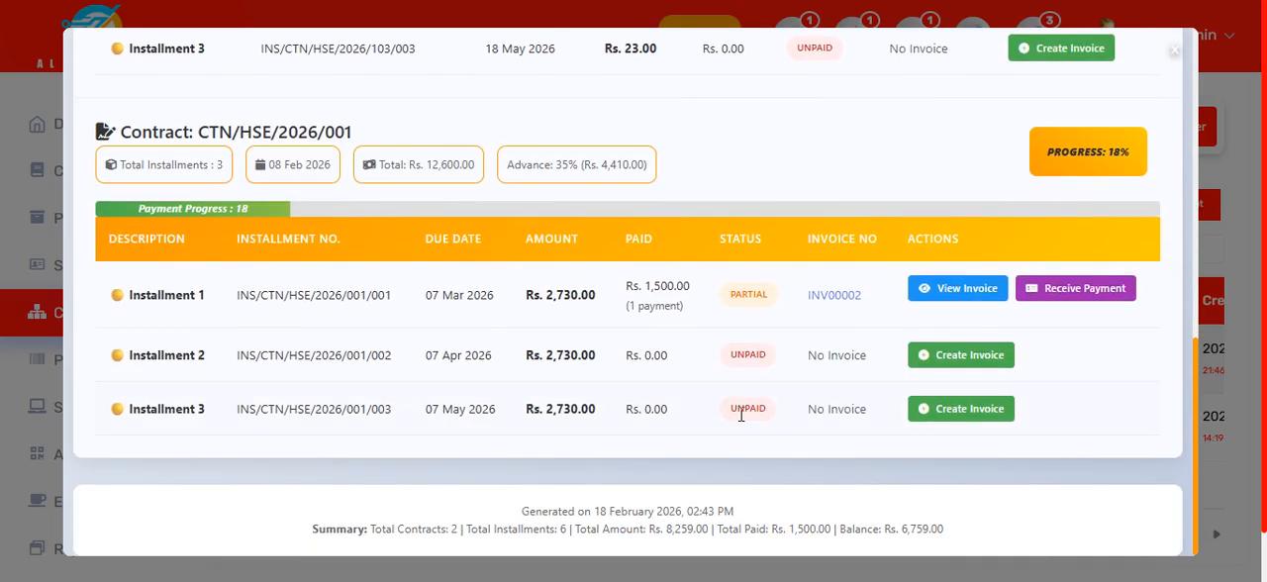
scroll(741, 416, "up", 3)
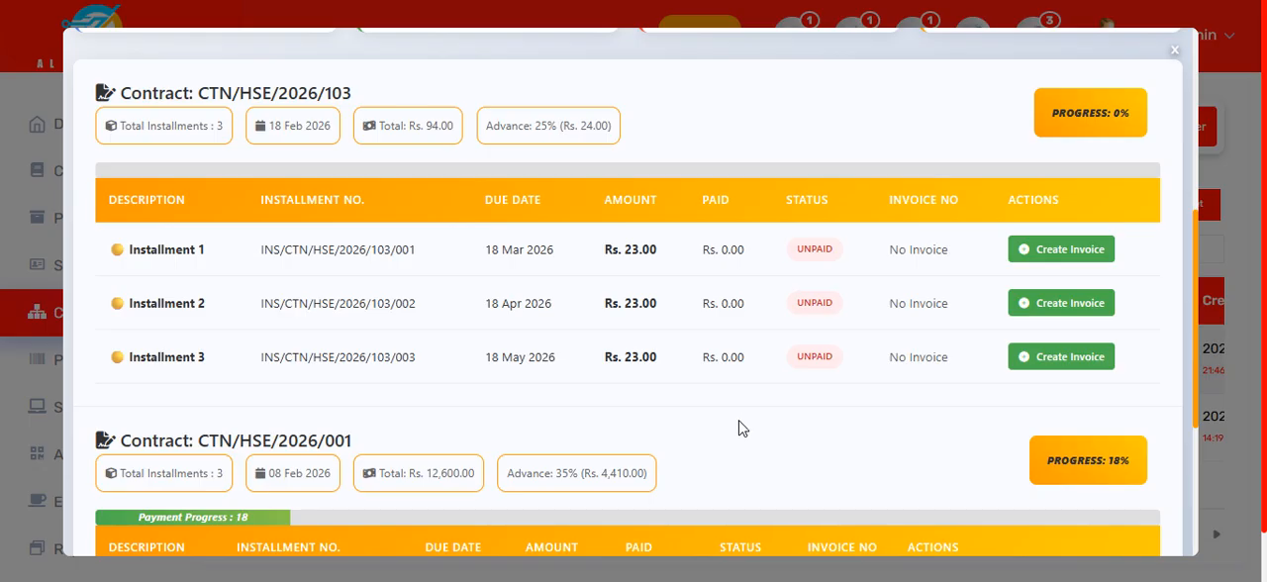
scroll(741, 427, "up", 2)
scroll(740, 423, "down", 5)
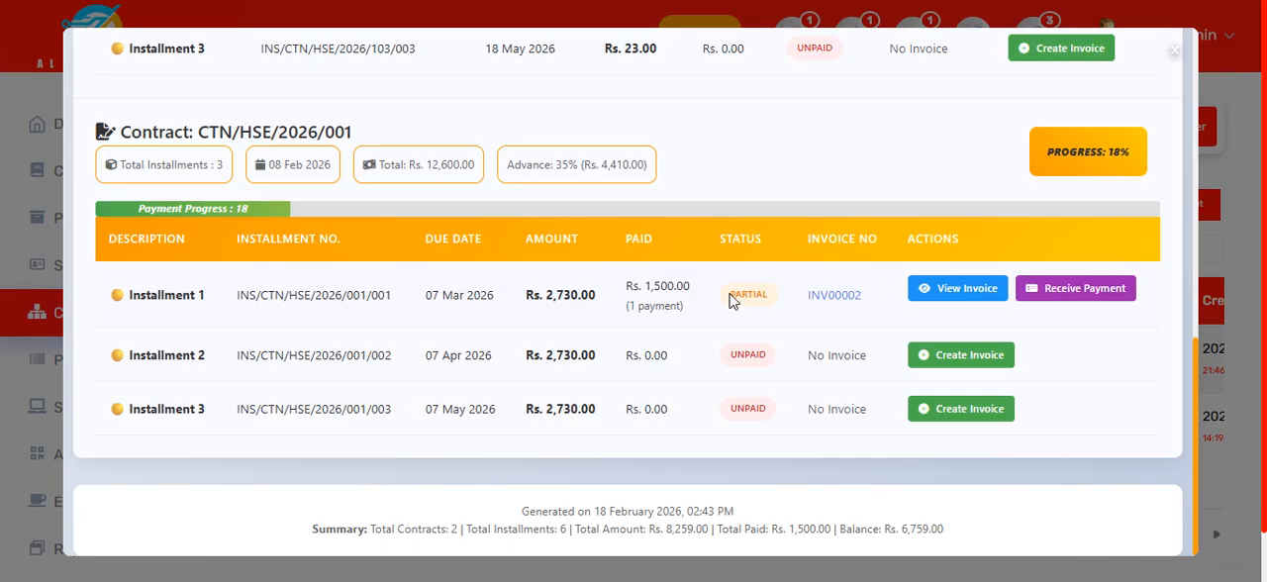
scroll(769, 296, "up", 3)
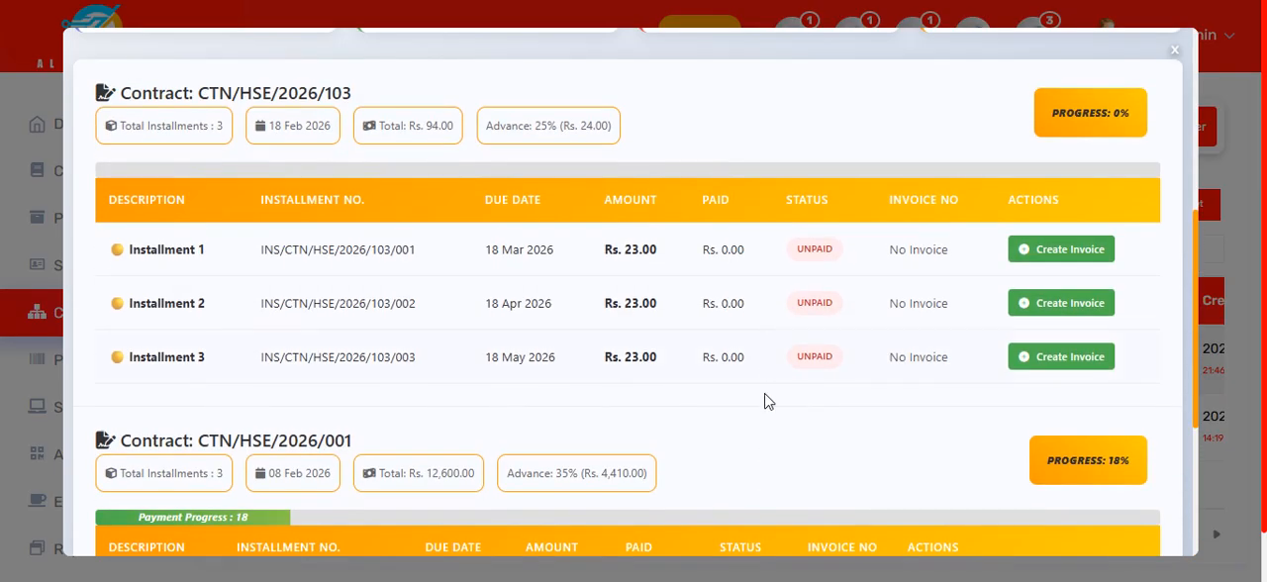
scroll(769, 367, "down", 2)
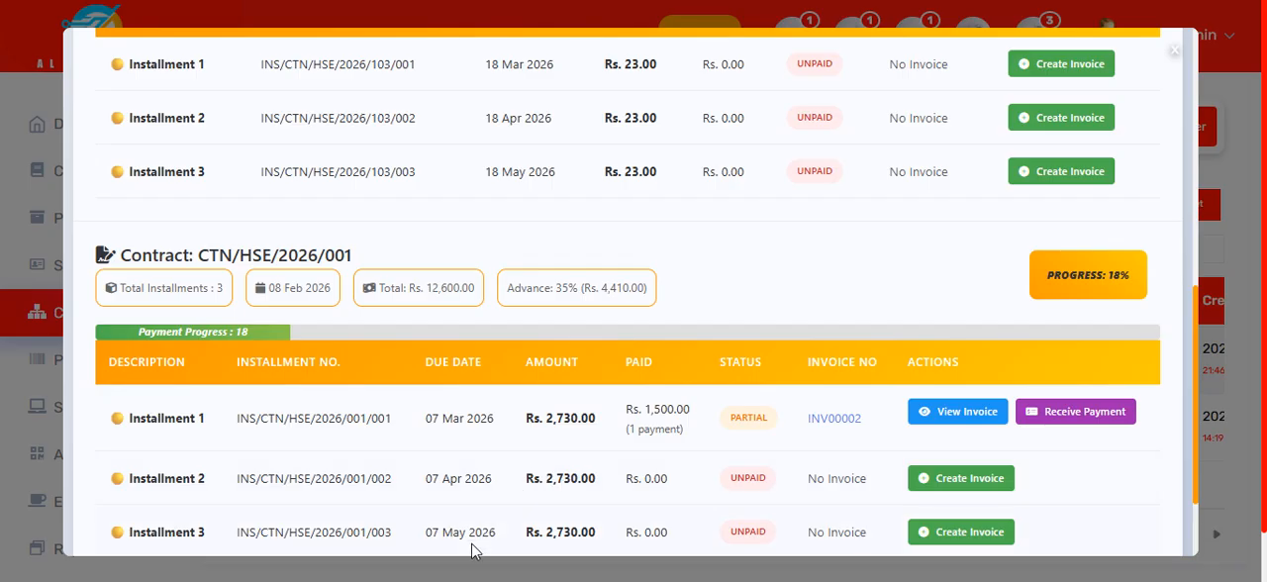
scroll(709, 376, "up", 3)
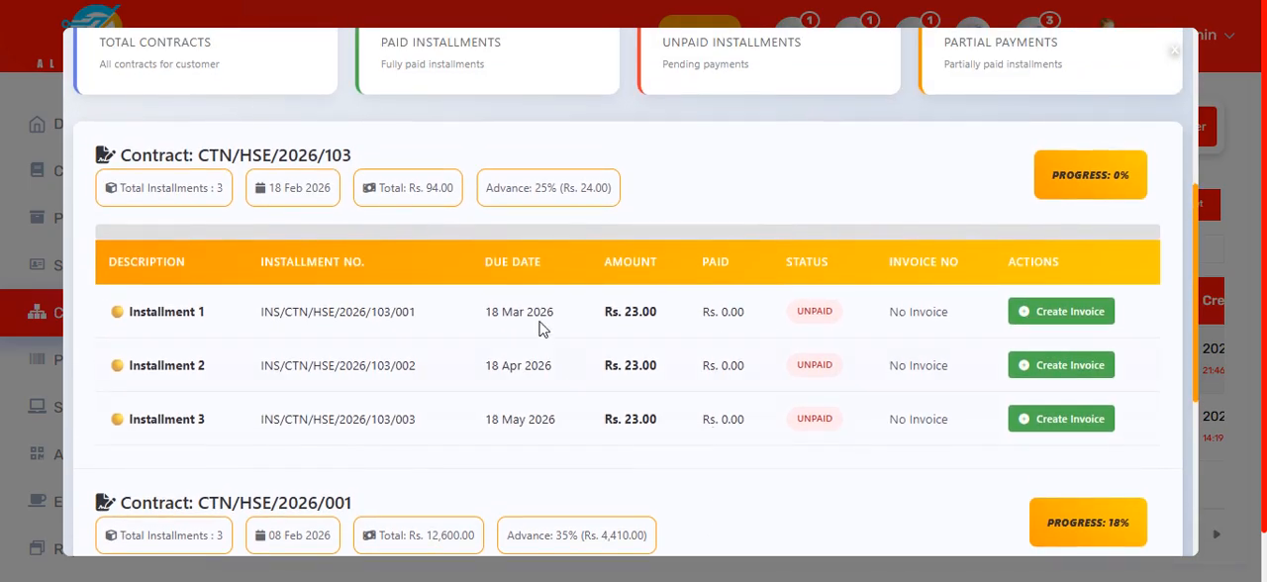
Step: Check the first and last installment due dates and the advance payment of the new contract
left_click_drag(482, 311, 591, 328)
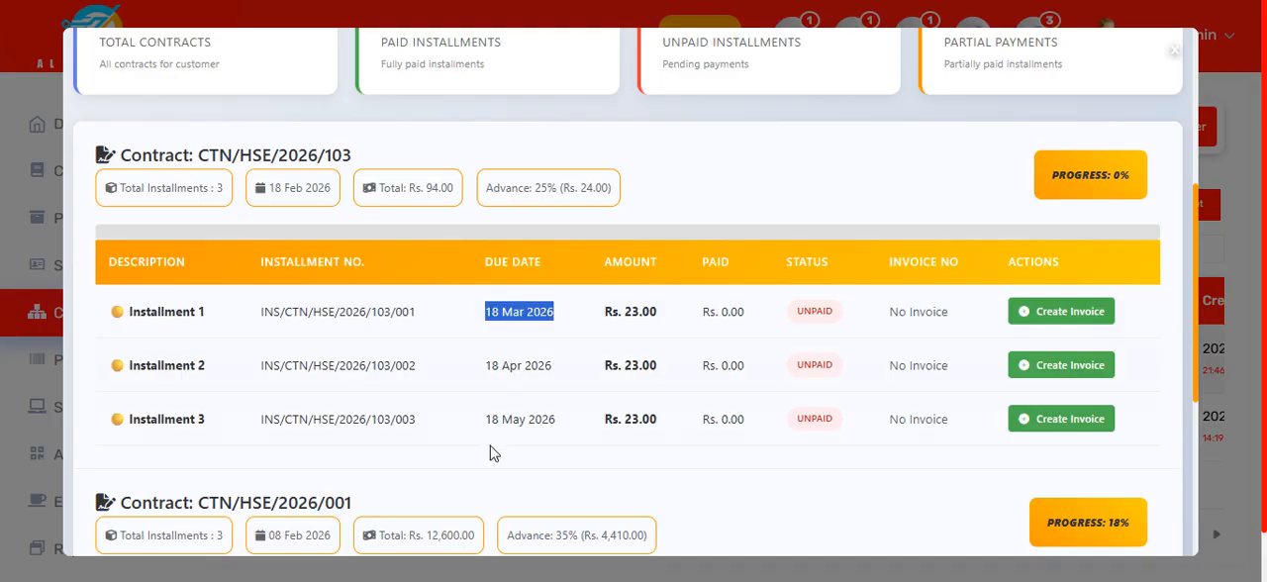
left_click_drag(509, 416, 568, 437)
left_click(569, 441)
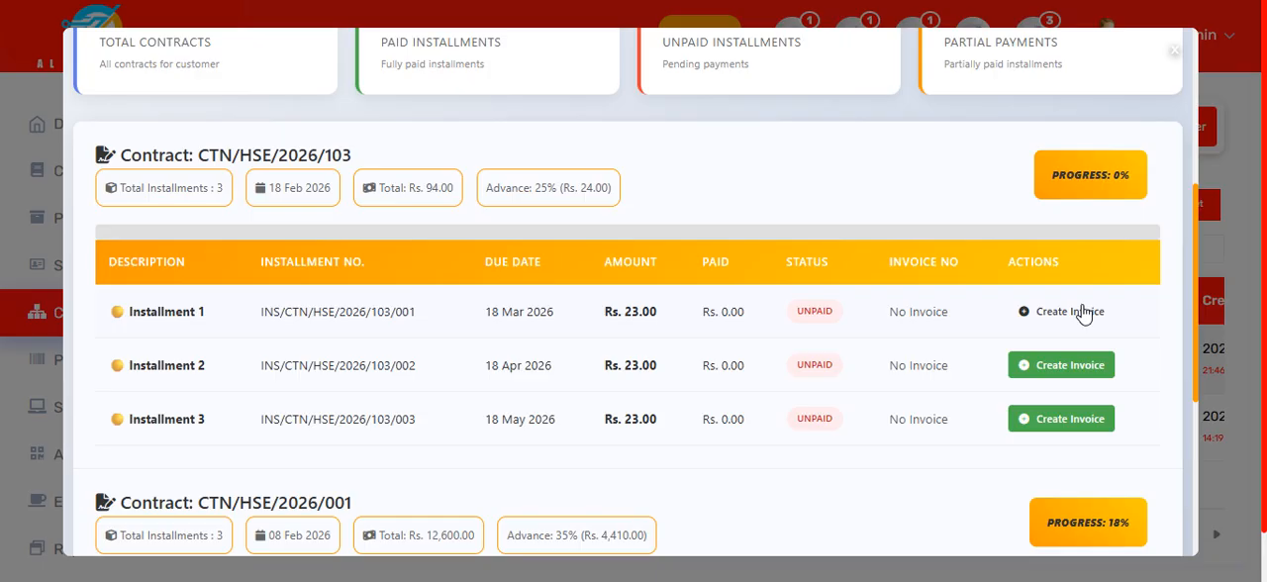
triple_click(527, 210)
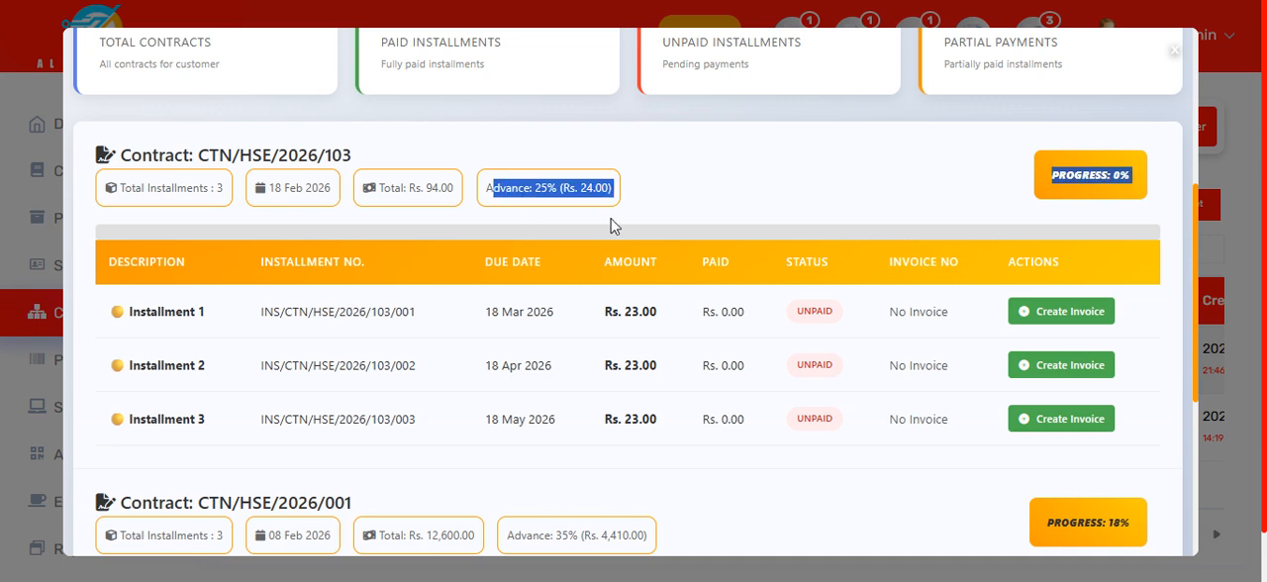
left_click(665, 205)
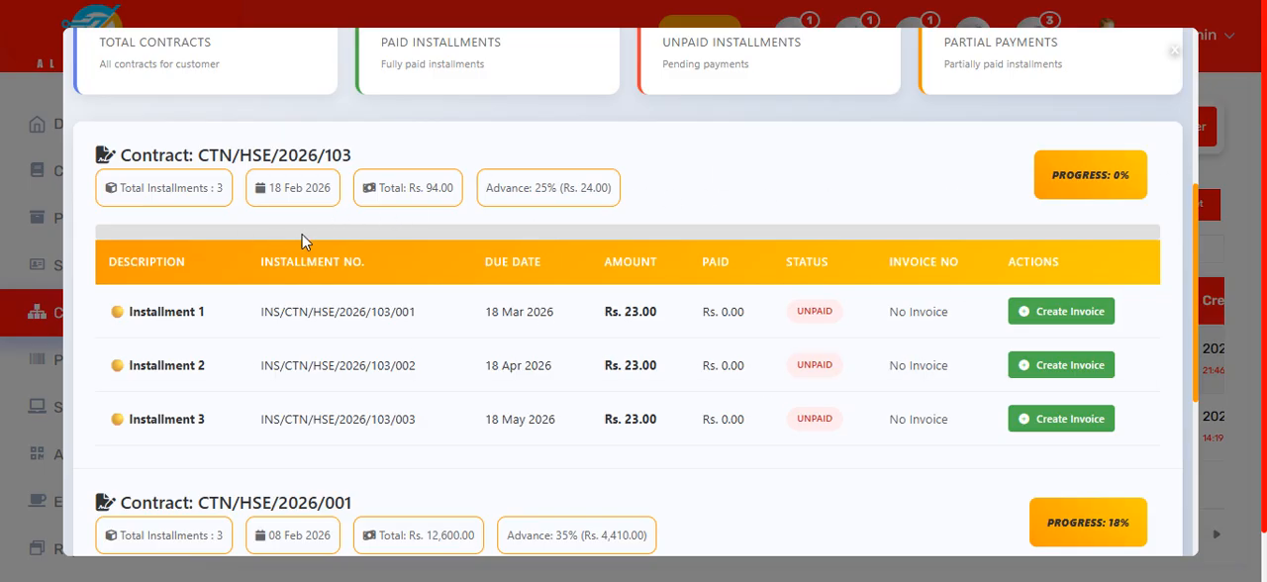
Step: Create a cash invoice of Rs. 23 for Installment 1 of the new contract, booked to the Cash Book account
left_click(1057, 315)
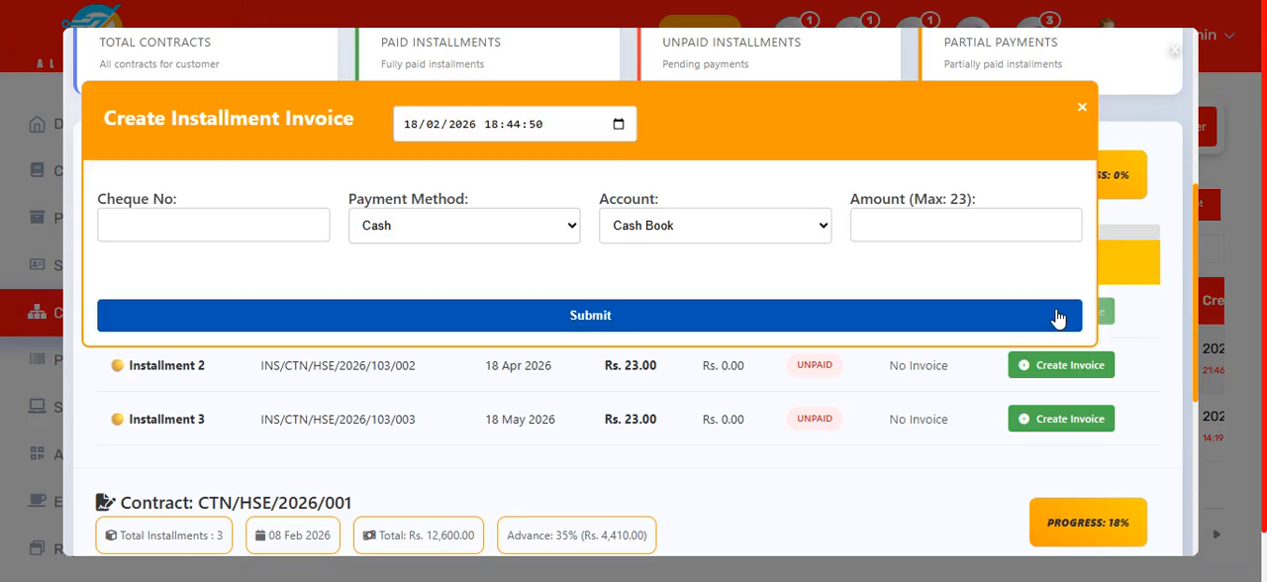
left_click(878, 224)
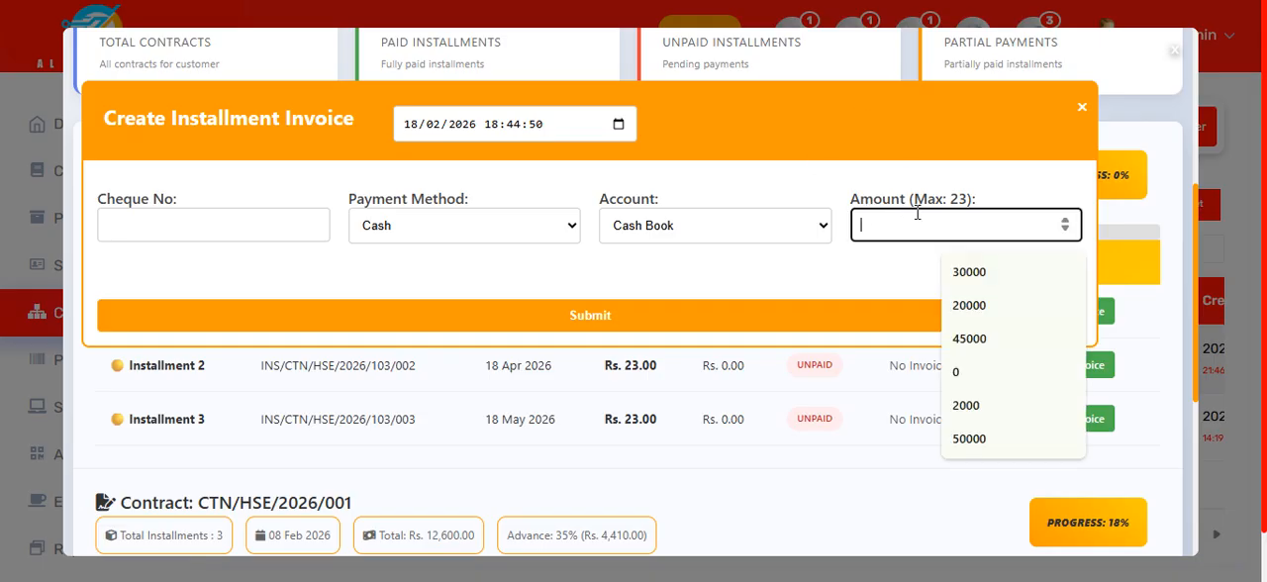
type("23")
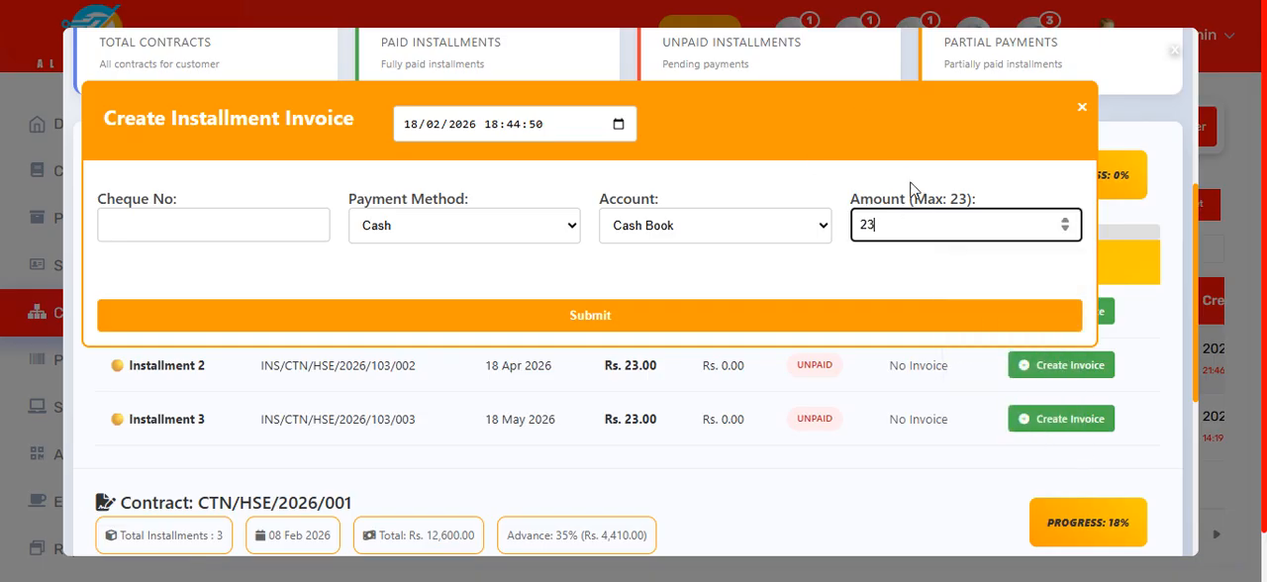
left_click(630, 314)
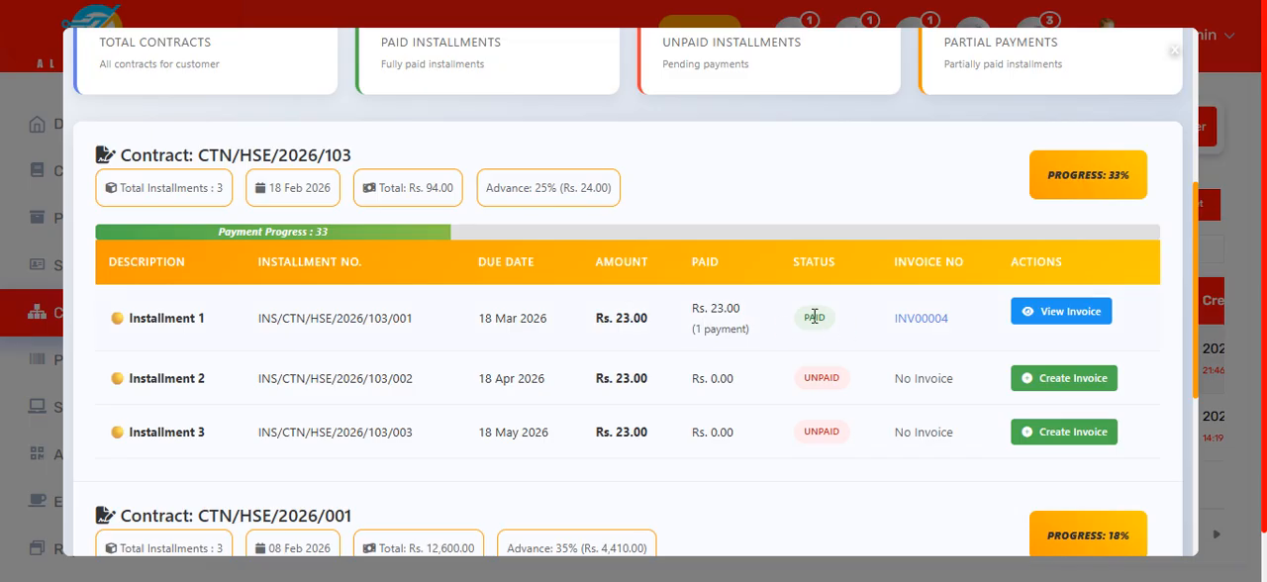
Step: Open the invoice of Installment 1, review its header, product line and totals, and close it
left_click(913, 320)
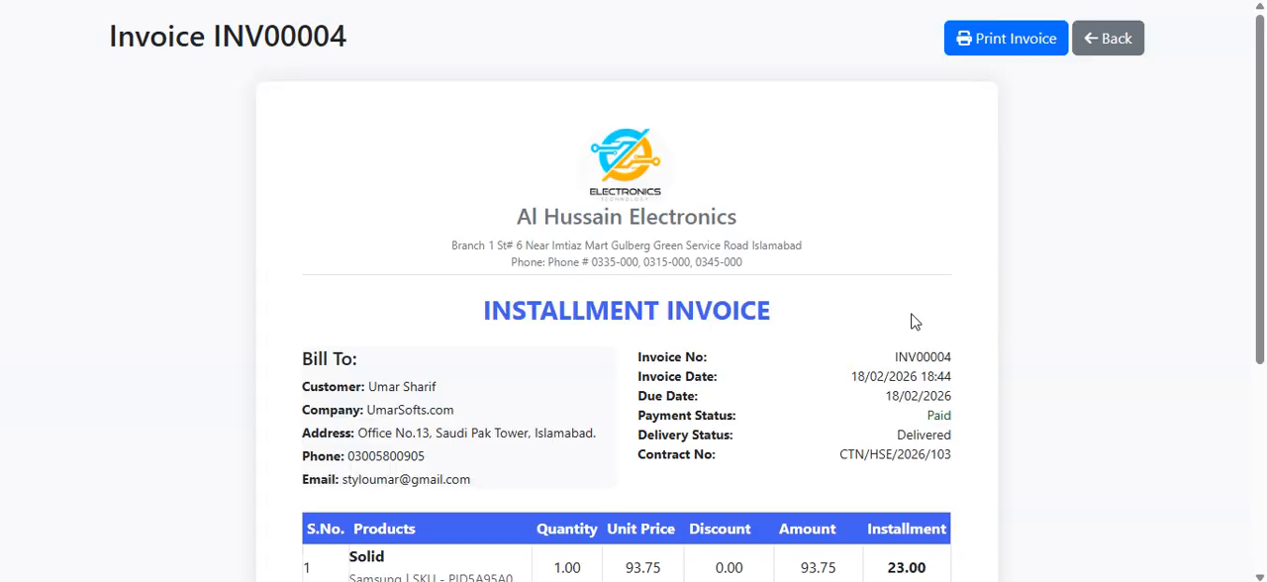
scroll(719, 260, "down", 1)
scroll(718, 261, "down", 3)
scroll(698, 252, "up", 3)
left_click_drag(525, 299, 795, 356)
left_click(818, 396)
scroll(820, 403, "down", 2)
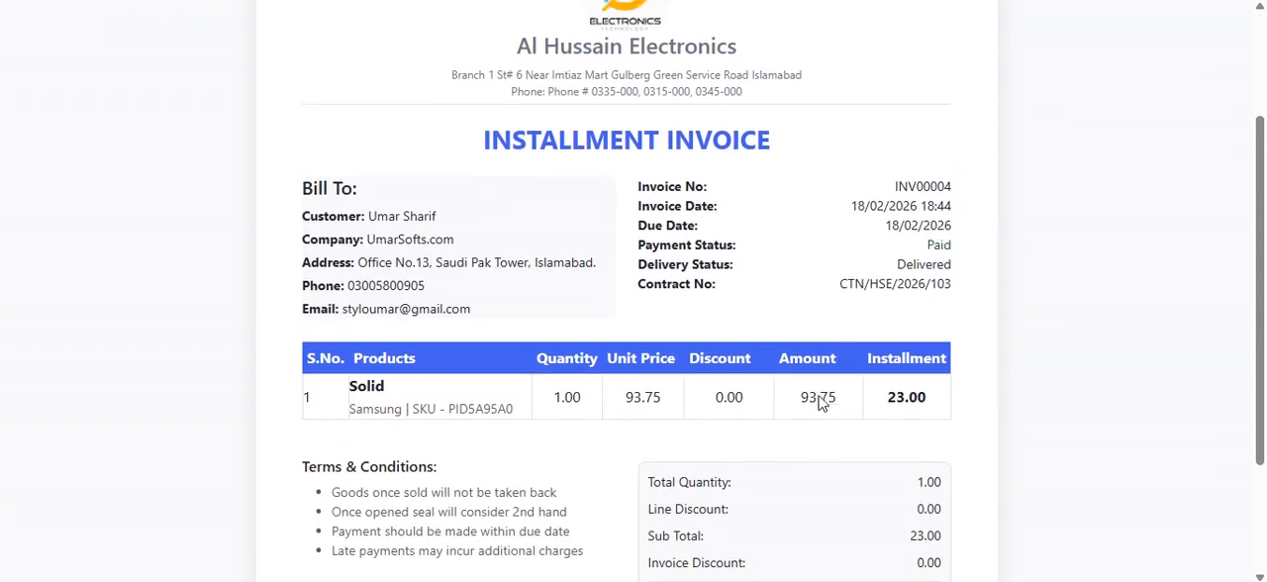
scroll(820, 402, "down", 2)
scroll(807, 366, "up", 4)
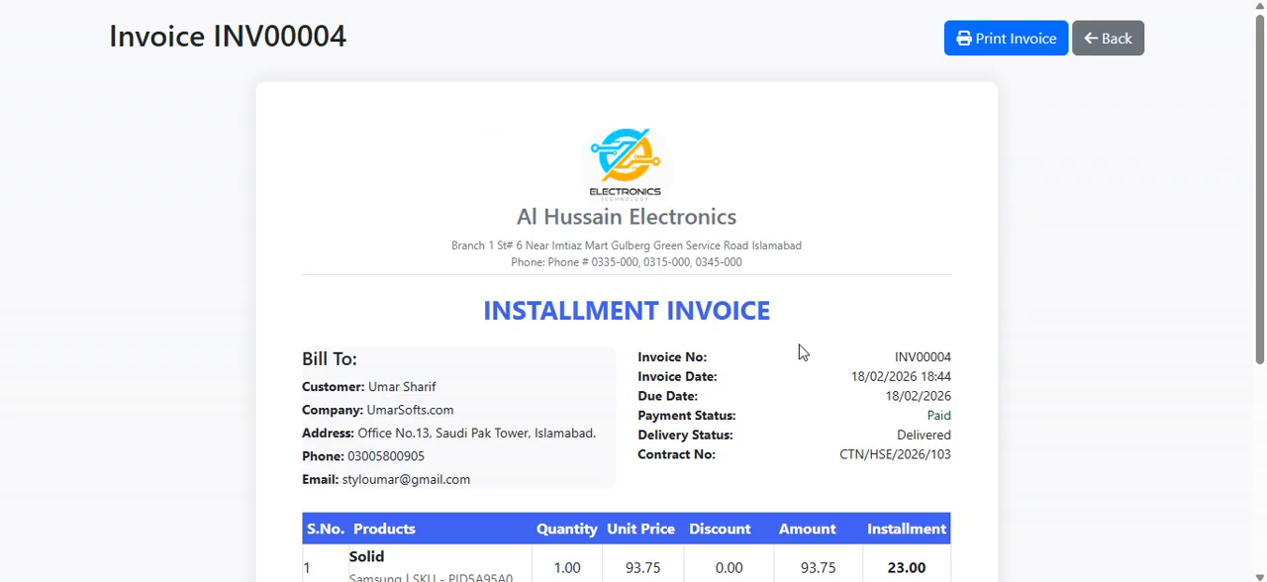
key("ctrl+w")
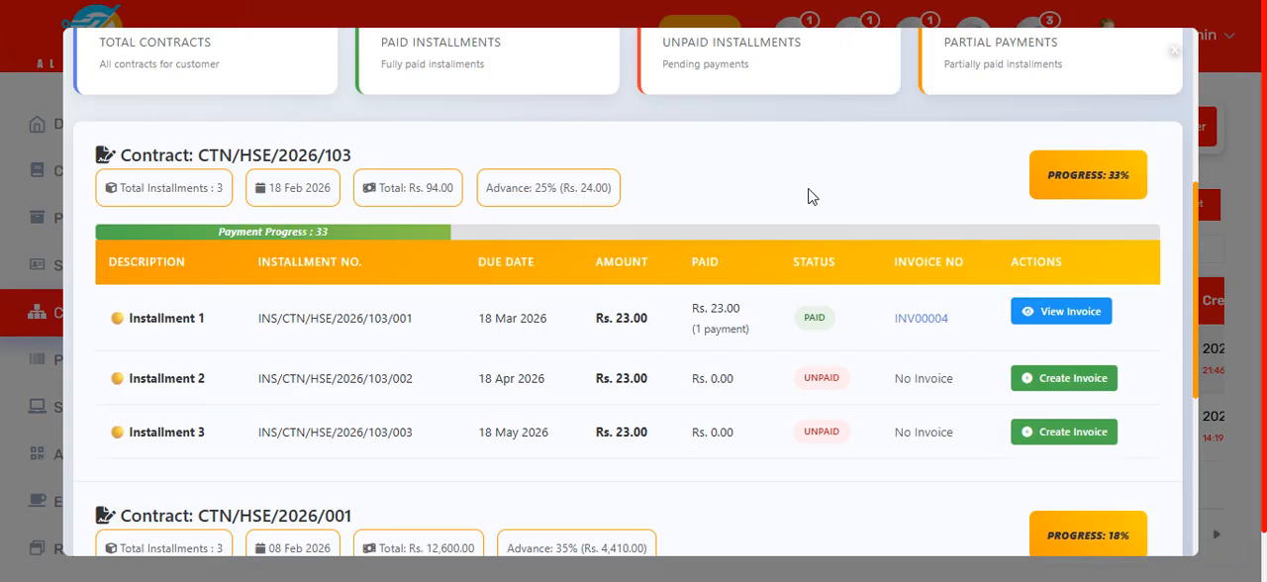
Step: Check the new contract's payment progress and the due date of Installment 2
left_click_drag(1041, 170, 1141, 172)
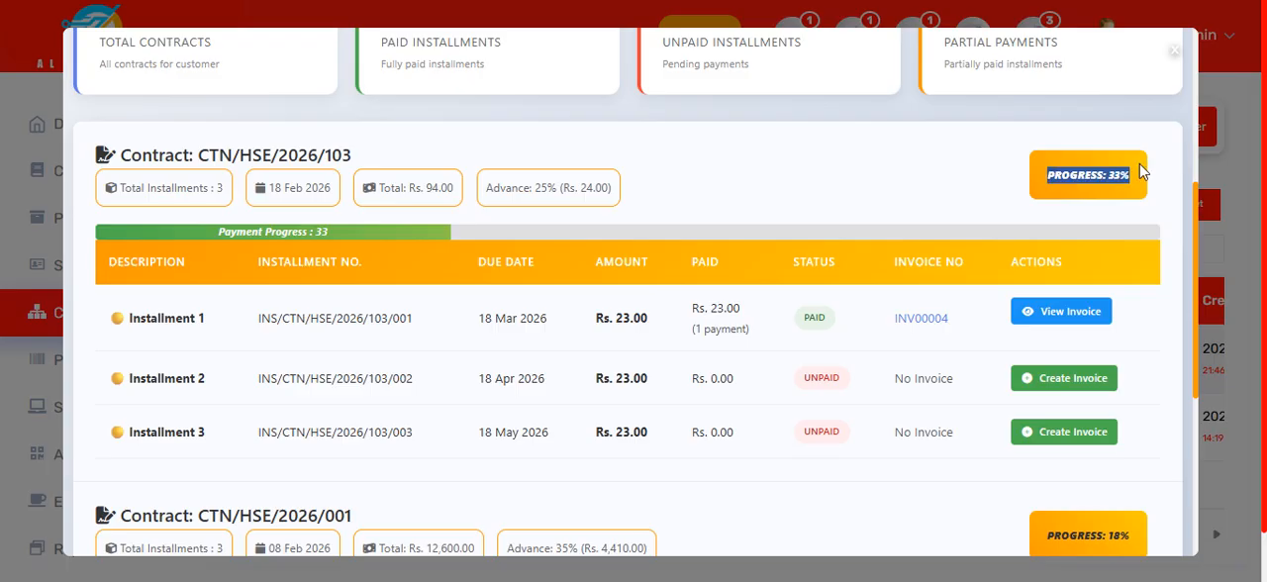
left_click(642, 456)
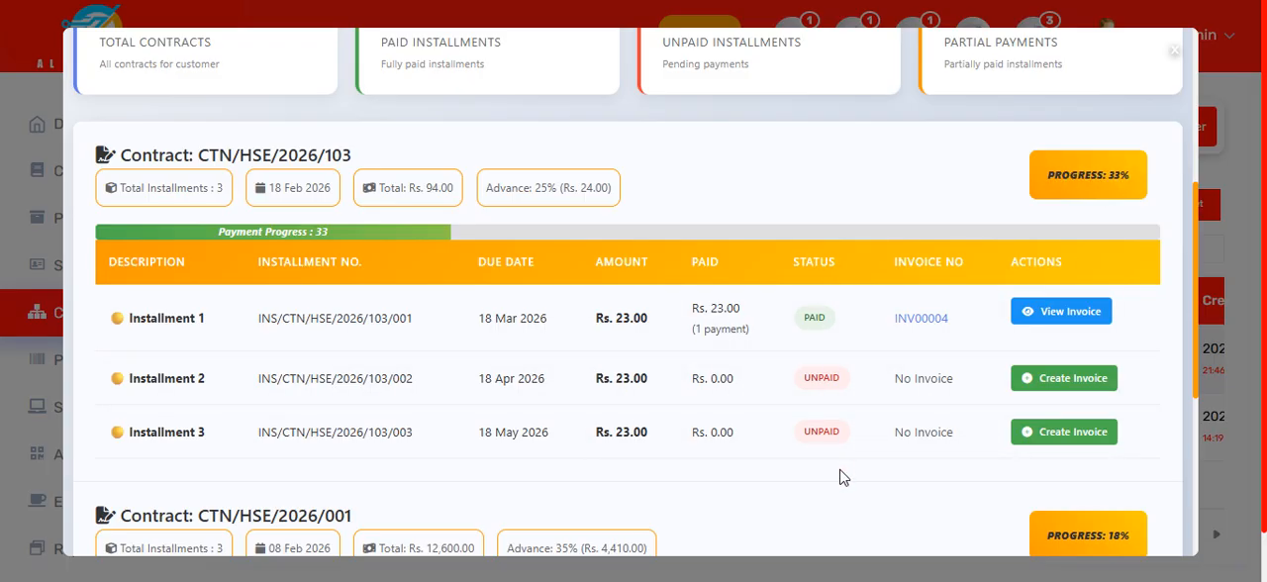
scroll(839, 478, "down", 4)
scroll(837, 467, "up", 3)
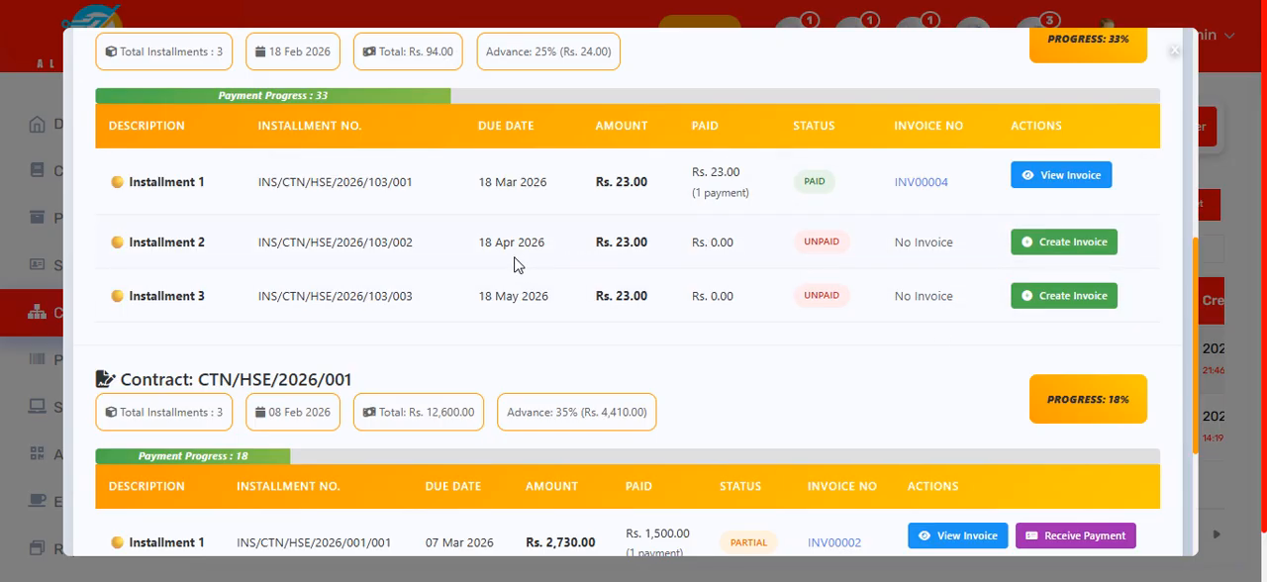
left_click_drag(497, 243, 548, 249)
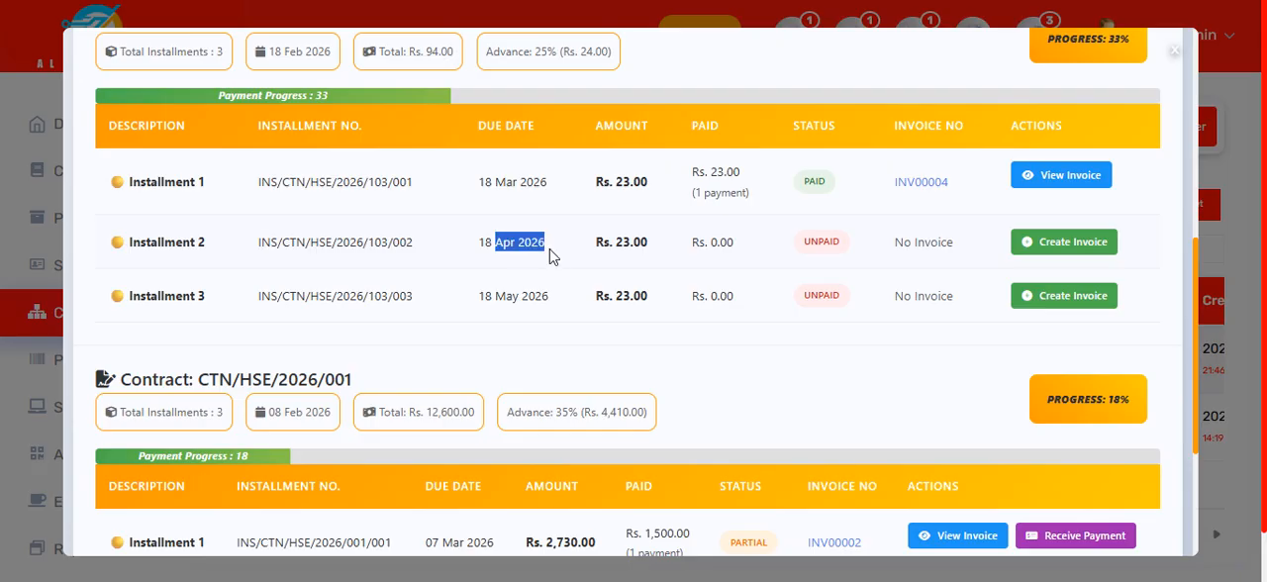
Step: Create a partial cash invoice of Rs. 12 for Installment 2 of the new contract, booked to the Cash Book account
left_click(1087, 247)
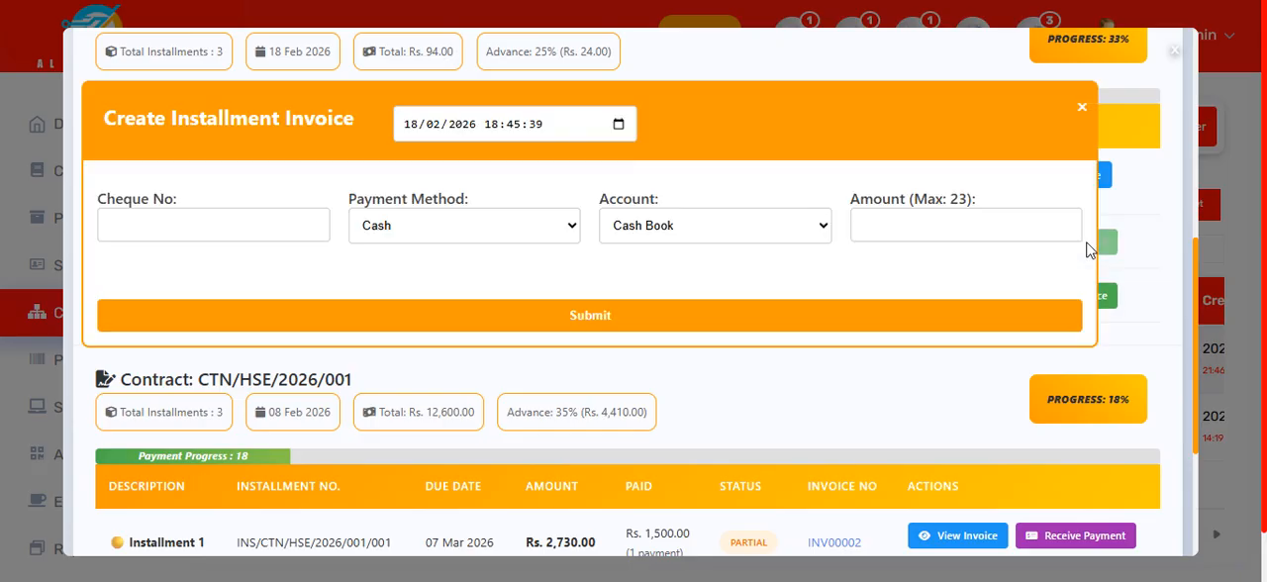
left_click(1008, 224)
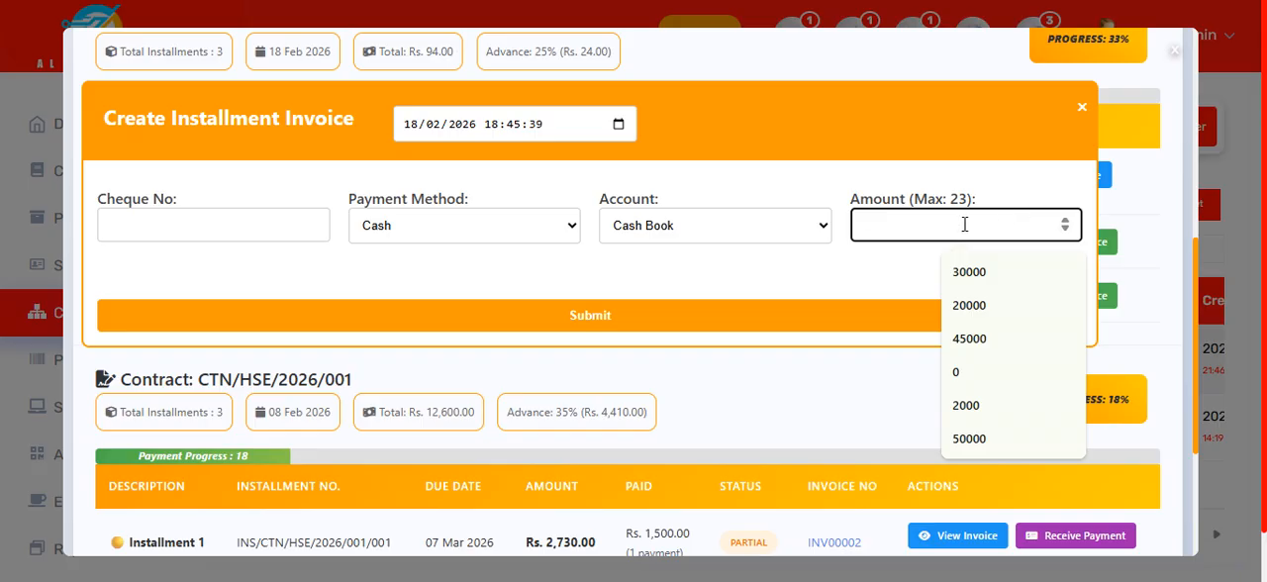
type("12")
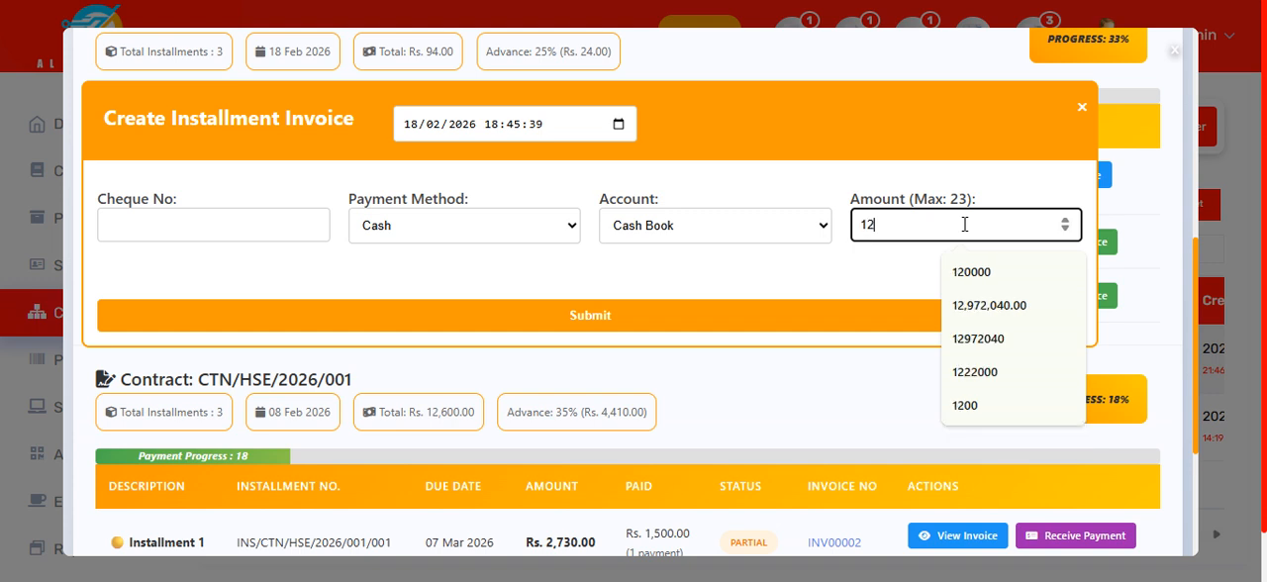
left_click(819, 291)
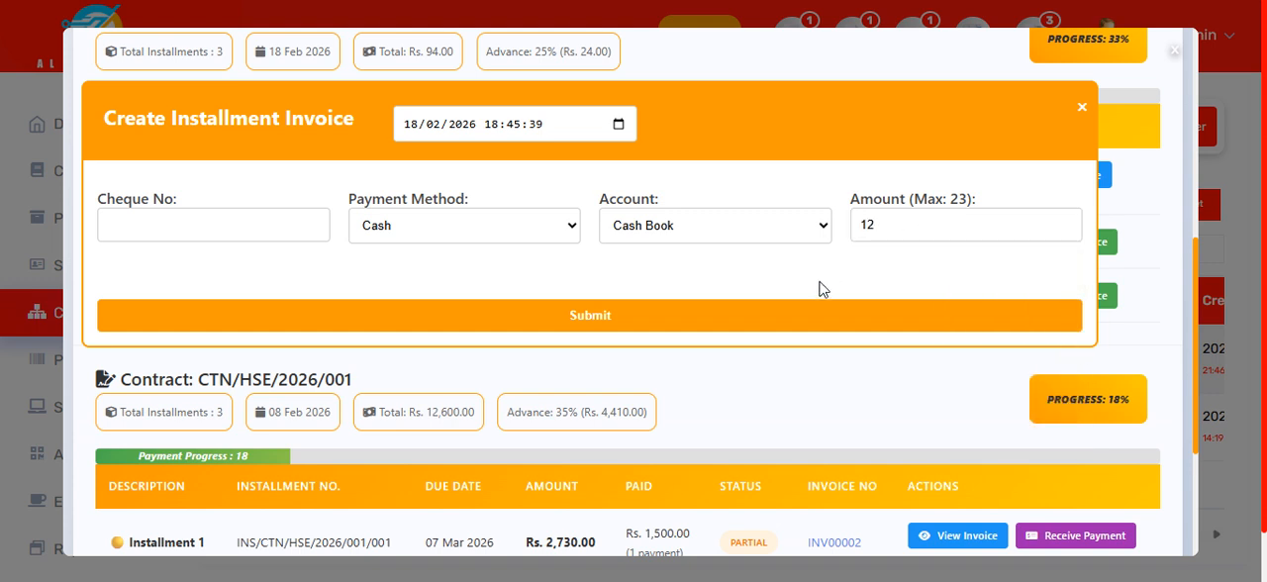
left_click(631, 316)
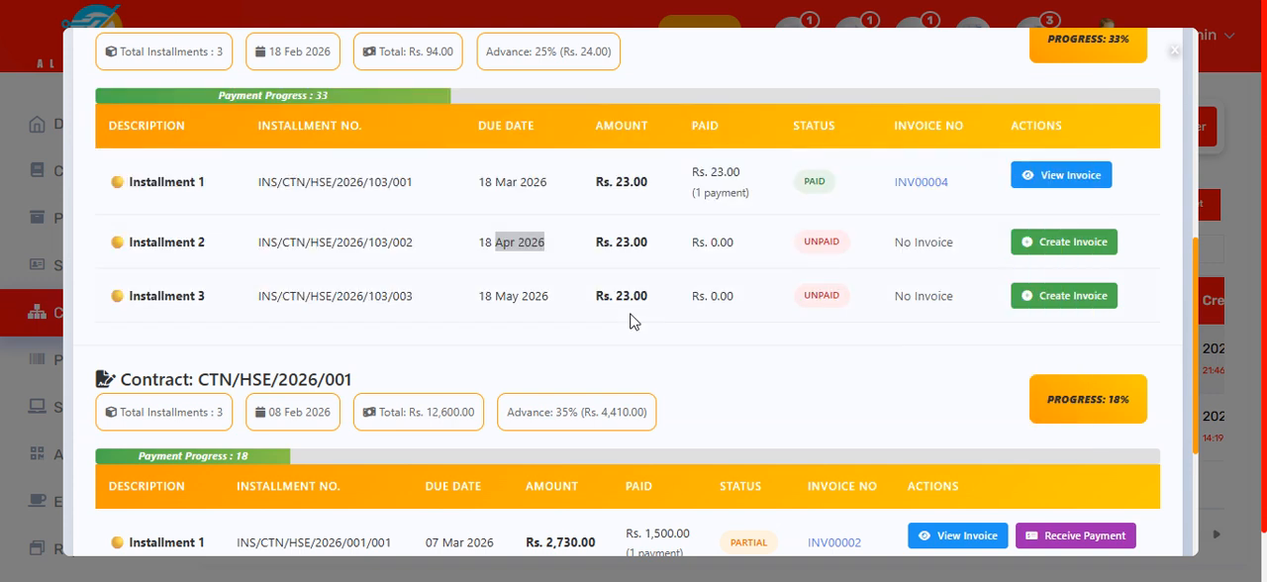
scroll(841, 285, "up", 1)
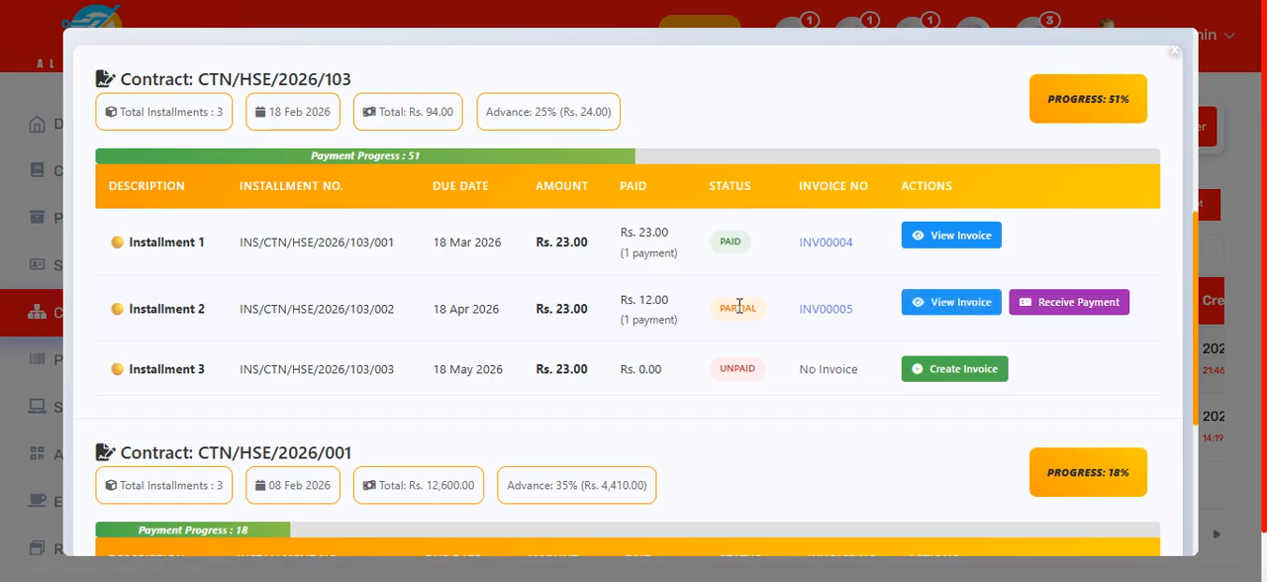
Step: Open the payment form for Installment 2, check its remaining balance and proposed payment amount, and close the form
left_click(1053, 307)
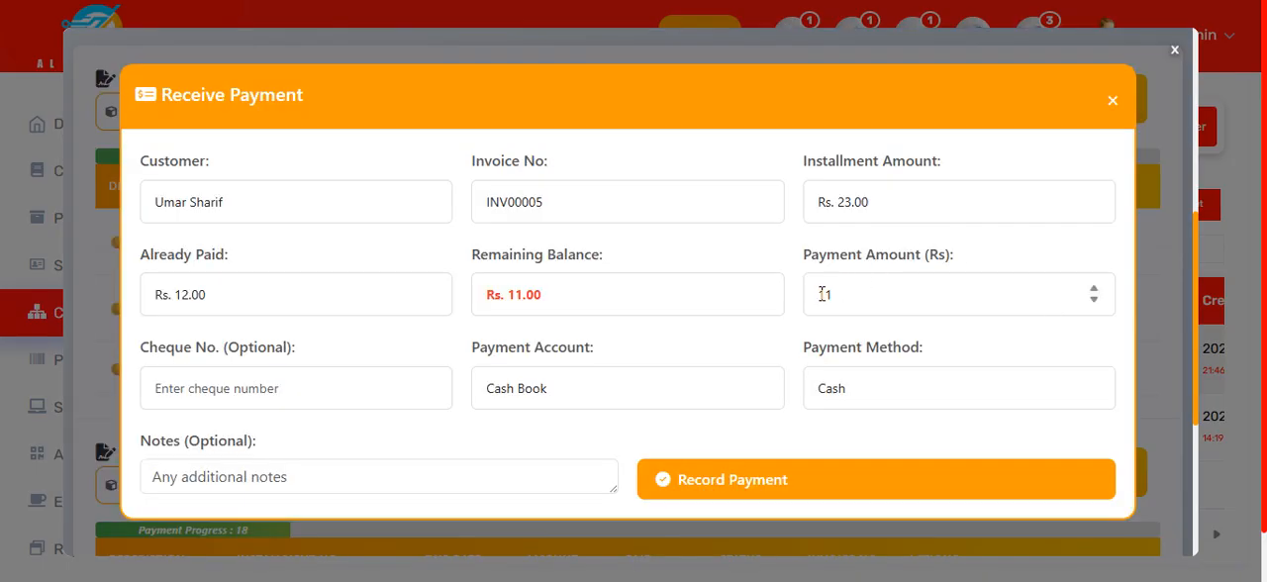
left_click_drag(574, 304, 438, 303)
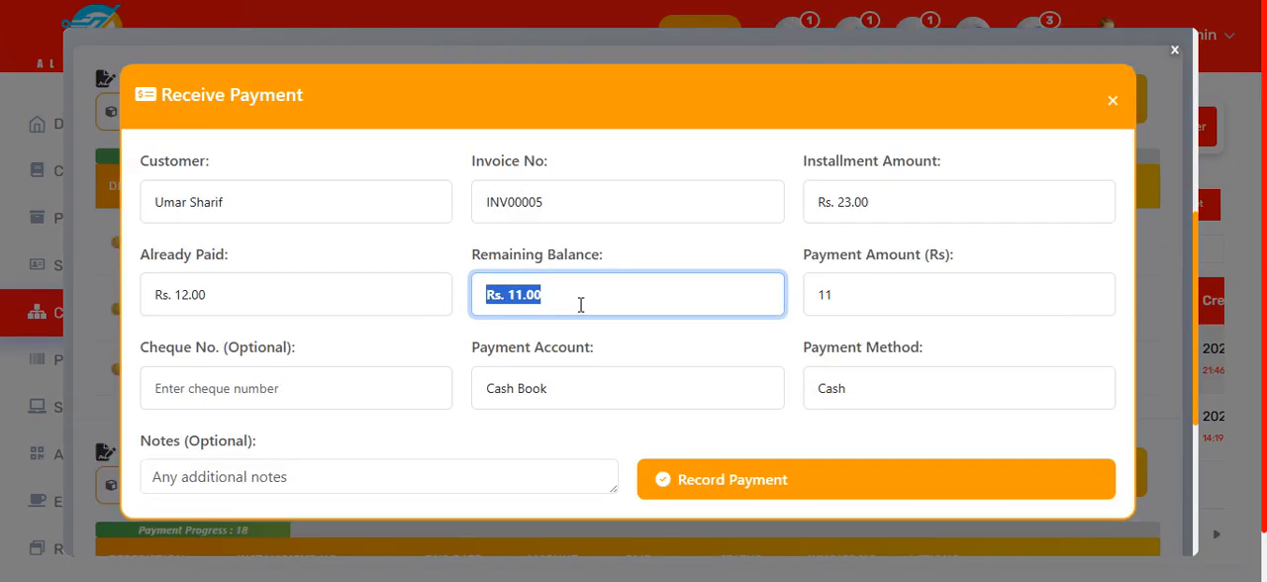
left_click(857, 303)
left_click_drag(857, 303, 818, 333)
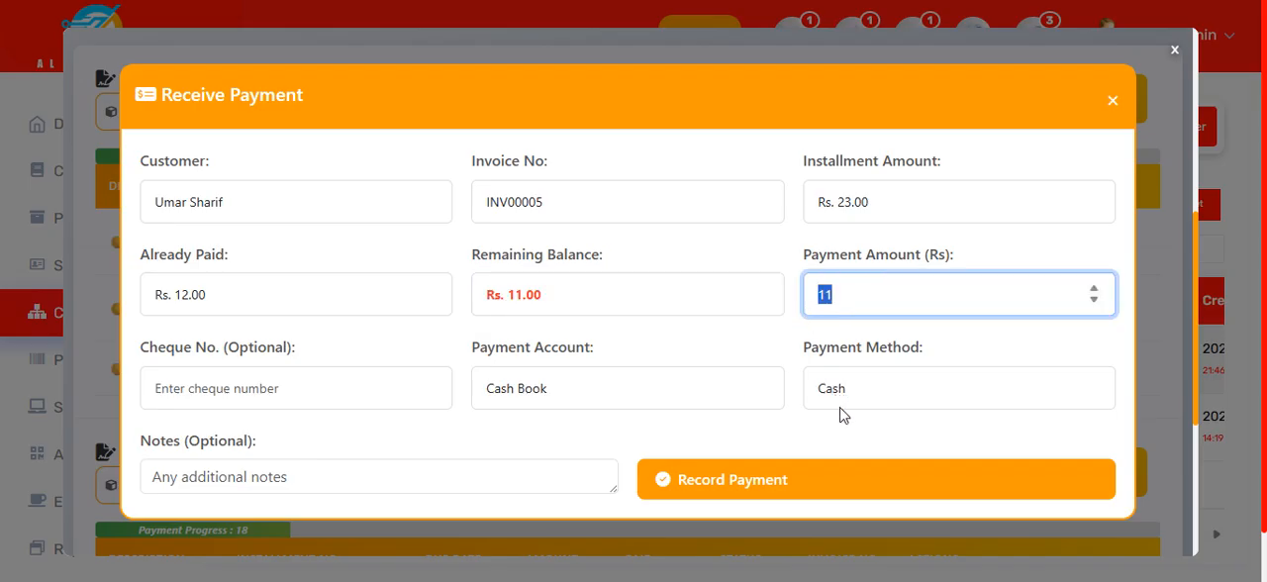
scroll(846, 435, "down", 1)
left_click(829, 485)
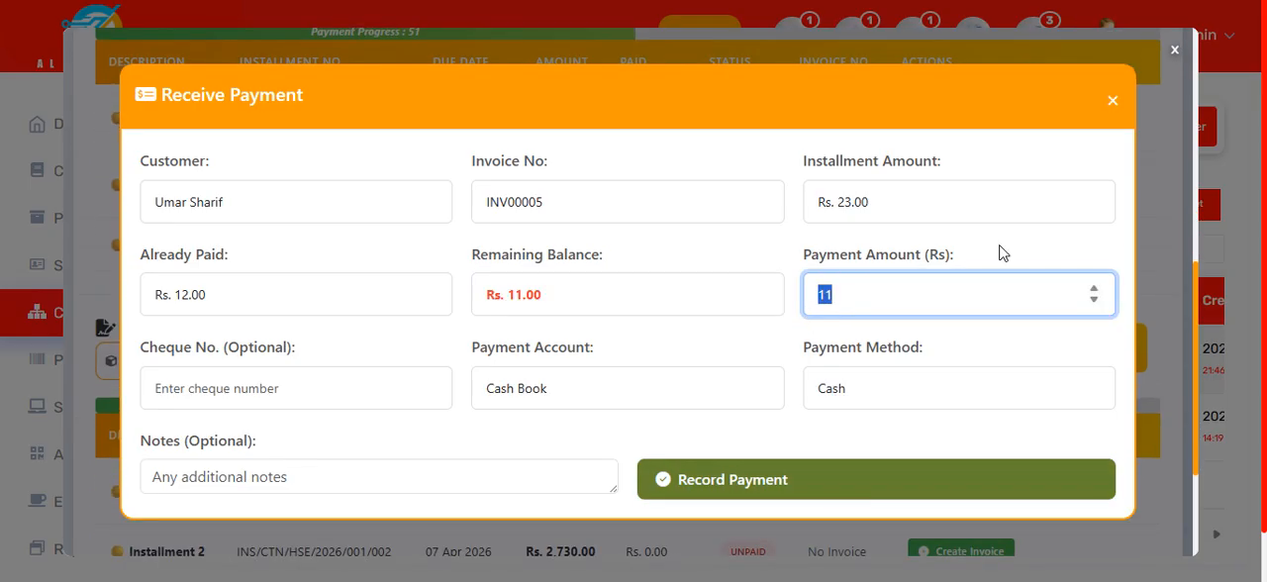
left_click(1114, 101)
scroll(973, 279, "up", 2)
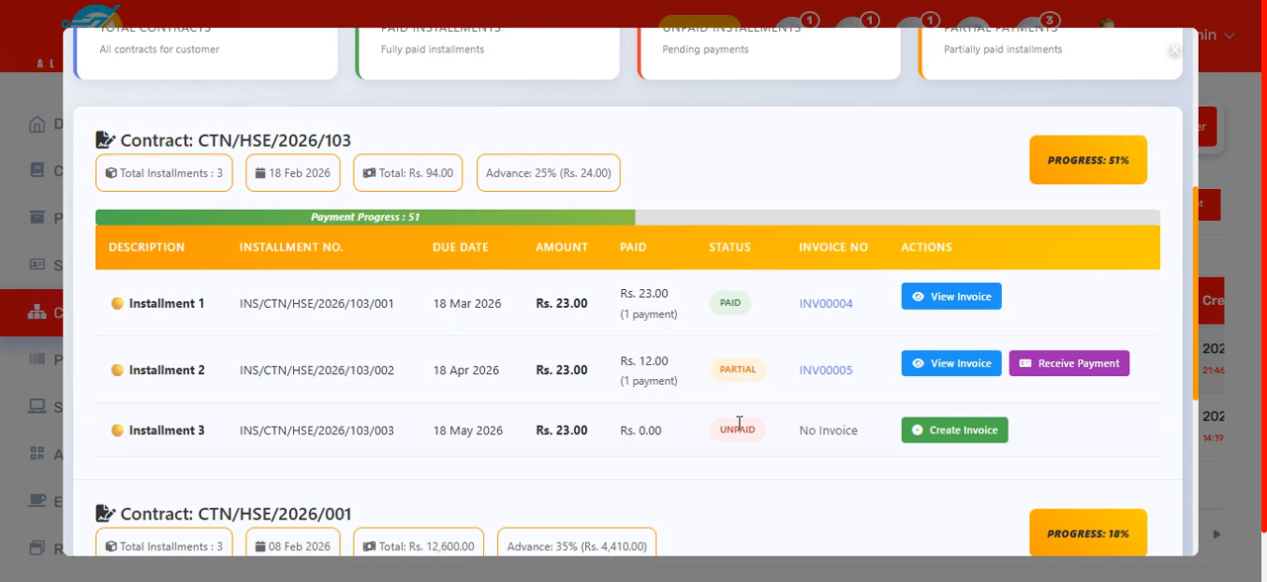
Step: Review the new contract's payment progress and the customer's contract summary, and close the contract overview
scroll(744, 429, "up", 3)
scroll(744, 436, "down", 2)
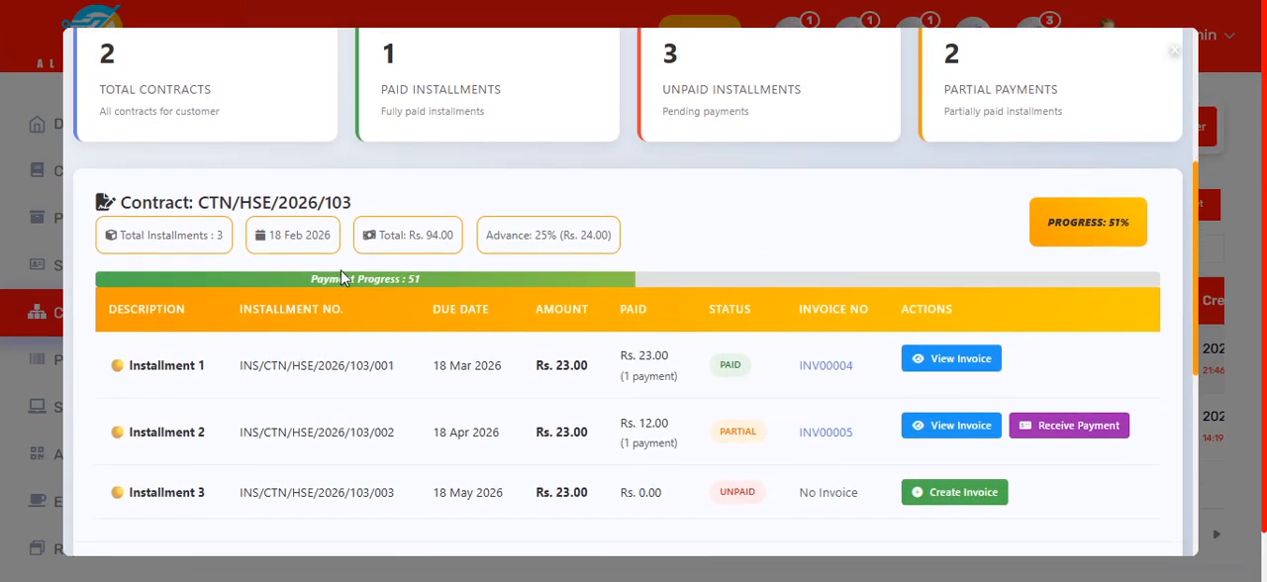
left_click_drag(321, 273, 455, 273)
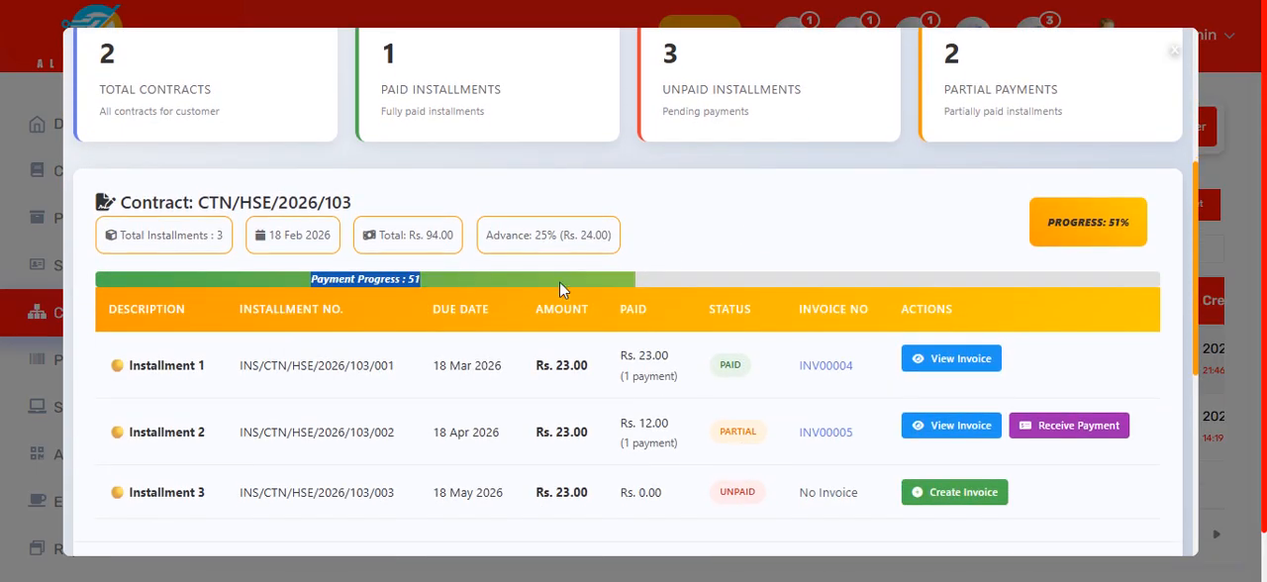
scroll(673, 243, "up", 3)
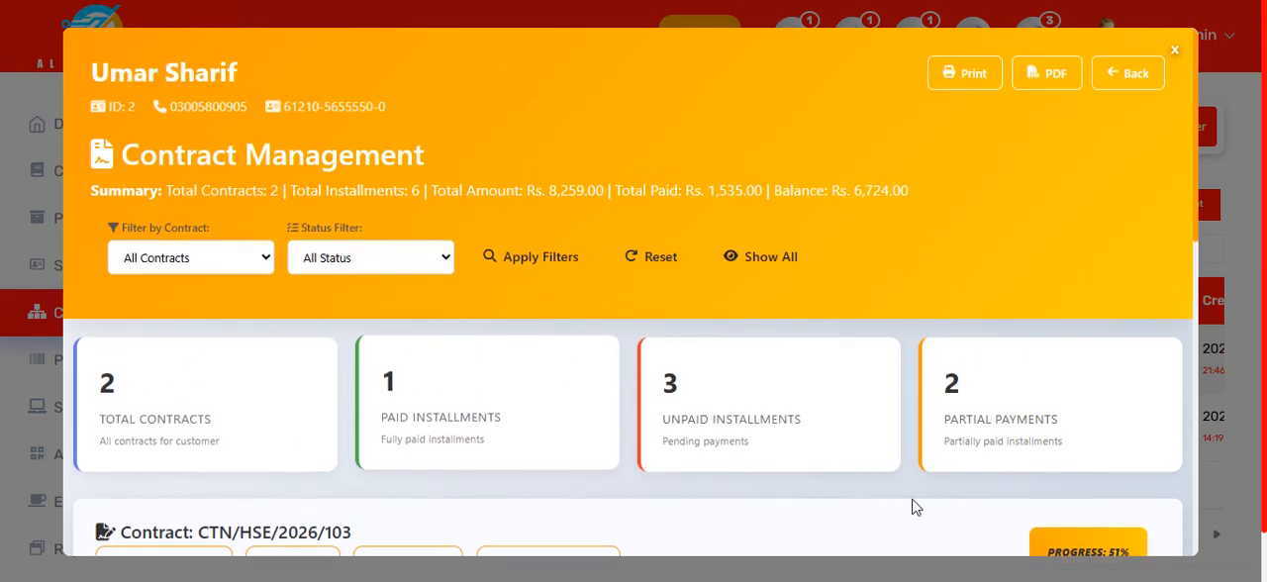
left_click(1119, 74)
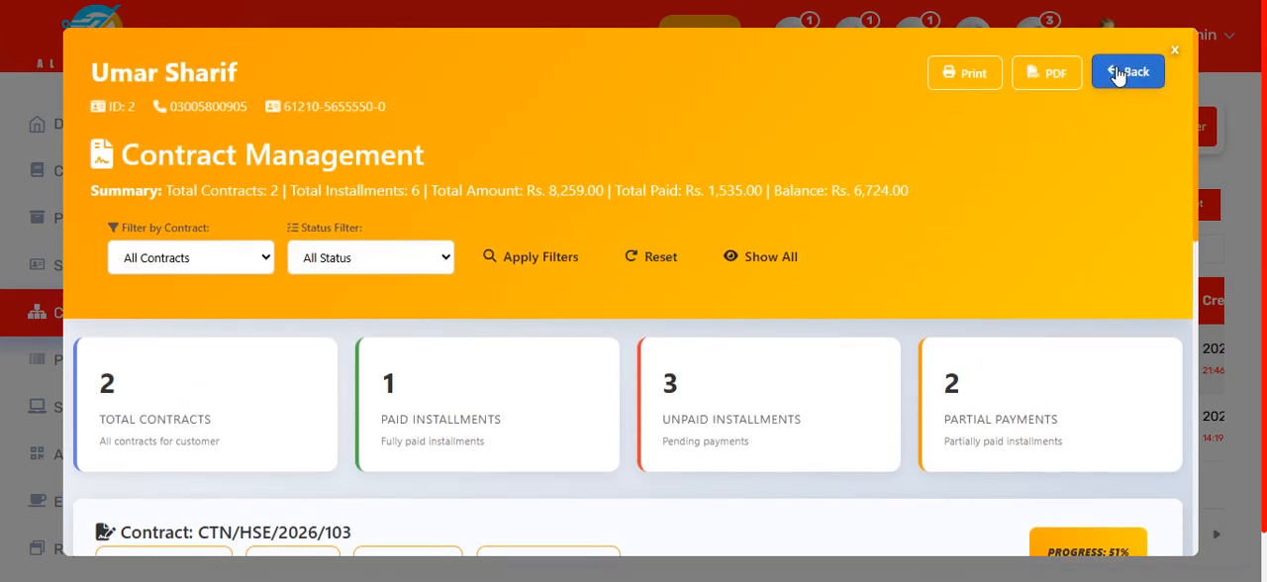
left_click(1174, 51)
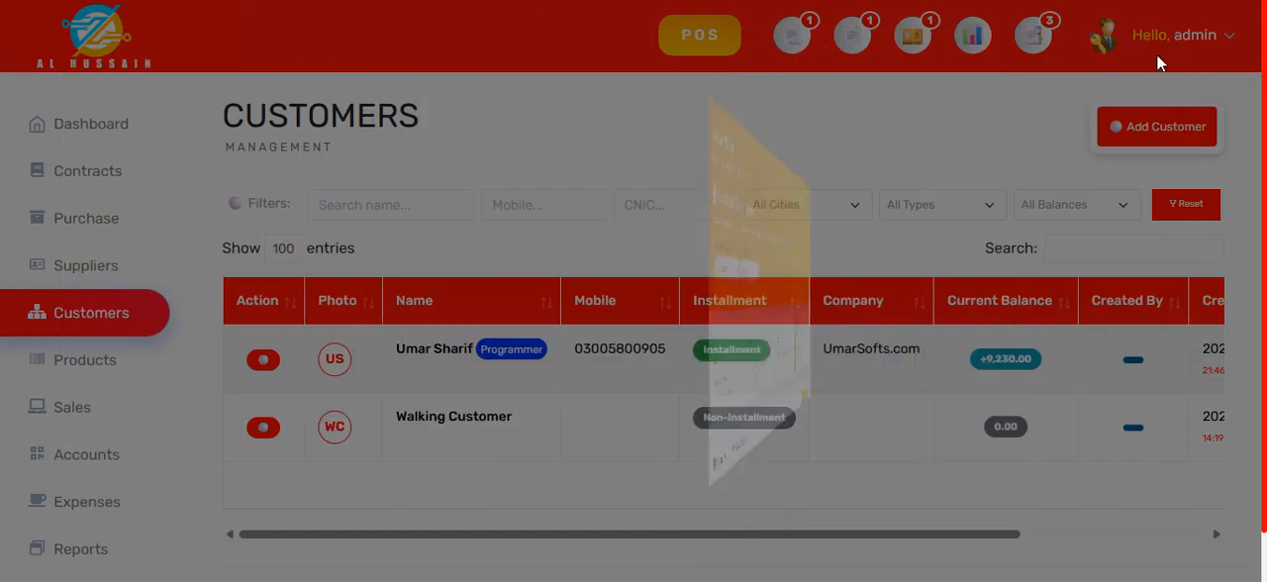
Step: Open the installment customer's profile and review the professional information and the timeline of contracts, installments, invoices and payments
left_click(458, 354)
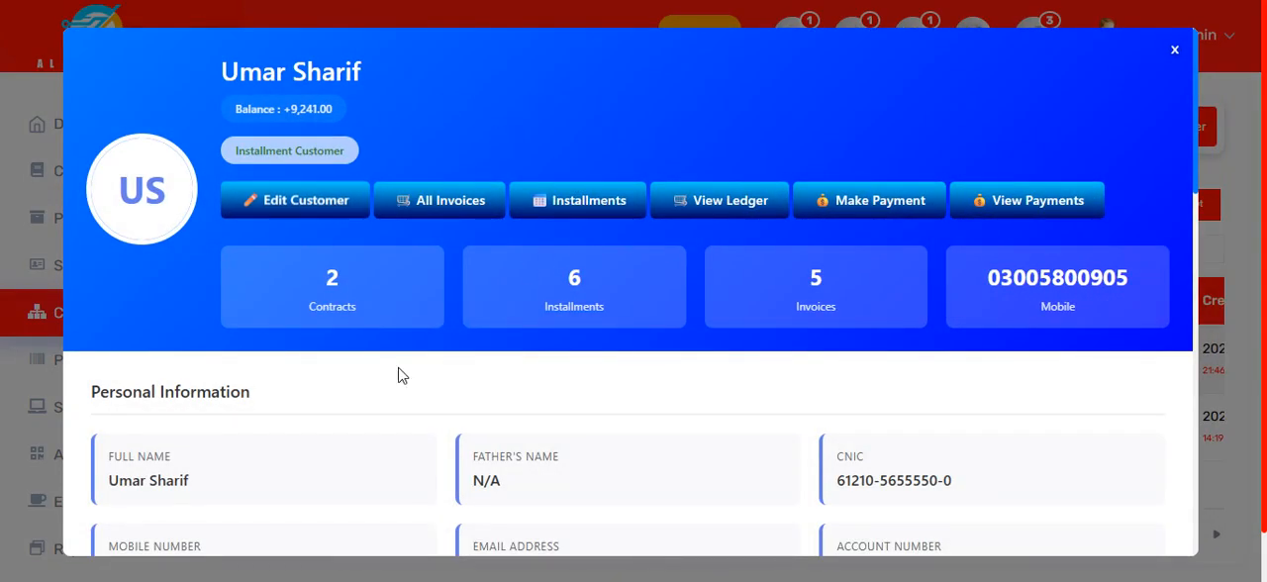
scroll(452, 370, "down", 3)
scroll(452, 369, "down", 4)
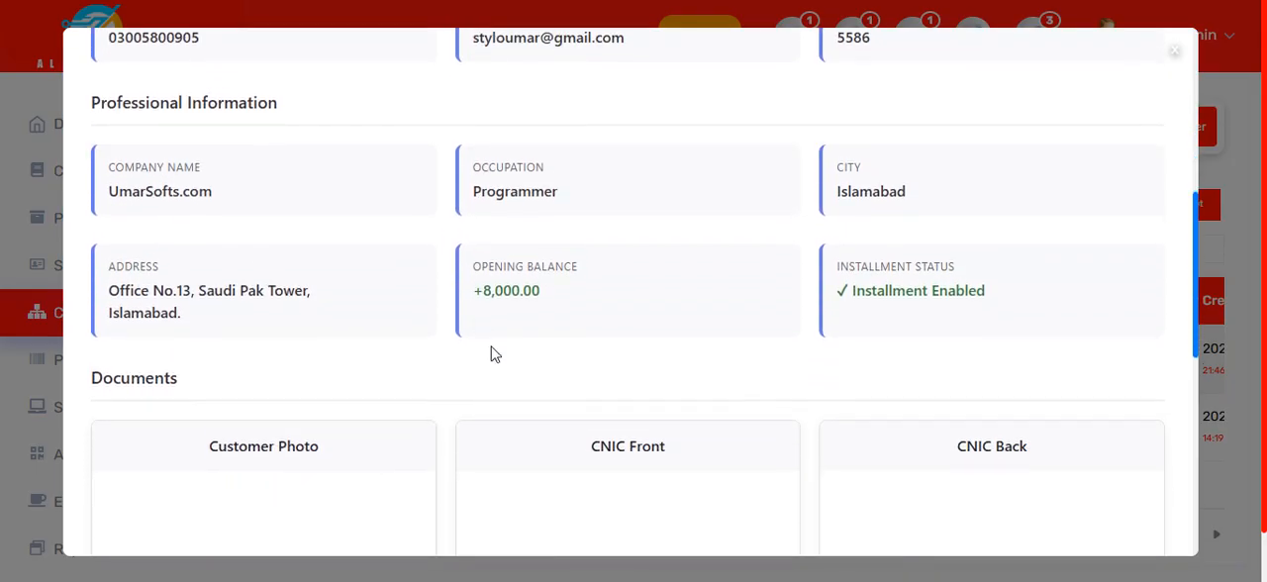
scroll(510, 346, "down", 4)
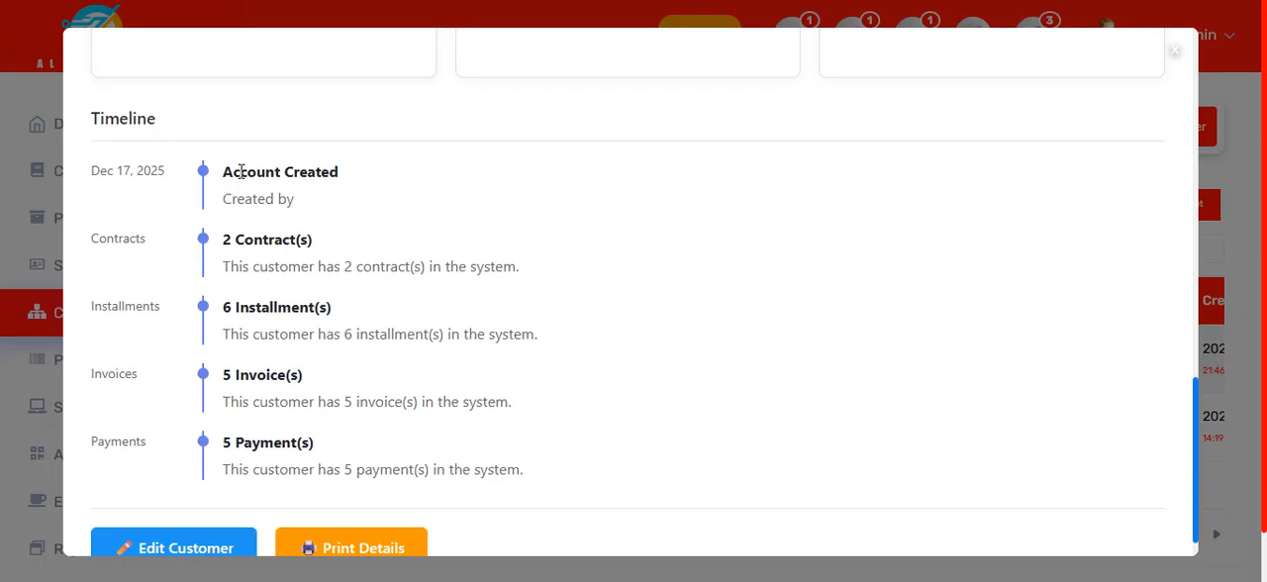
left_click_drag(226, 239, 317, 246)
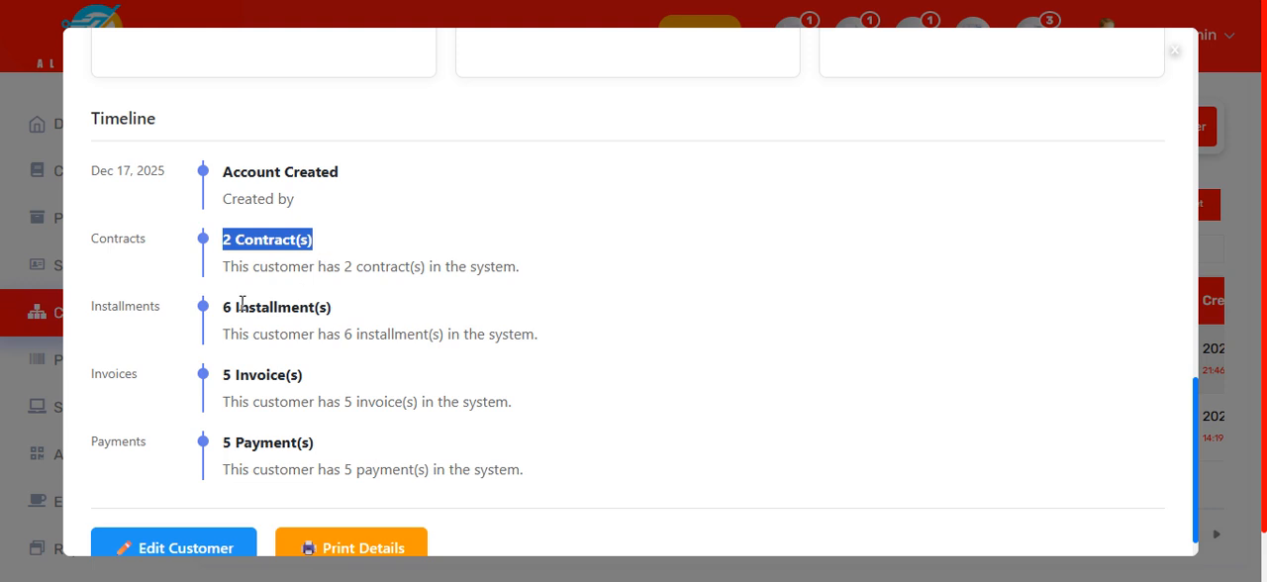
left_click_drag(239, 307, 326, 308)
left_click_drag(242, 375, 344, 393)
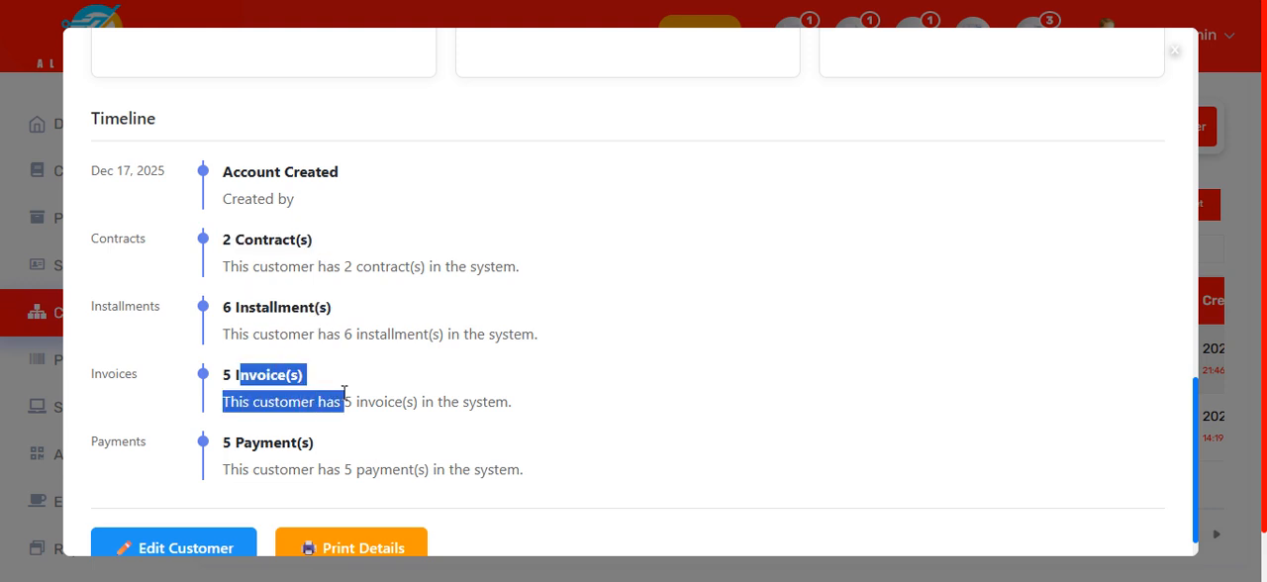
left_click_drag(243, 442, 282, 443)
scroll(355, 453, "down", 1)
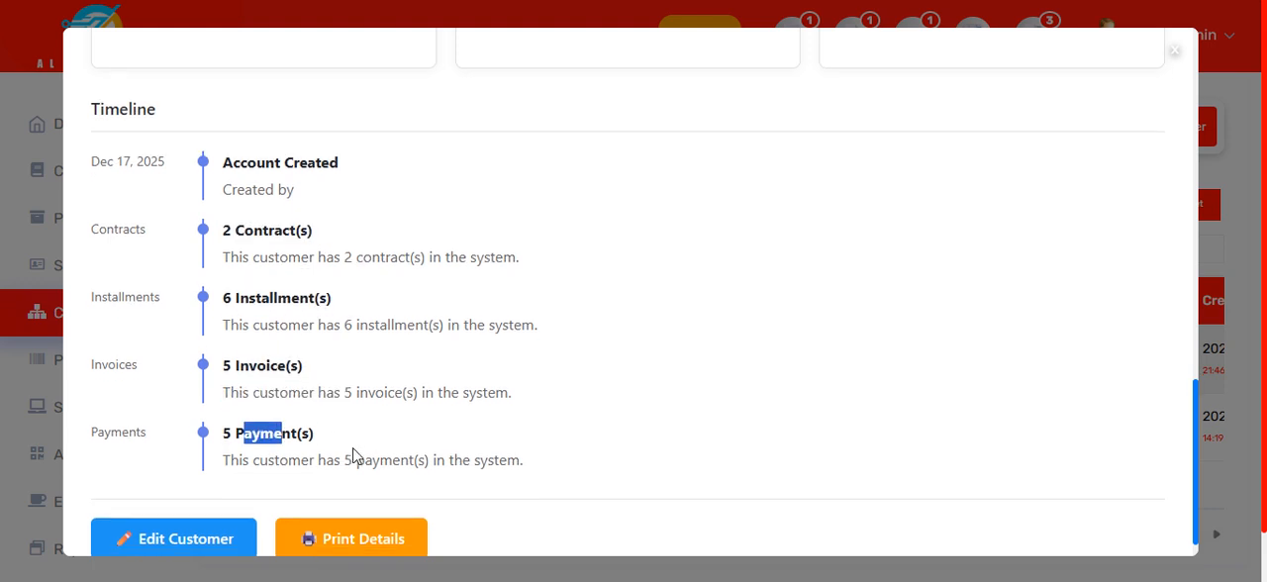
scroll(429, 401, "up", 15)
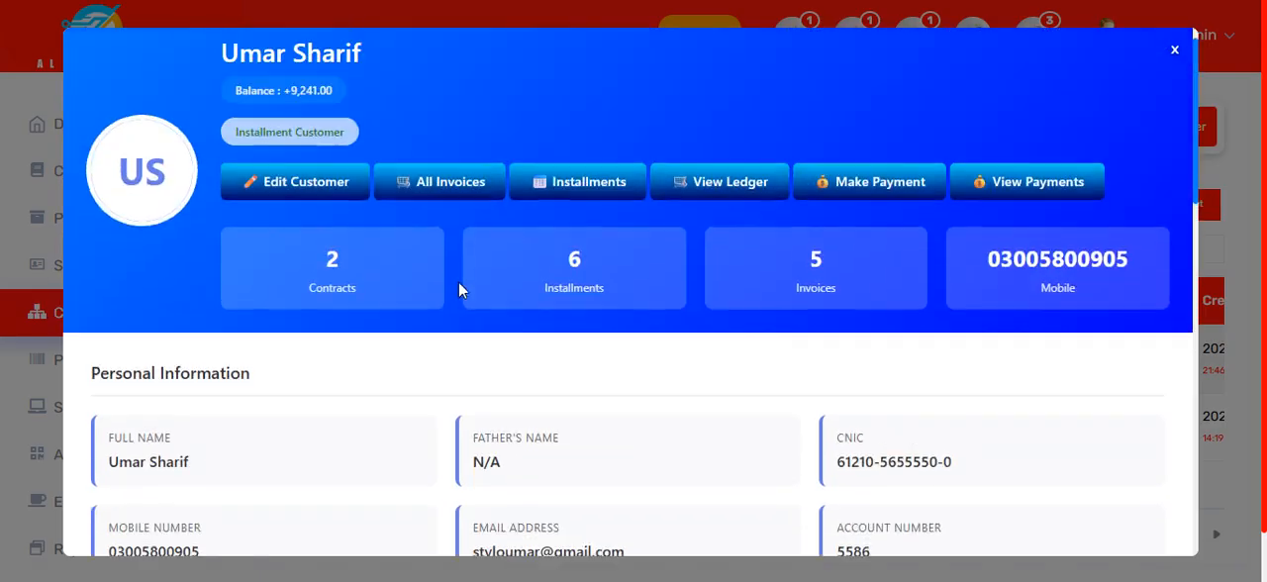
Step: Open the customer's ledger statement, review the balance summary and the invoice and payment entries, and return to the profile
left_click(731, 200)
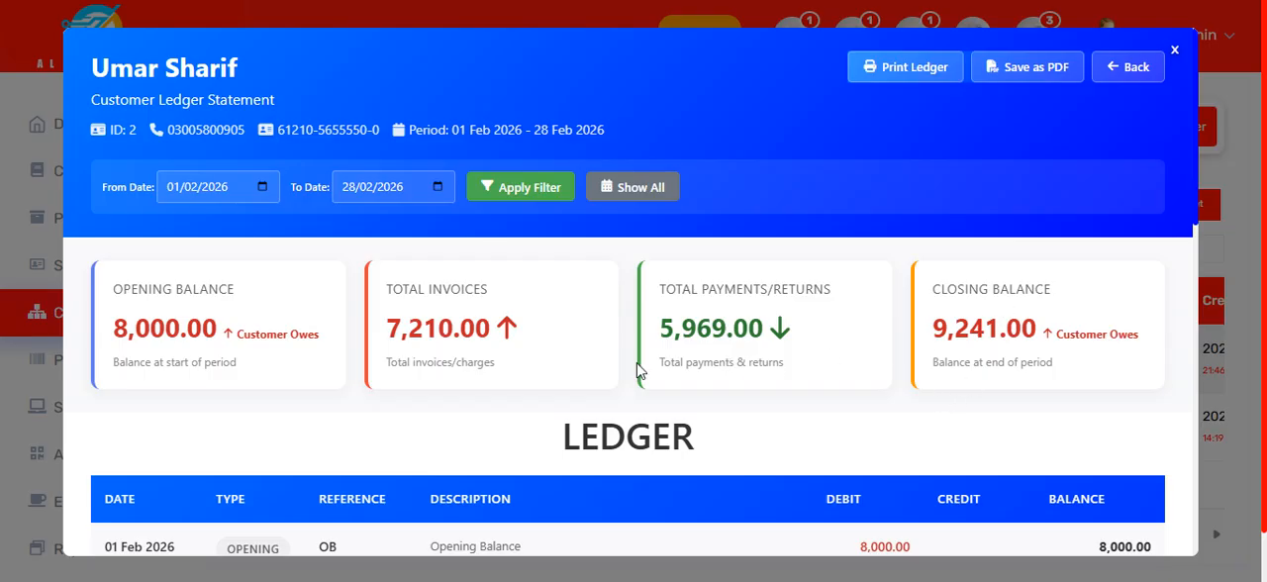
scroll(638, 371, "down", 4)
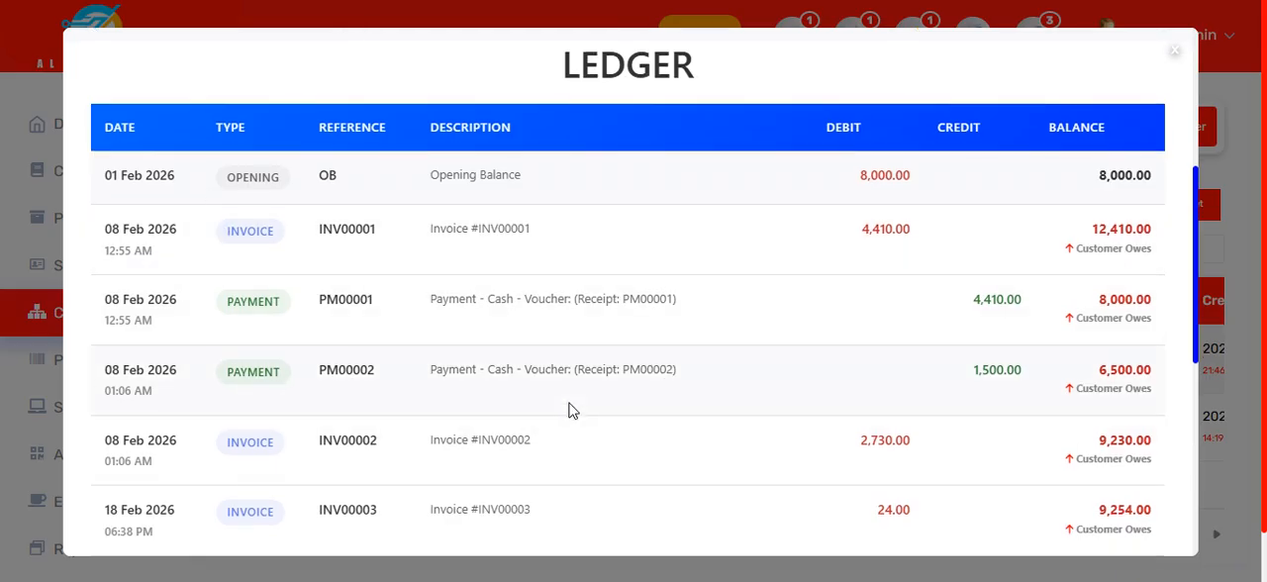
scroll(568, 410, "down", 5)
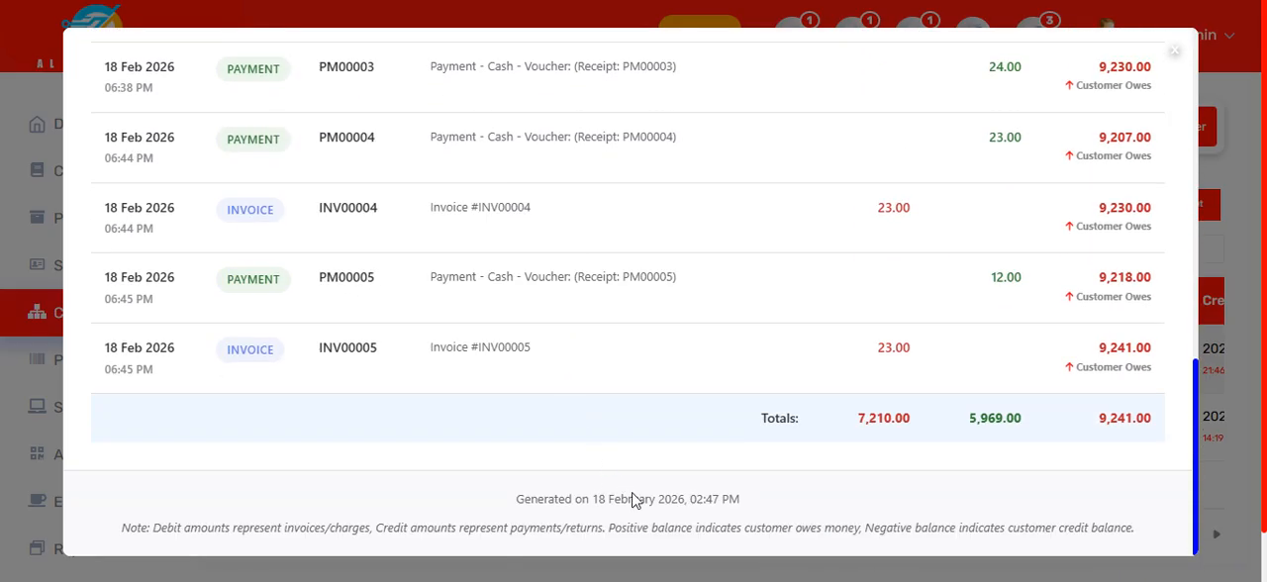
scroll(558, 315, "up", 10)
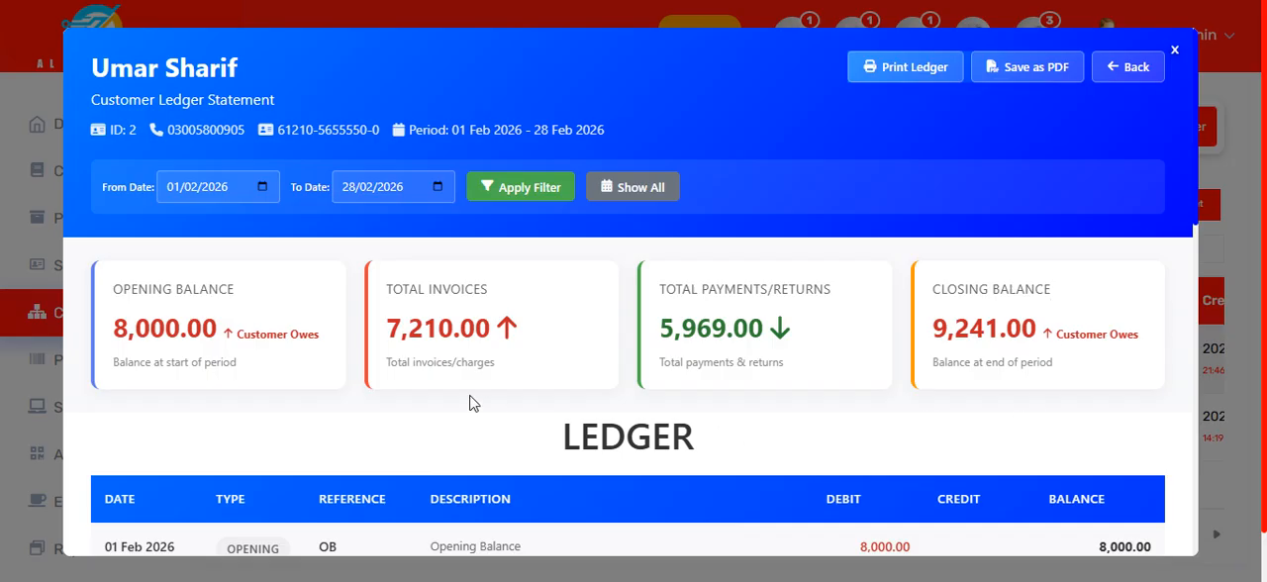
scroll(862, 311, "down", 1)
scroll(862, 315, "up", 1)
scroll(905, 391, "down", 2)
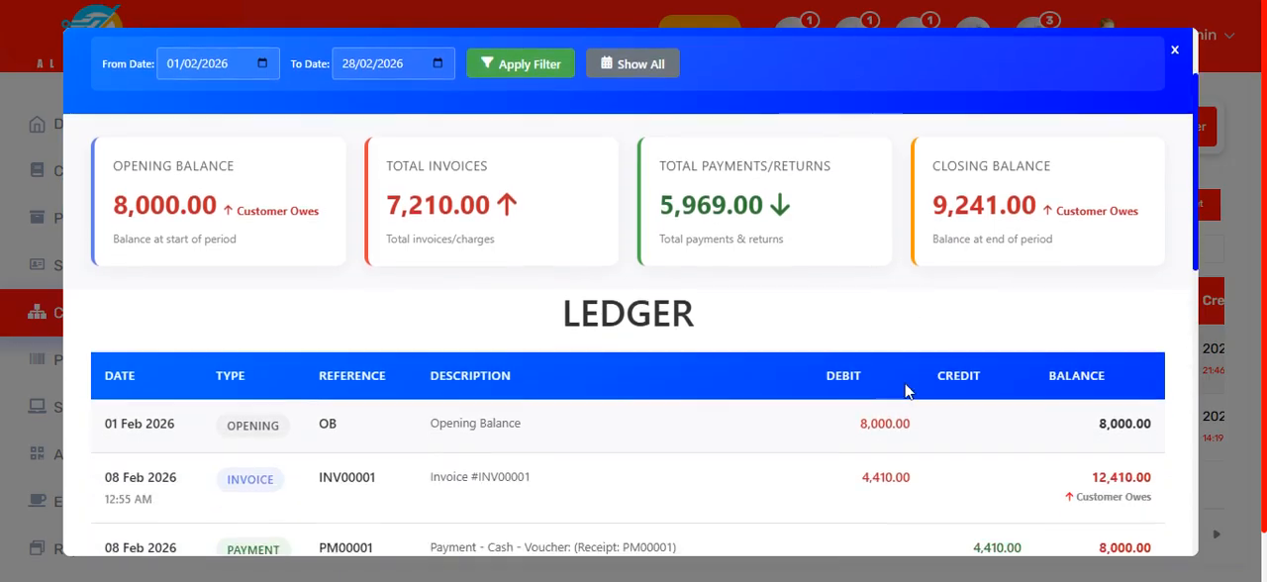
scroll(904, 391, "down", 10)
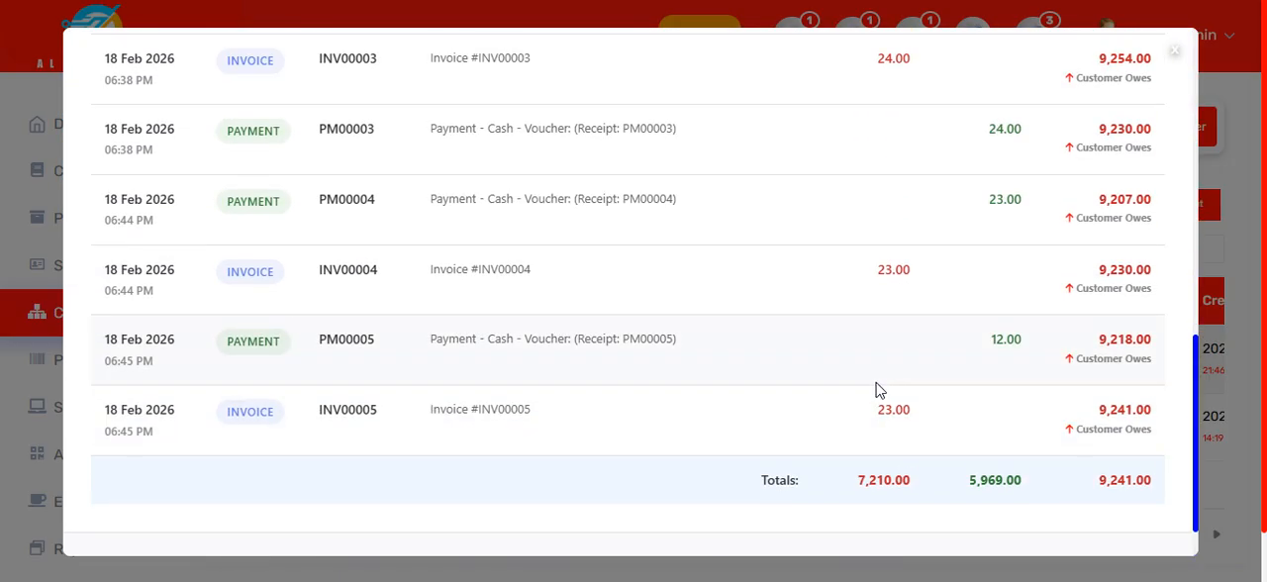
scroll(876, 389, "up", 12)
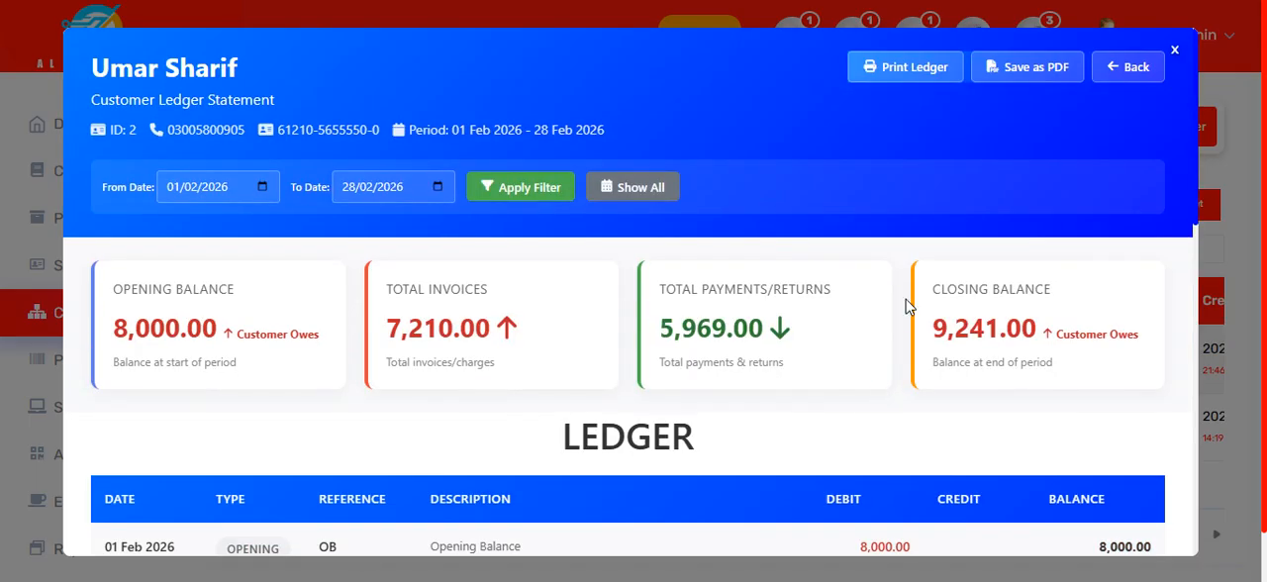
left_click(1146, 76)
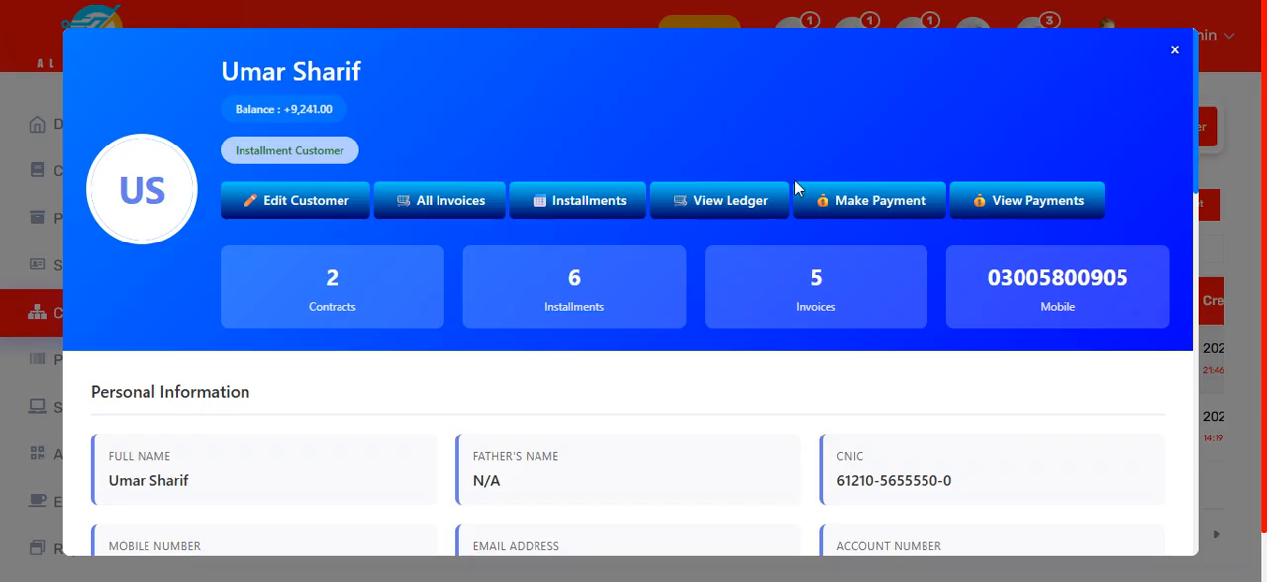
Step: Open the customer's payment settlement form, review the balances, invoice statuses and payment fields, and return without submitting
left_click(855, 204)
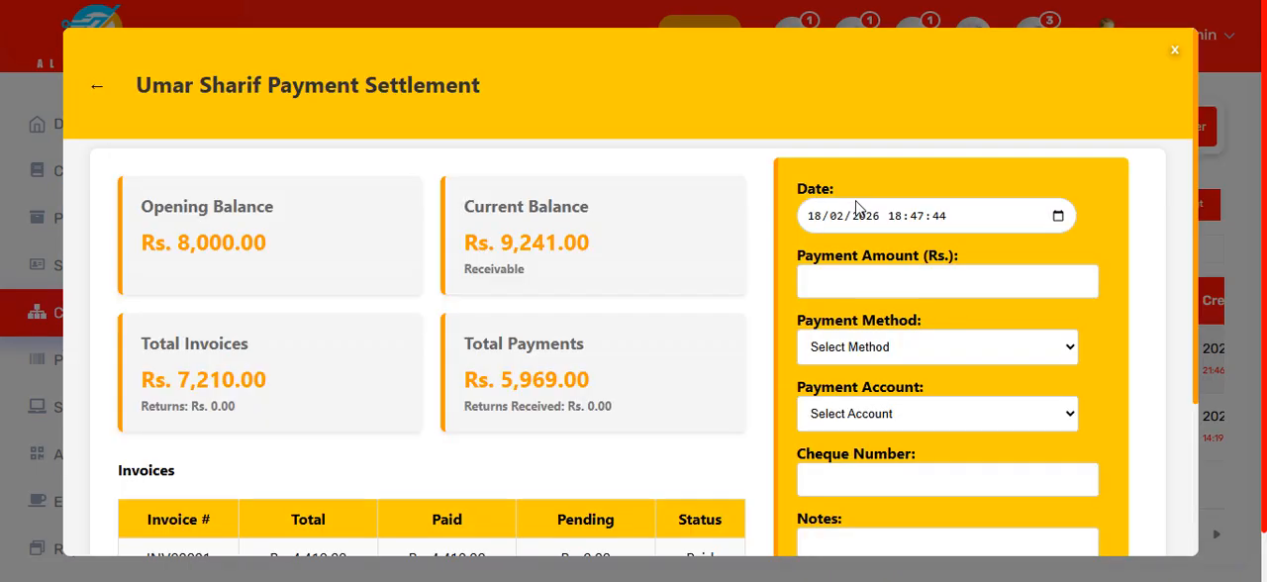
scroll(669, 335, "down", 2)
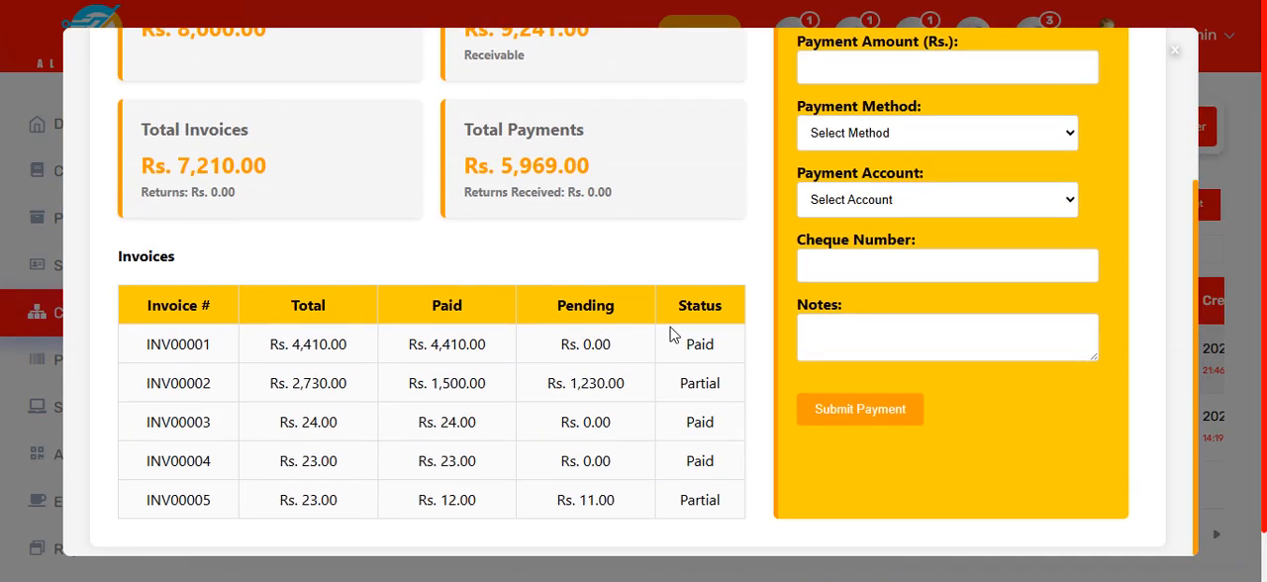
scroll(671, 342, "up", 2)
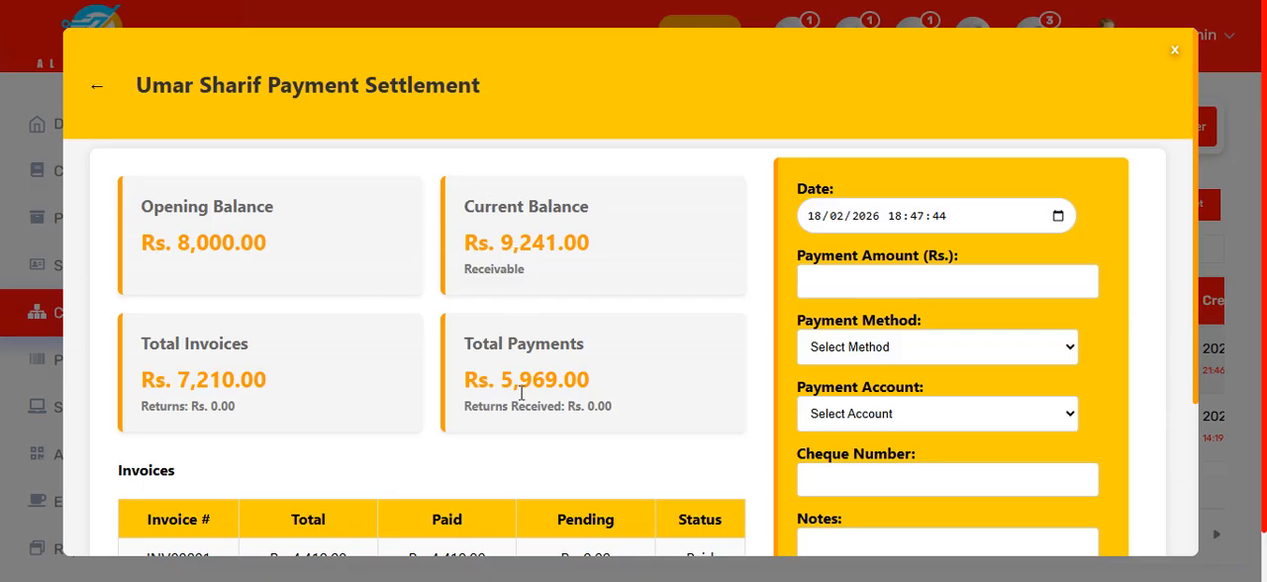
left_click(956, 269)
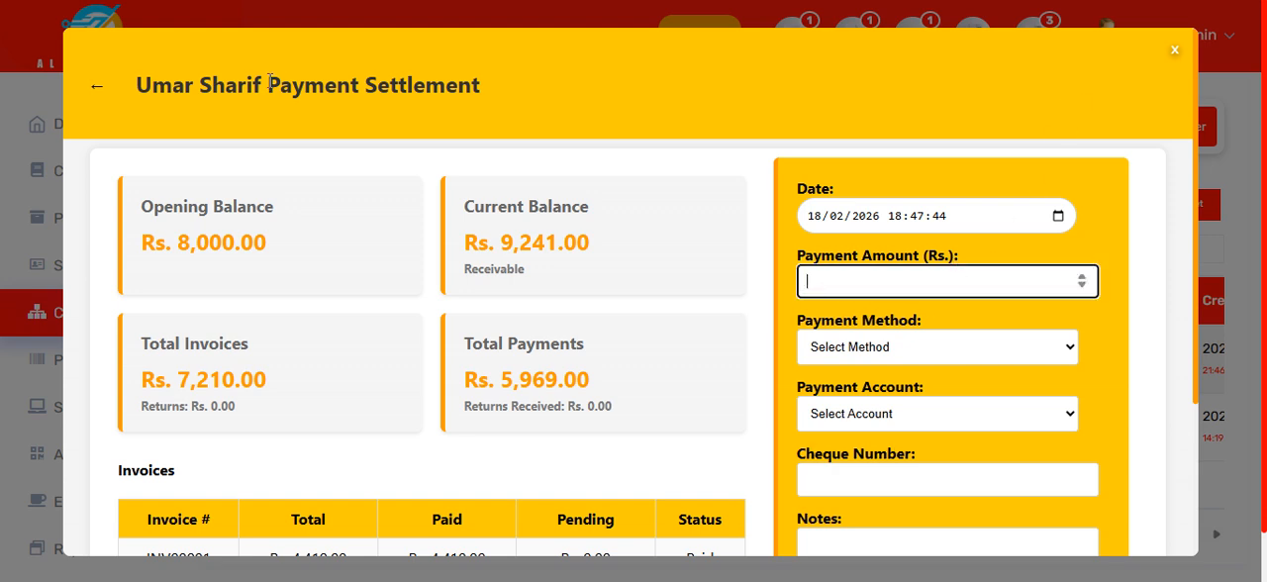
left_click(99, 89)
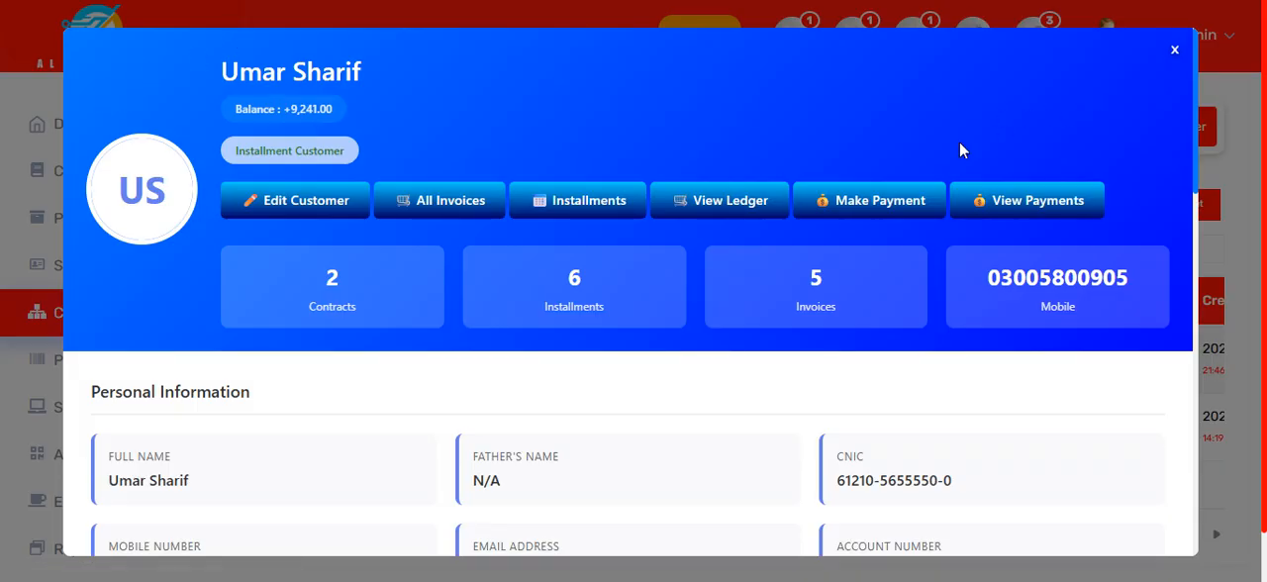
Step: Open the customer's payment history and view the receipt of the Rs. 4,410 advance payment, closing it when done
left_click(1030, 201)
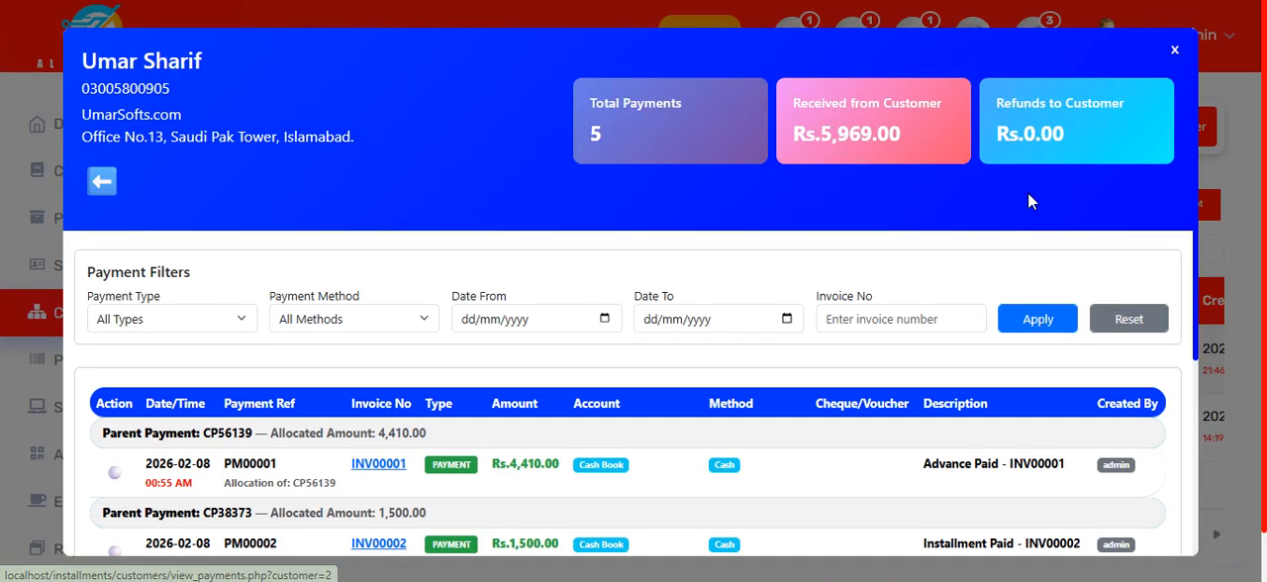
scroll(426, 314, "down", 3)
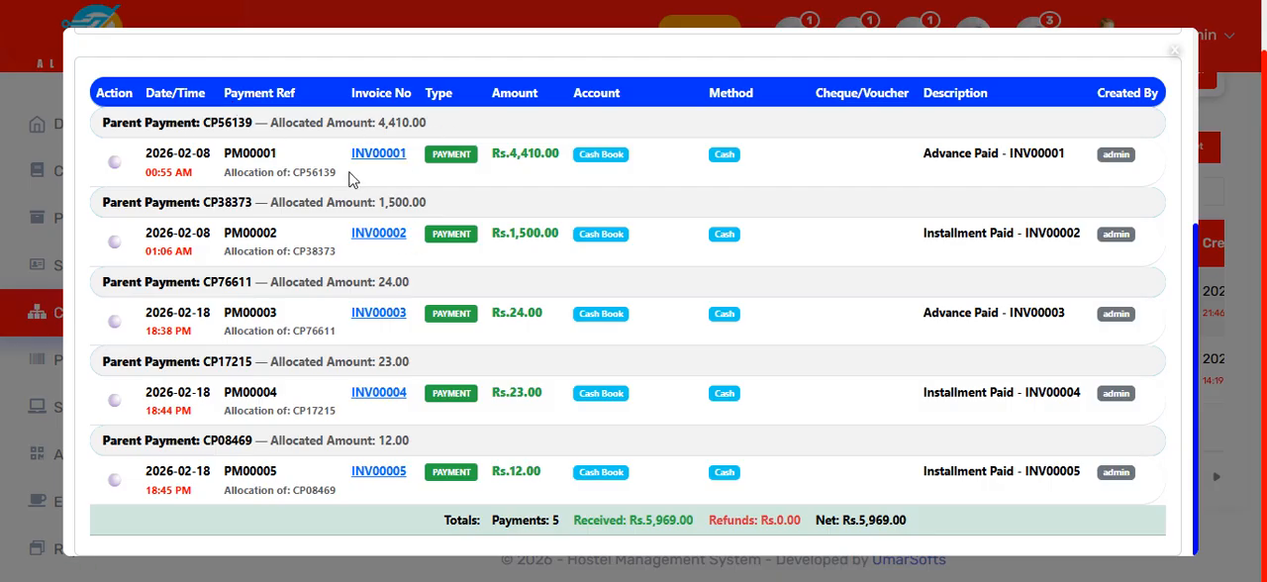
left_click(283, 170)
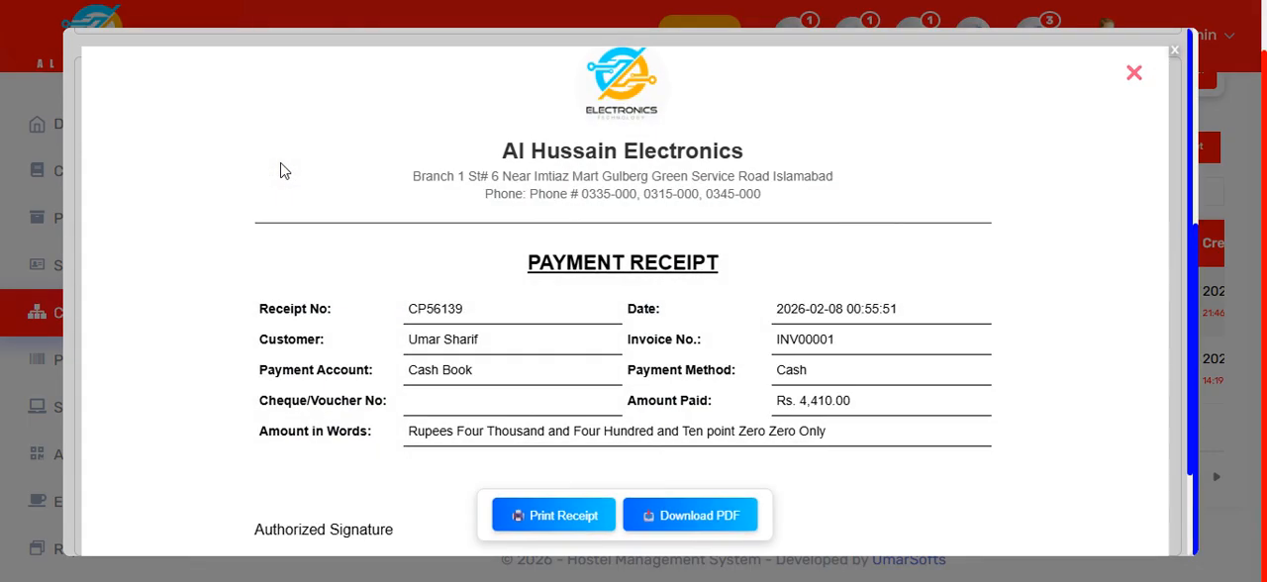
scroll(737, 354, "down", 1)
scroll(737, 357, "up", 1)
left_click(1133, 73)
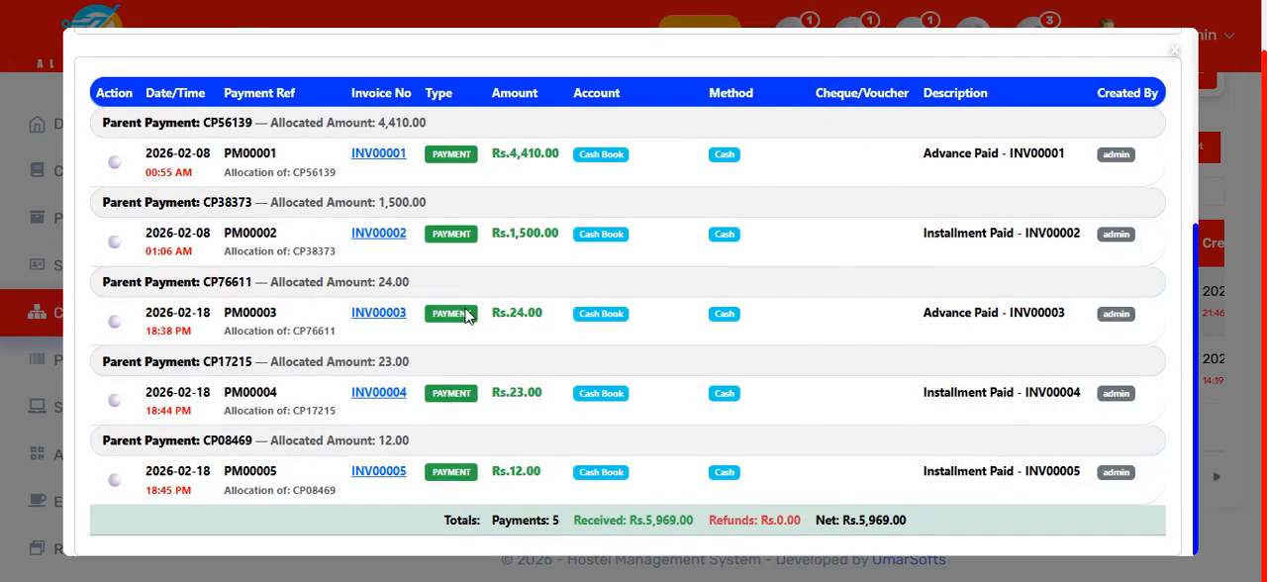
Step: Open the Rs. 4,410 advance payment for editing, inspect its details, and return to the customer's profile without saving
left_click(125, 162)
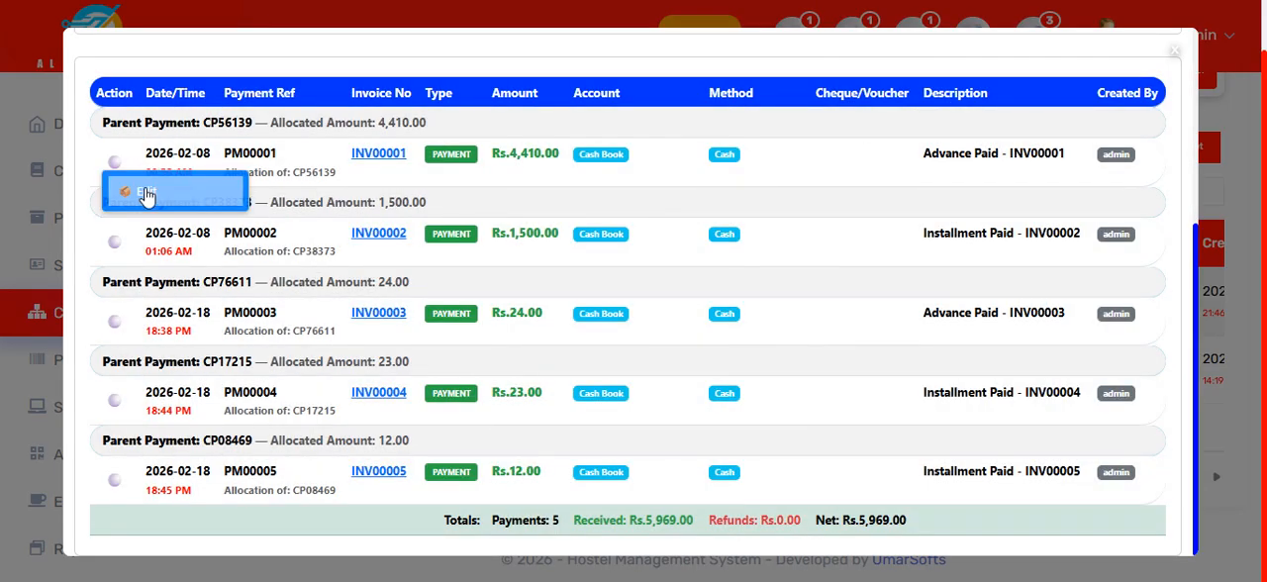
left_click(146, 193)
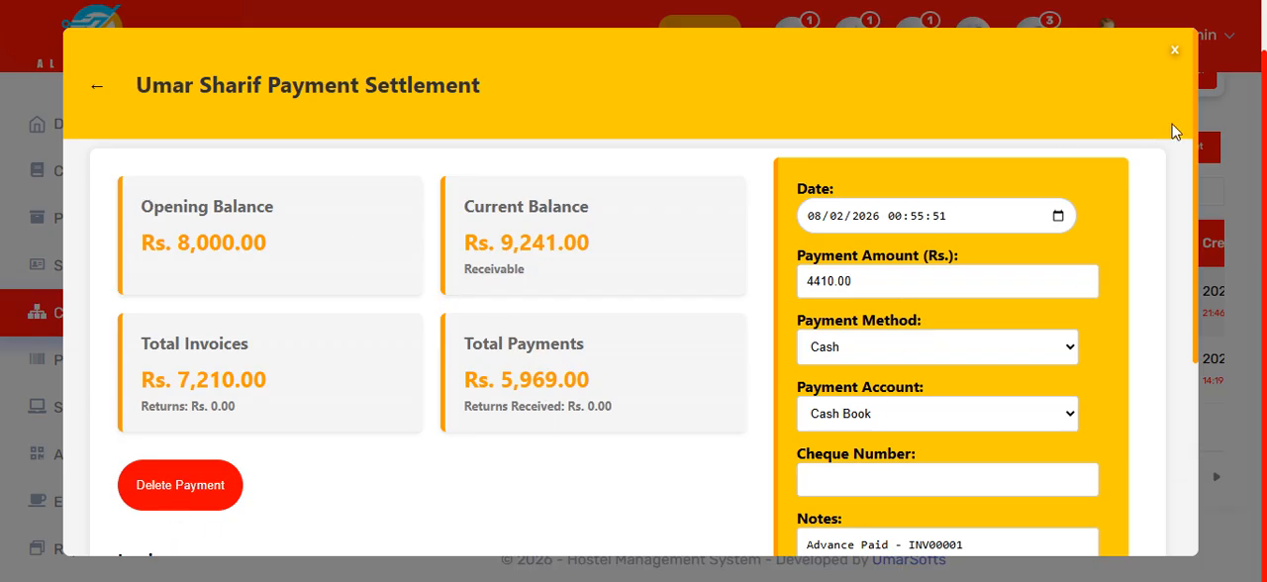
left_click(96, 87)
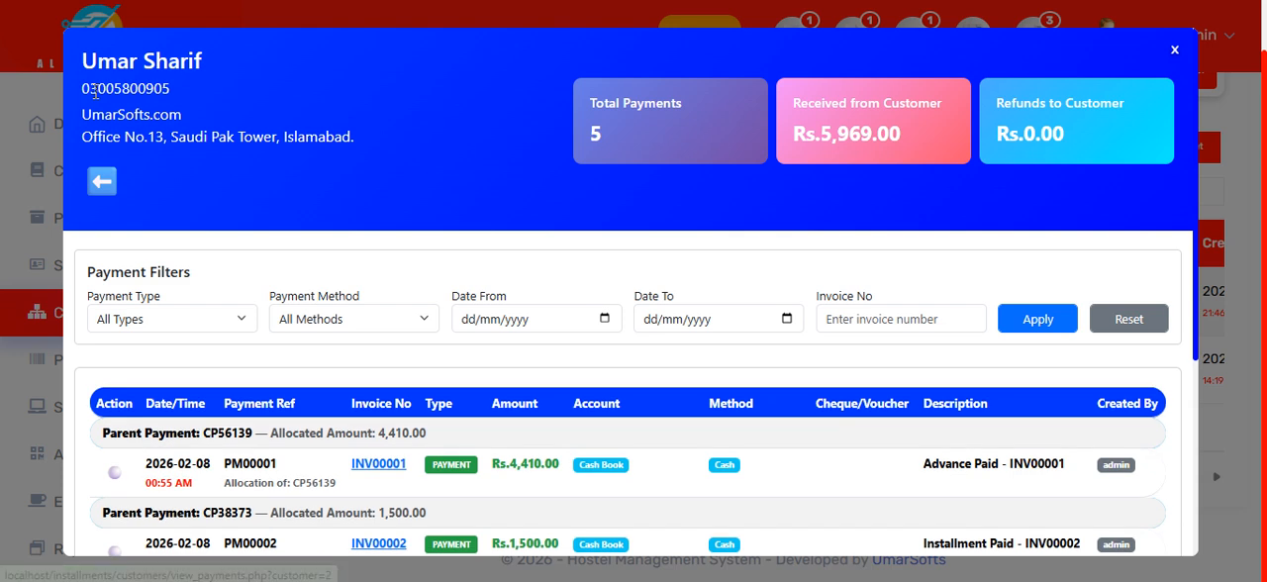
left_click(101, 186)
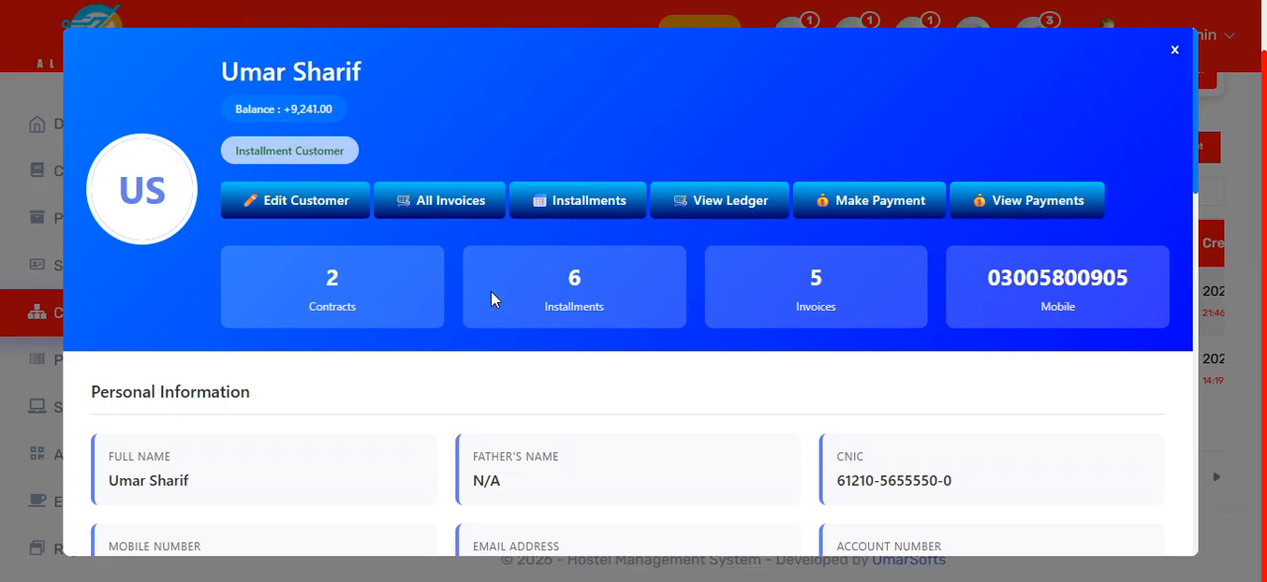
Step: Review the customer's personal and professional information and documents, and leave the profile for the contracts list
scroll(996, 316, "down", 3)
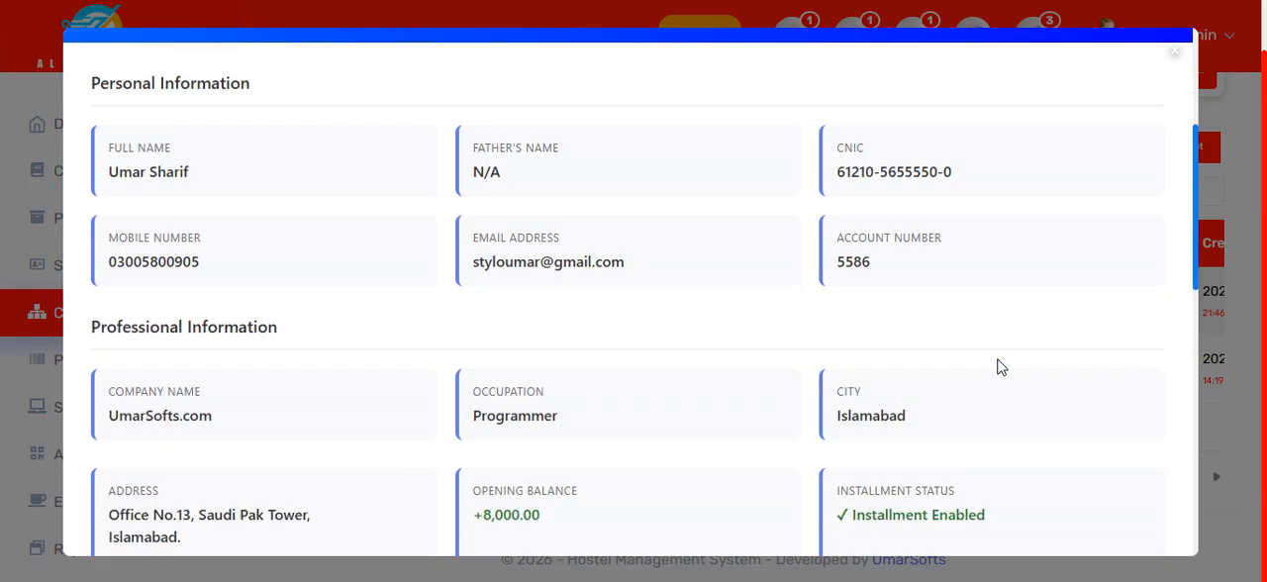
scroll(1000, 367, "down", 4)
scroll(1000, 368, "up", 7)
scroll(1000, 367, "down", 6)
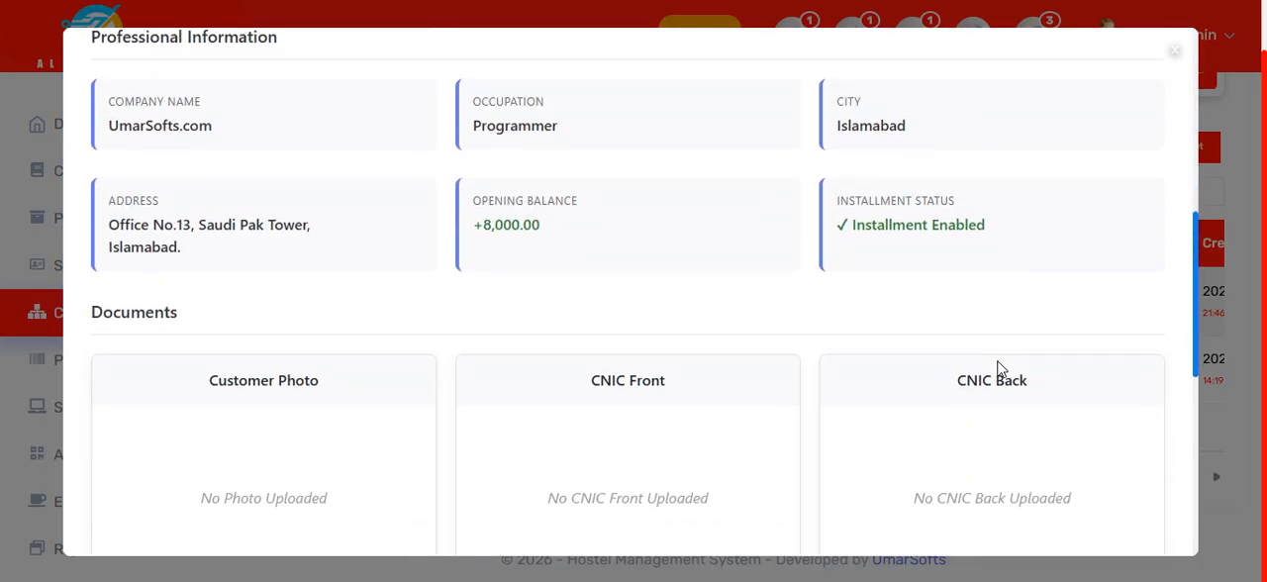
left_click(1171, 57)
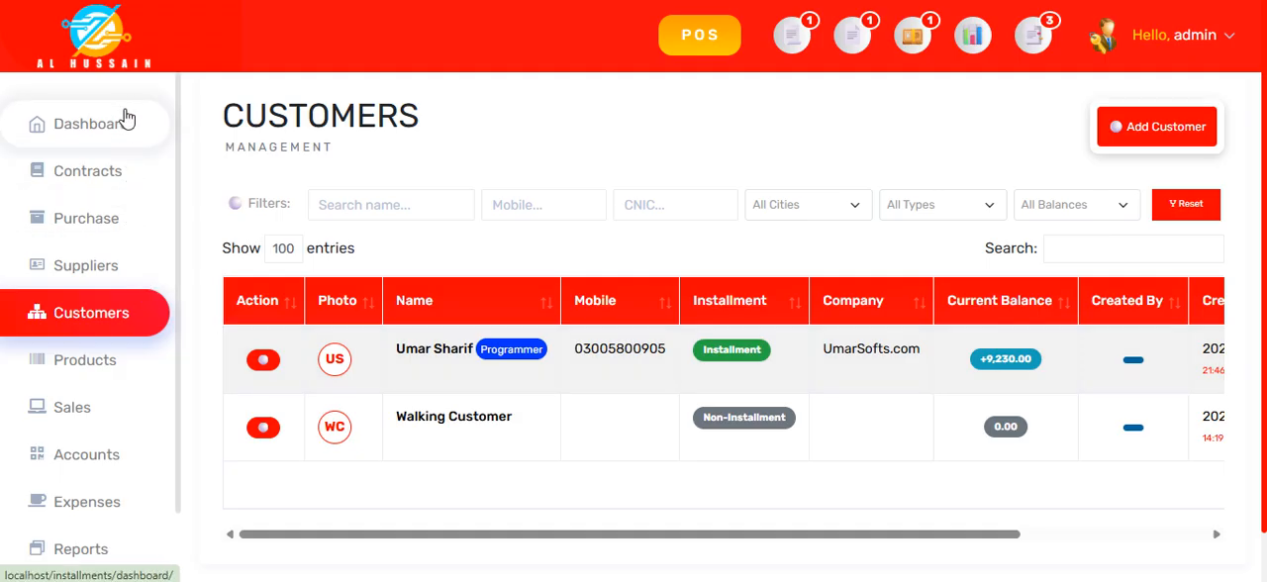
left_click(106, 176)
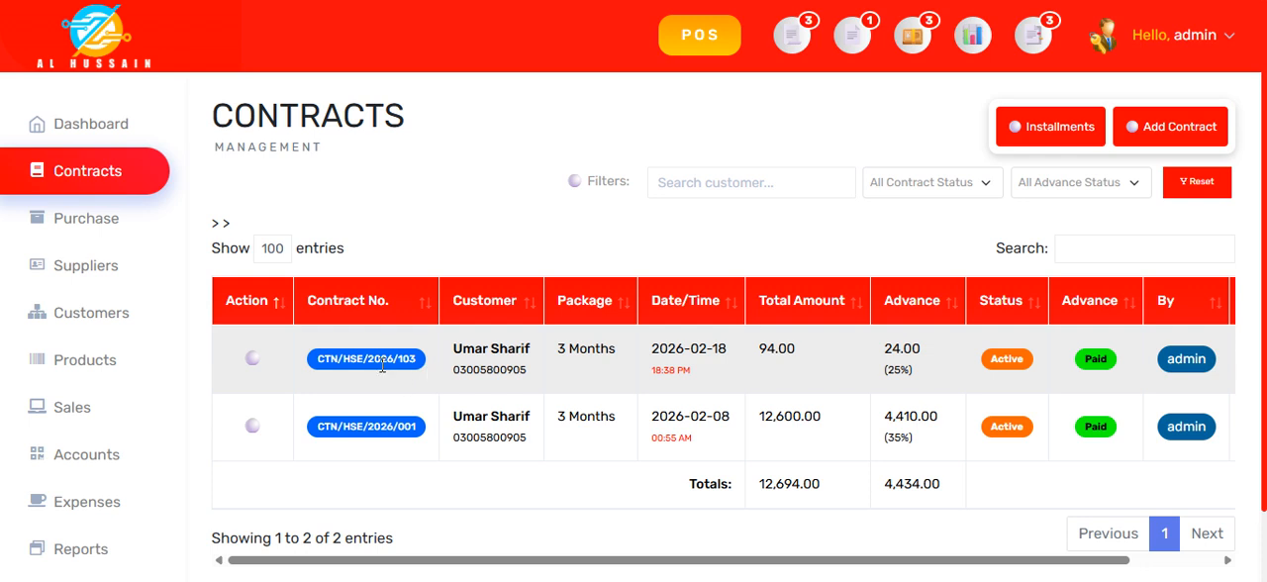
Step: Mark the contract dated 2026-02-18 as inactive and accept the confirmation
left_click(253, 360)
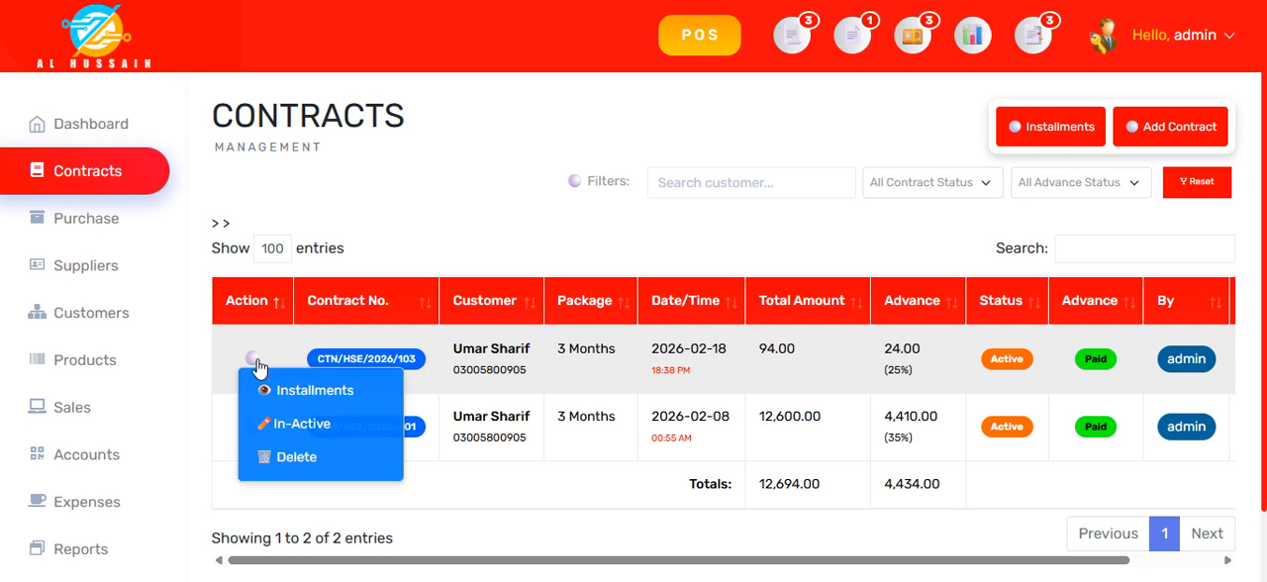
left_click(300, 433)
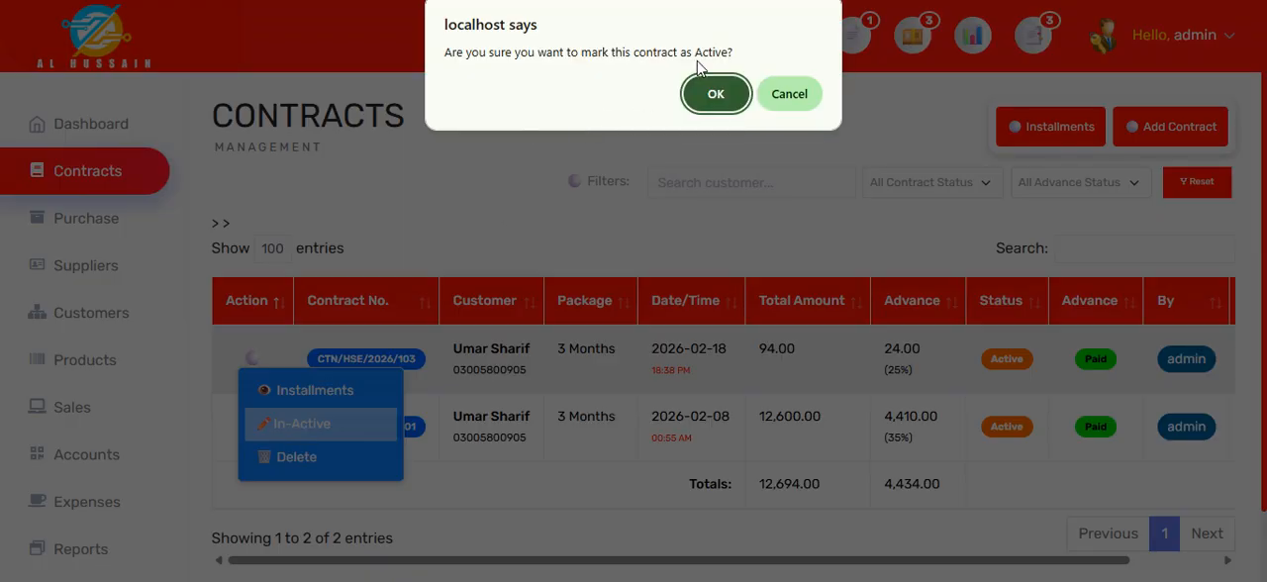
left_click(718, 92)
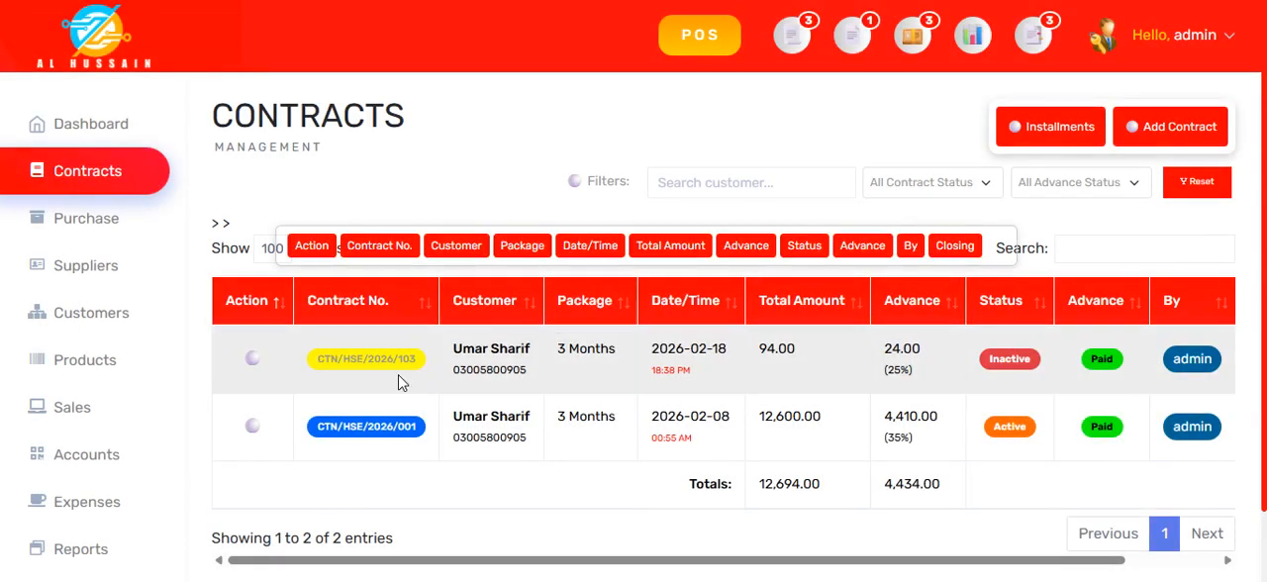
Step: Set the inactive contract dated 2026-02-18 back to active and accept the confirmation
left_click(264, 360)
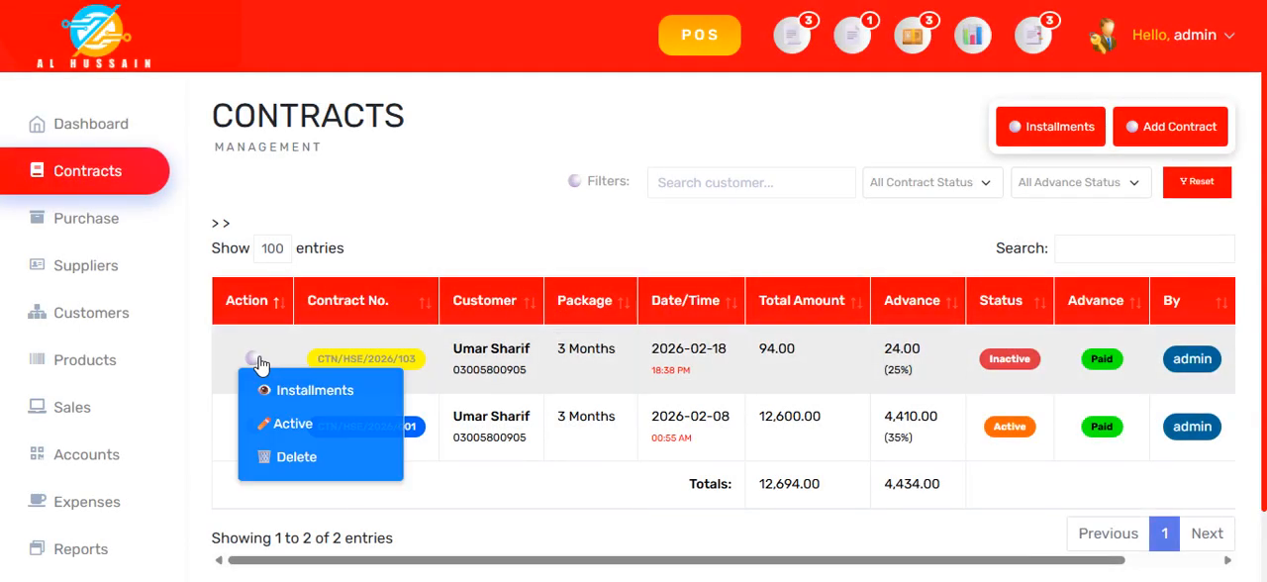
left_click(285, 432)
left_click(707, 95)
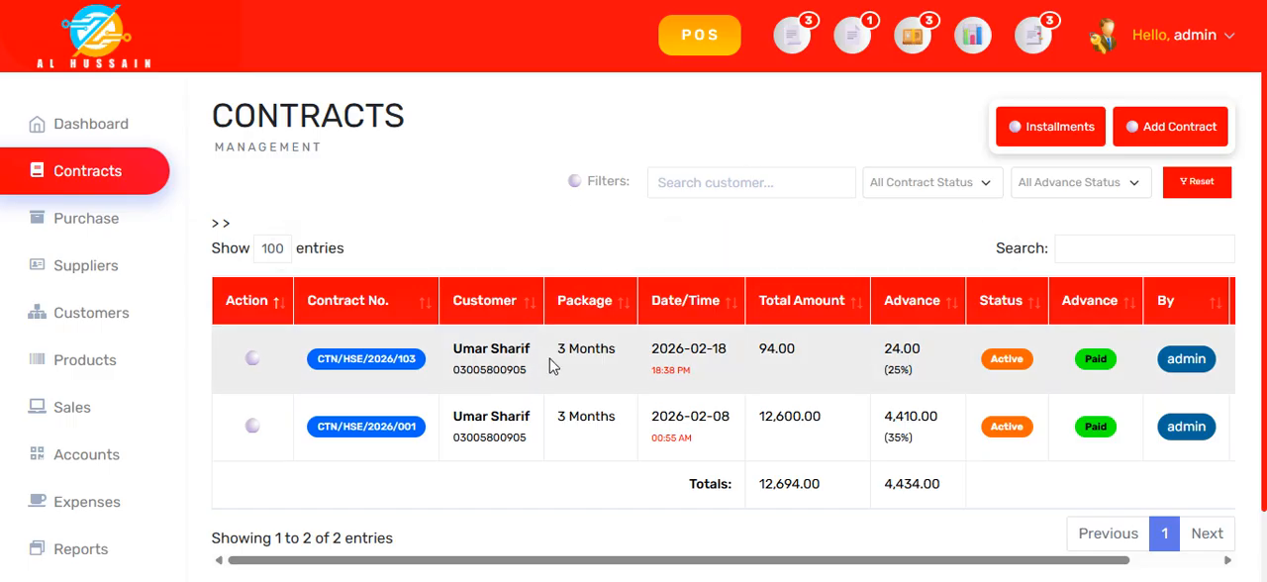
Step: View the agreement of the 2026-02-18 contract, and examine the installment payment schedule and statuses in the 2026-02-08 contract's agreement
left_click(497, 364)
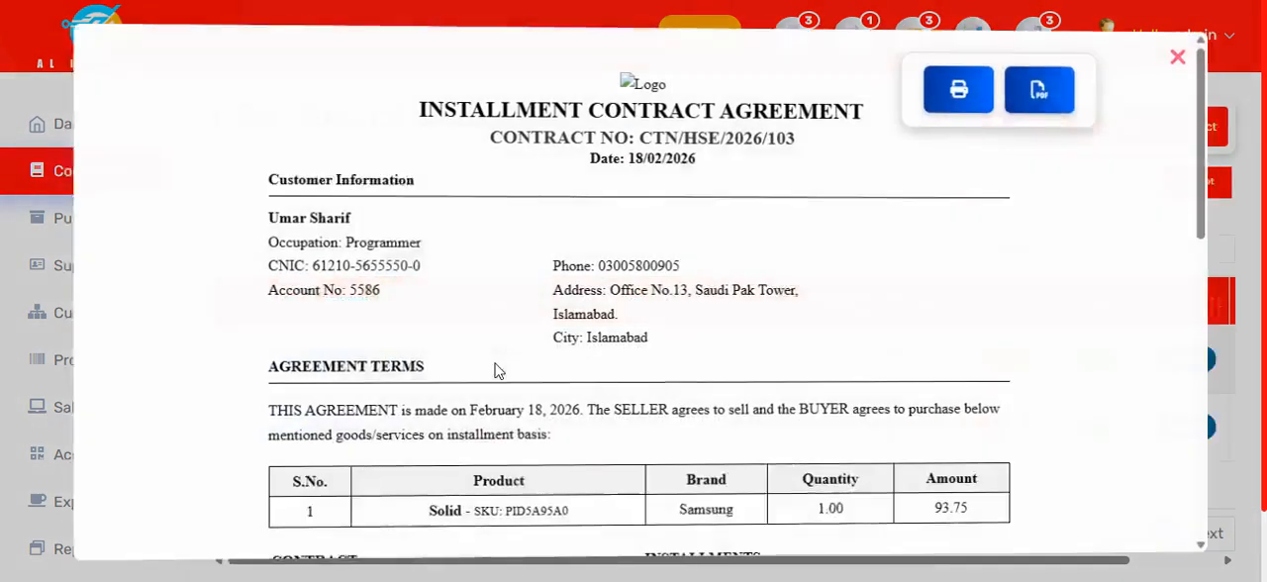
left_click(1163, 53)
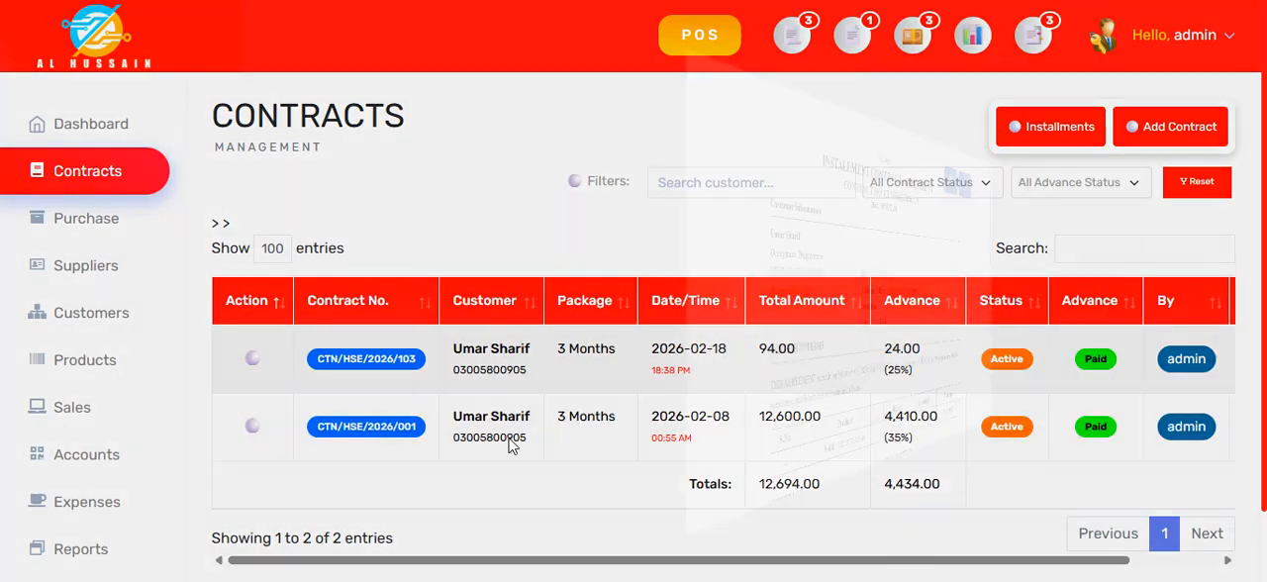
left_click(509, 445)
scroll(549, 381, "down", 5)
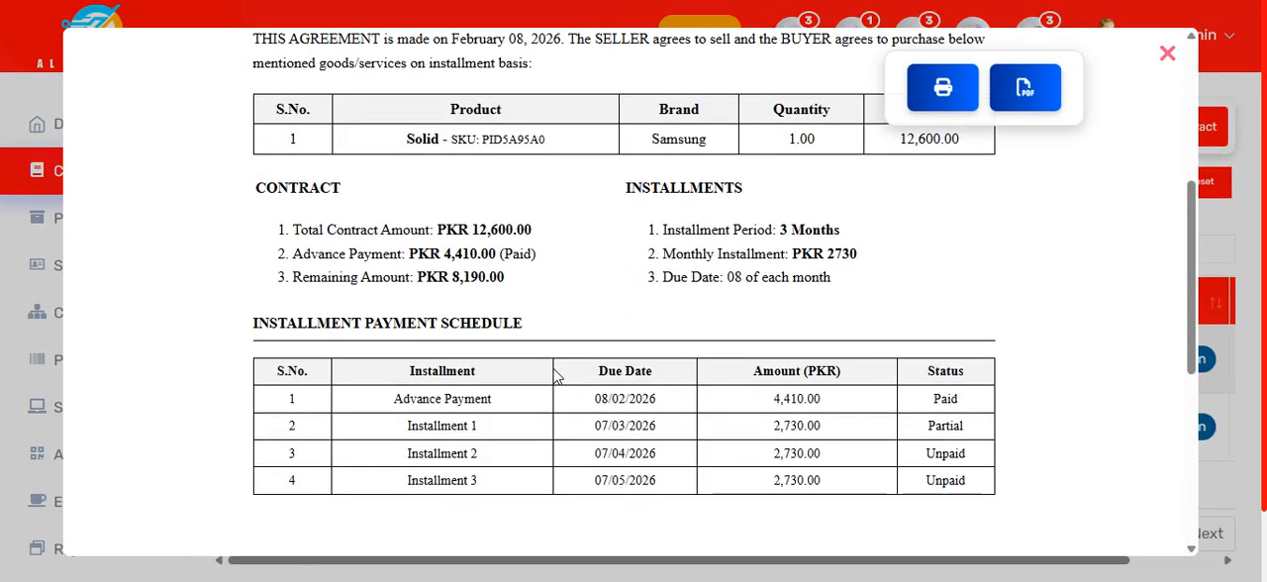
scroll(556, 376, "down", 2)
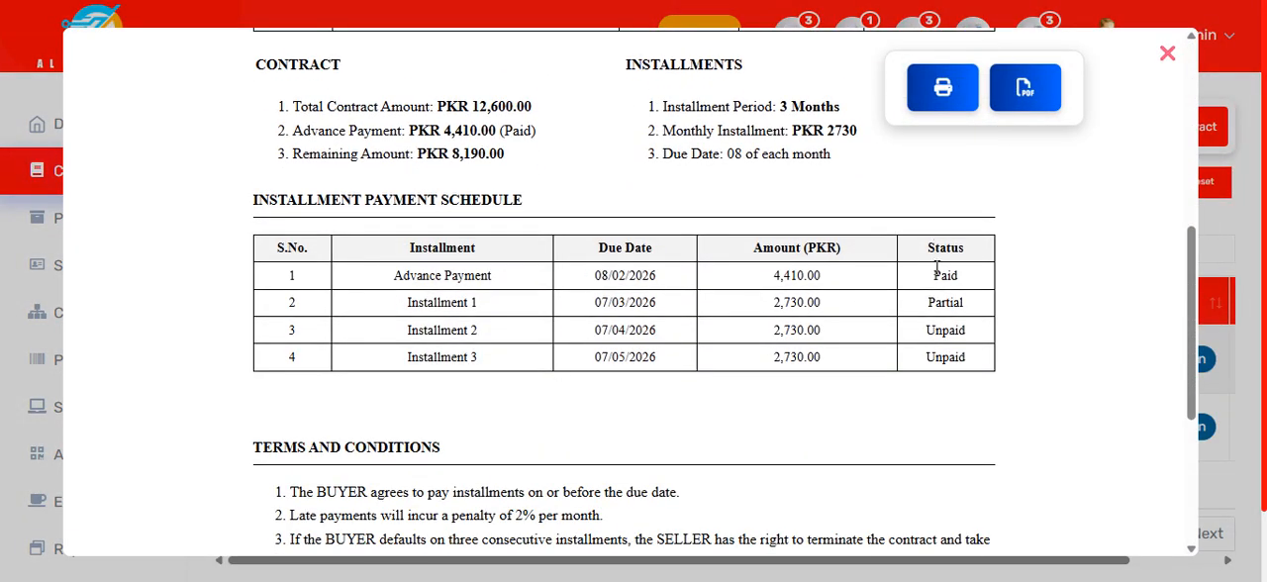
left_click_drag(937, 269, 966, 304)
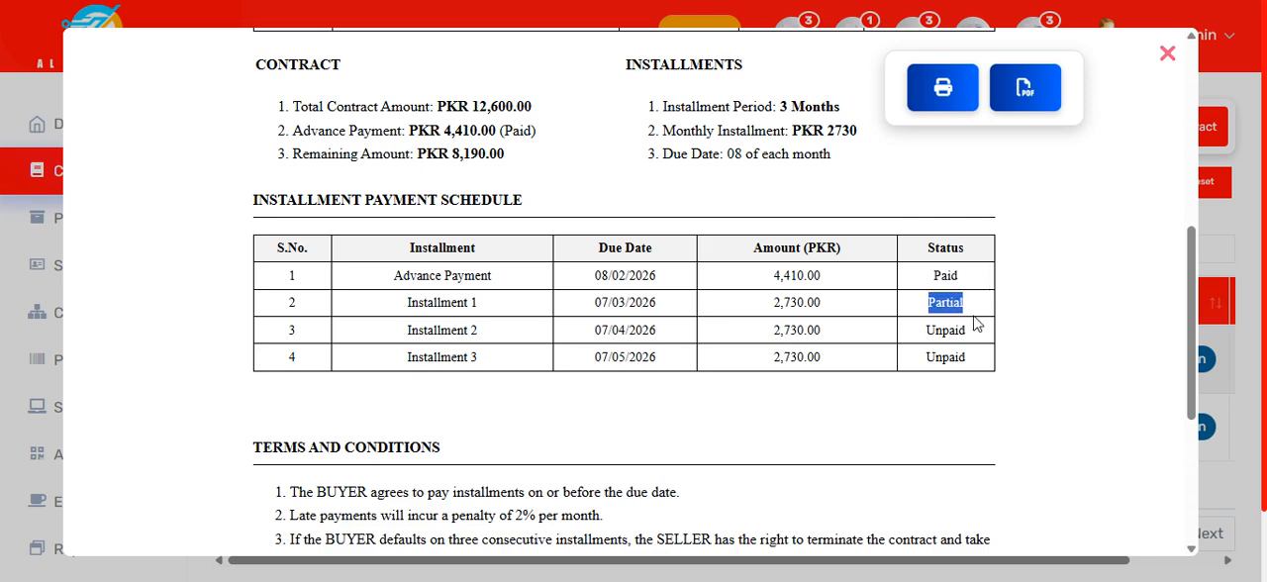
Step: Review the terms and conditions and signature section of the 2026-02-08 contract's agreement, and close the agreement
left_click(944, 303)
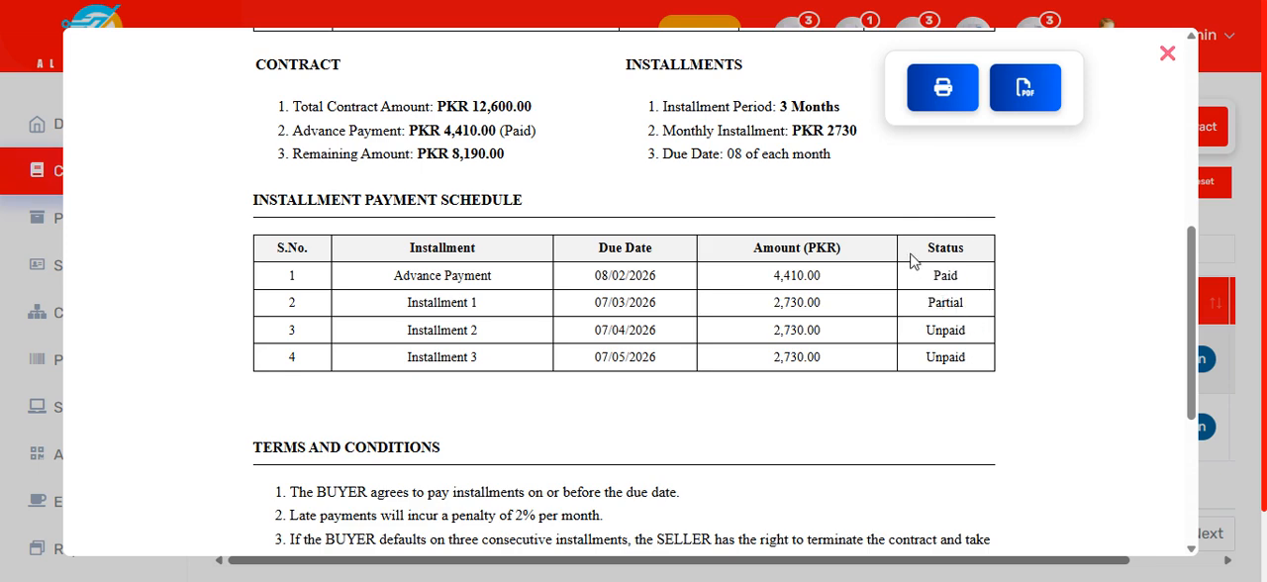
scroll(899, 385, "down", 4)
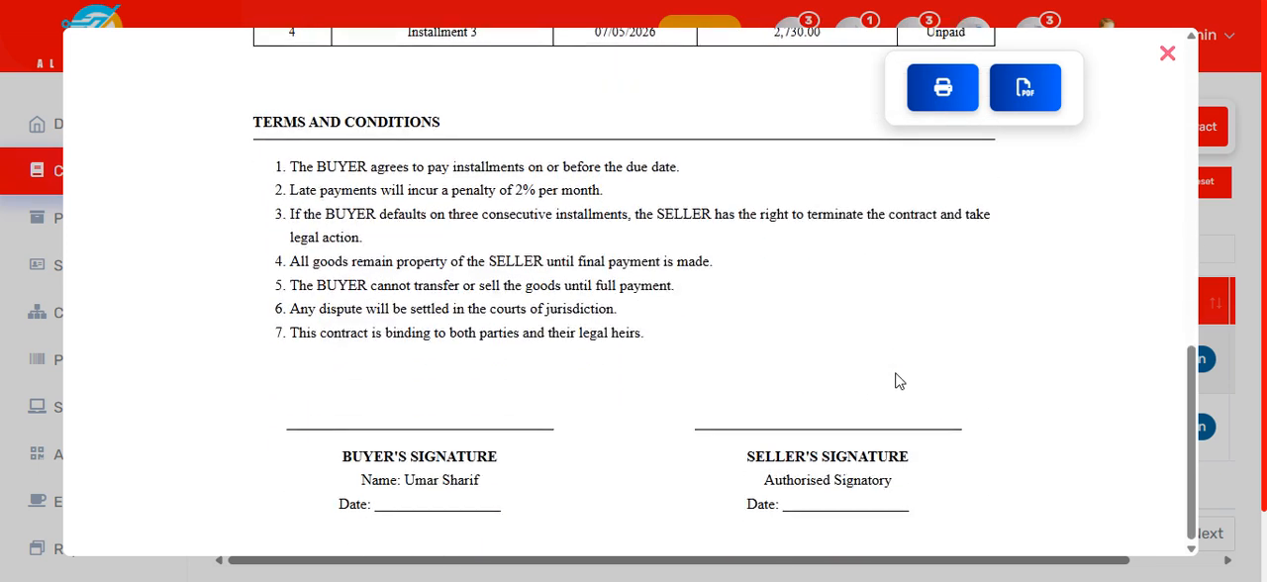
scroll(899, 381, "up", 10)
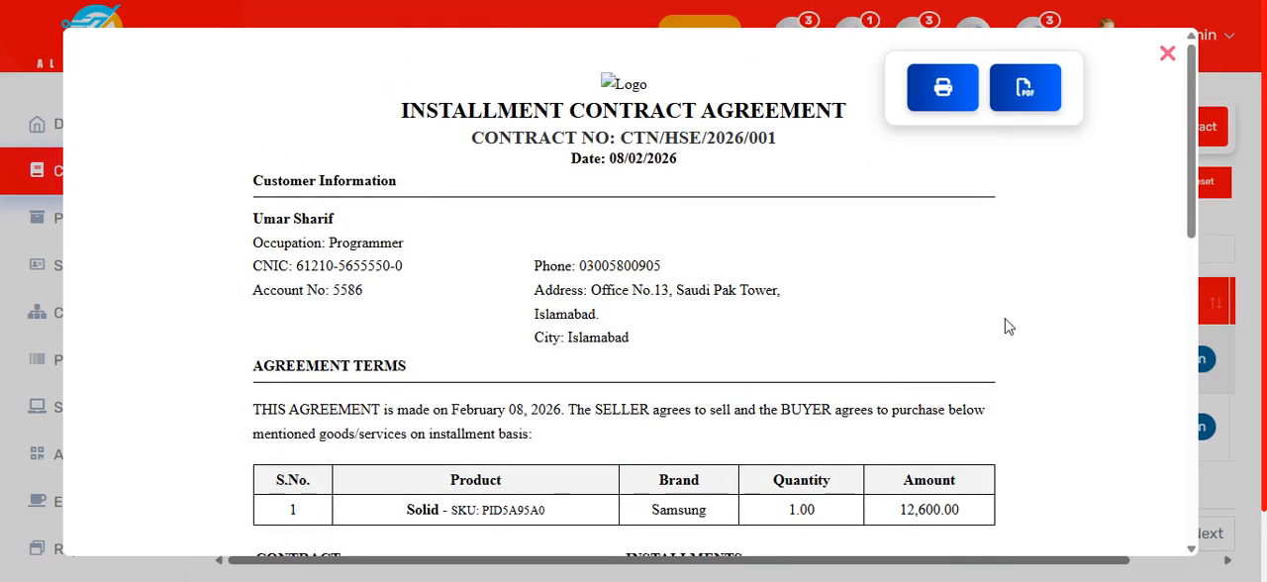
left_click(1165, 55)
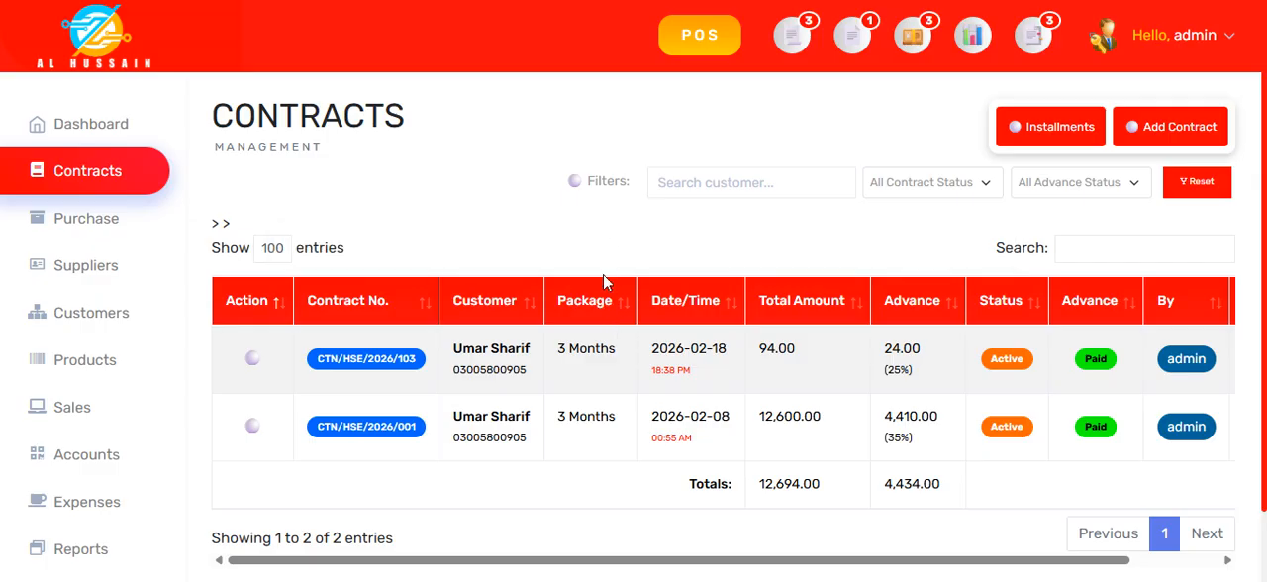
Step: Hide the advance amount, Closing, Contract No., Customer, Package, Date/Time and Total Amount columns of the contracts list
mouse_move(602, 282)
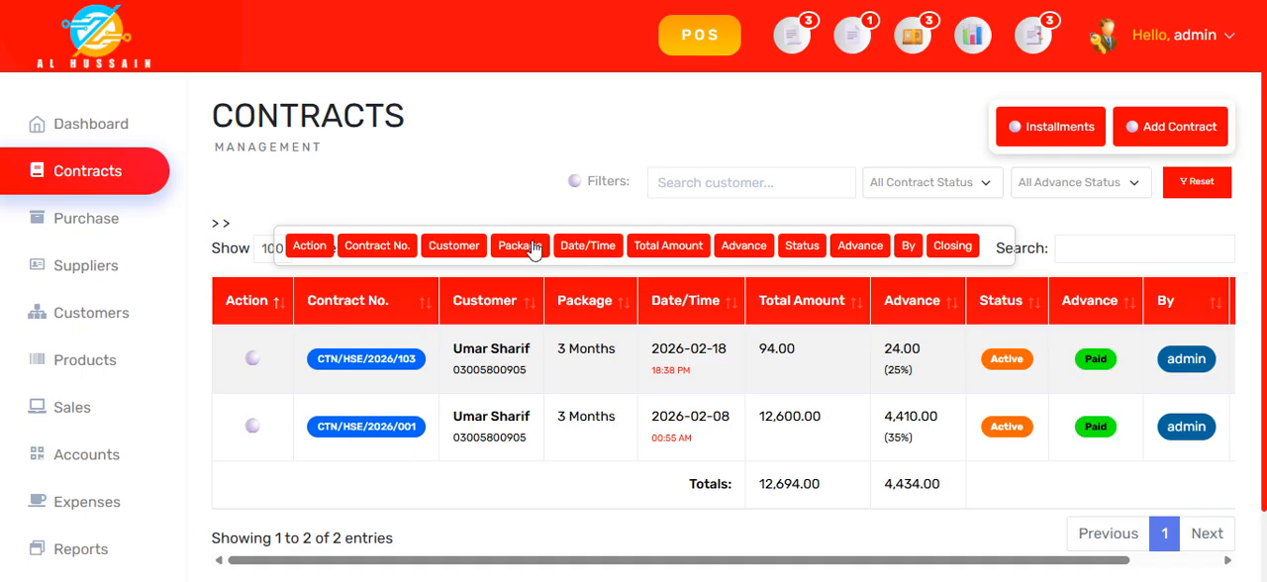
left_click(757, 251)
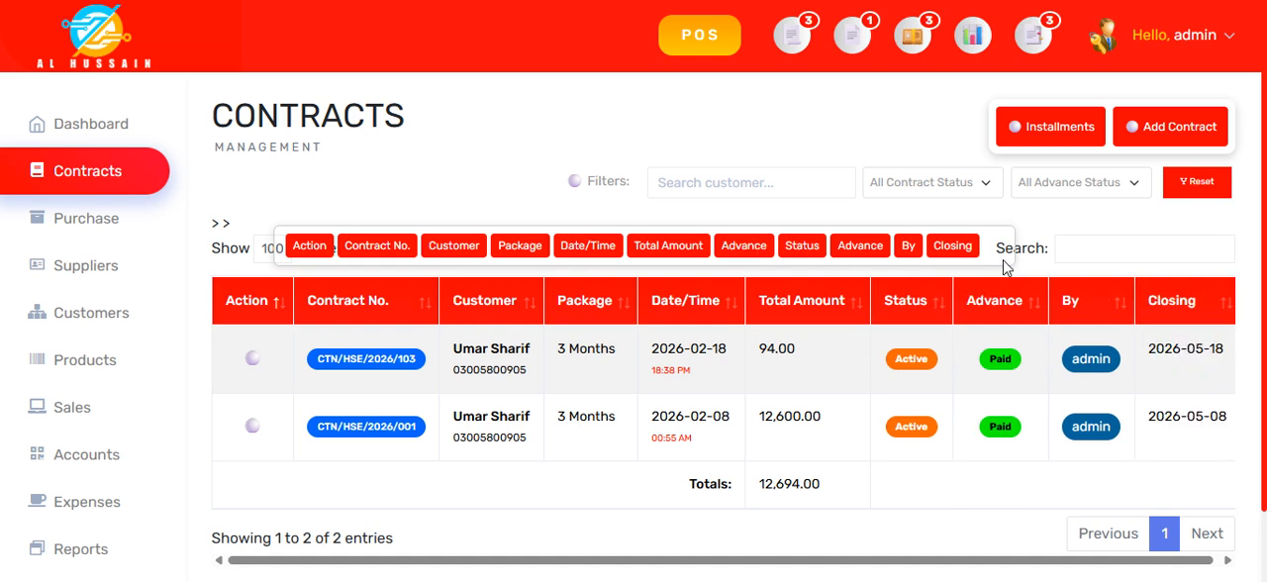
left_click(956, 251)
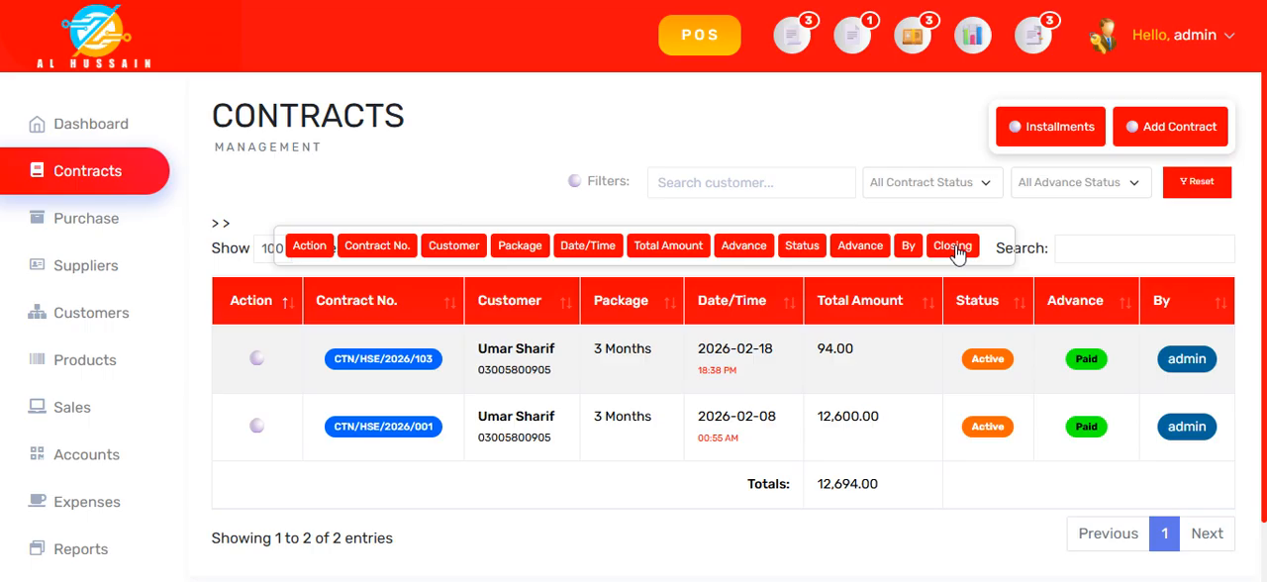
left_click(368, 250)
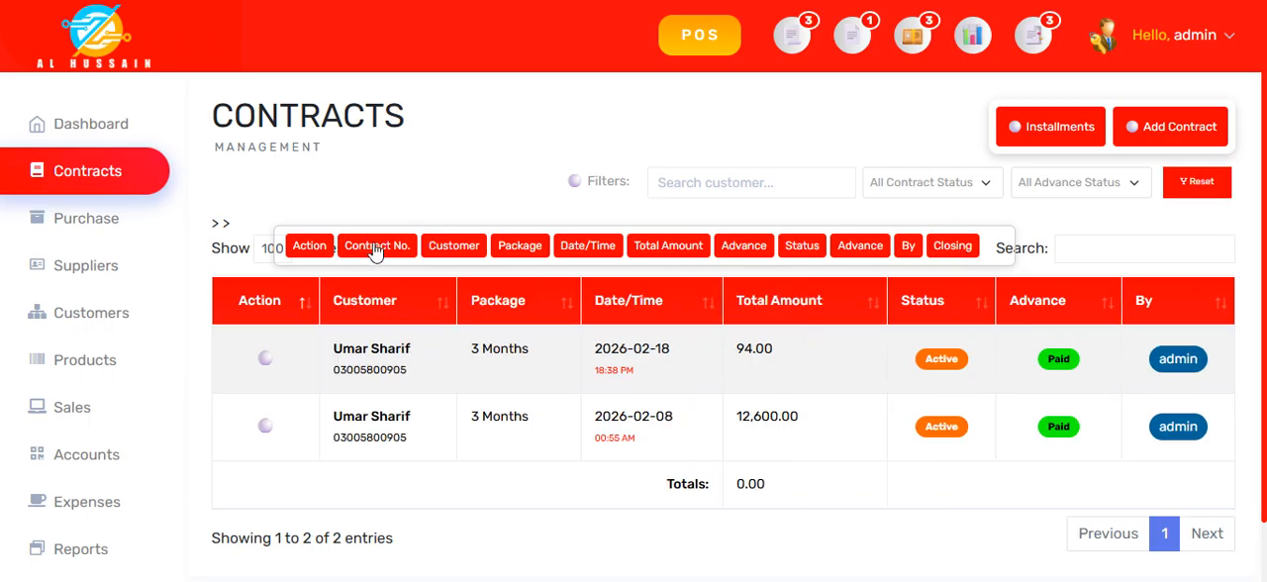
left_click(453, 247)
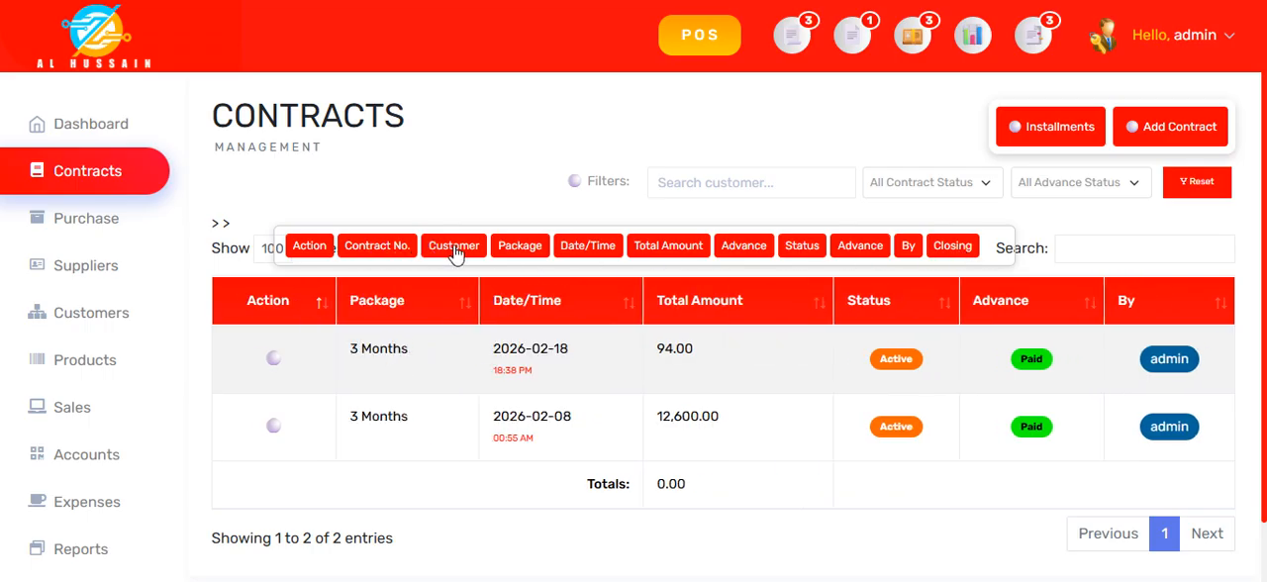
left_click(521, 247)
left_click(591, 247)
left_click(650, 247)
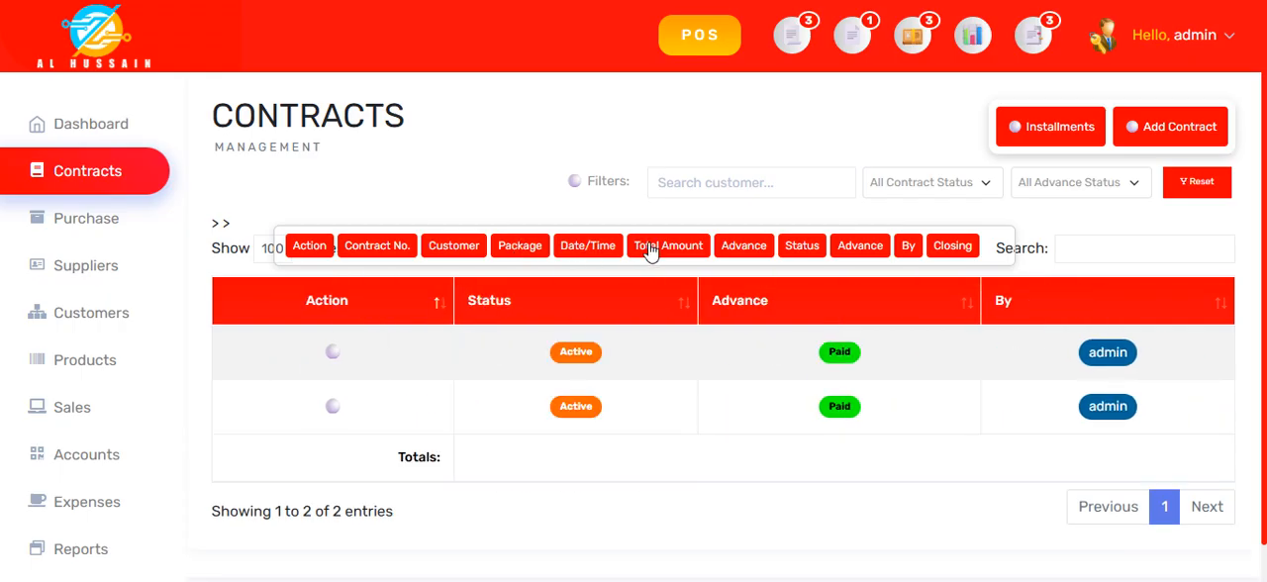
Step: Show the advance amount, Total Amount, Contract No., Customer, Package and Date/Time columns in the contracts list again
left_click(752, 253)
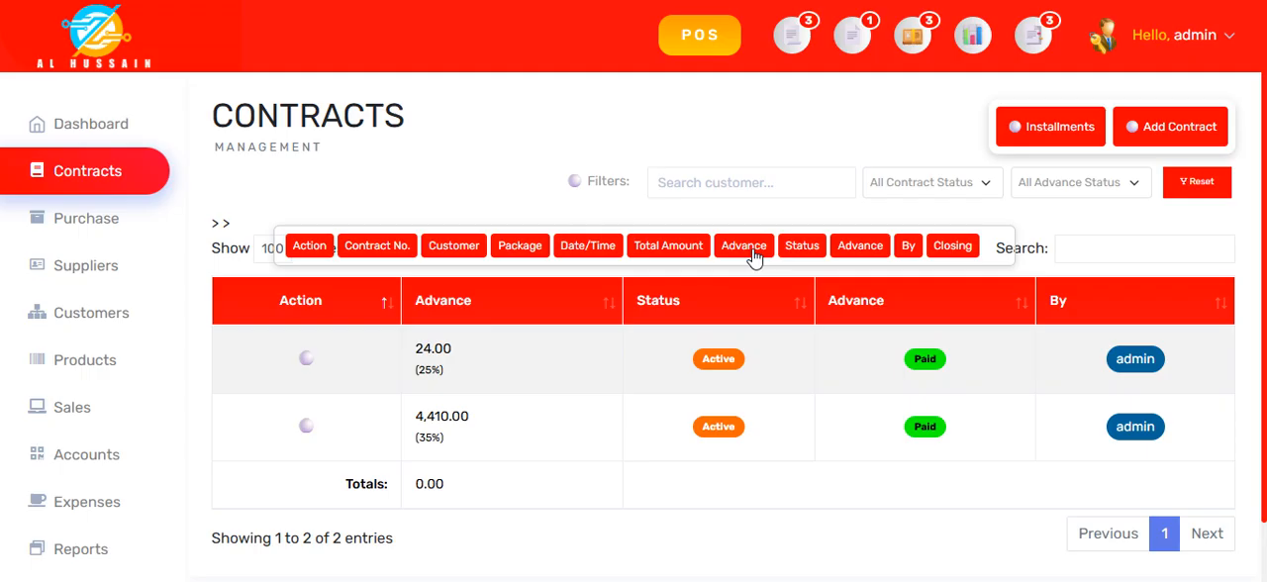
left_click(671, 254)
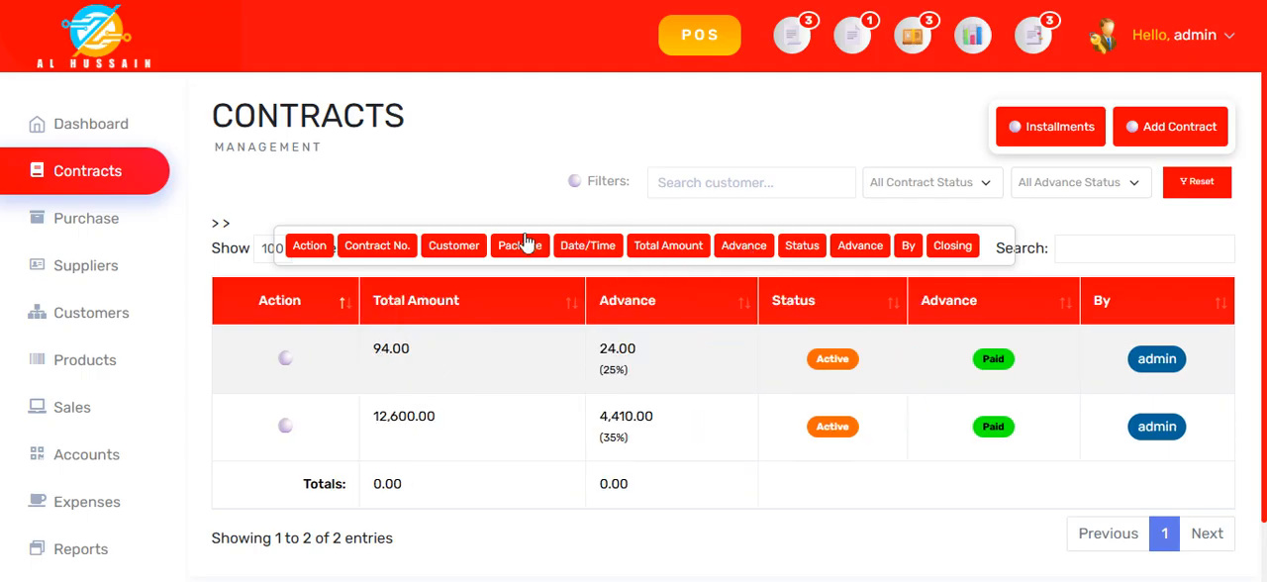
mouse_move(370, 287)
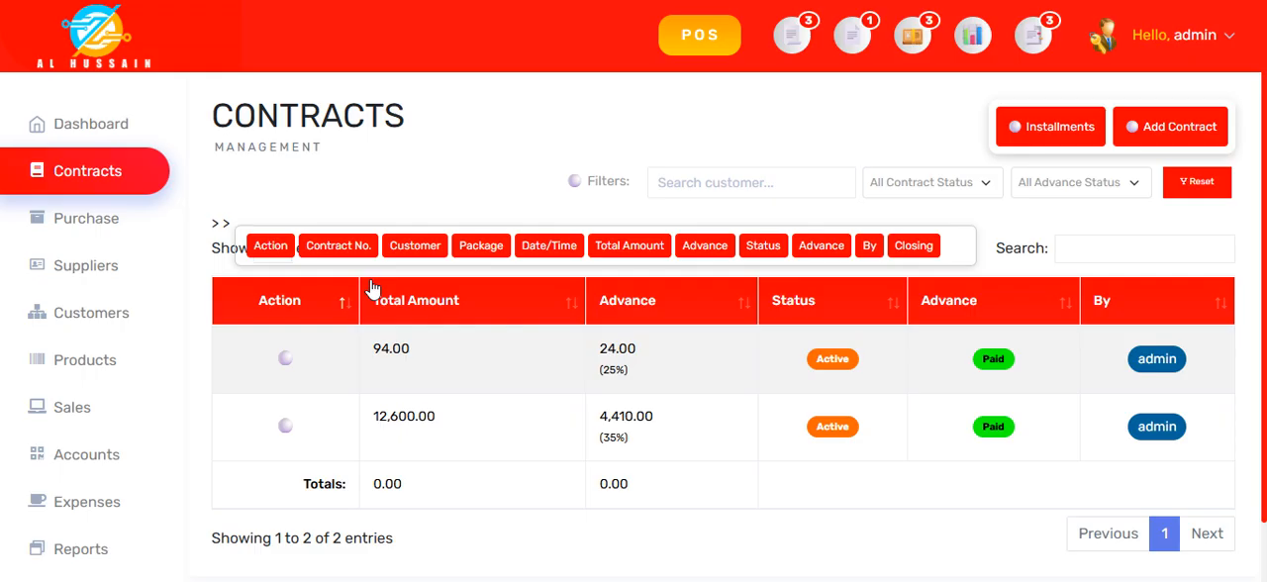
left_click(354, 253)
left_click(412, 253)
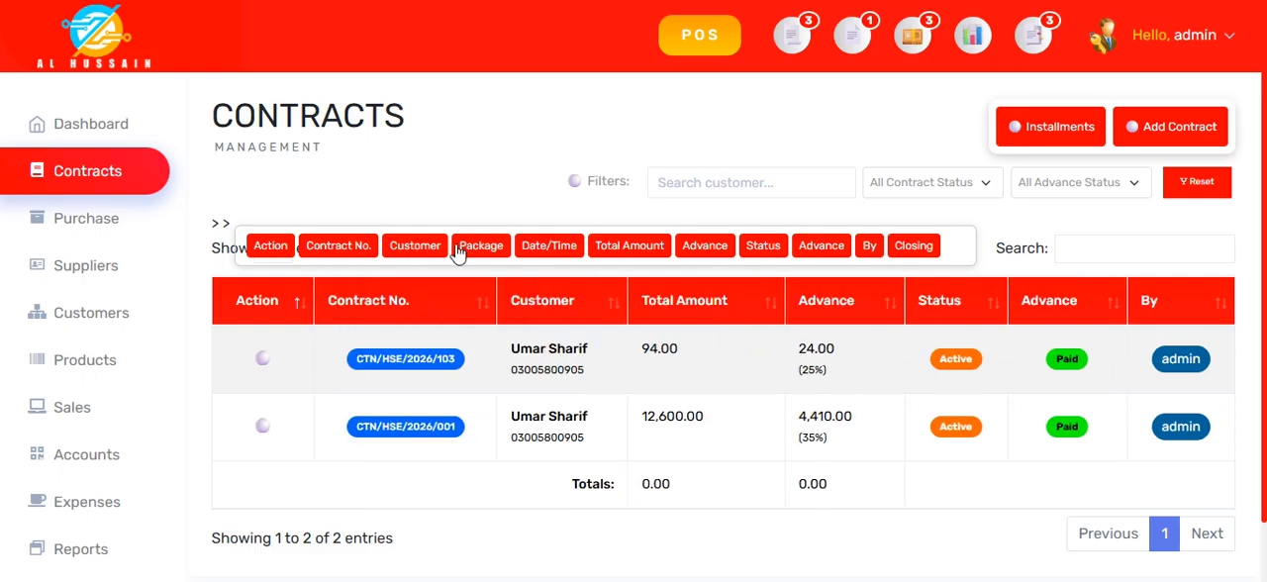
left_click(480, 252)
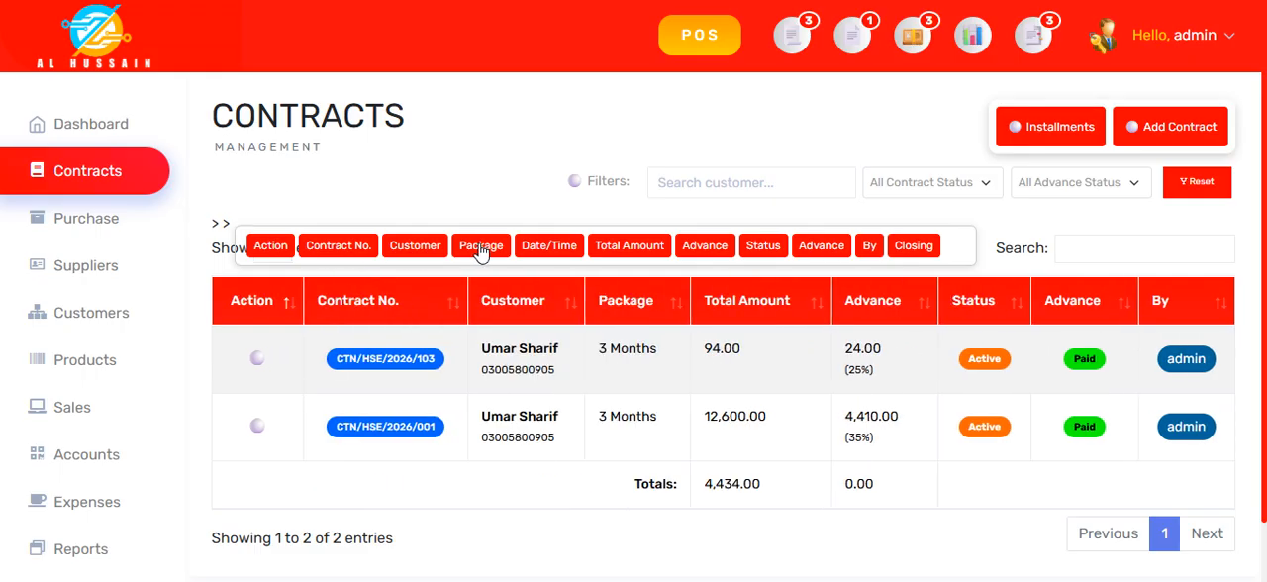
left_click(539, 247)
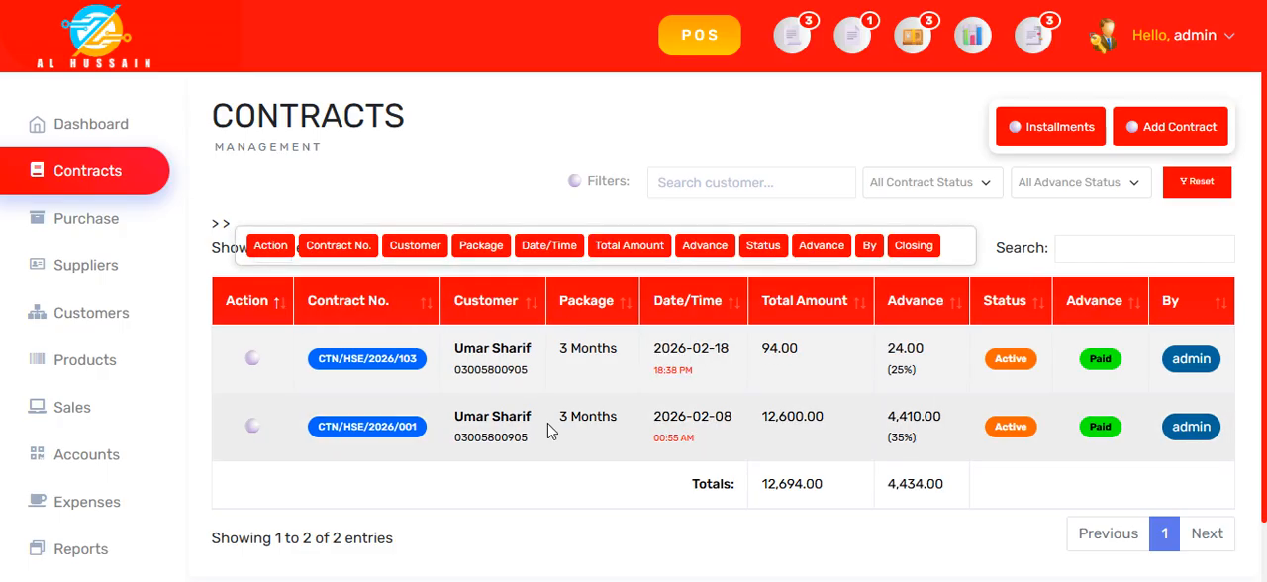
Step: View the agreement of the 2026-02-18 contract from its row in the contracts list, and close it
left_click(508, 369)
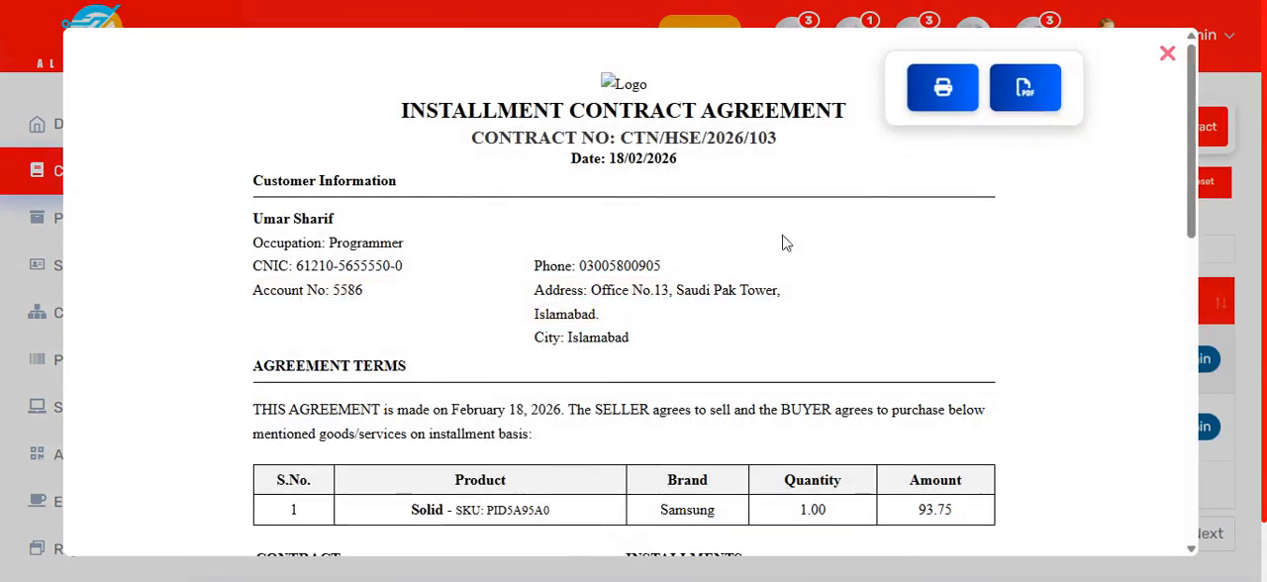
left_click(1164, 52)
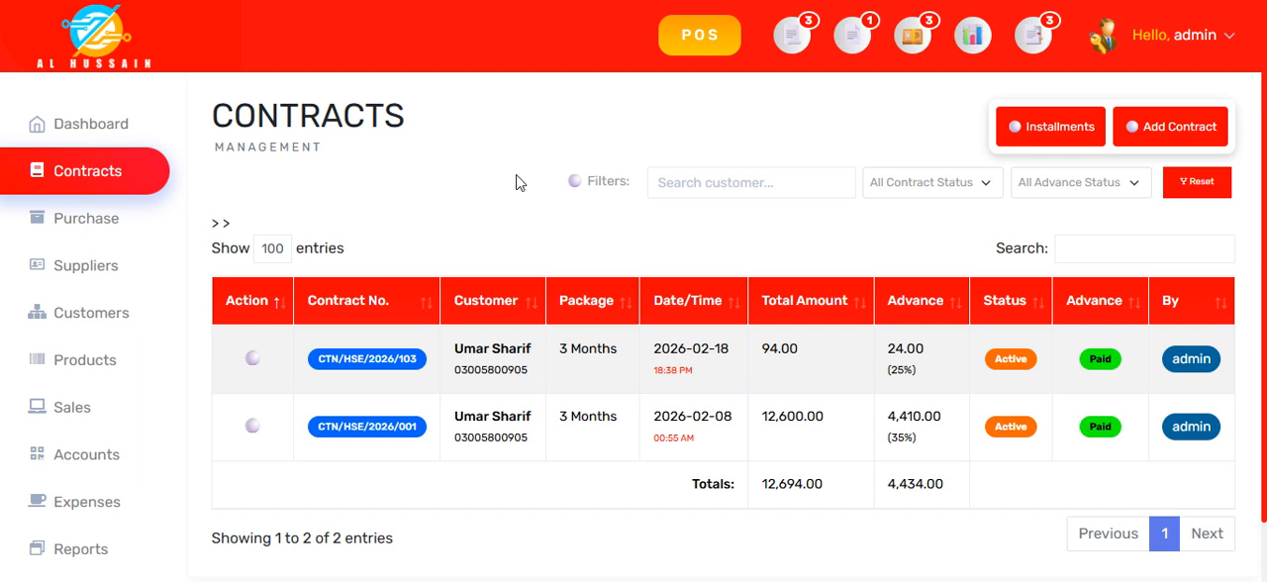
Step: Try to look up a supplier for a new purchase, and discard the purchase form
left_click(84, 221)
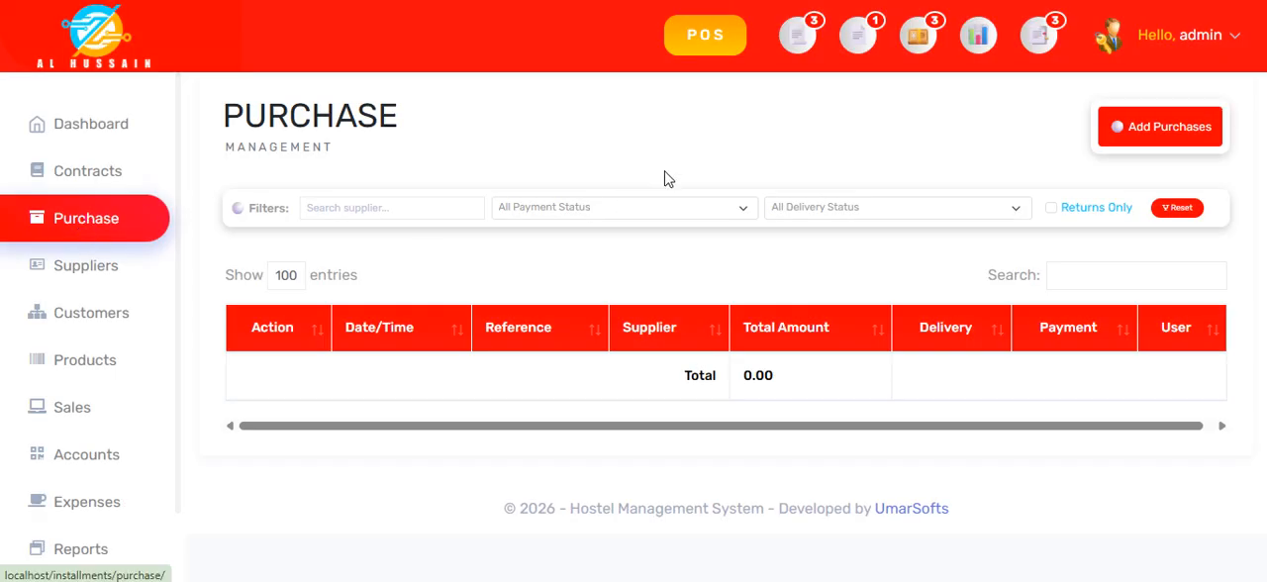
left_click(1150, 132)
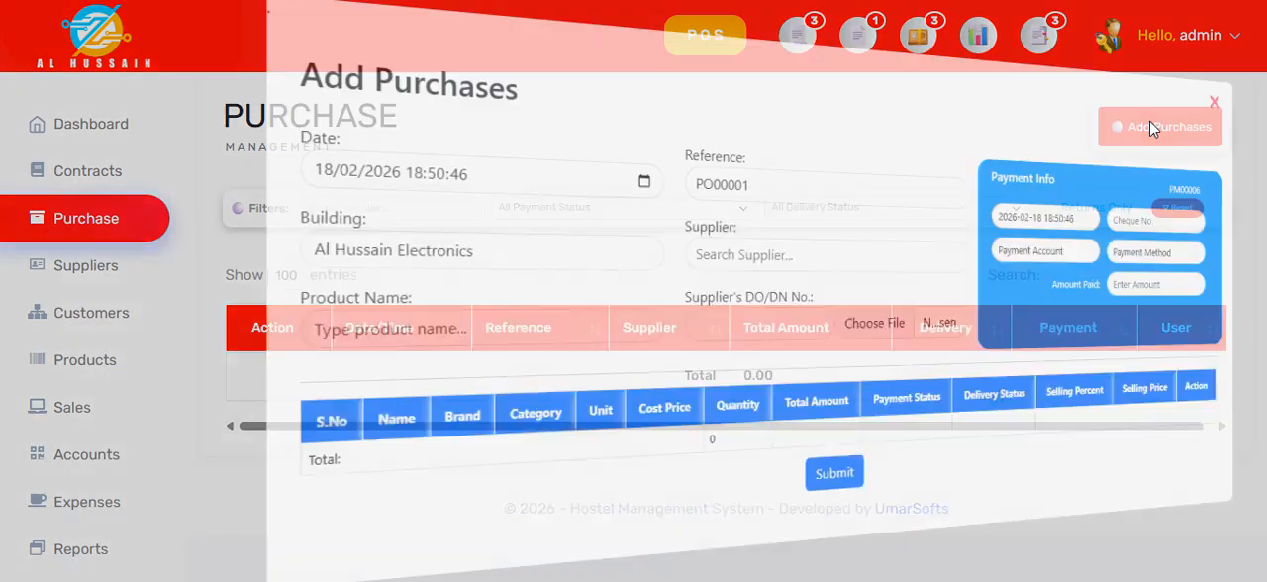
left_click(608, 252)
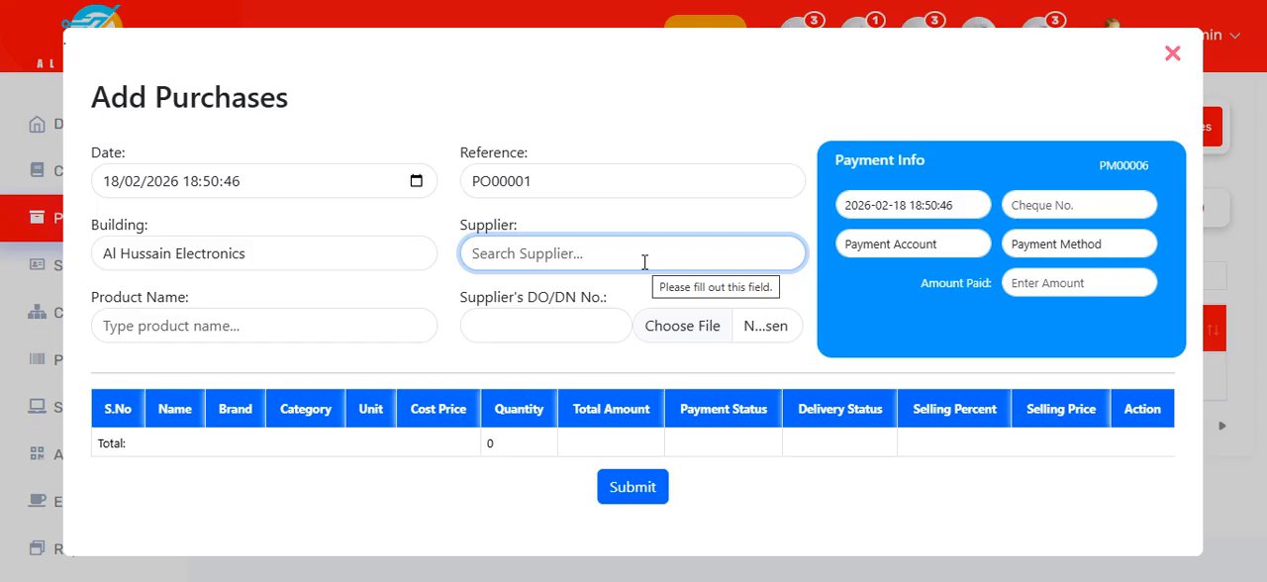
type("uma")
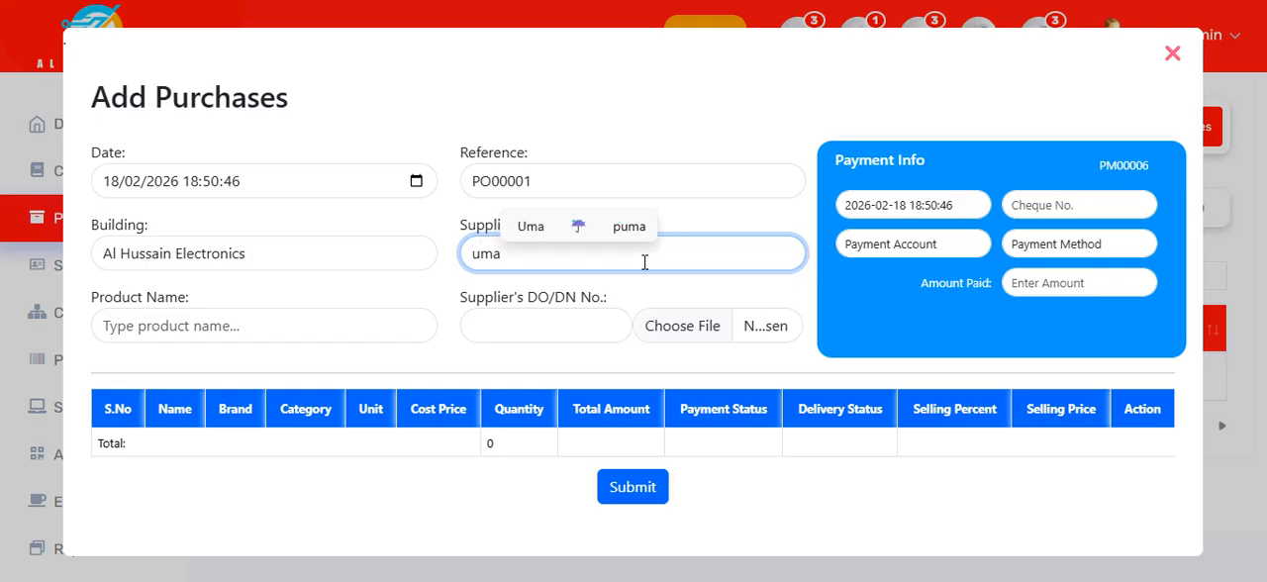
key("BackSpace")
key("BackSpace")
key("BackSpace")
type("s")
key("BackSpace")
type("sa")
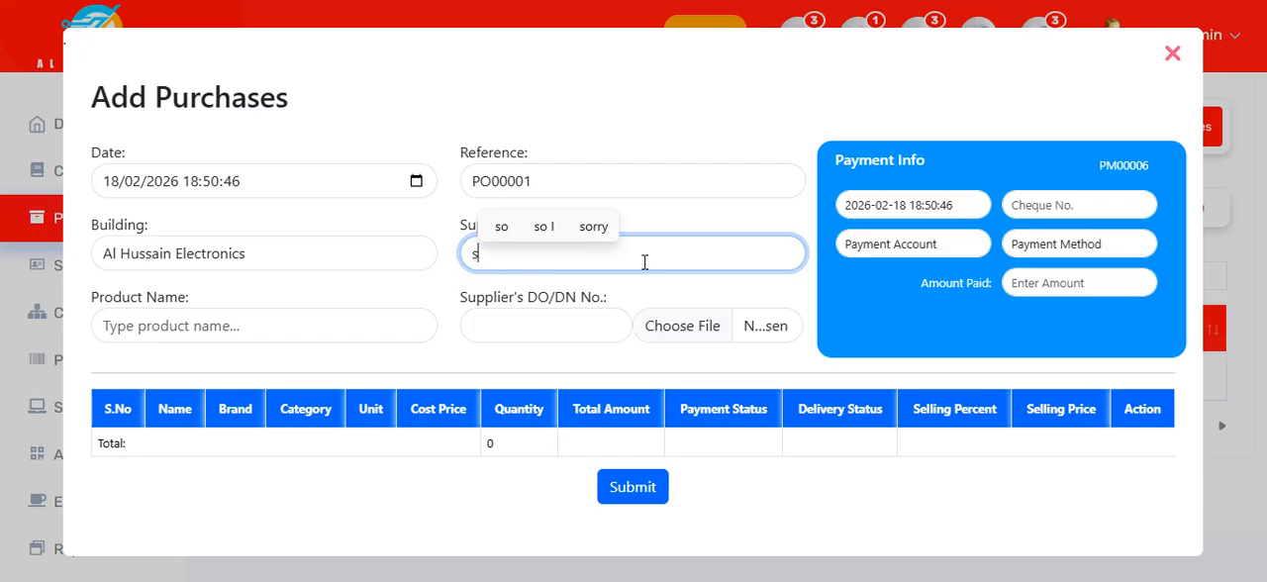
left_click(1170, 52)
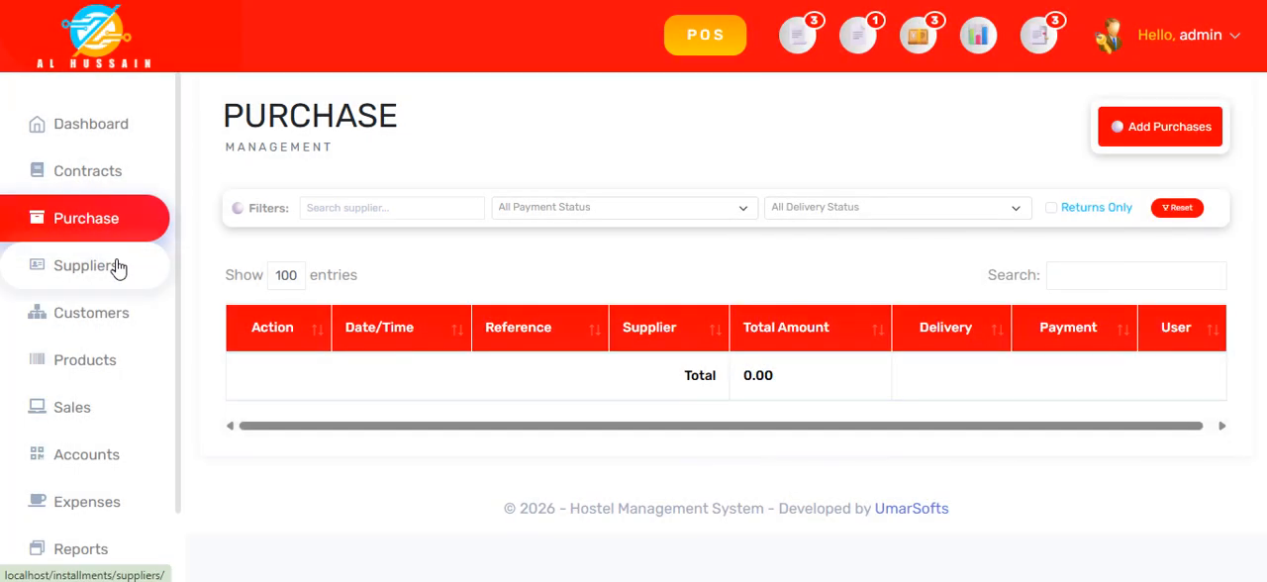
Step: Start a new supplier with the company name UmarSofts Co.Ltd., and fill in the contact person's name, mobile number and phone number
left_click(124, 265)
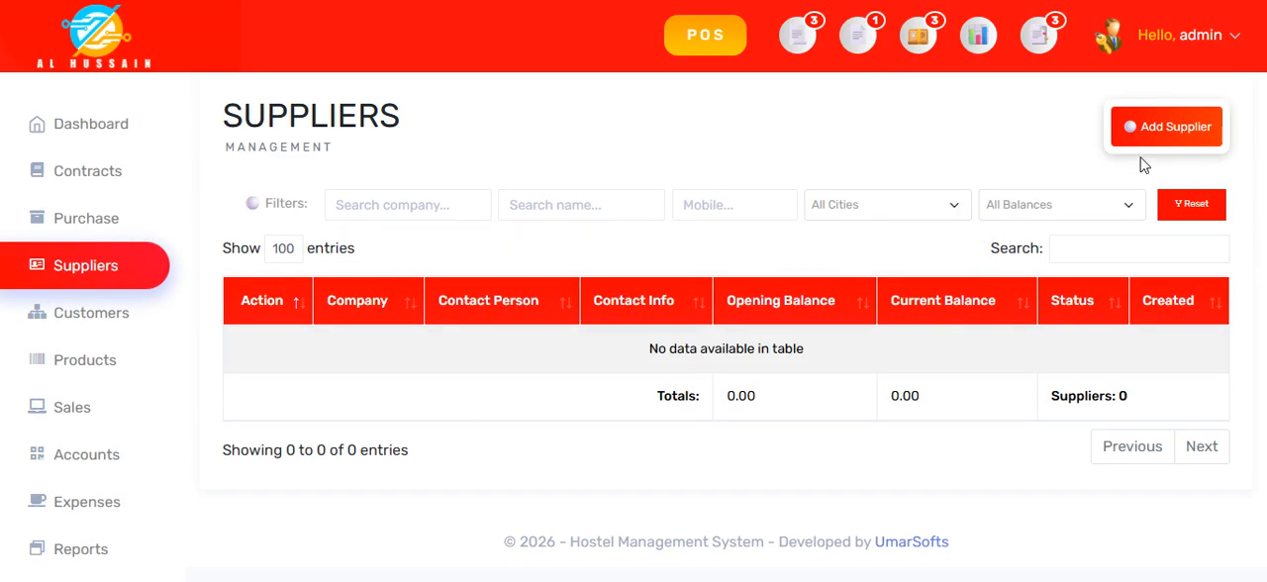
left_click(1164, 124)
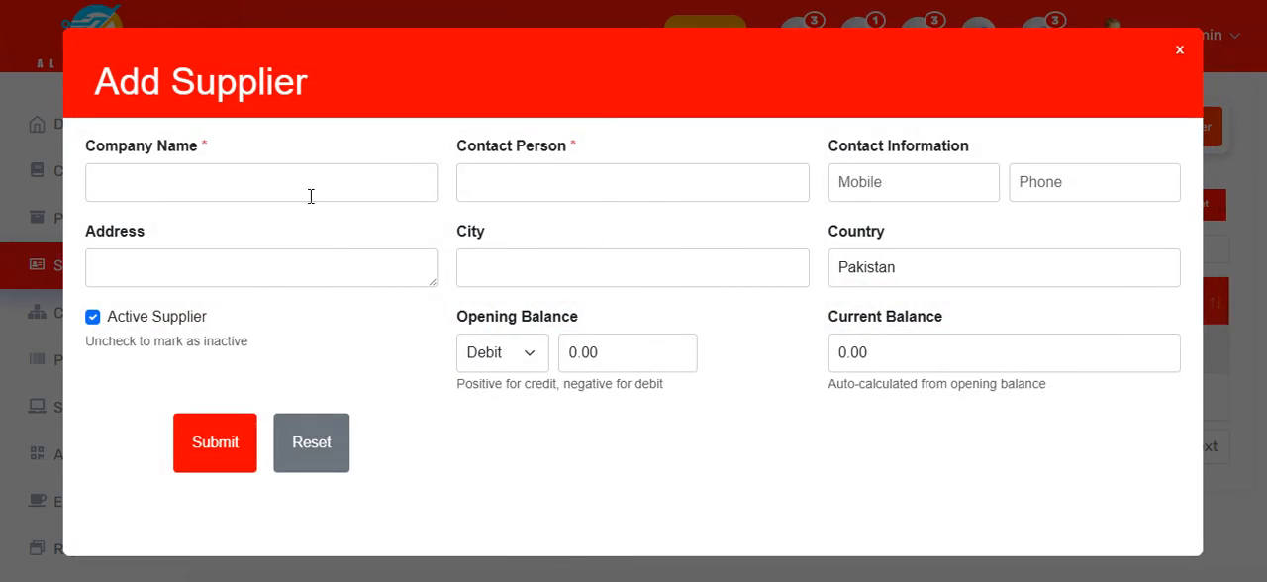
left_click(306, 194)
left_click(297, 236)
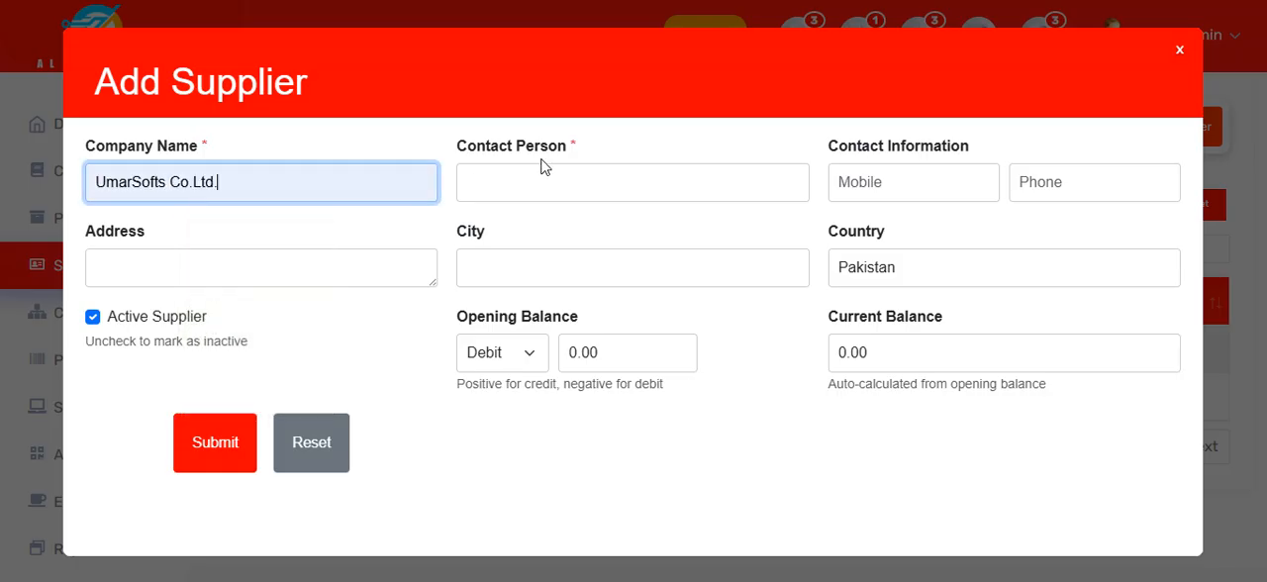
left_click(545, 172)
left_click(642, 239)
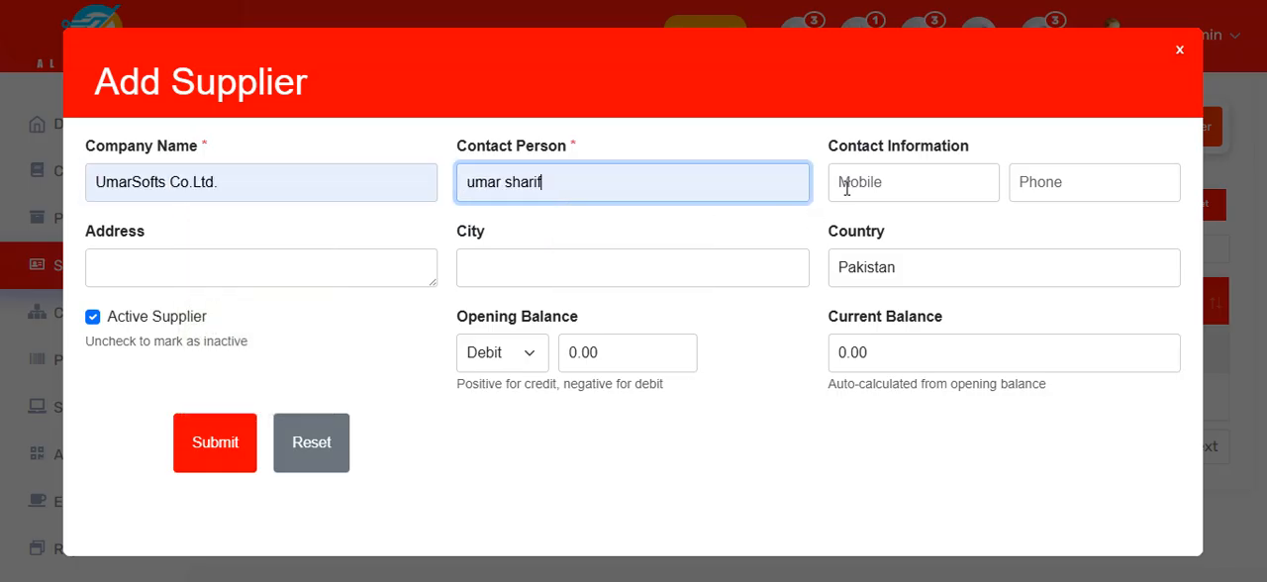
left_click(857, 188)
left_click(950, 235)
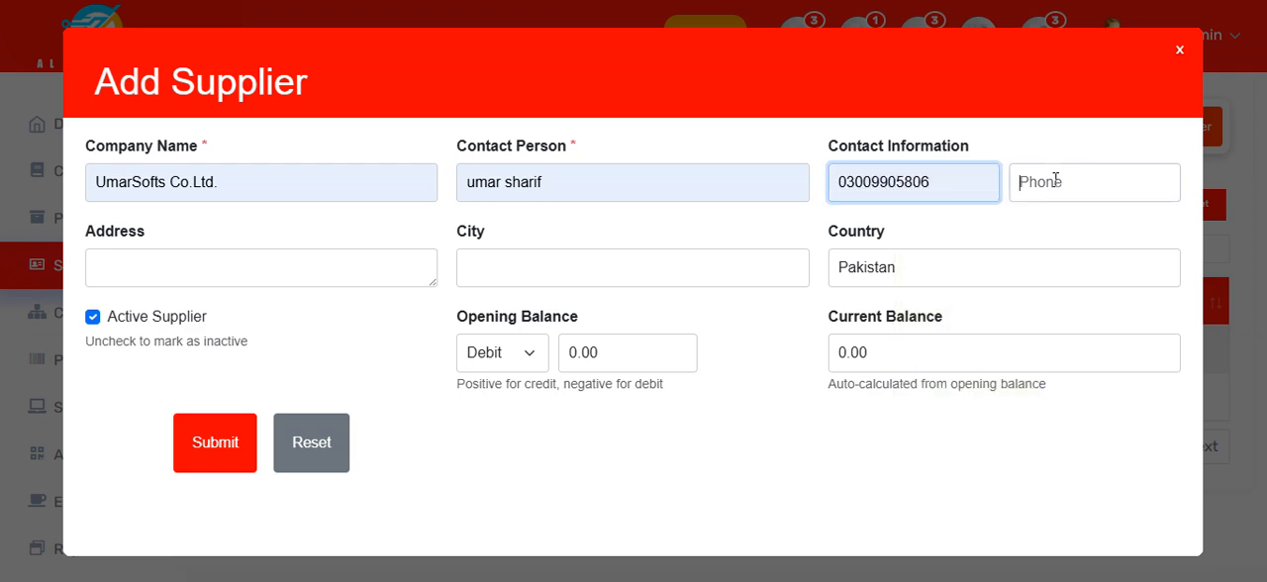
left_click(1055, 179)
left_click(1138, 333)
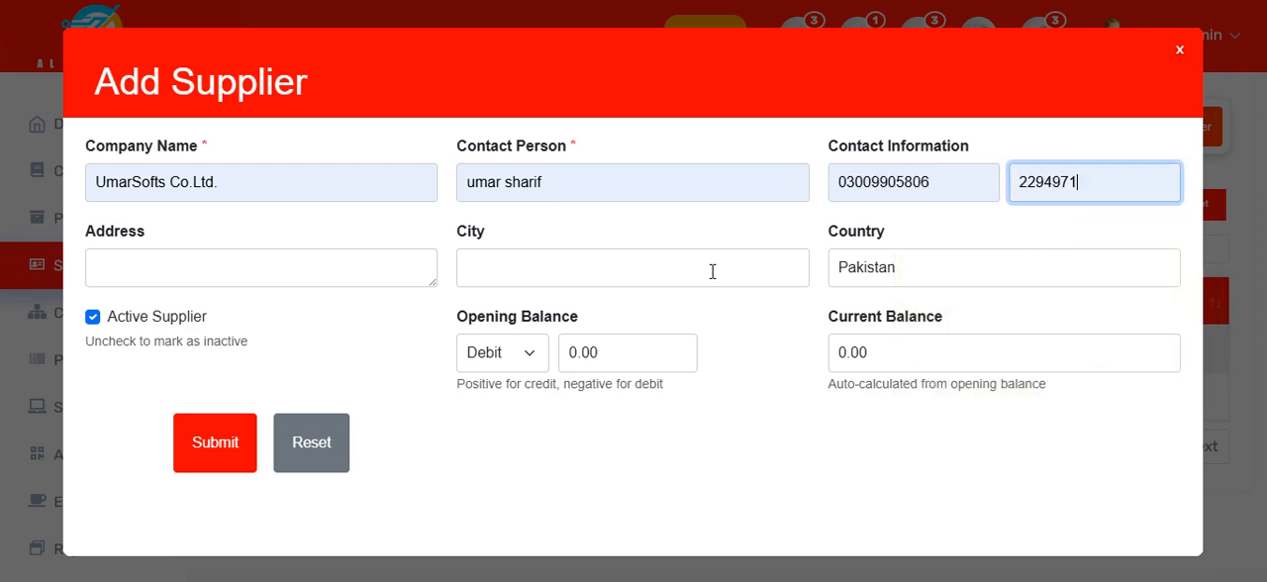
Step: Set the new supplier's city to Islamabad and fill in the supplier's address
left_click(577, 266)
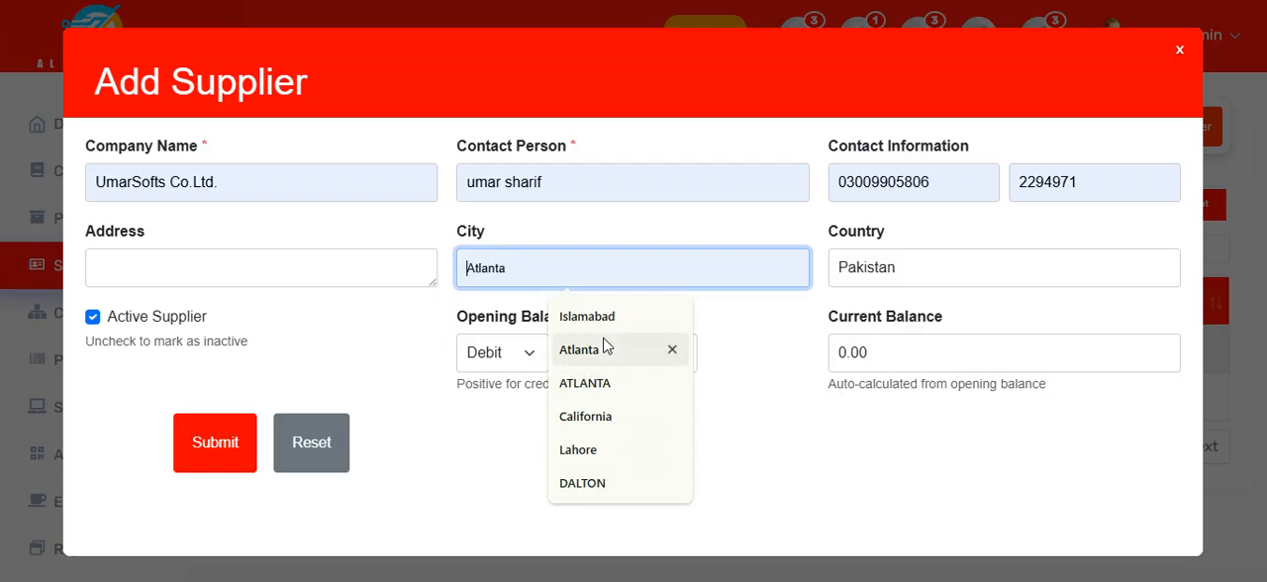
left_click(599, 319)
left_click(253, 262)
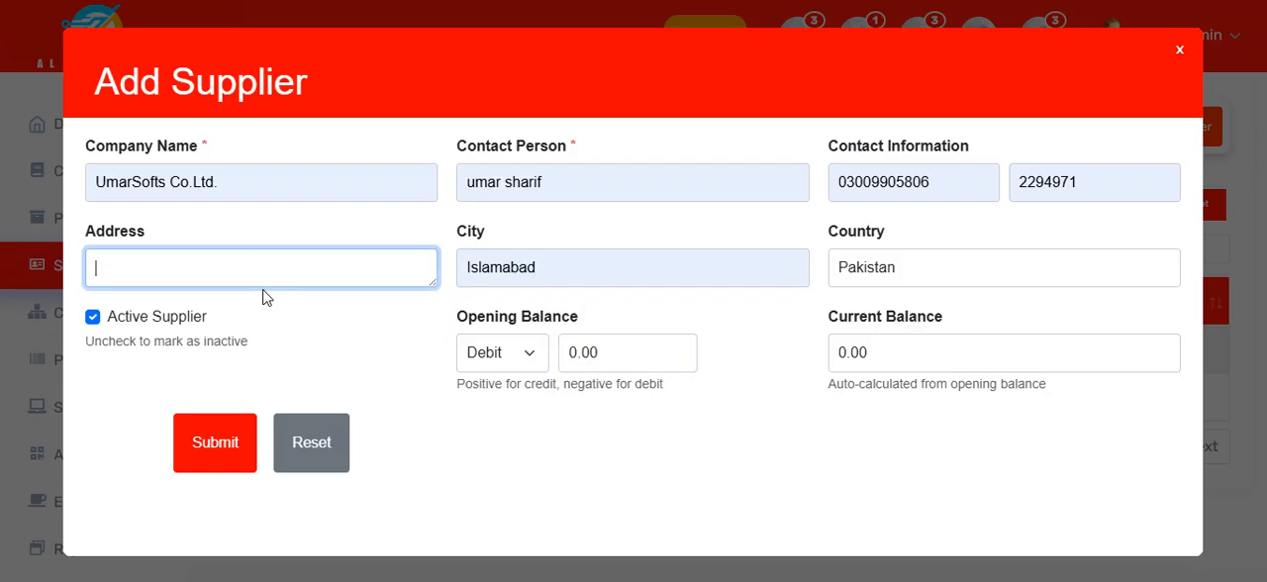
type("BL ")
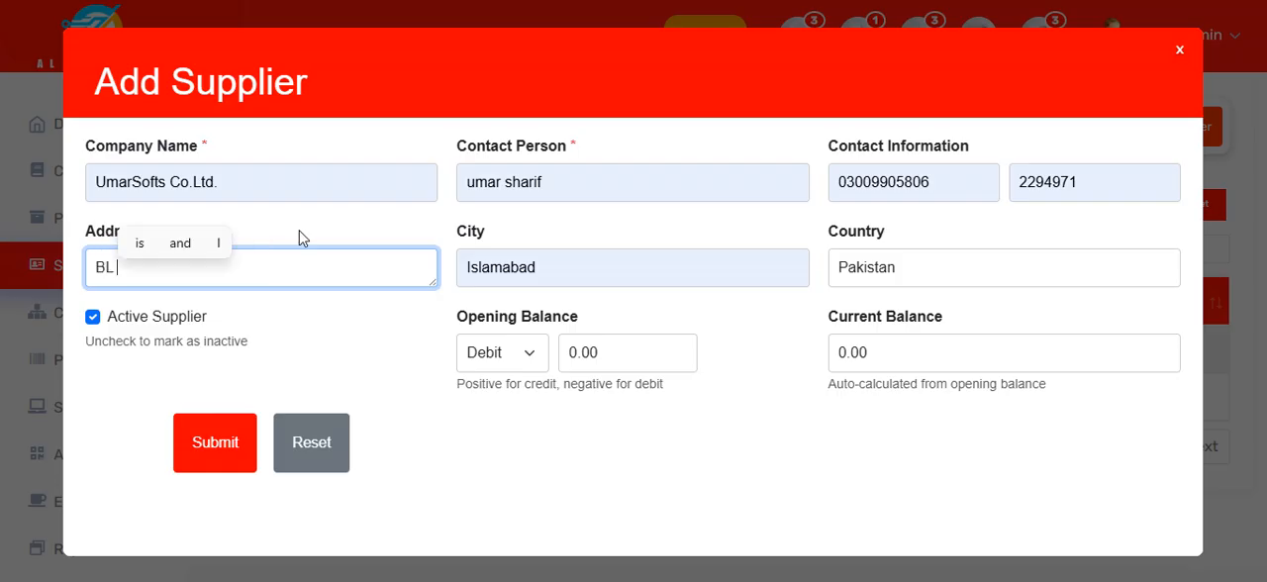
type("....")
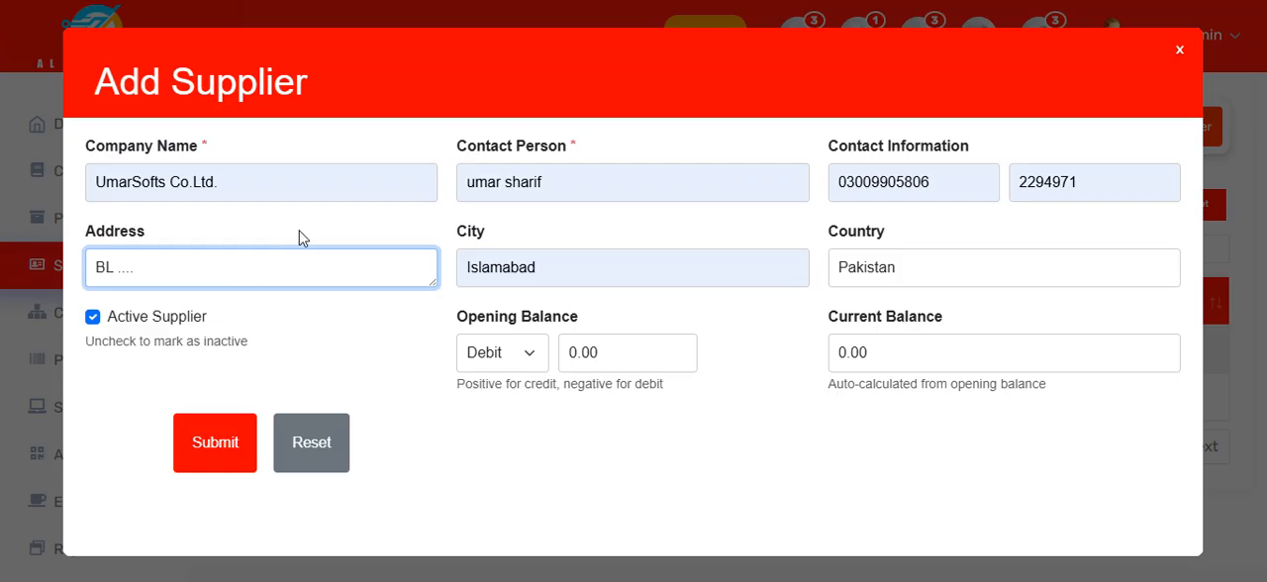
key("BackSpace")
key("BackSpace")
key("BackSpace")
key("BackSpace")
type("42323fdgdsfgs")
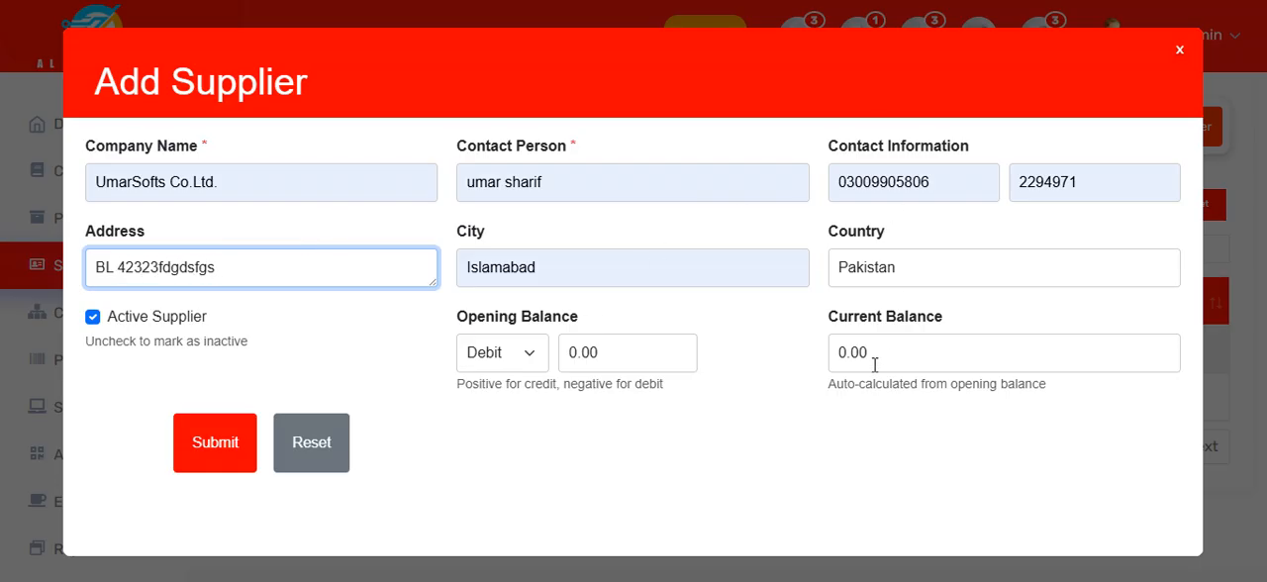
Step: Save the new supplier, and look through the UmarSofts Co.Ltd. profile from the suppliers list before closing it
left_click(237, 440)
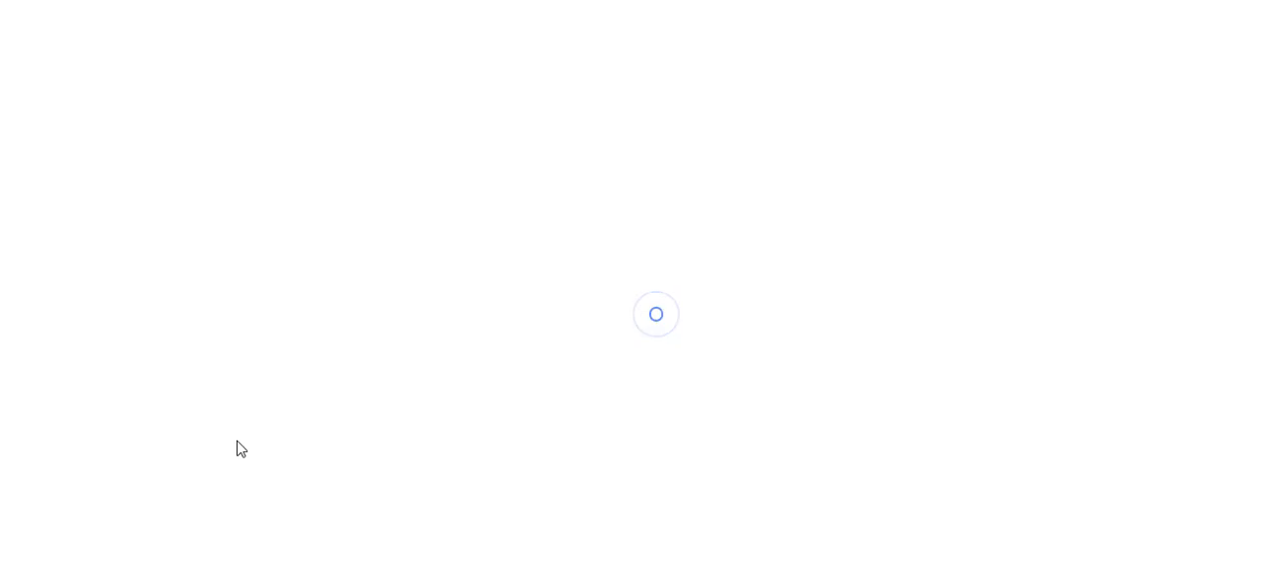
left_click(410, 351)
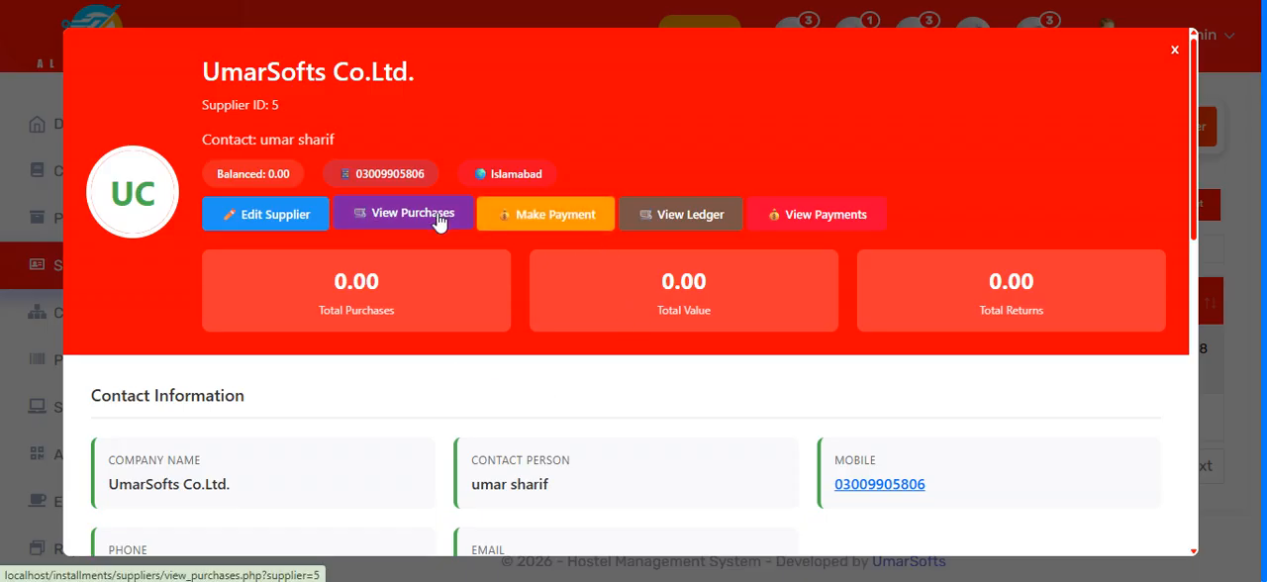
left_click(660, 224)
scroll(702, 350, "down", 3)
scroll(701, 357, "up", 3)
left_click(1175, 51)
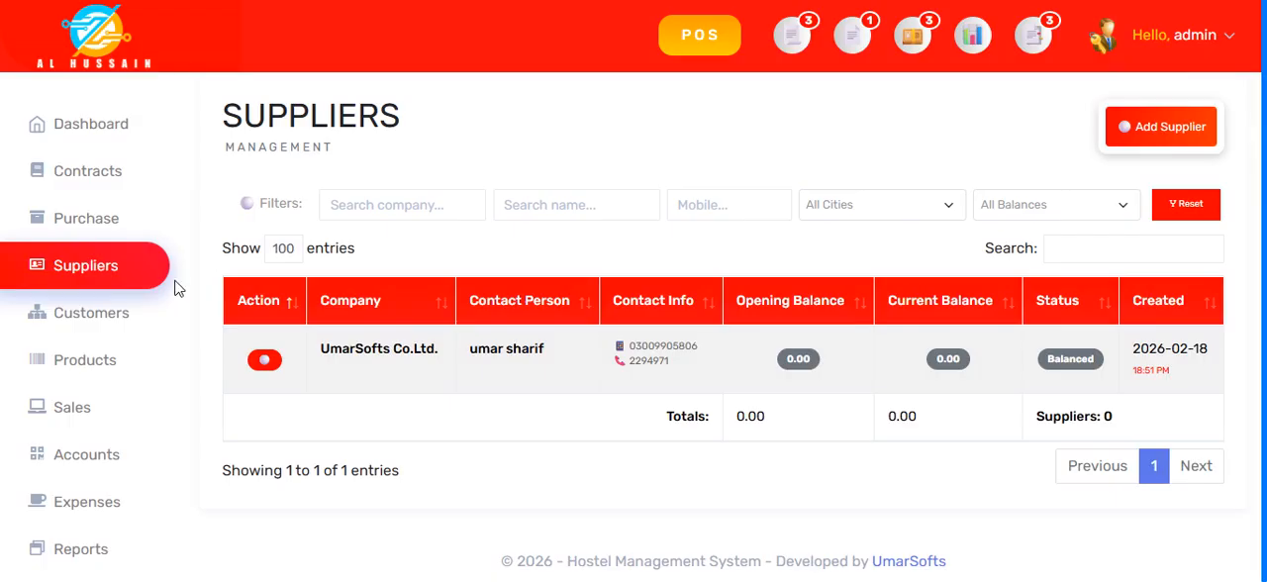
Step: Start a new purchase and fill in the supplier with the contact person's name of UmarSofts Co.Ltd
left_click(84, 236)
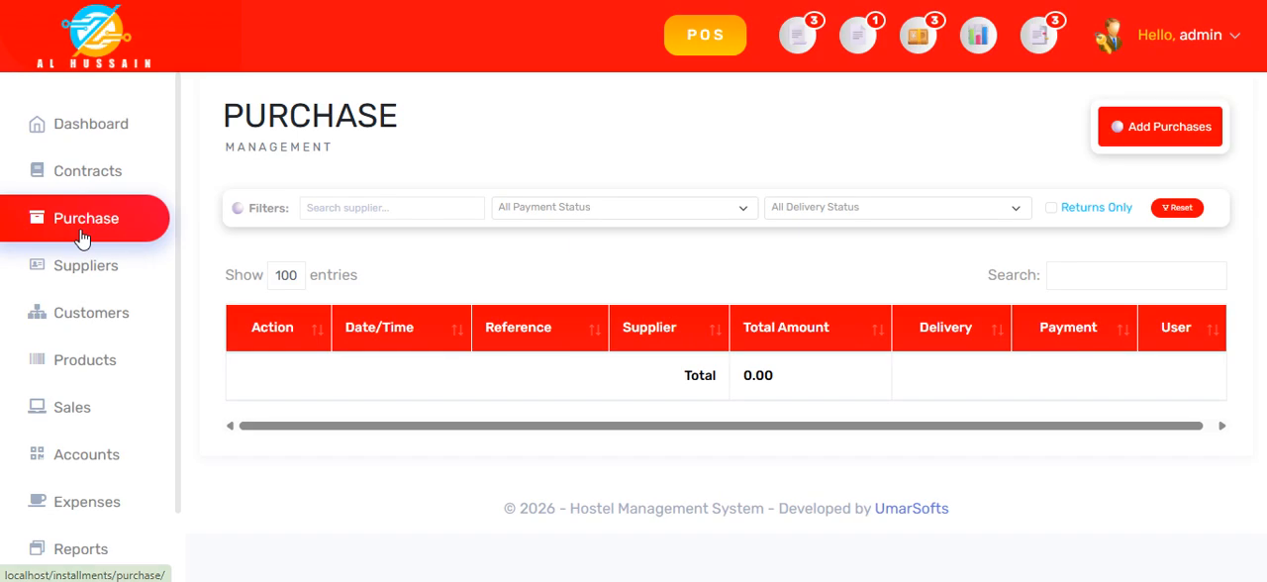
left_click(1141, 136)
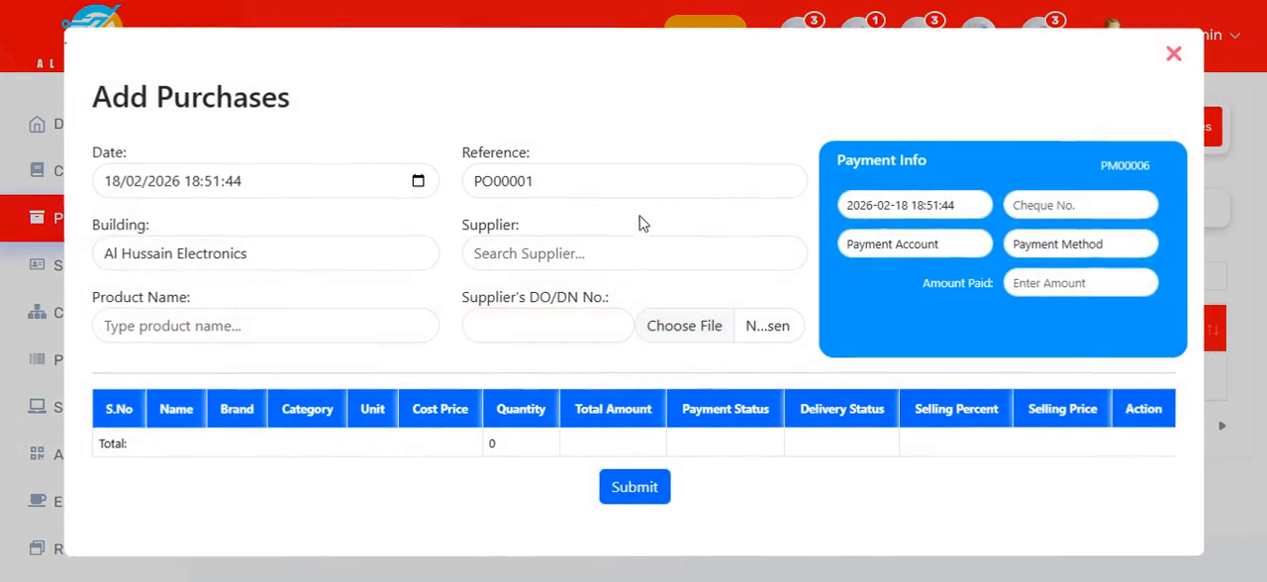
left_click(574, 248)
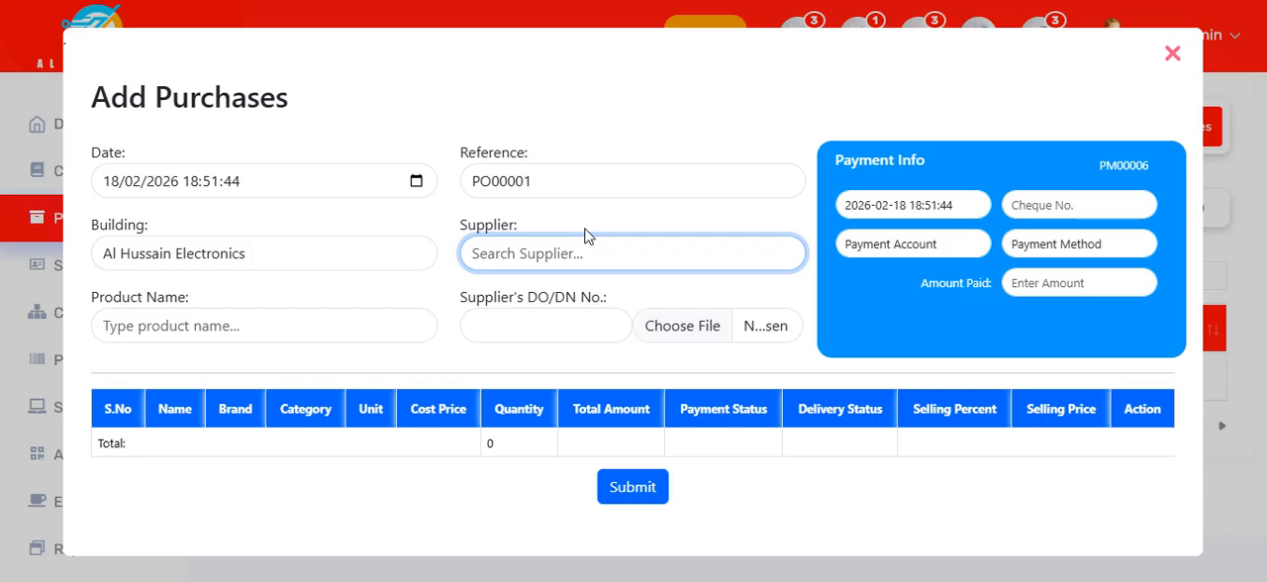
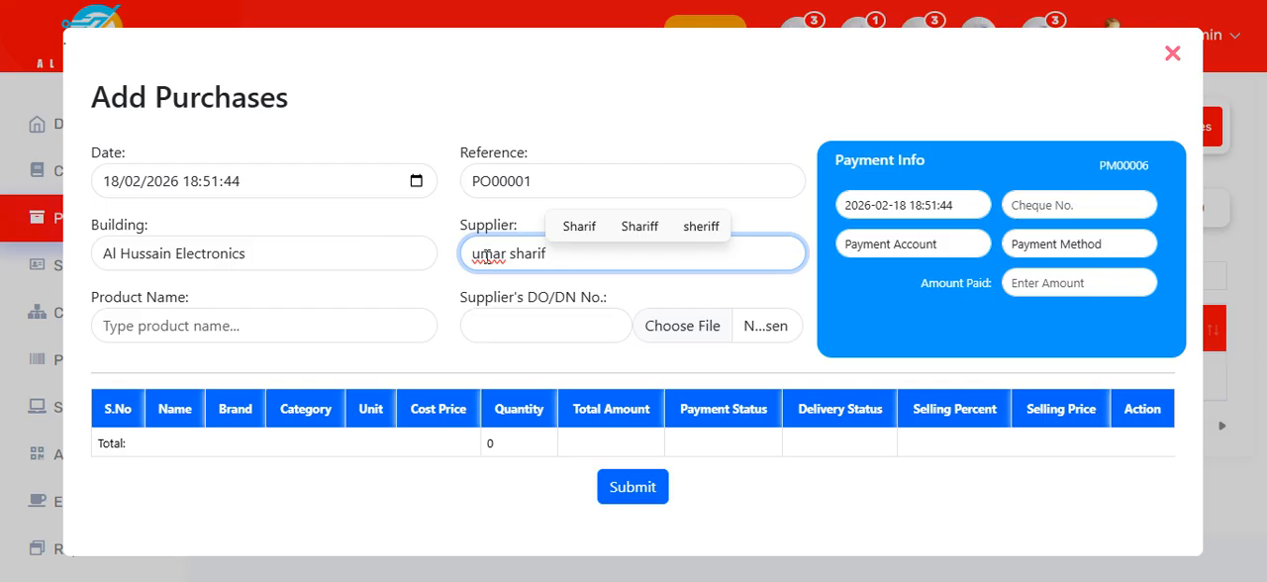
Step: Add the products Infinix and Solid to the purchase
left_click(218, 332)
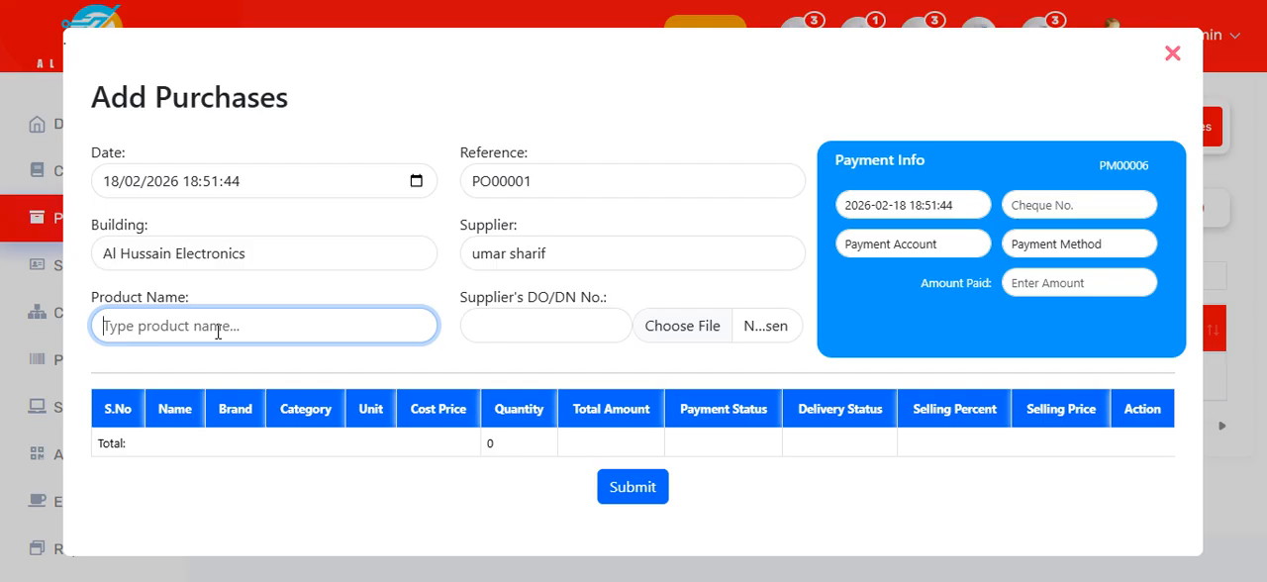
type("in E")
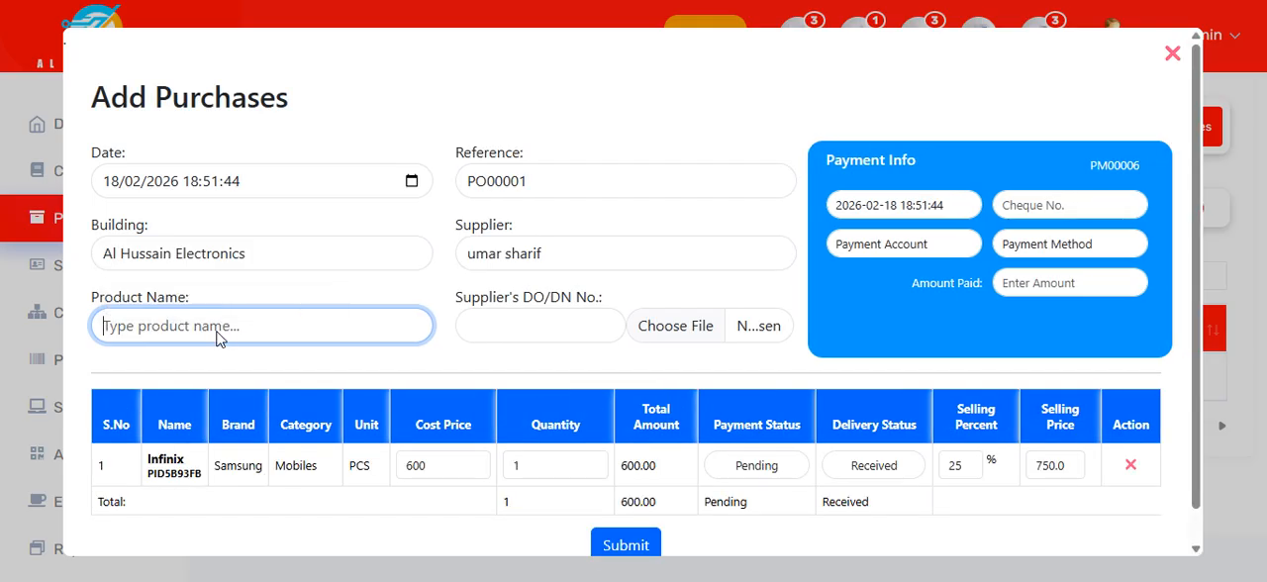
type("l")
key("BackSpace")
type("so")
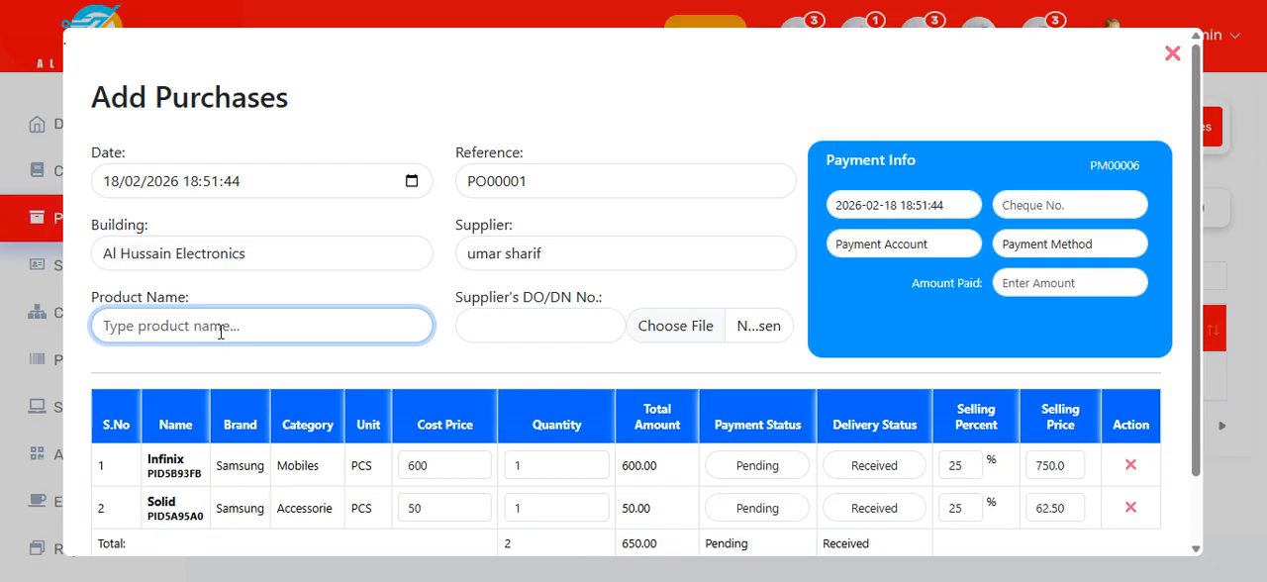
Step: Set the purchase's payment account to Cash Book and its payment method to Cash
scroll(219, 331, "down", 1)
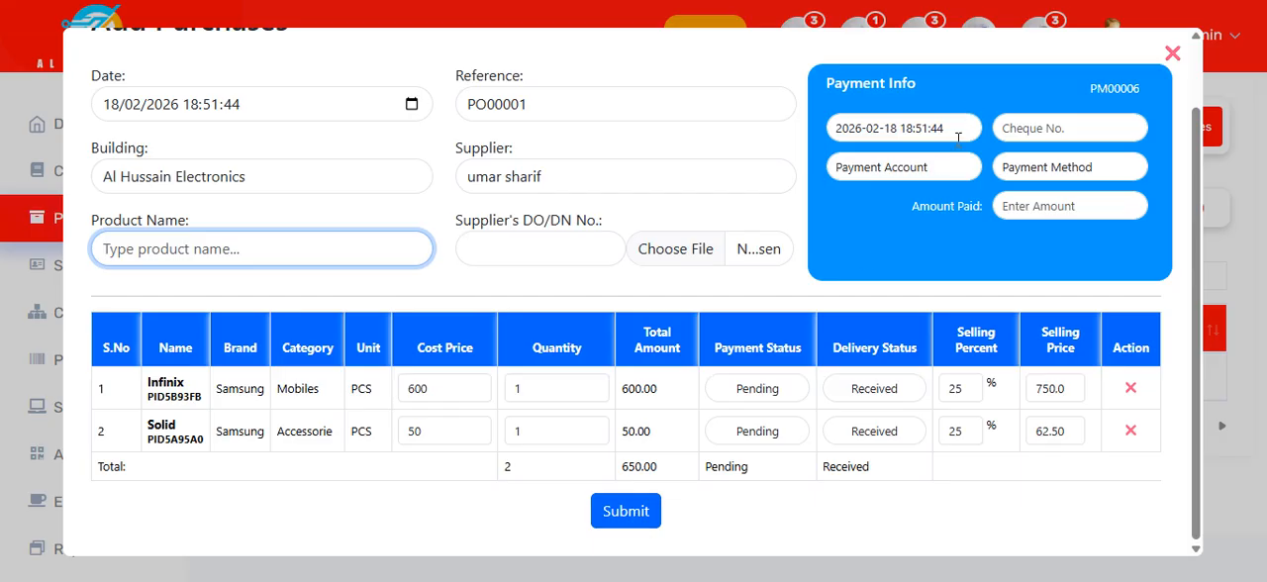
left_click(912, 170)
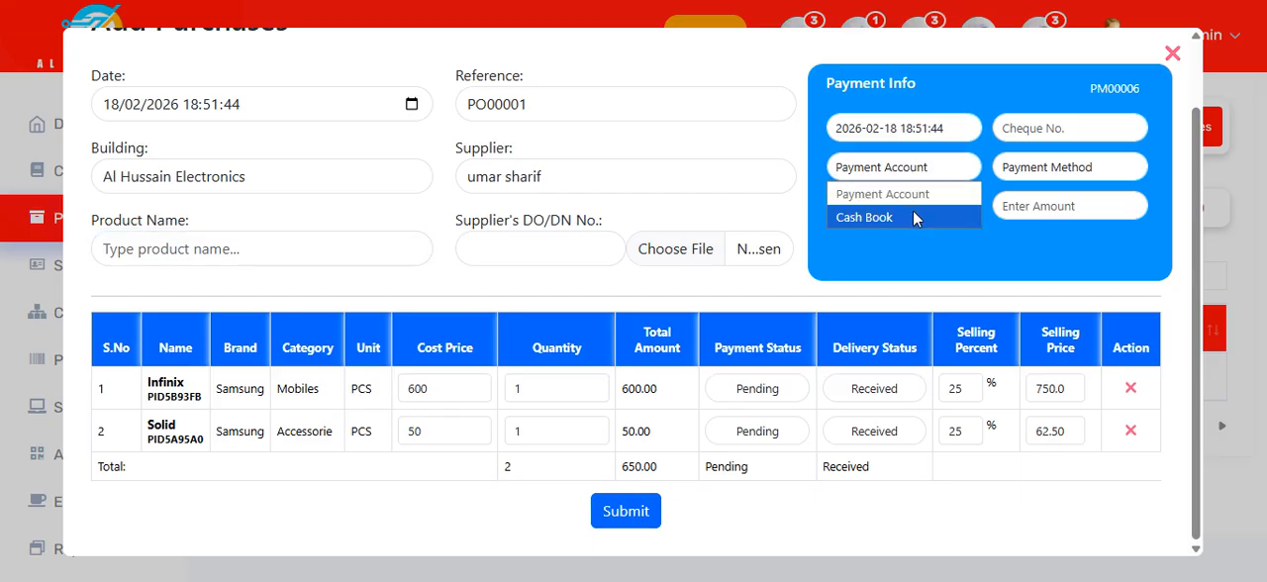
left_click(913, 217)
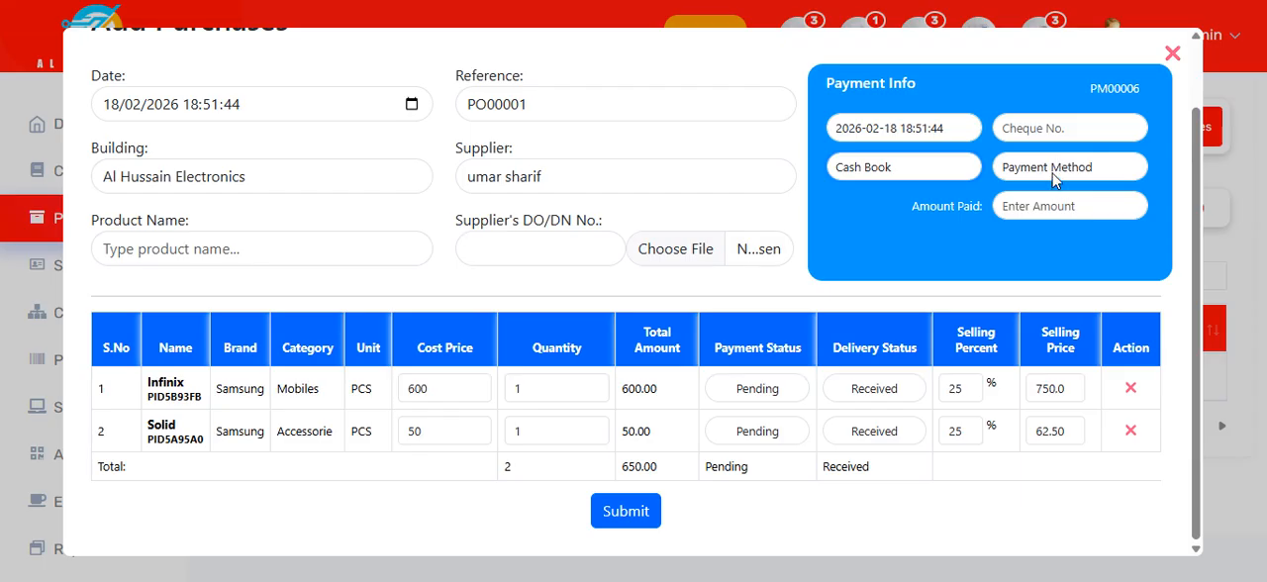
left_click(1054, 175)
left_click(1053, 239)
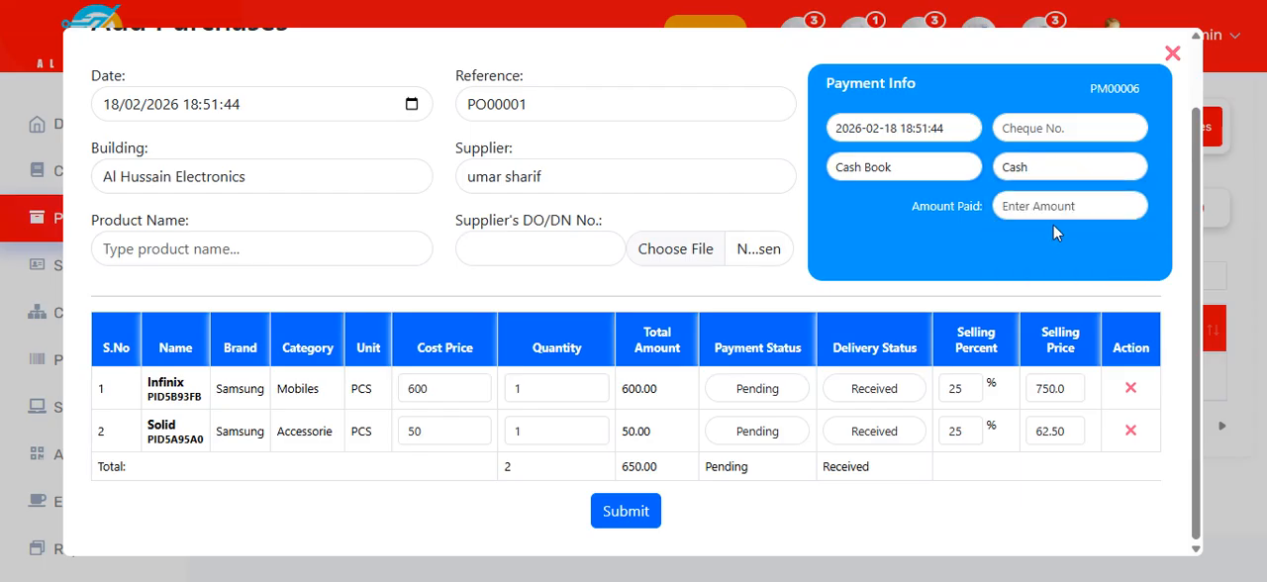
Step: Enter 650 as the amount paid for the purchase
left_click(1061, 202)
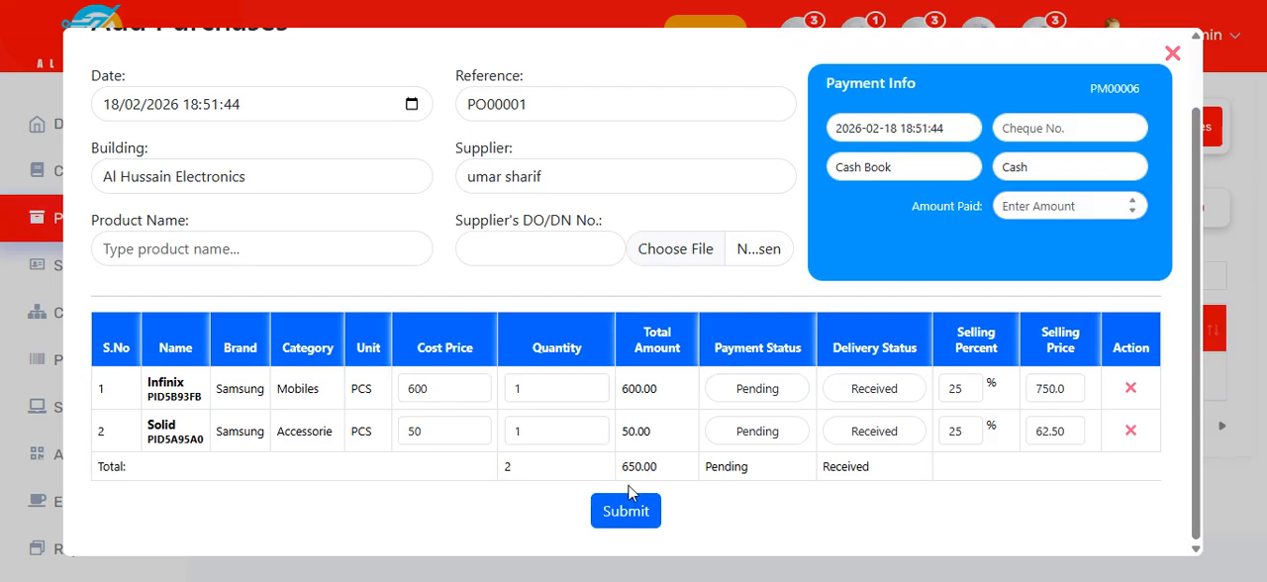
left_click_drag(614, 465, 656, 460)
left_click(1057, 203)
type("654")
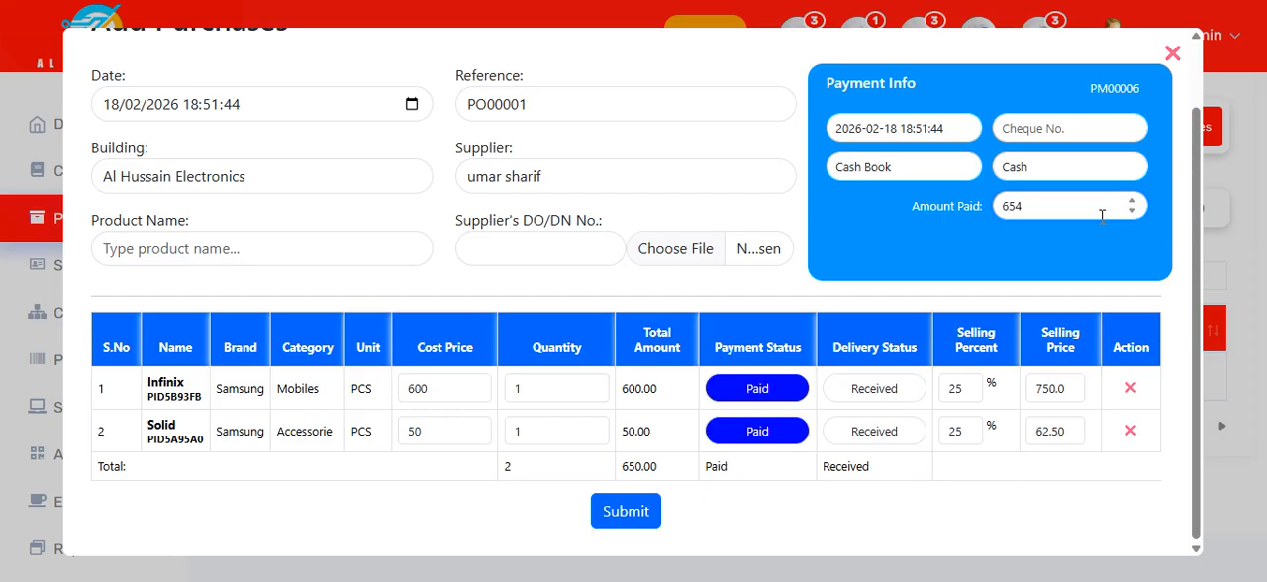
key("BackSpace")
type("0")
Step: Try a partial payment of 300 to compare the items' payment statuses, and restore the amount paid to 650
left_click_drag(1037, 203, 908, 196)
type("300")
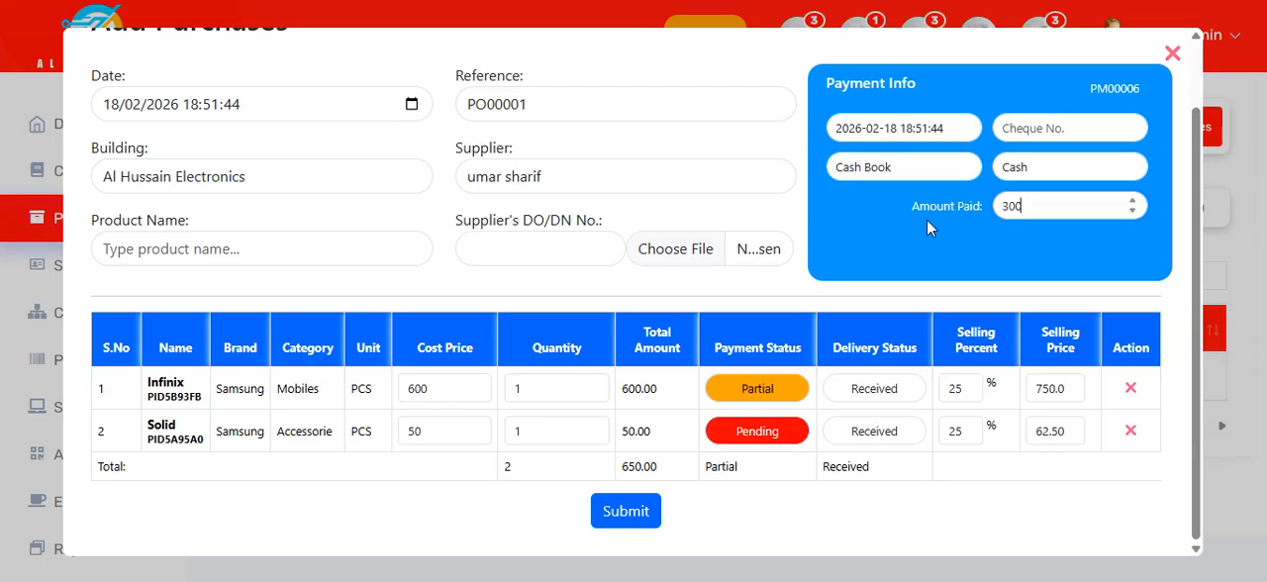
left_click_drag(756, 301, 745, 389)
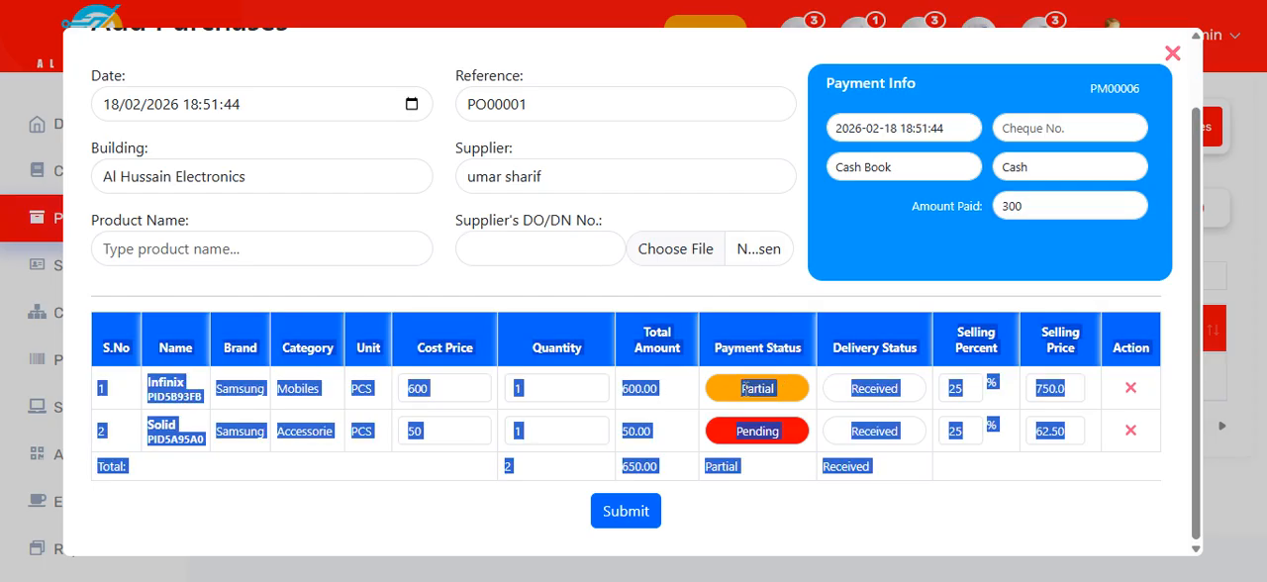
left_click(738, 292)
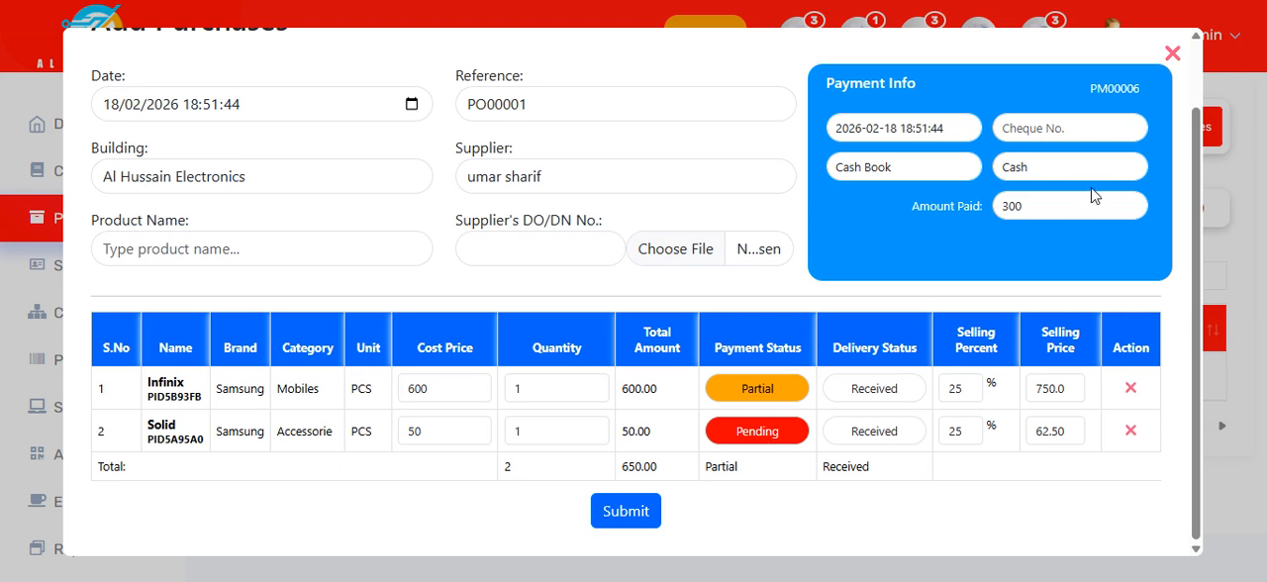
left_click_drag(1067, 200, 912, 208)
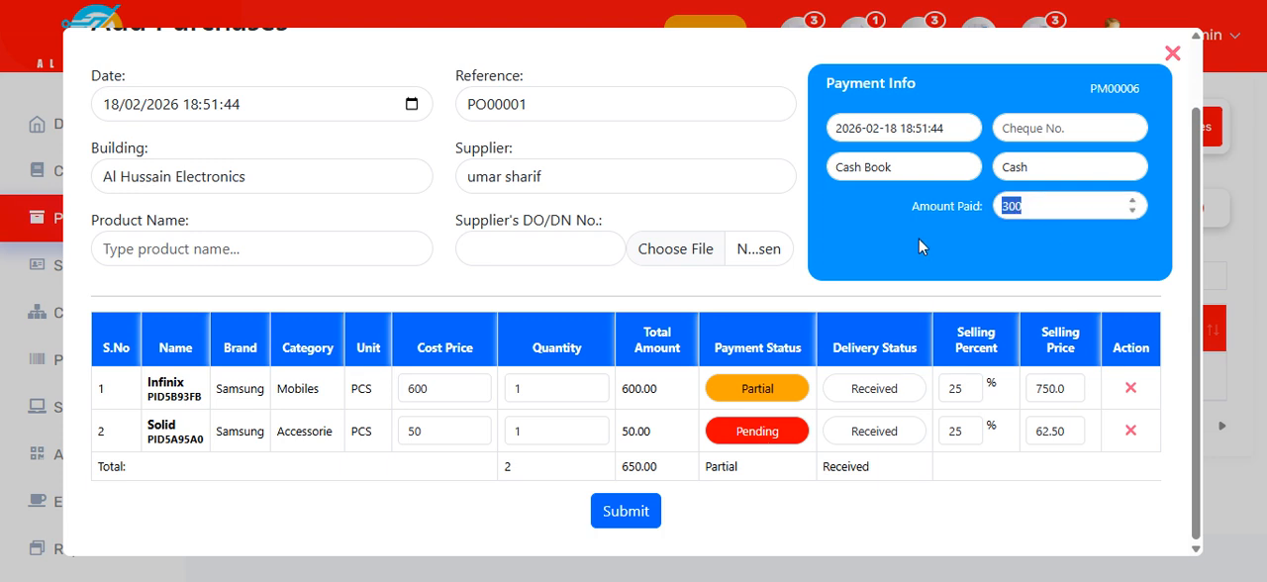
type("650")
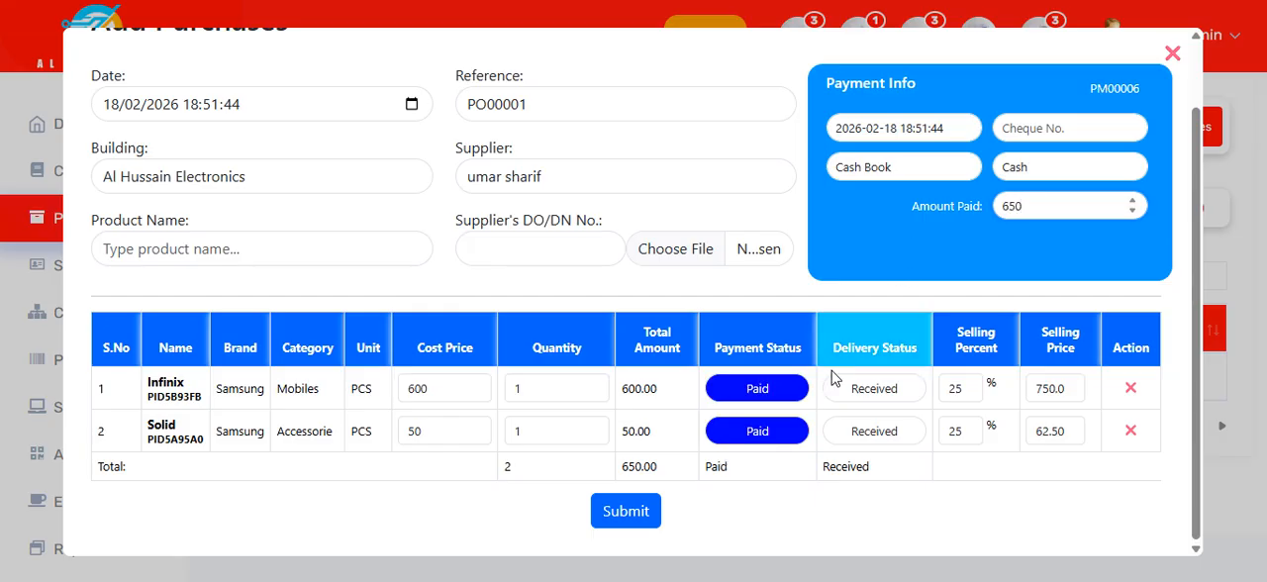
Step: Check the purchase's overall payment and delivery status, and submit the purchase
left_click(794, 521)
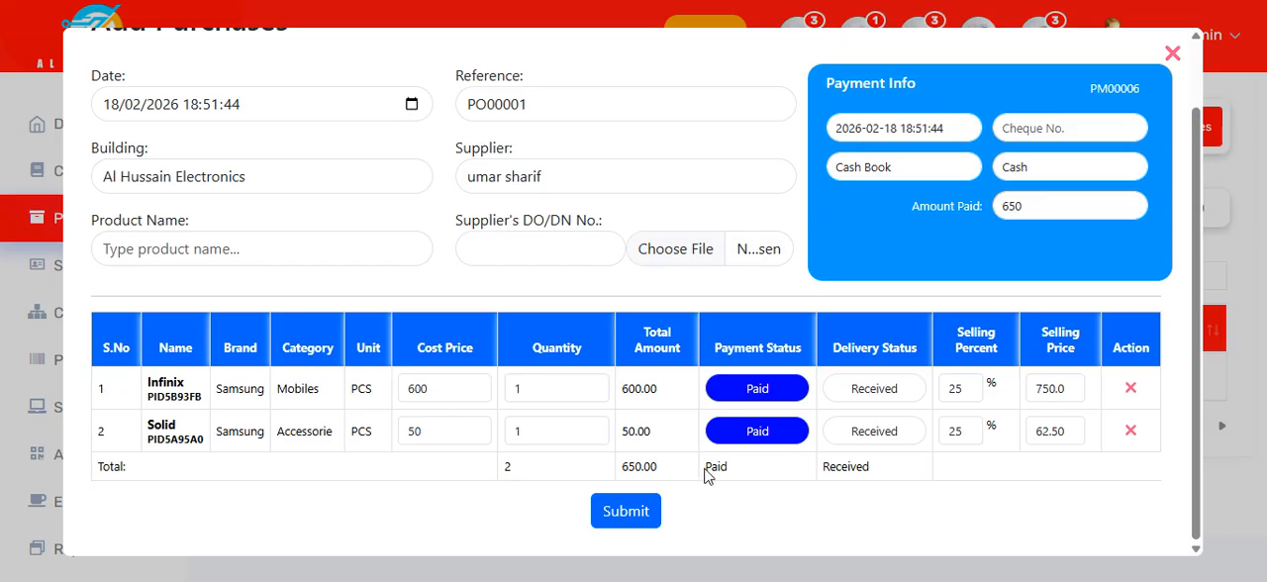
left_click_drag(819, 466, 919, 481)
left_click(737, 522)
left_click(625, 512)
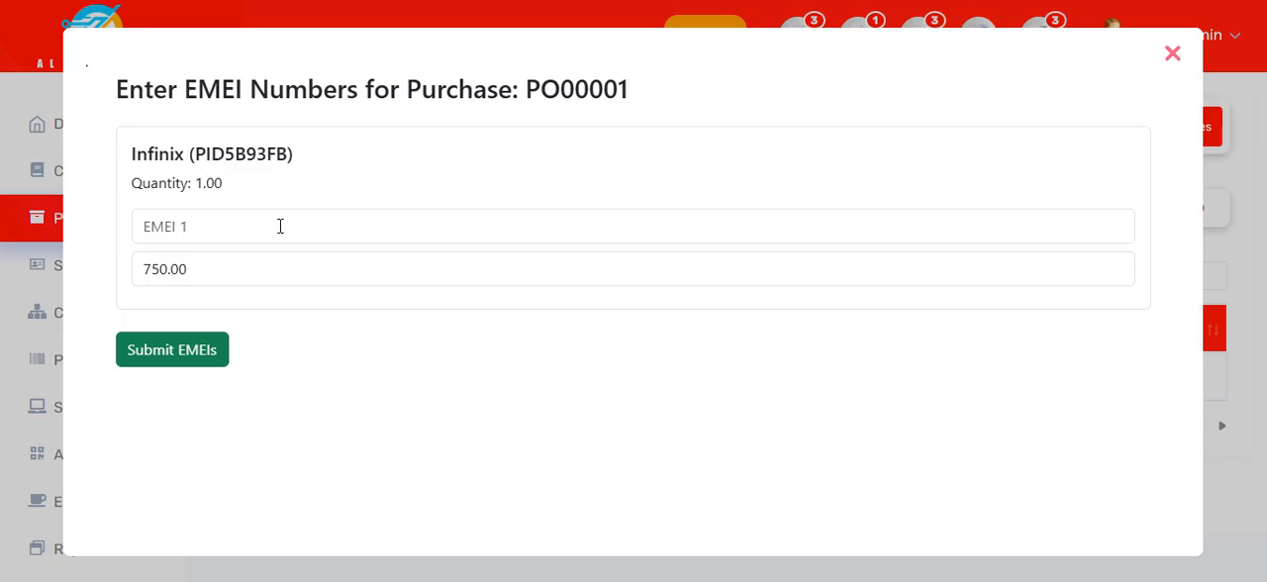
Step: Enter EMEI EL399339 for the Infinix item, set its price to 120, and submit the EMEI details
left_click(280, 226)
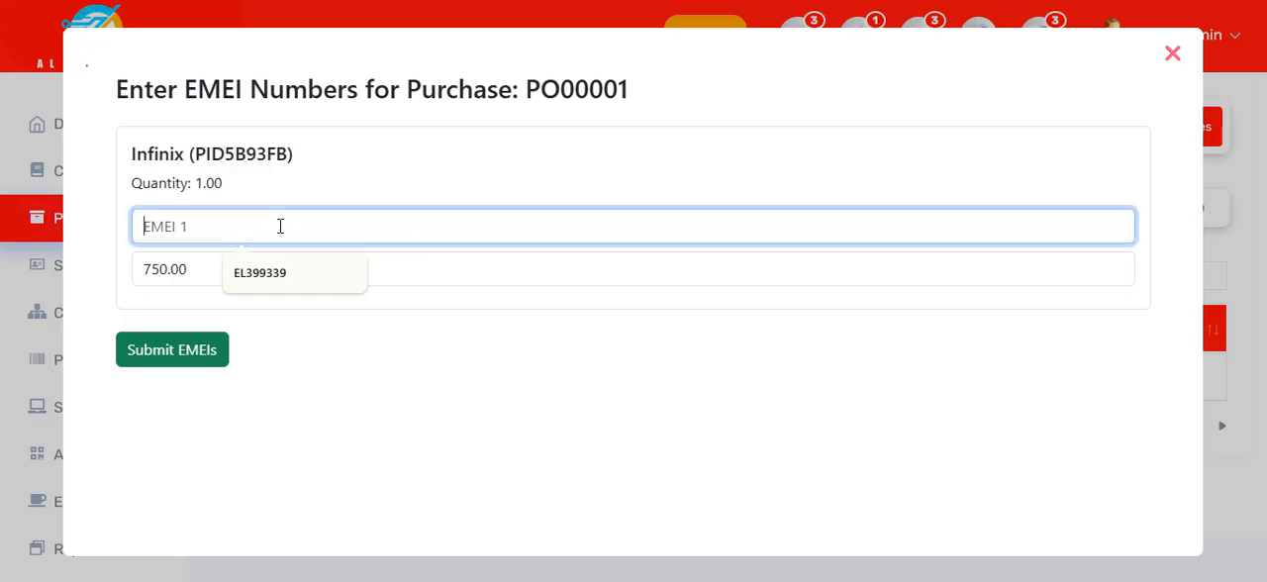
left_click(285, 276)
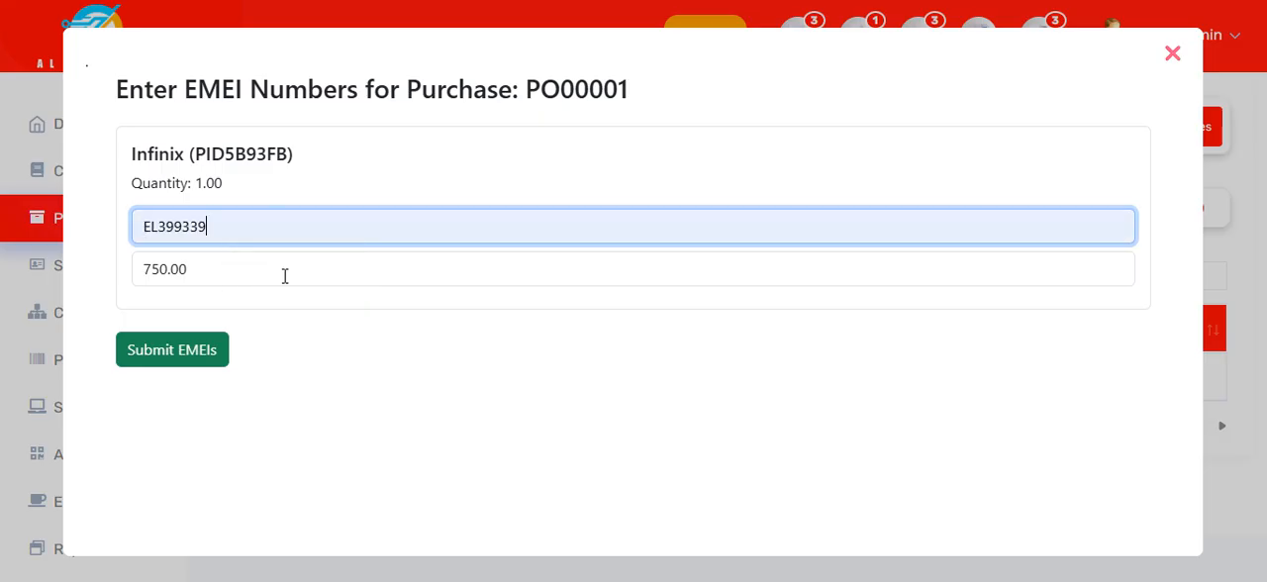
left_click_drag(229, 269, 126, 275)
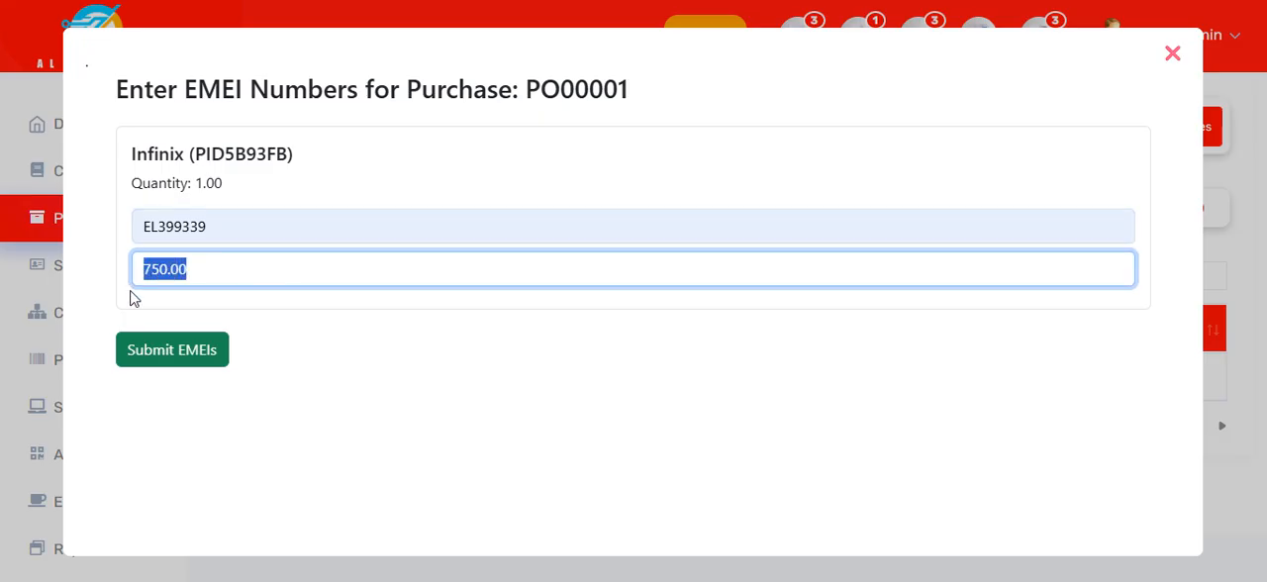
type("12")
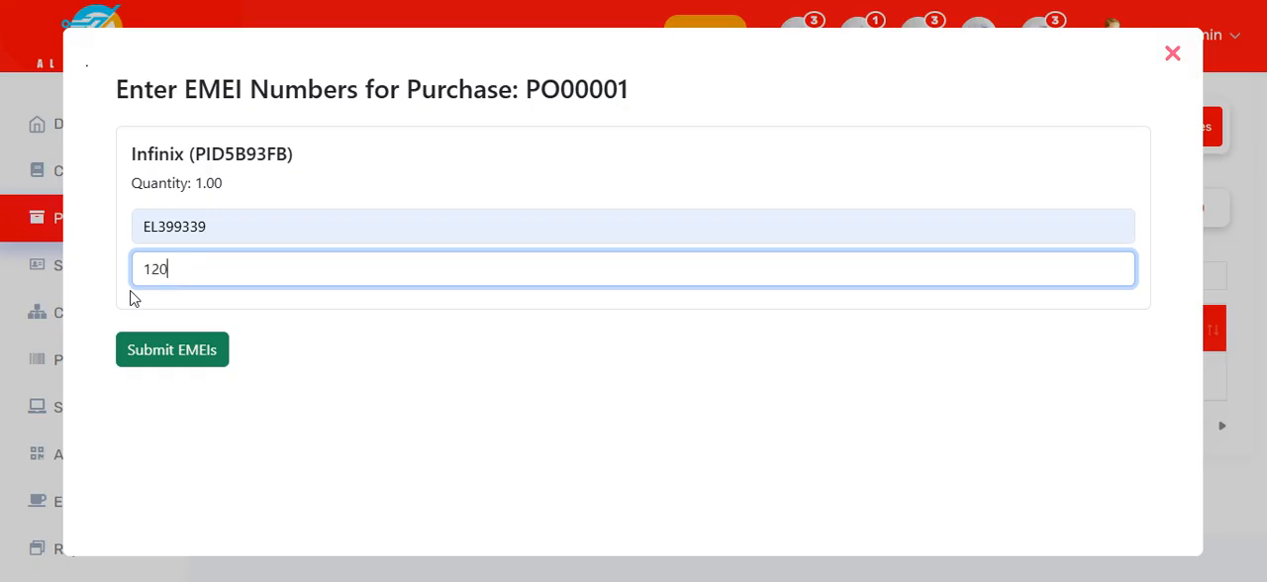
left_click(168, 354)
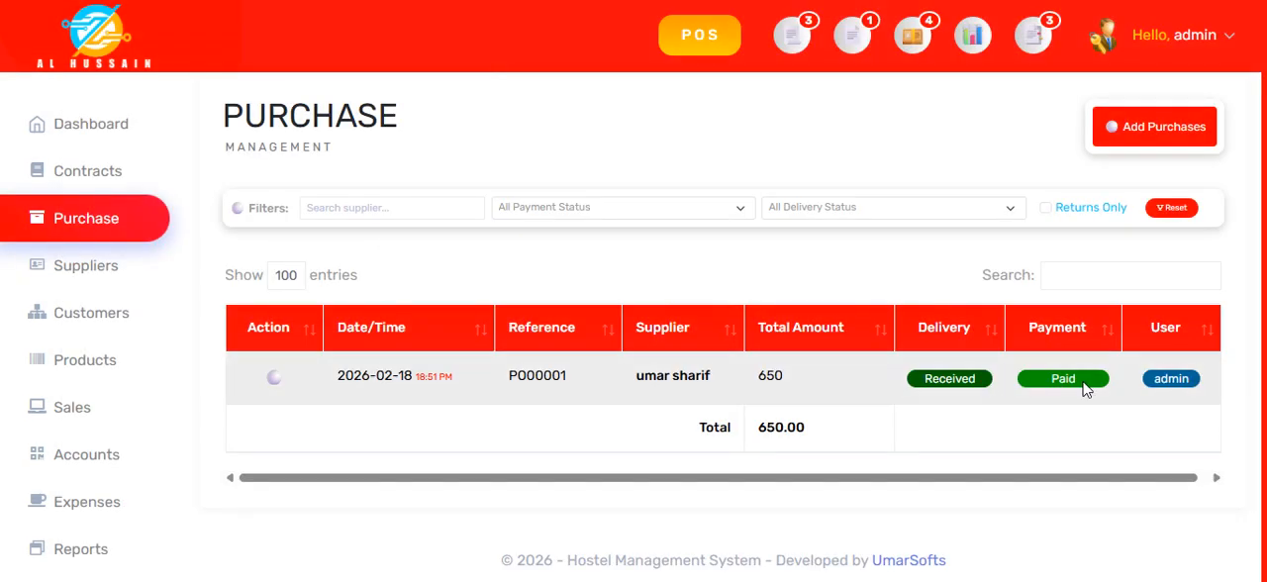
Step: Review the document of the 2026-02-18 purchase from the purchase list, from supplier details to payment totals, and close it
left_click(486, 389)
scroll(518, 342, "down", 2)
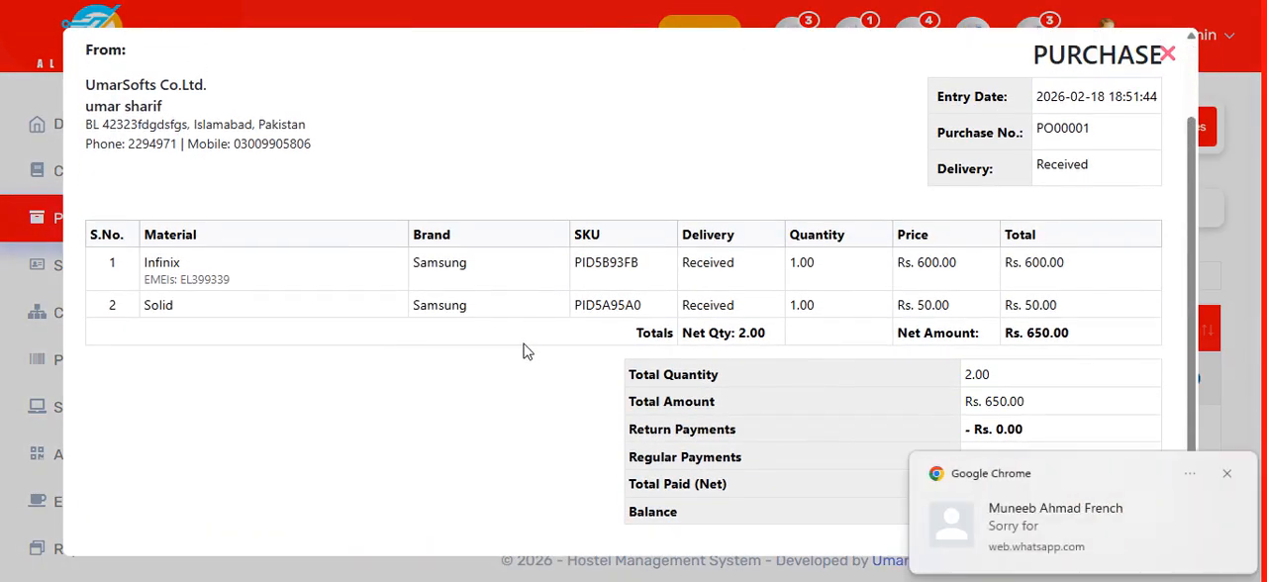
scroll(524, 348, "down", 1)
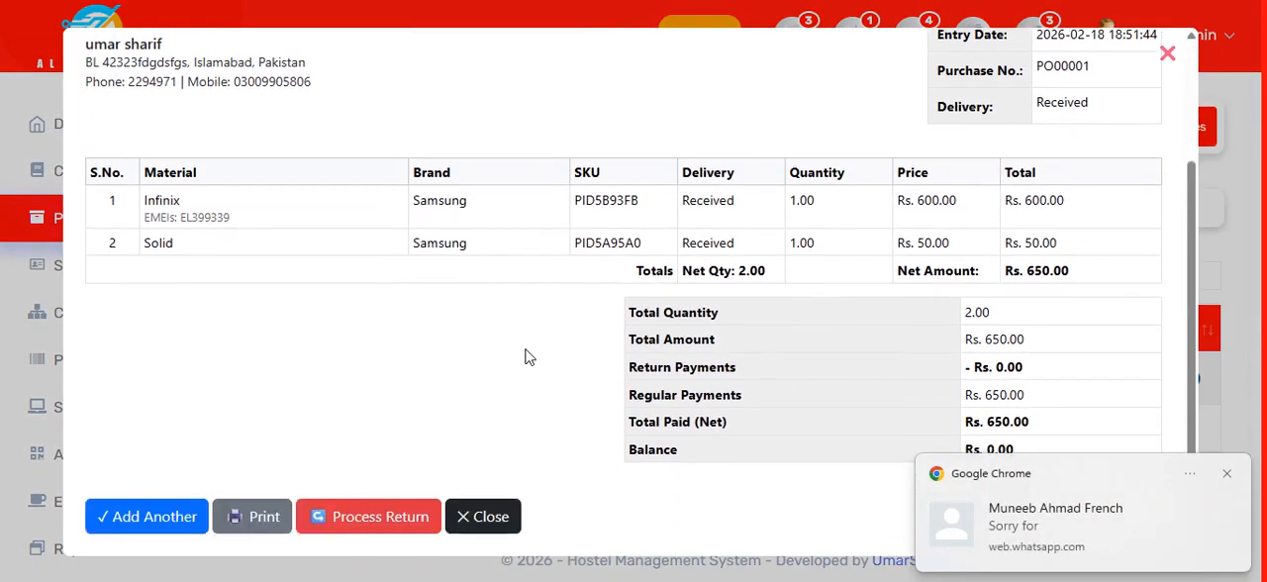
left_click(1225, 475)
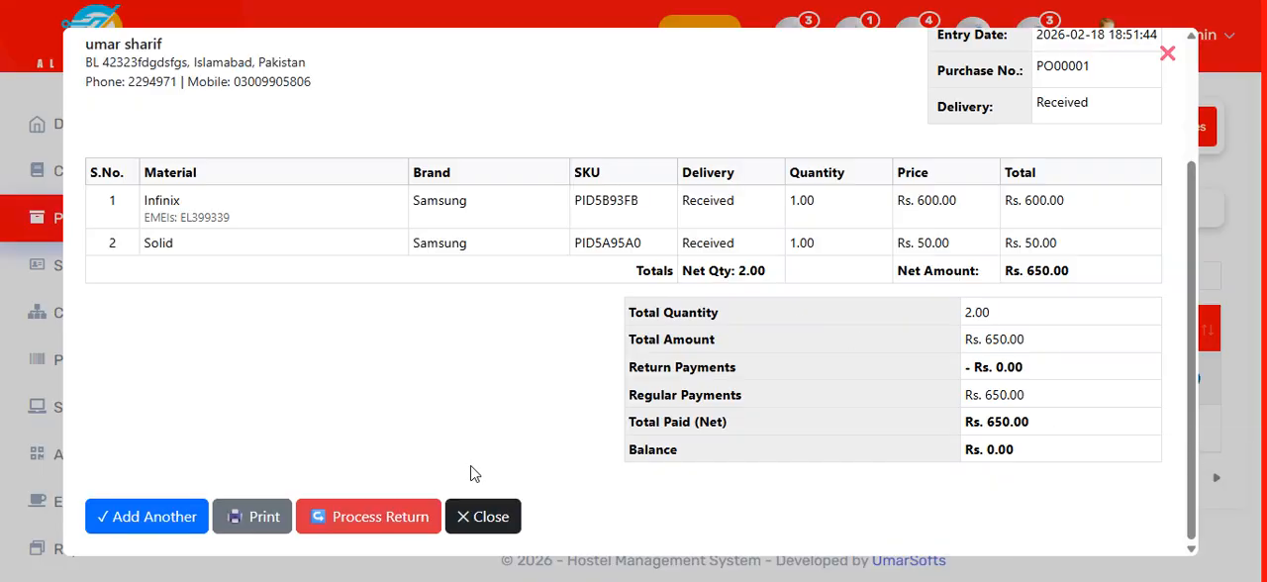
scroll(467, 363, "up", 3)
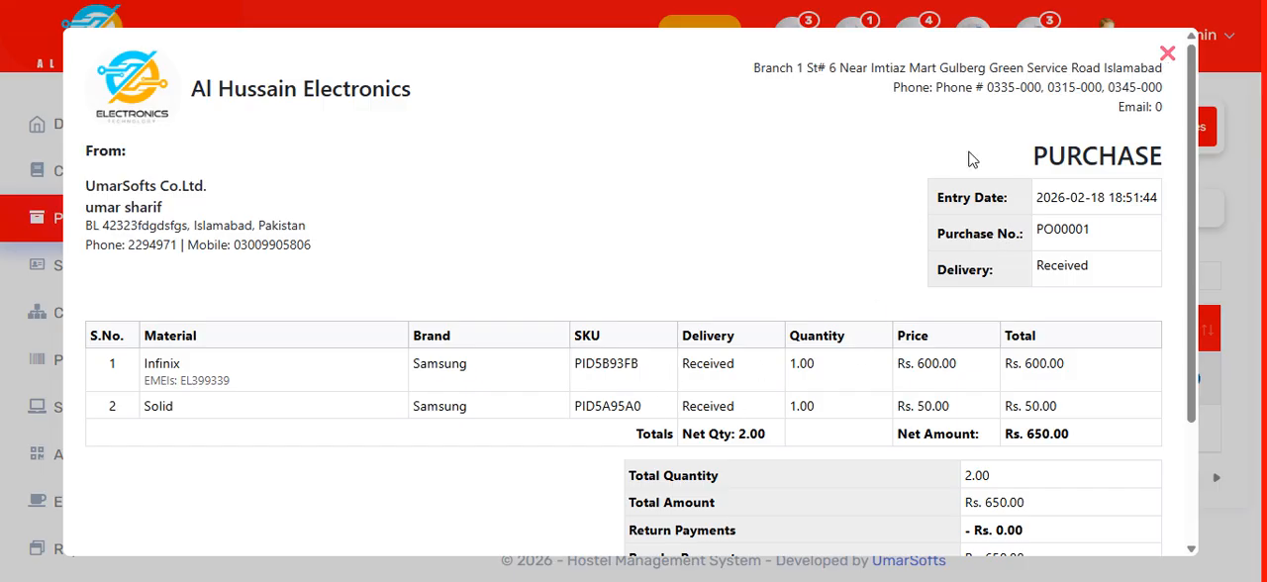
left_click(1168, 55)
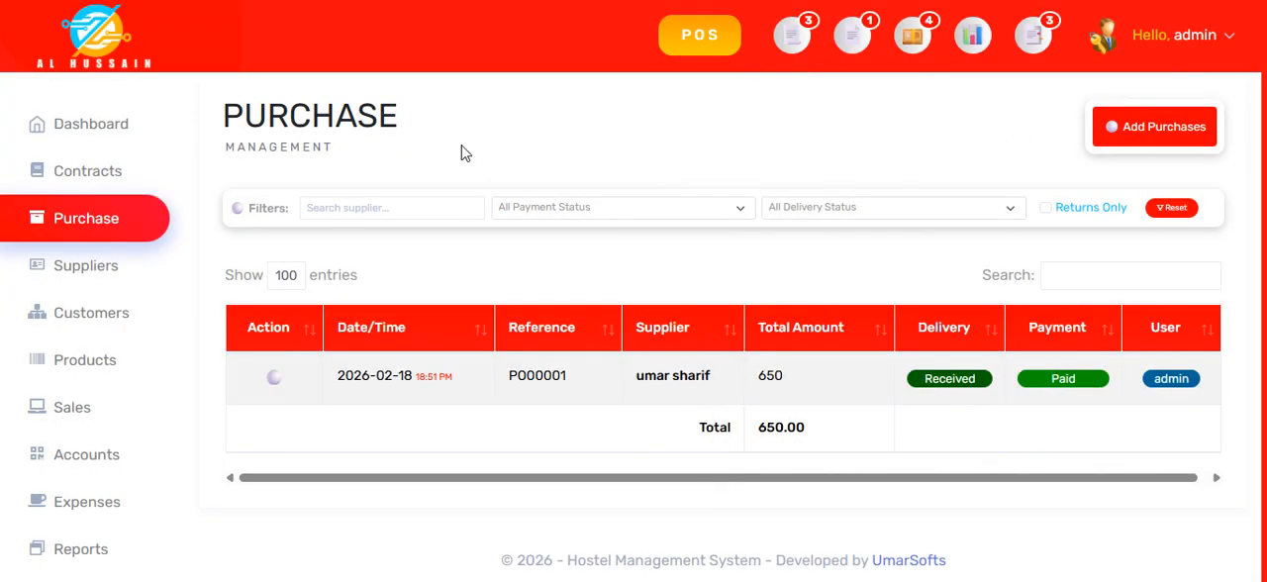
Step: View the UmarSofts Co.Ltd. profile in the suppliers list to check its purchase totals
left_click(76, 275)
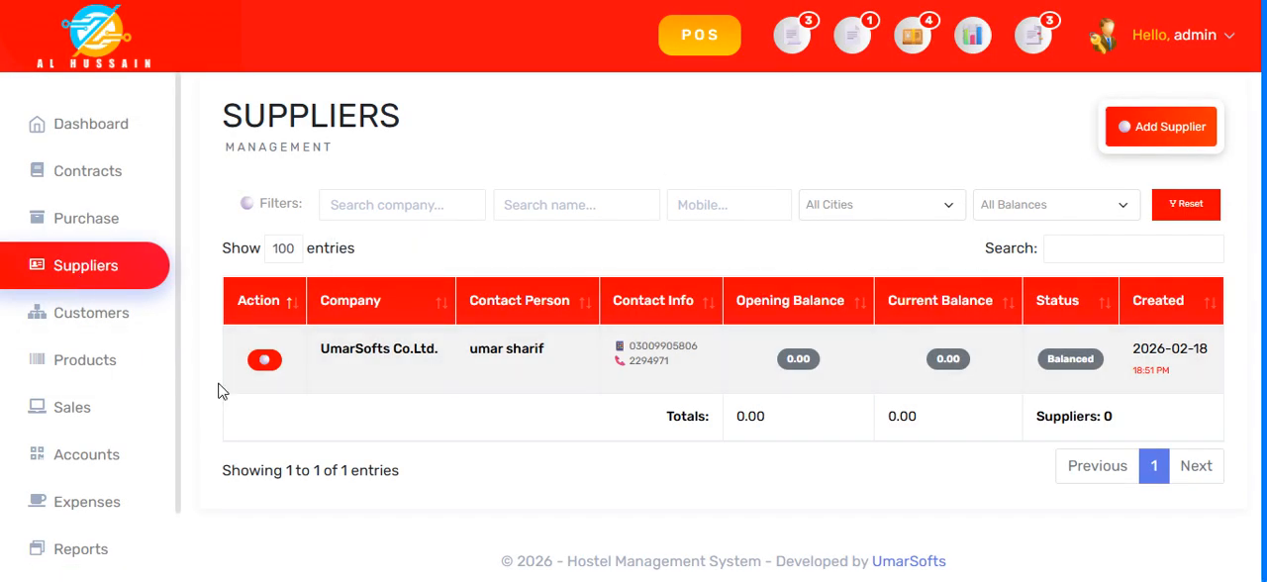
left_click(389, 368)
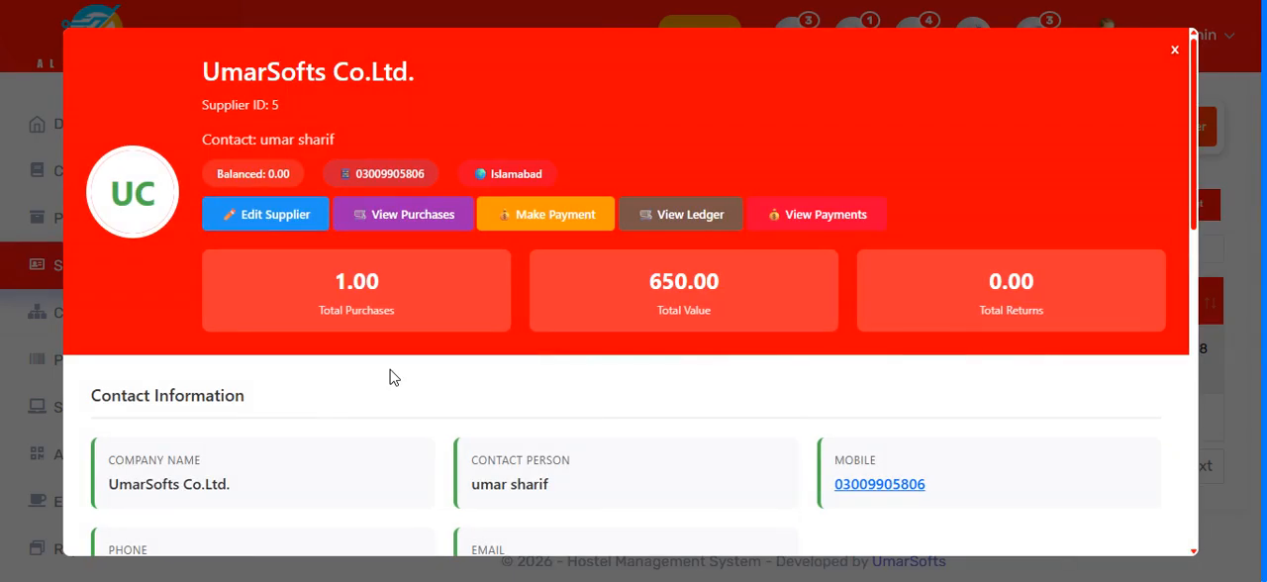
Step: Open the UmarSofts Co.Ltd. supplier ledger and review its February 2026 balances, purchase and payment entries
left_click(699, 216)
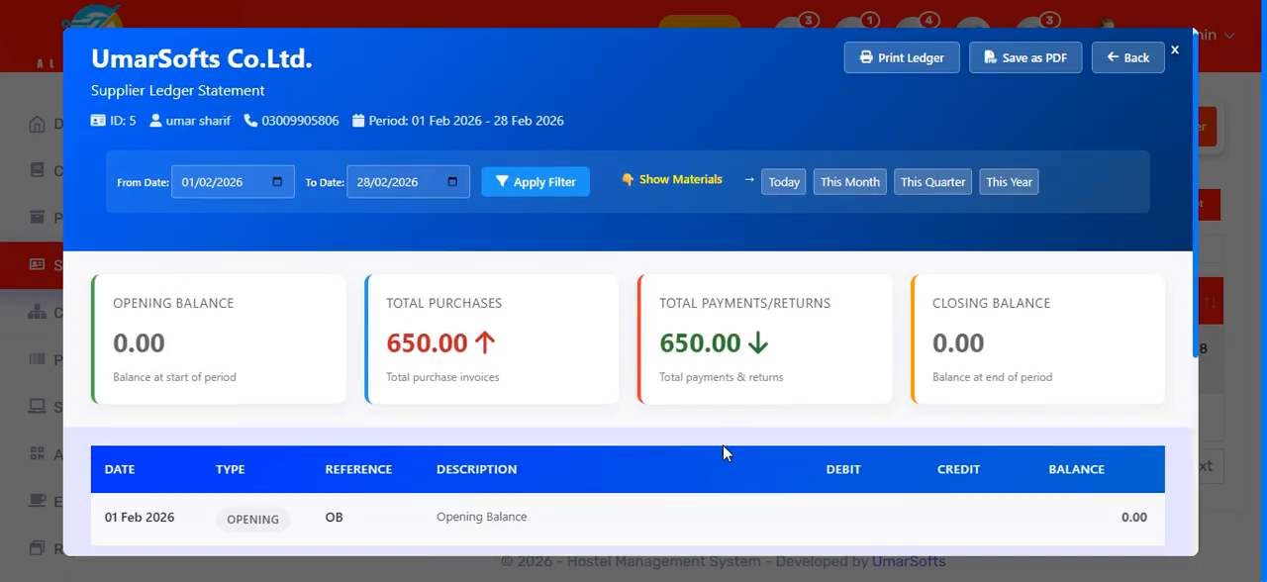
scroll(719, 446, "down", 4)
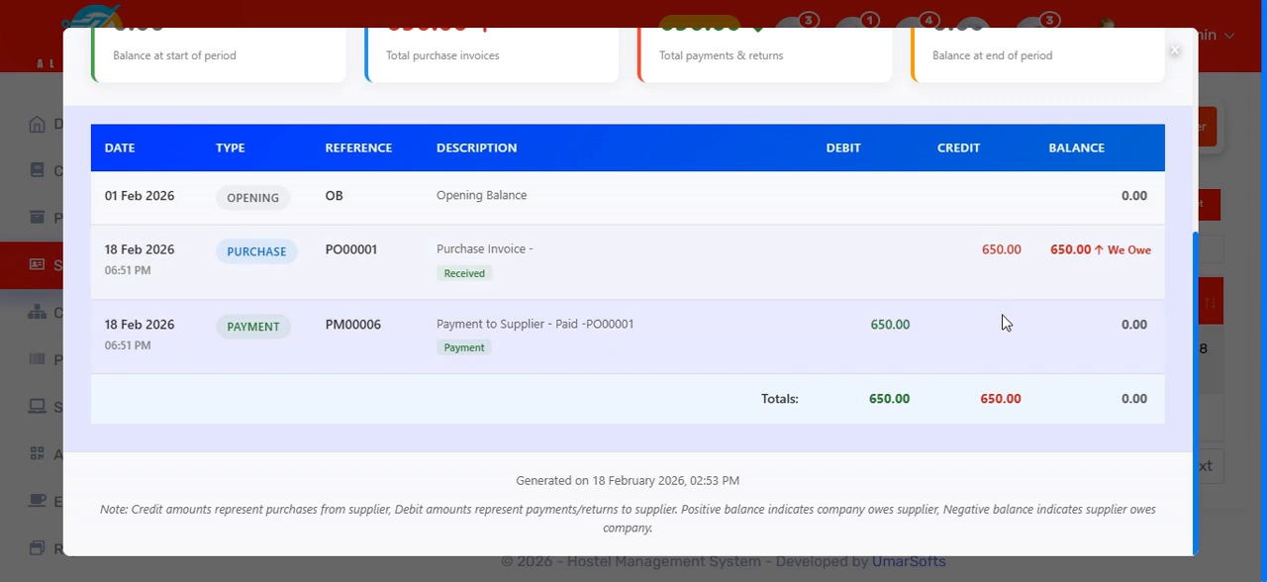
scroll(1027, 479, "up", 4)
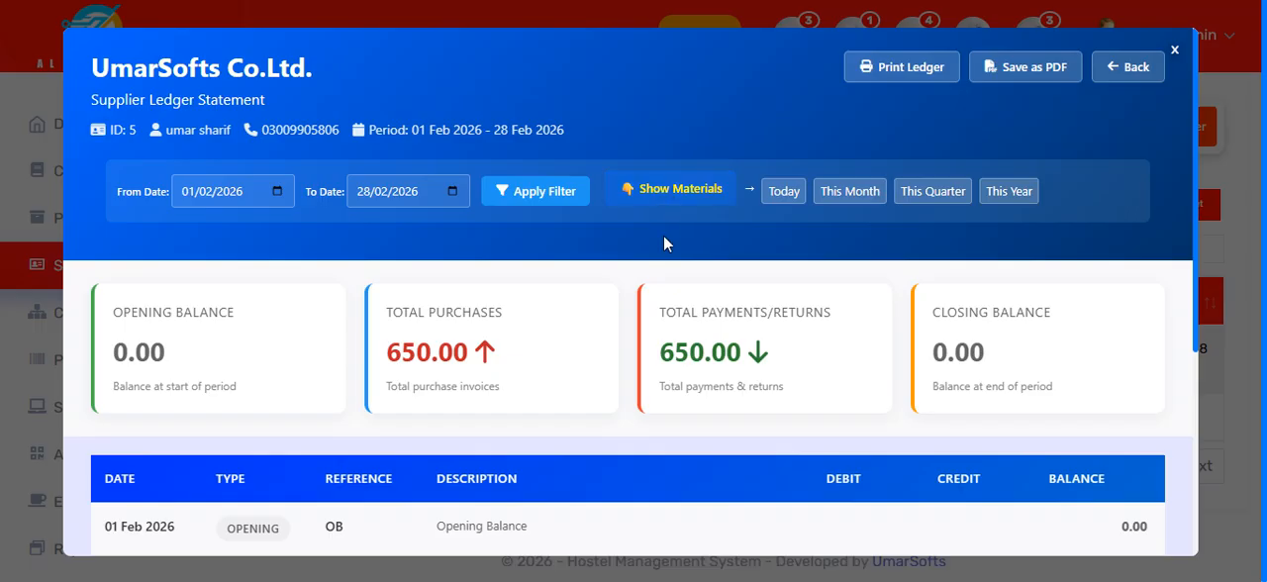
scroll(663, 240, "down", 4)
scroll(432, 274, "up", 1)
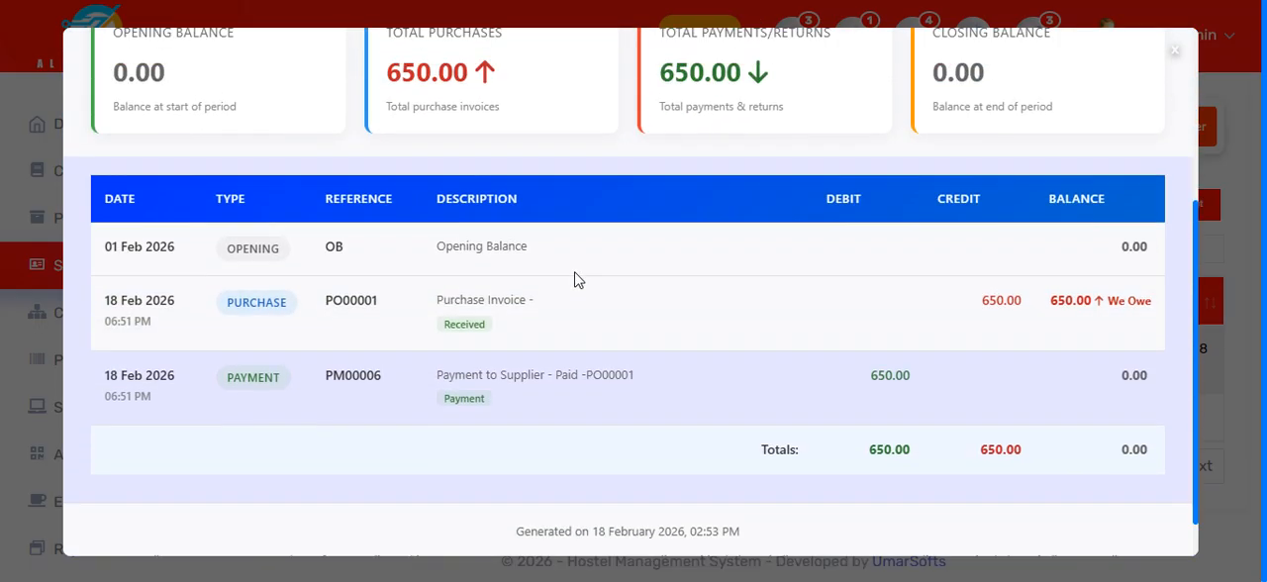
Step: Show the materials in the supplier ledger, review the purchased products' details, and return to the supplier profile
scroll(577, 281, "up", 4)
left_click(676, 190)
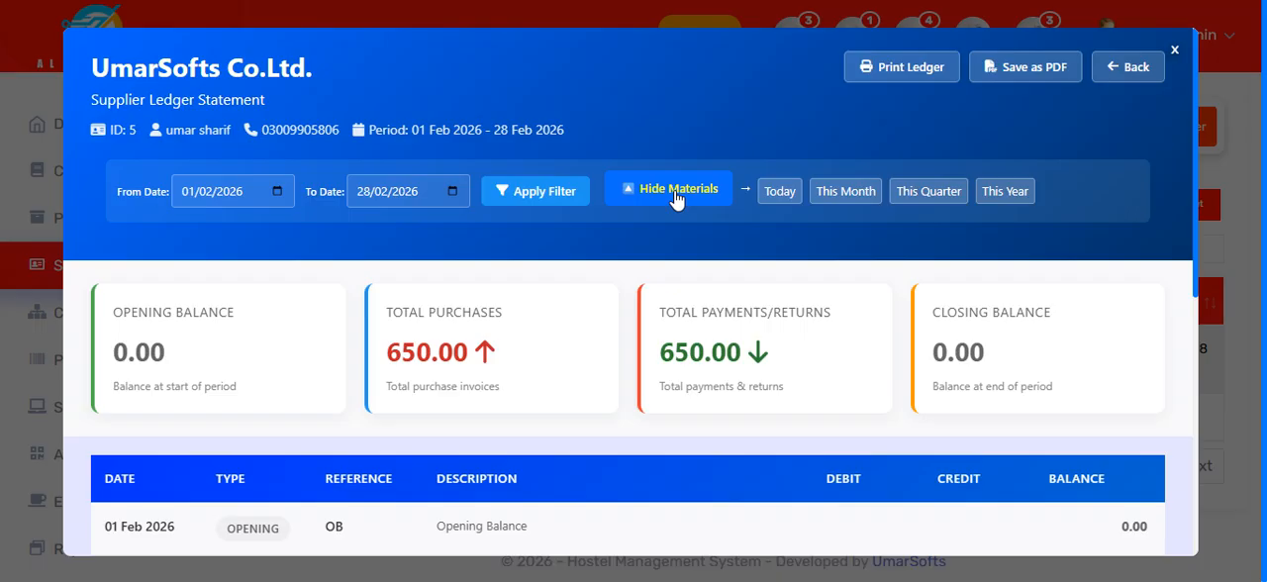
scroll(673, 242, "down", 5)
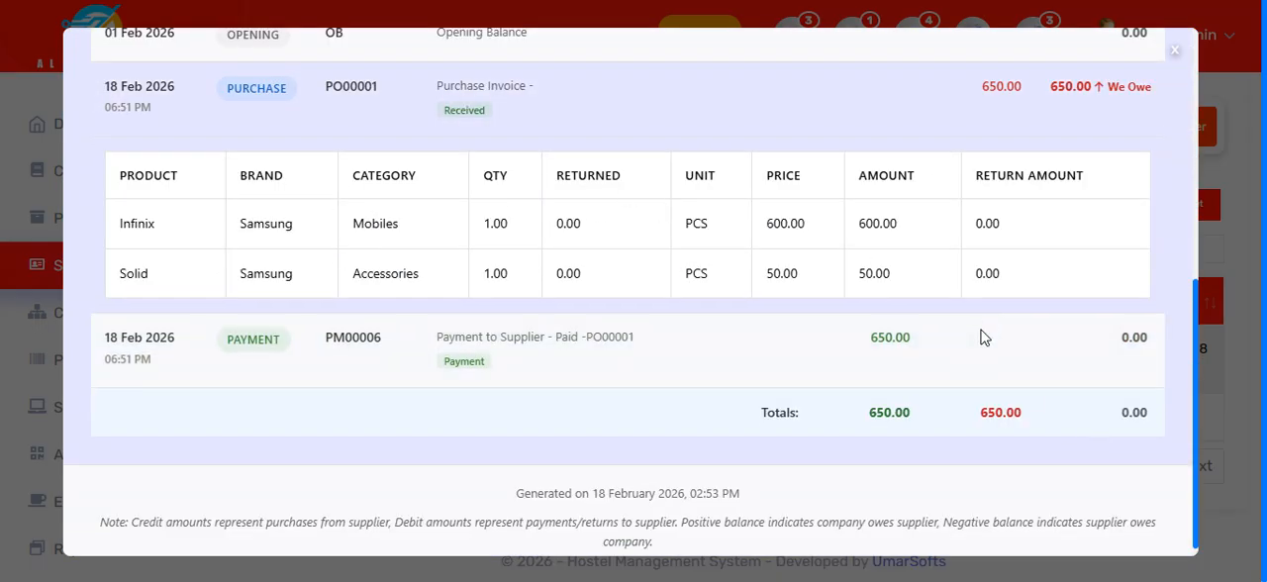
scroll(980, 336, "up", 5)
scroll(978, 332, "up", 2)
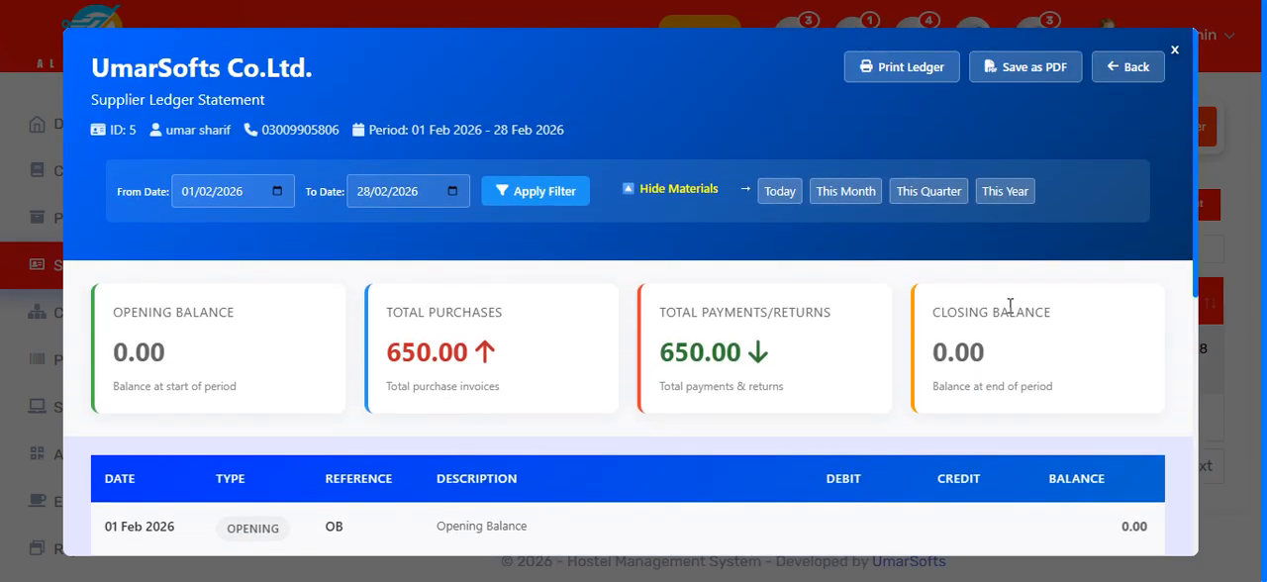
left_click(1144, 73)
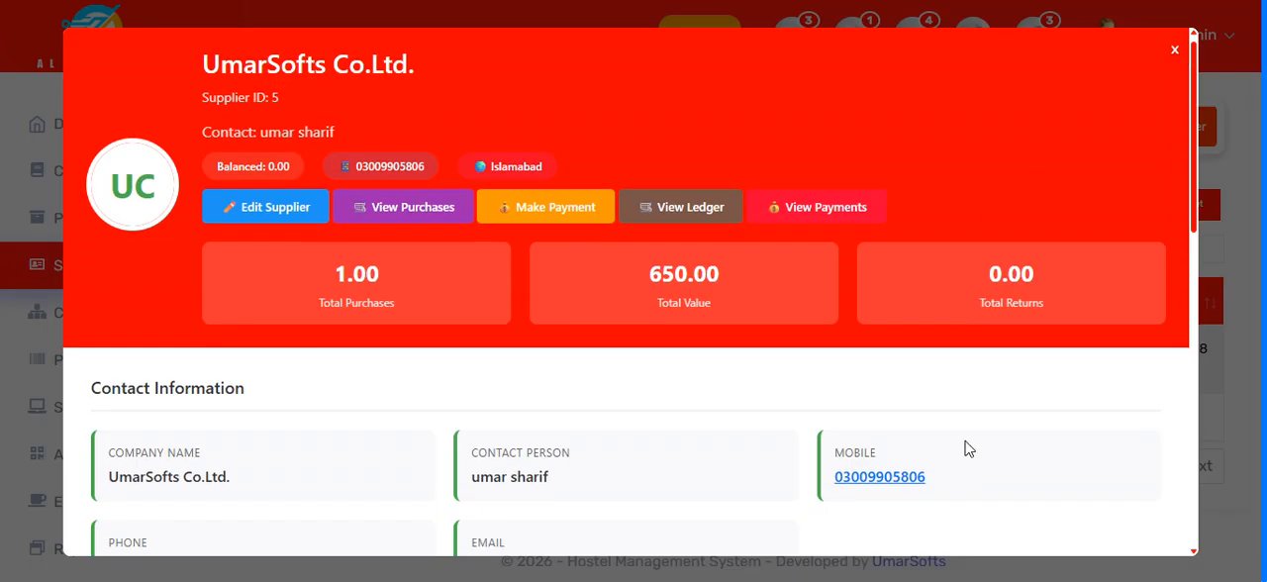
Step: Review the supplier profile's contact, location and financial information and its timeline, and close the profile
scroll(973, 442, "down", 4)
scroll(1092, 445, "down", 5)
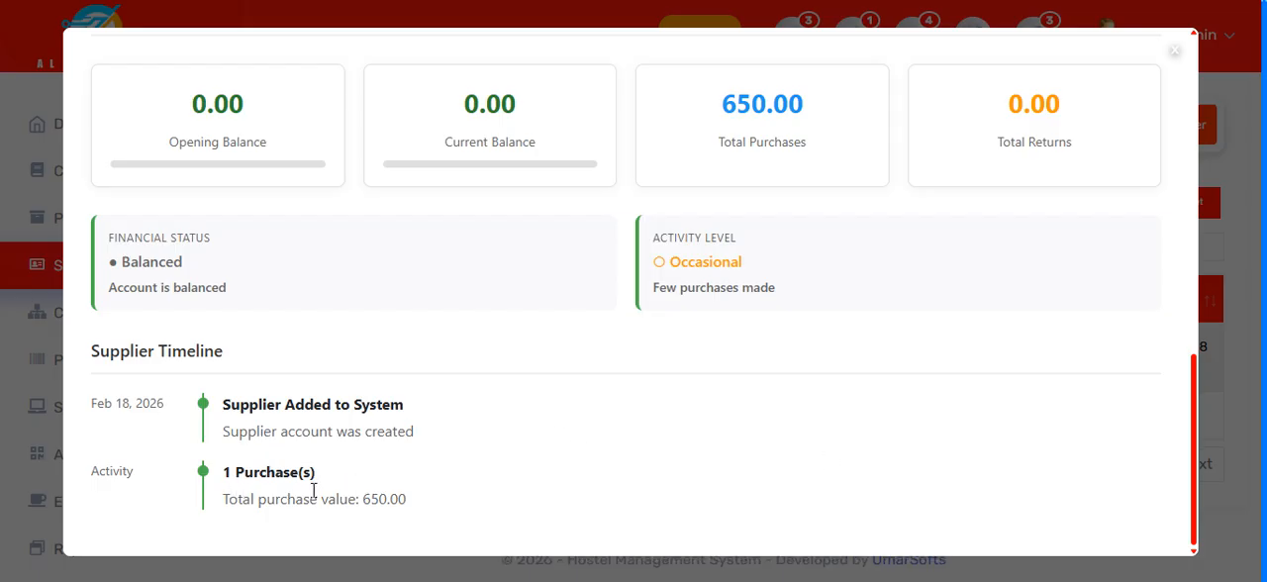
scroll(1123, 195, "up", 10)
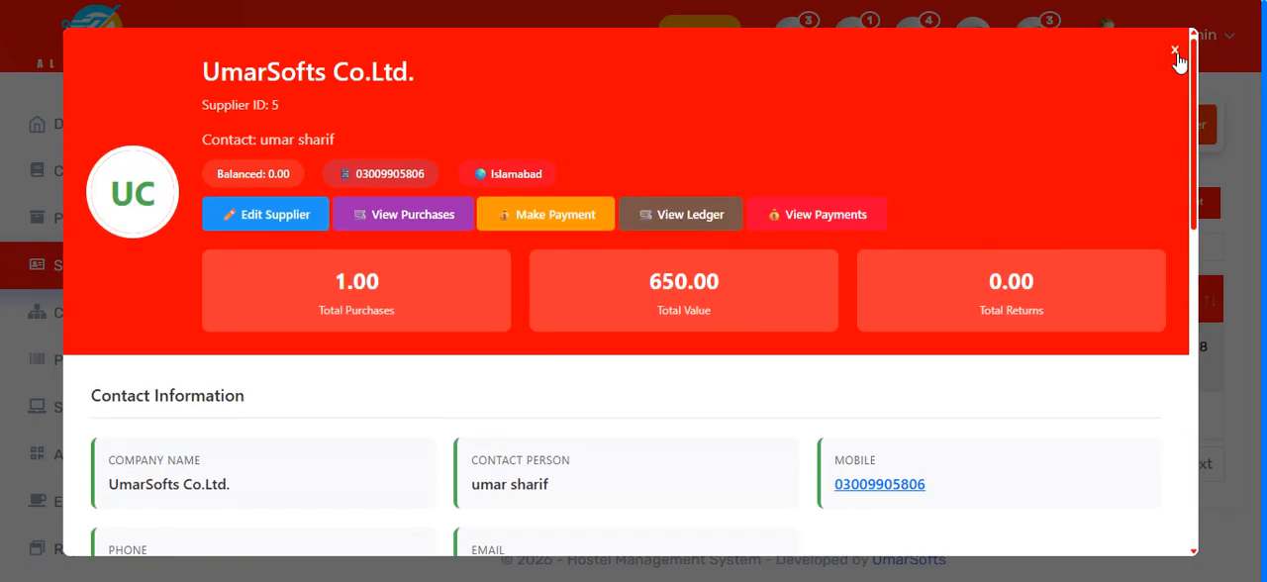
left_click(1174, 50)
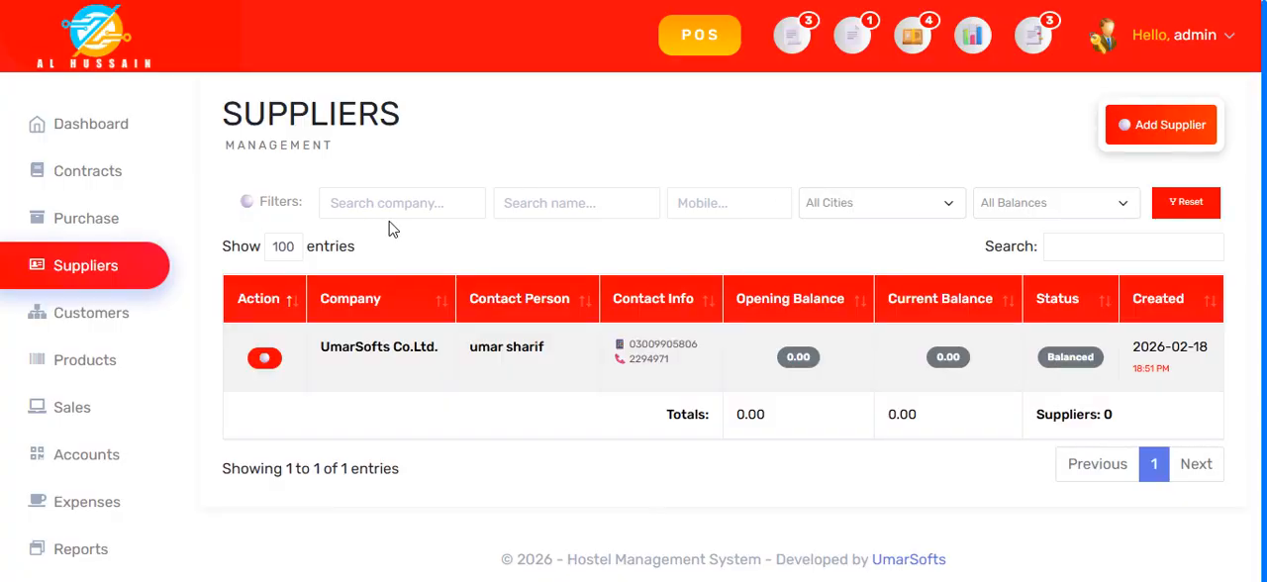
Step: View the installment customer's profile from the customers list, check the ledger and the contract installments, and close it
left_click(109, 339)
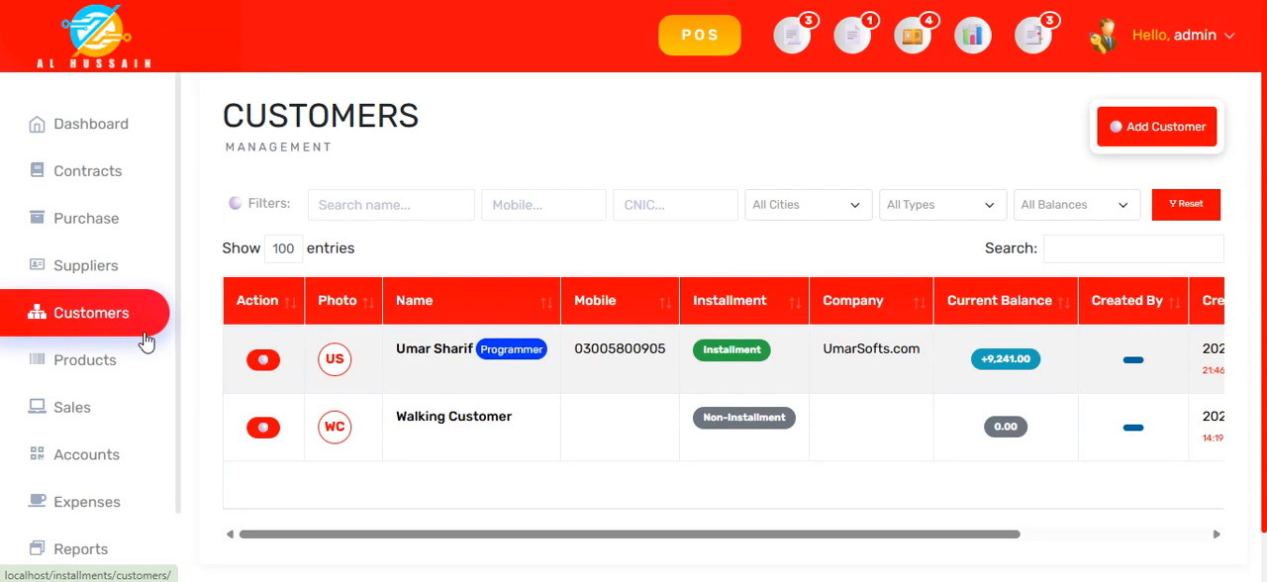
left_click(456, 364)
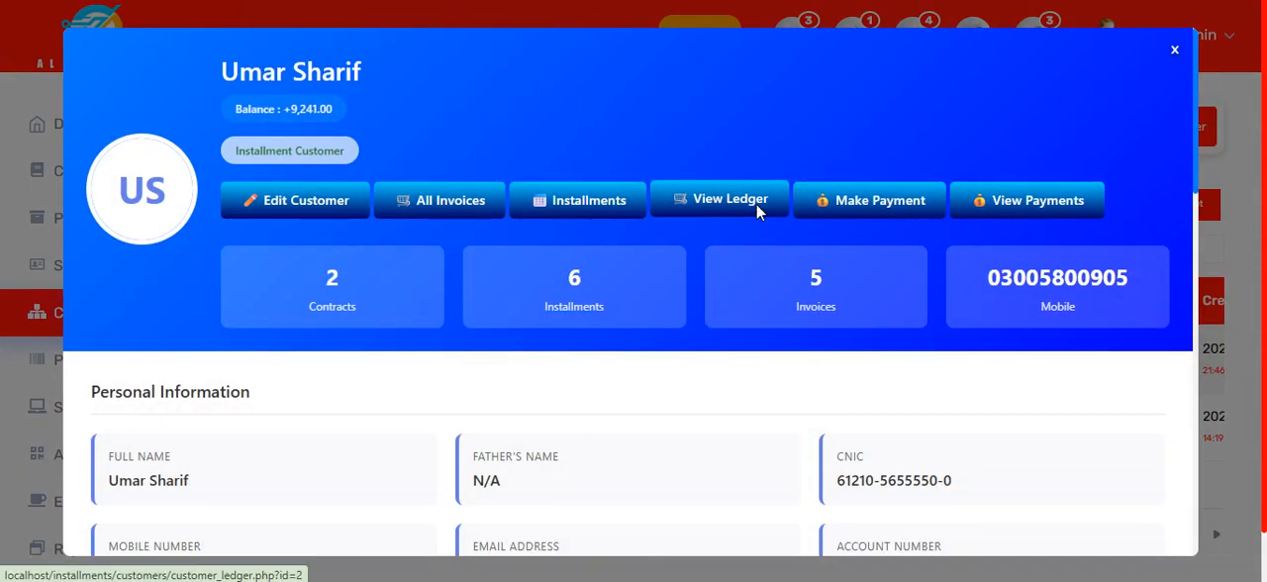
left_click(733, 204)
left_click(1136, 66)
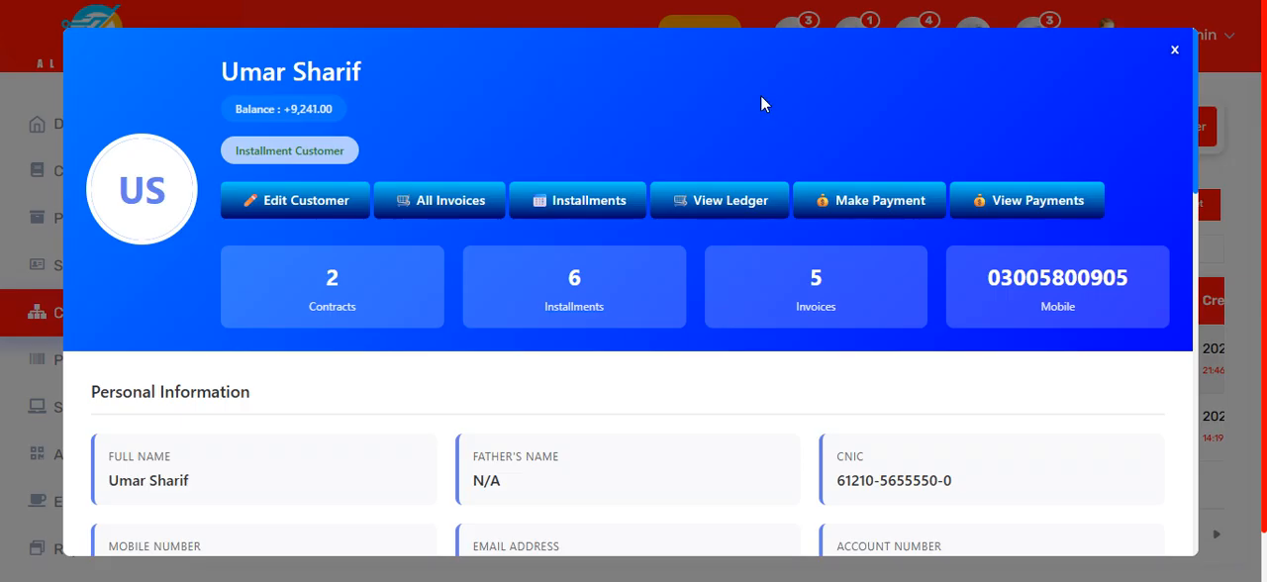
left_click(622, 209)
scroll(673, 346, "down", 4)
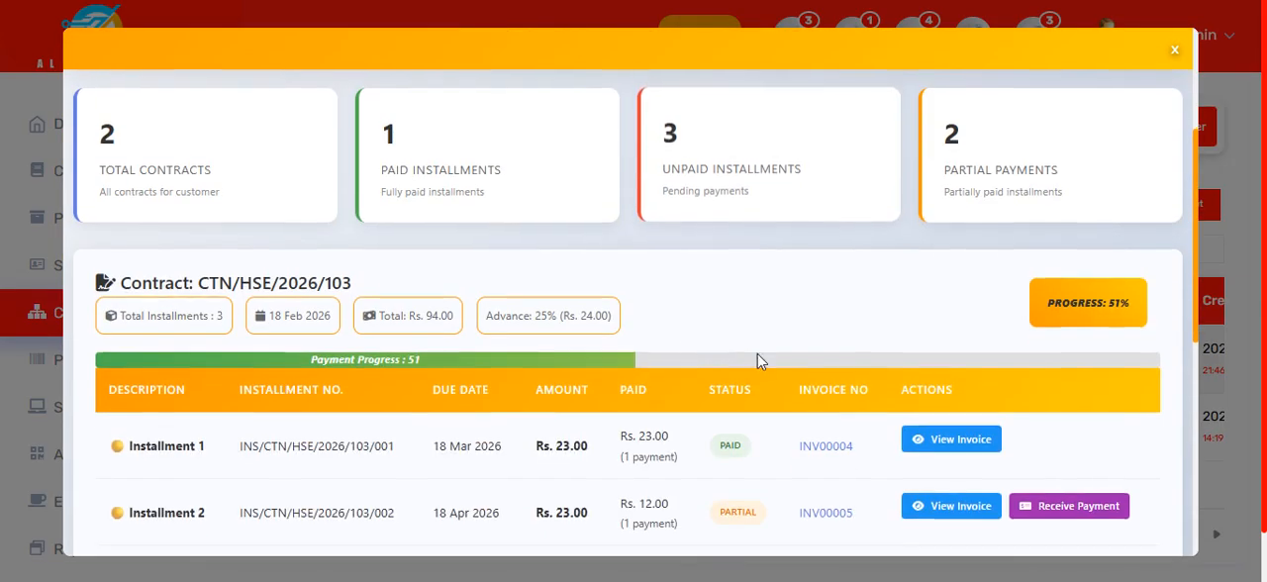
left_click(1176, 60)
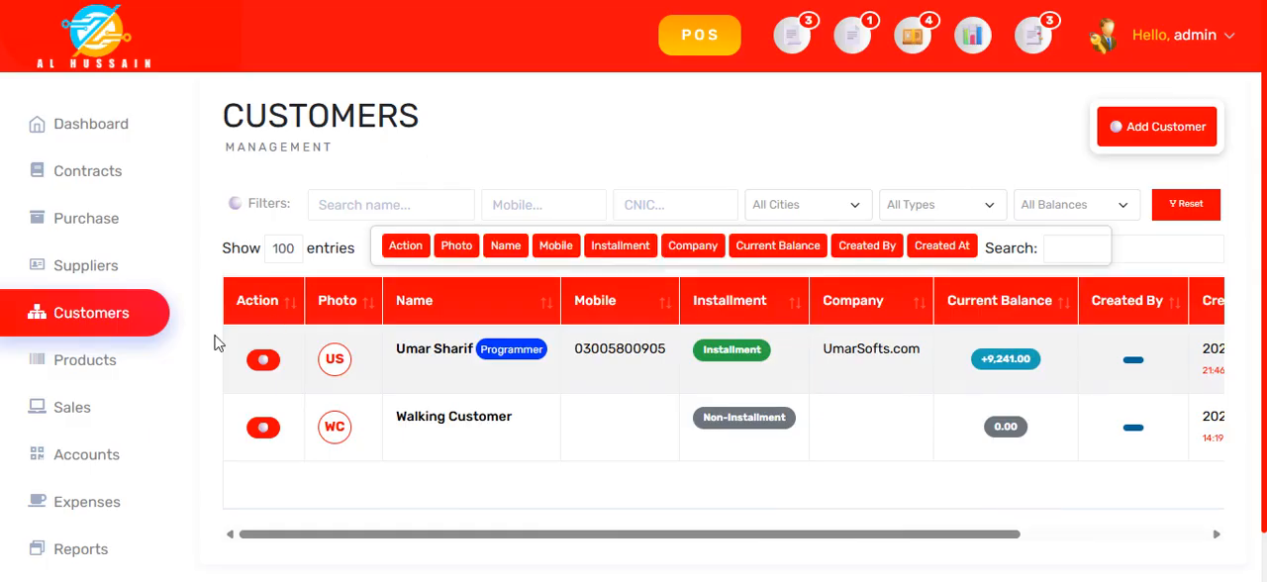
Step: Open a blank Add Product form from the products list and check the available Method options, keeping FIFO
left_click(104, 374)
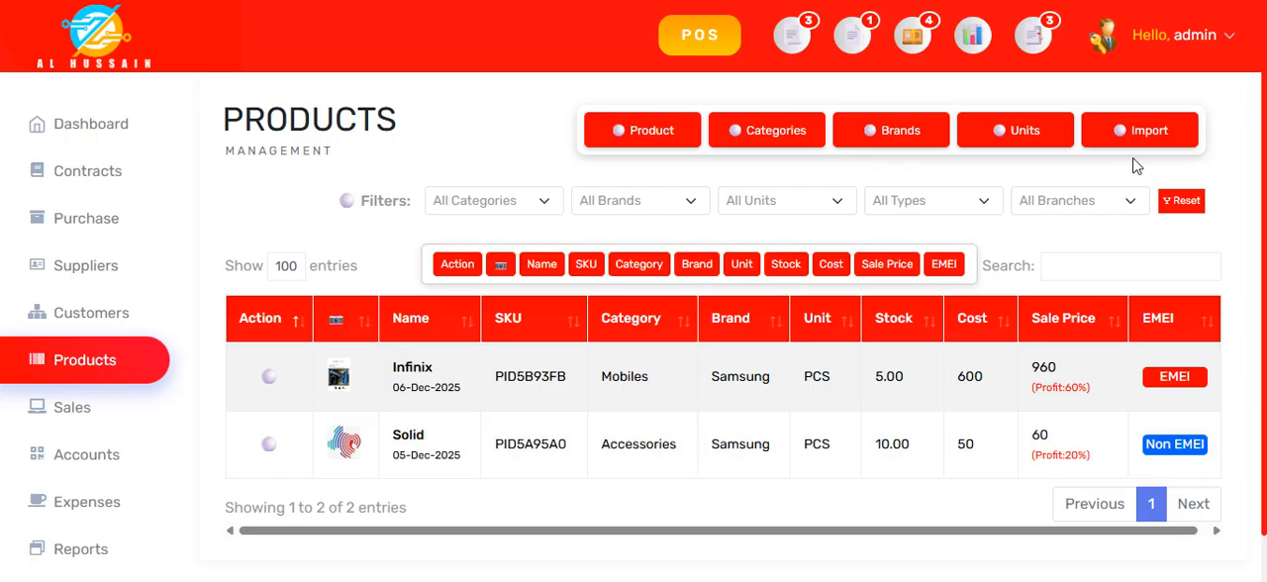
left_click(661, 139)
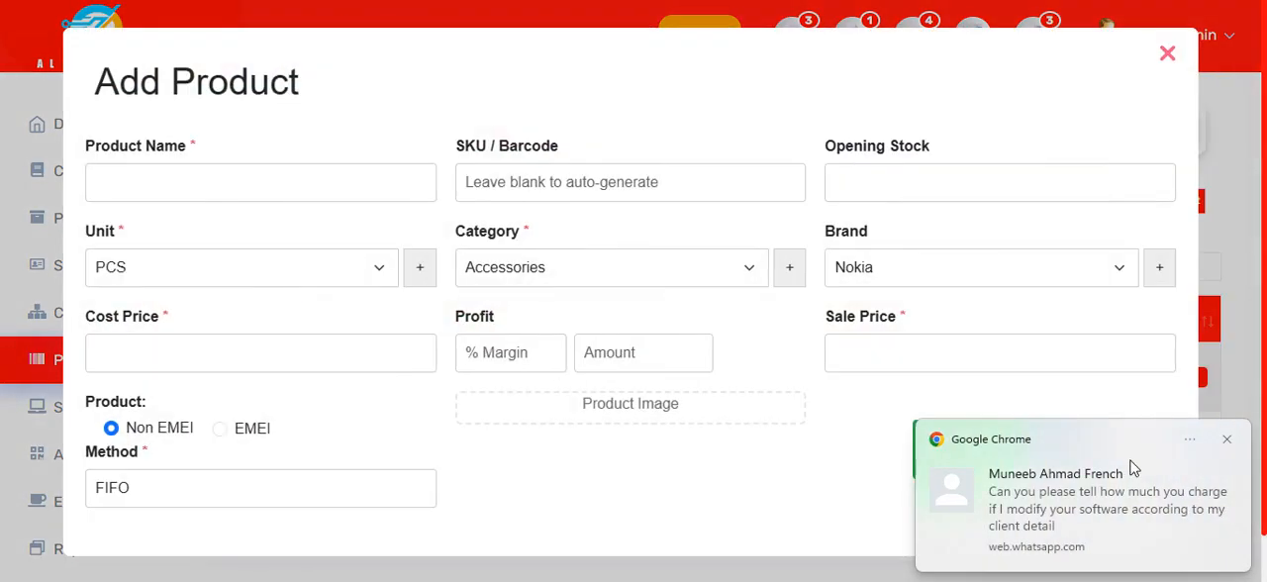
left_click(1227, 441)
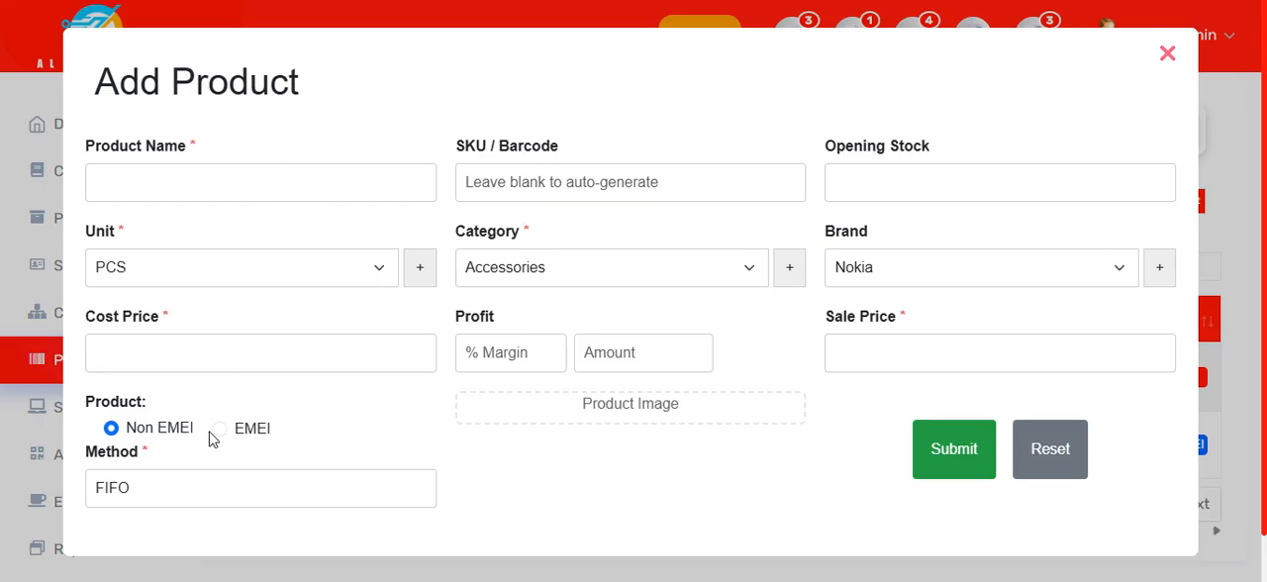
left_click(258, 500)
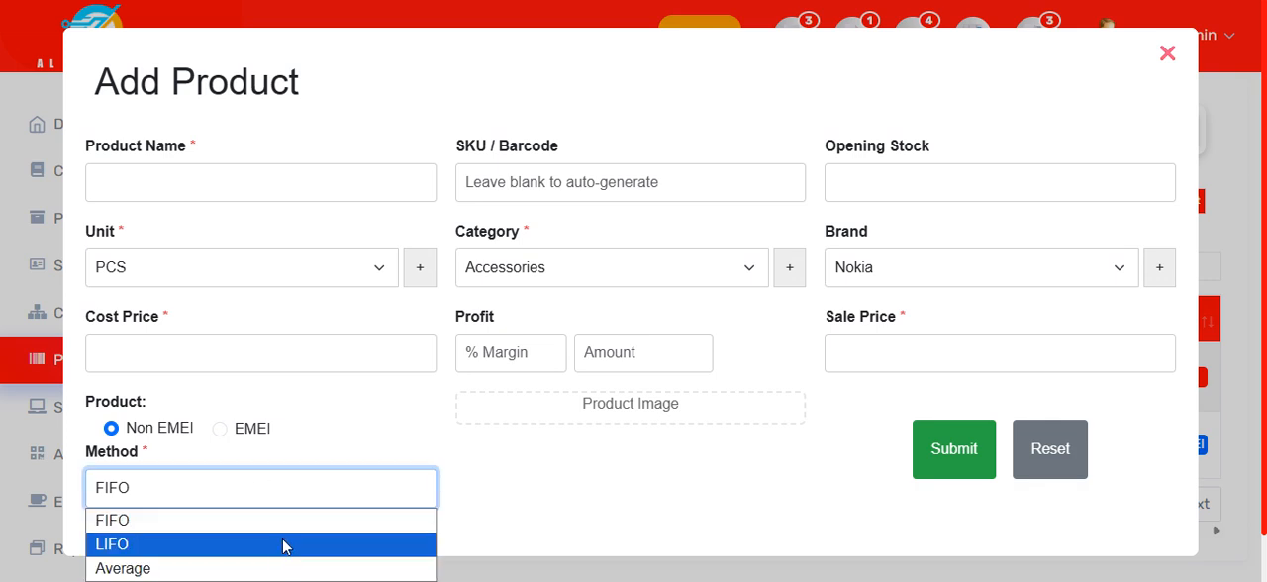
left_click(475, 485)
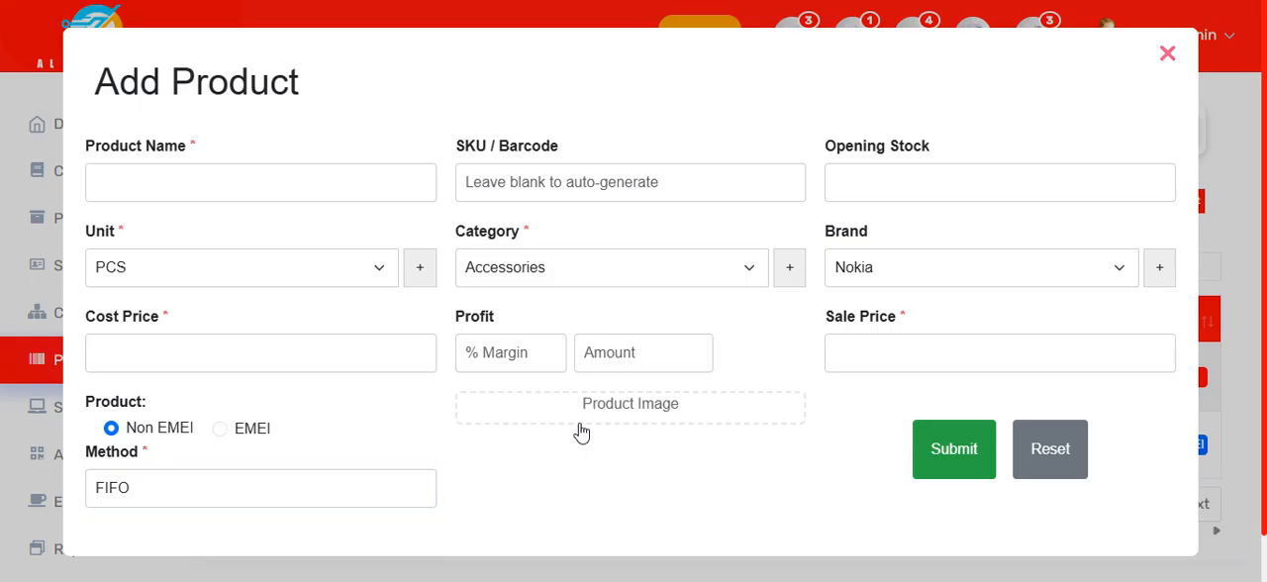
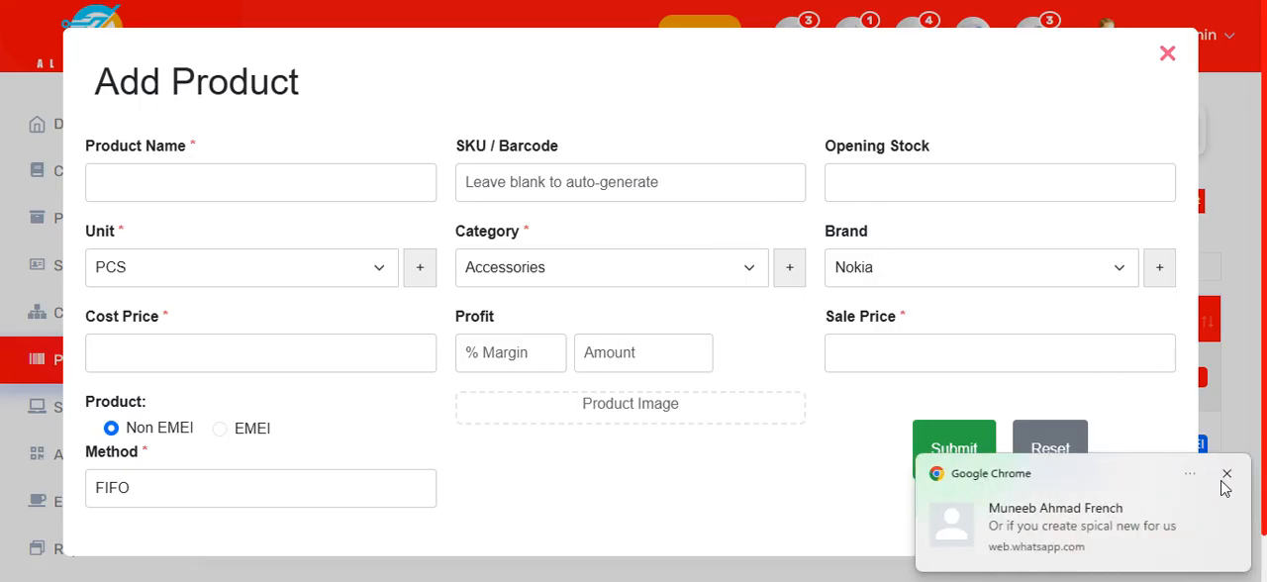
Step: Close the Add Product form and review the Infinix product's details, stock summary, purchase history and sales history
left_click(1227, 479)
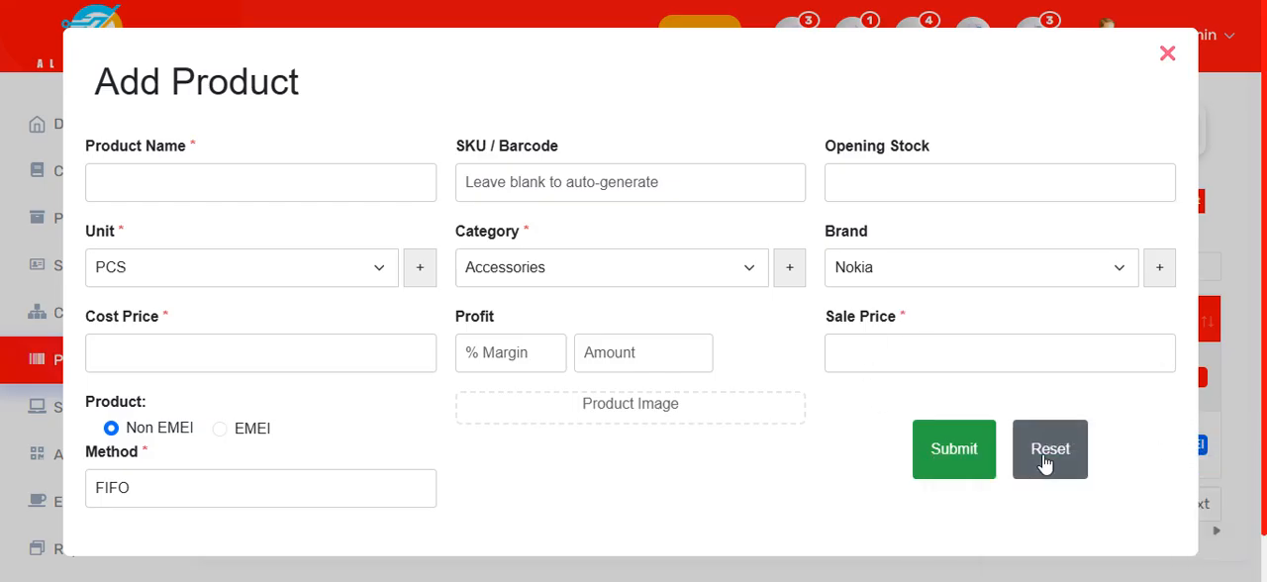
left_click(1168, 57)
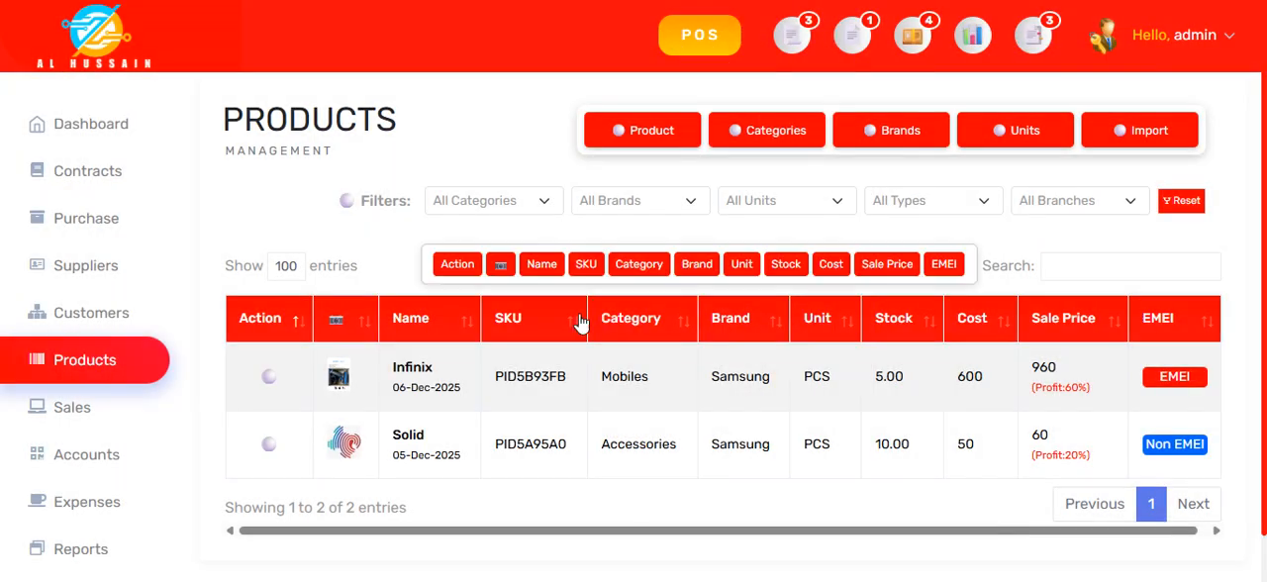
left_click(424, 370)
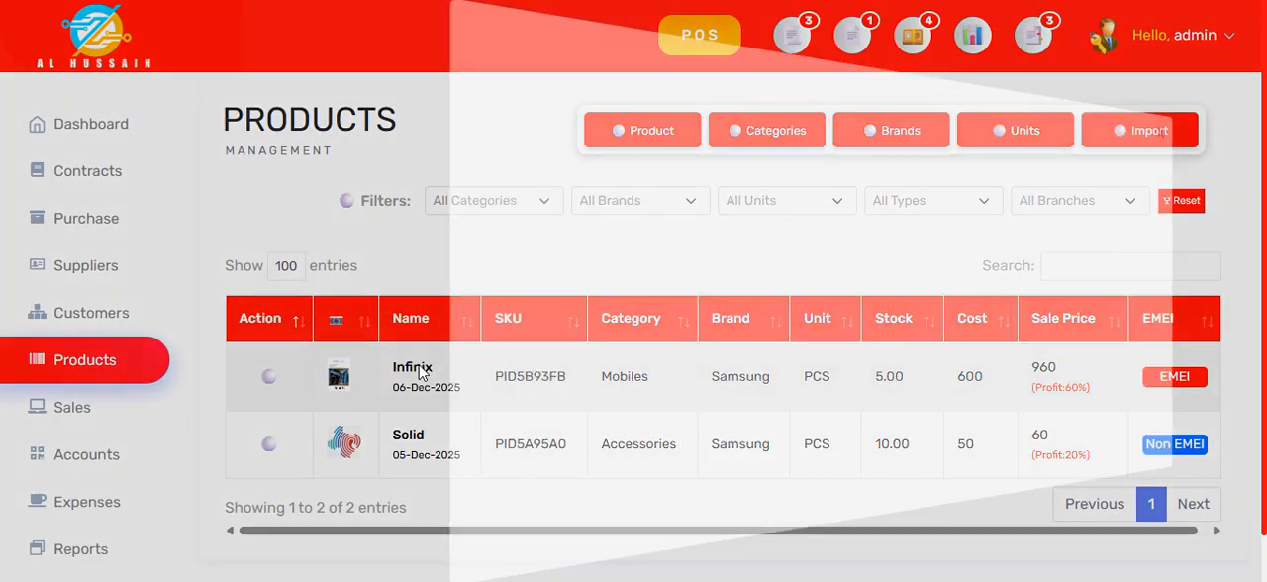
scroll(425, 367, "down", 5)
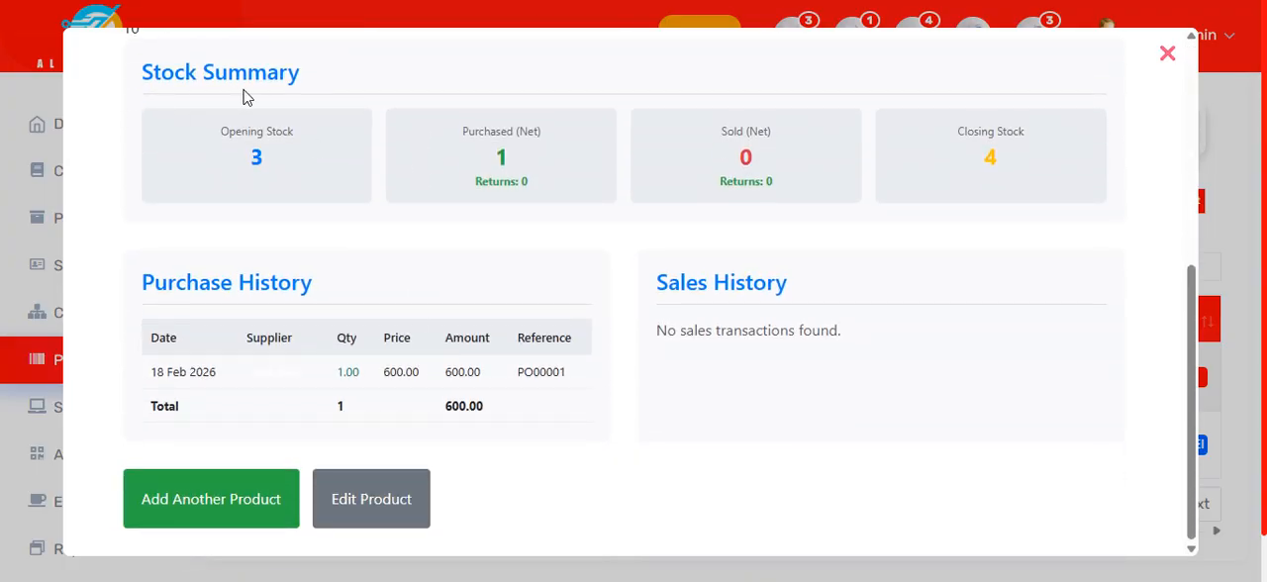
left_click_drag(154, 285, 324, 285)
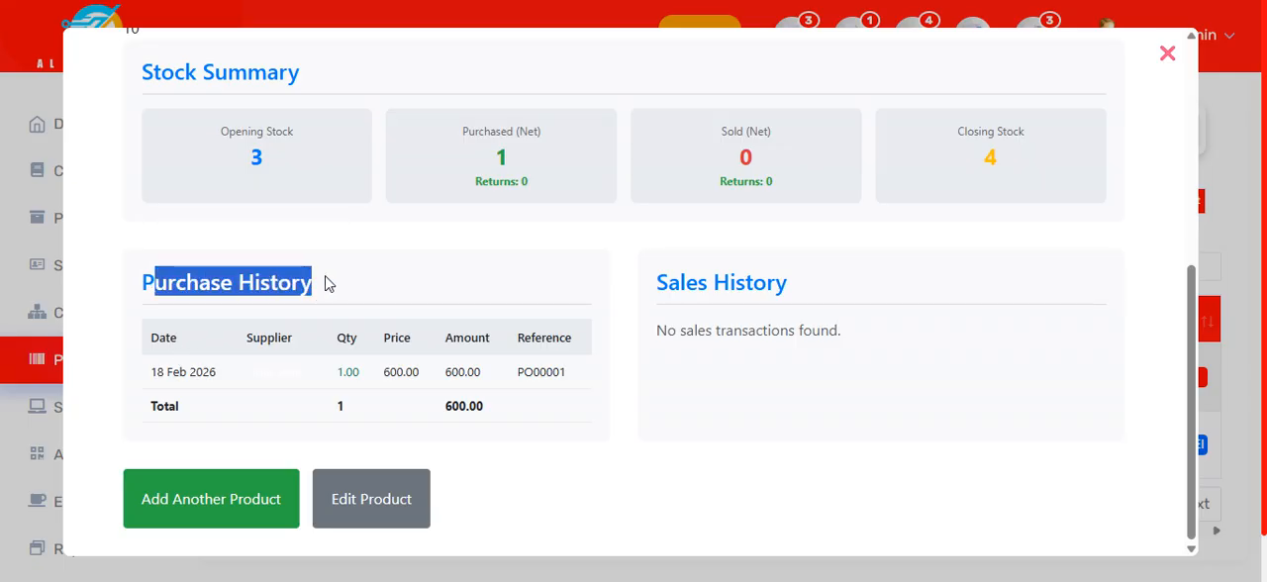
left_click_drag(671, 327, 861, 323)
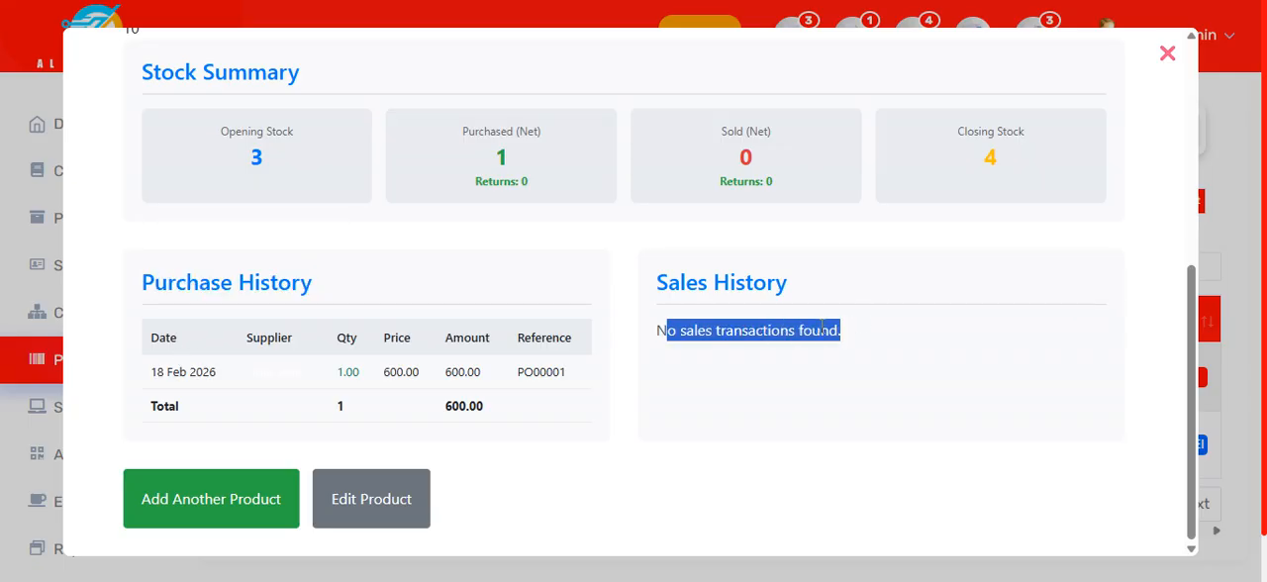
left_click(770, 394)
scroll(770, 396, "up", 5)
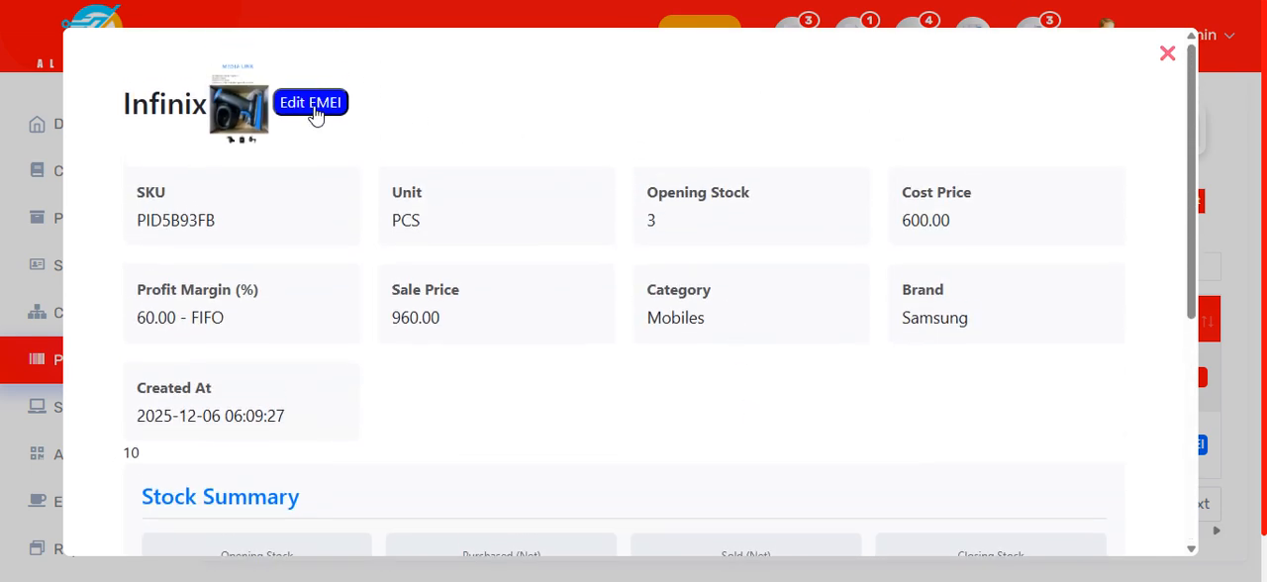
Step: Open the EMEI management of the Infinix product, check its opening balance and purchase entries, and close it
left_click(310, 104)
left_click(298, 166)
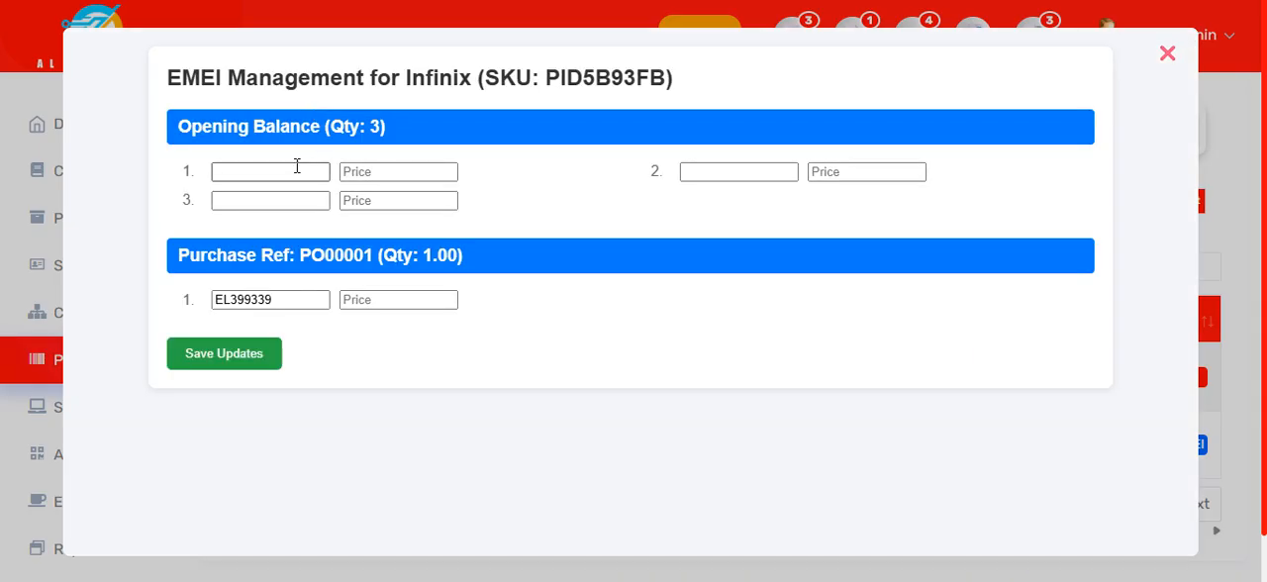
left_click(297, 166)
left_click(690, 254)
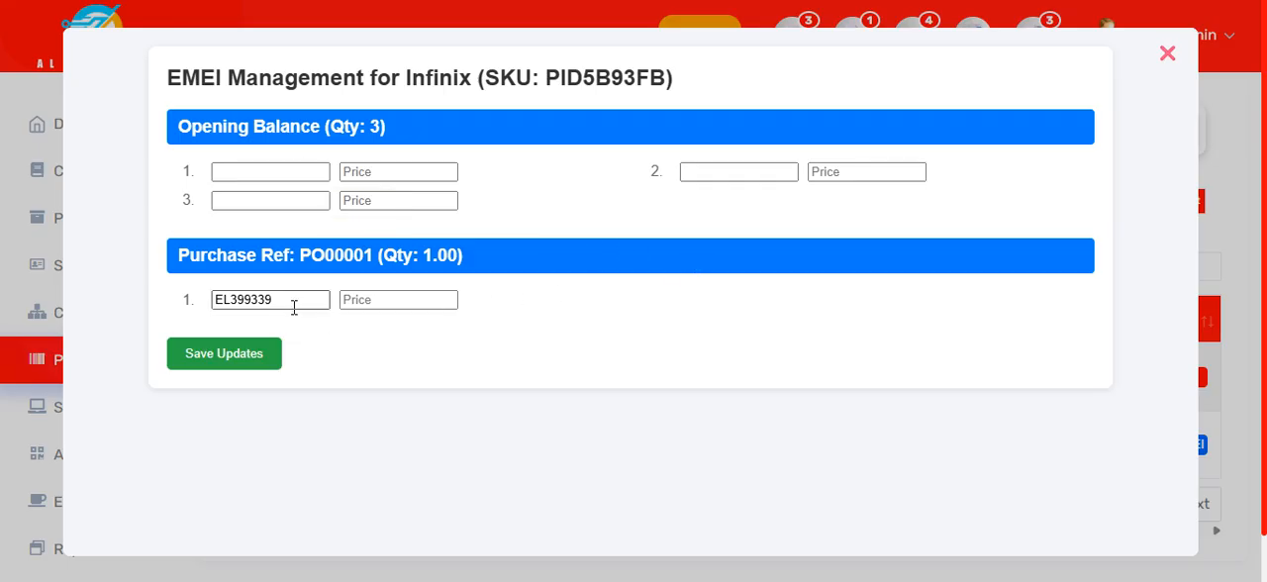
left_click_drag(292, 304, 214, 302)
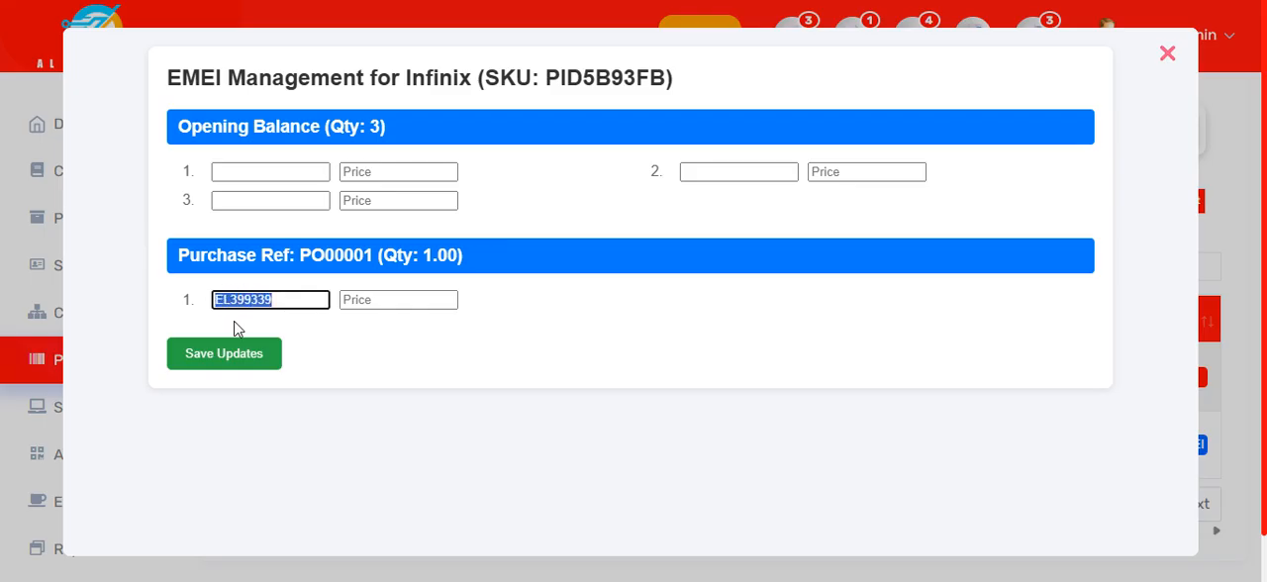
left_click(381, 298)
left_click(459, 354)
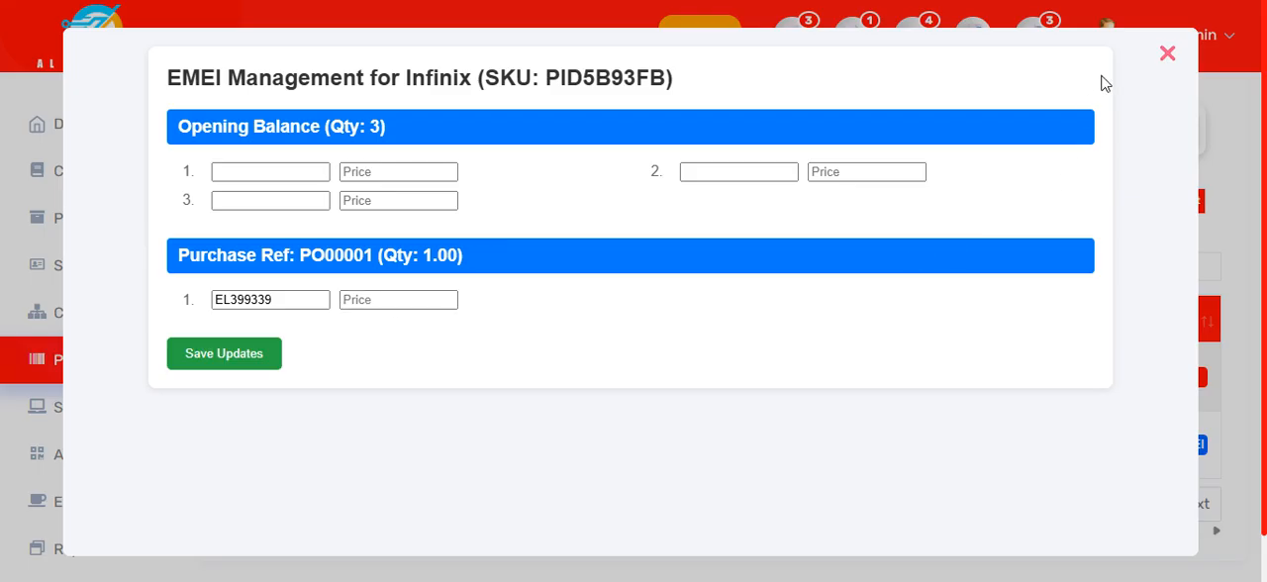
left_click(1170, 56)
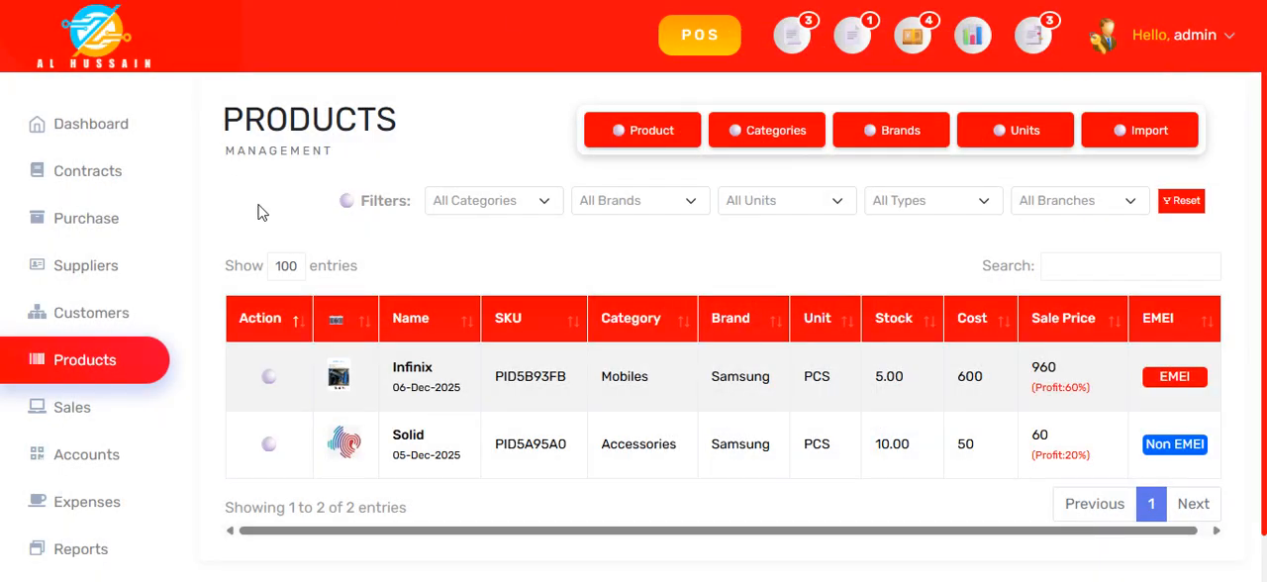
Step: View the product categories, brands, units and the Import Products form one after another, closing each
left_click(771, 139)
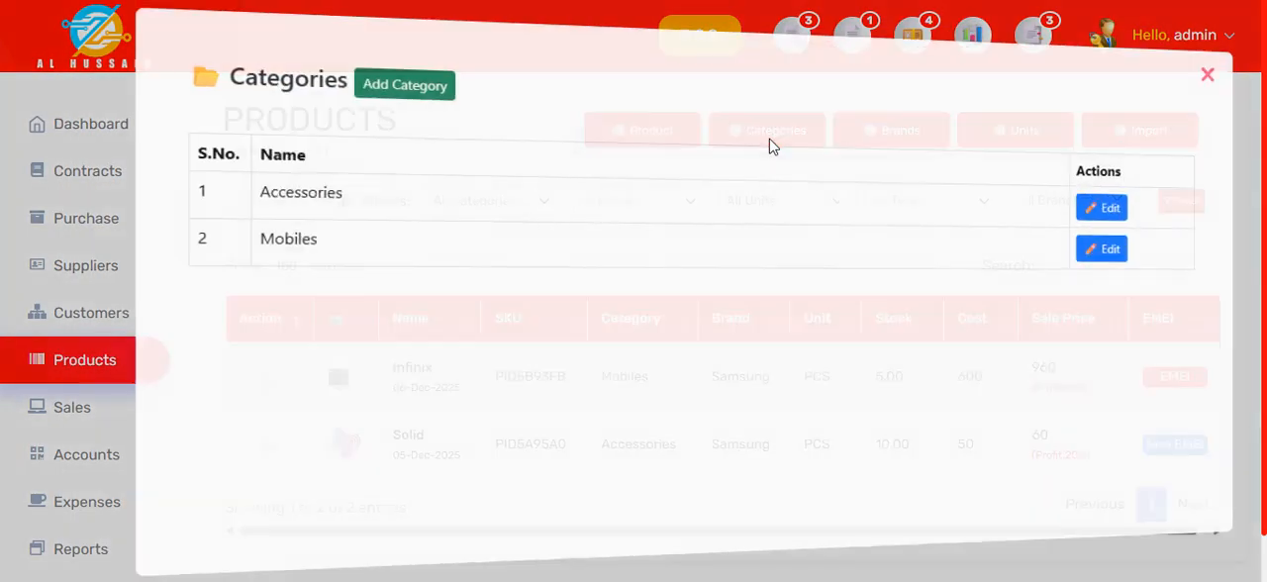
left_click(1168, 55)
left_click(917, 136)
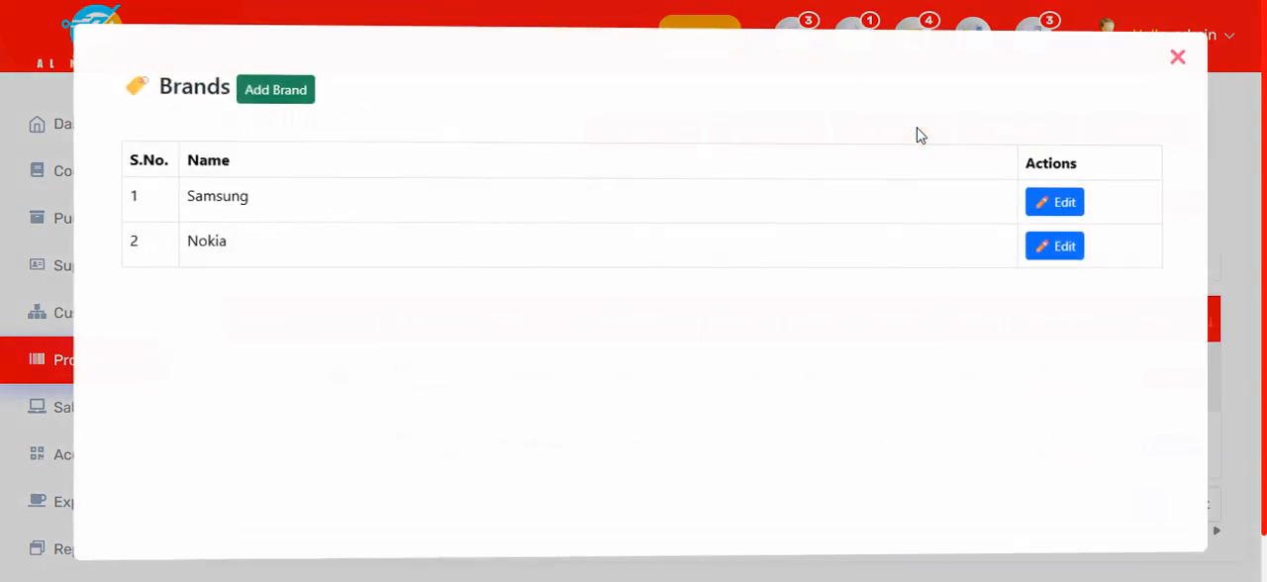
left_click(1165, 56)
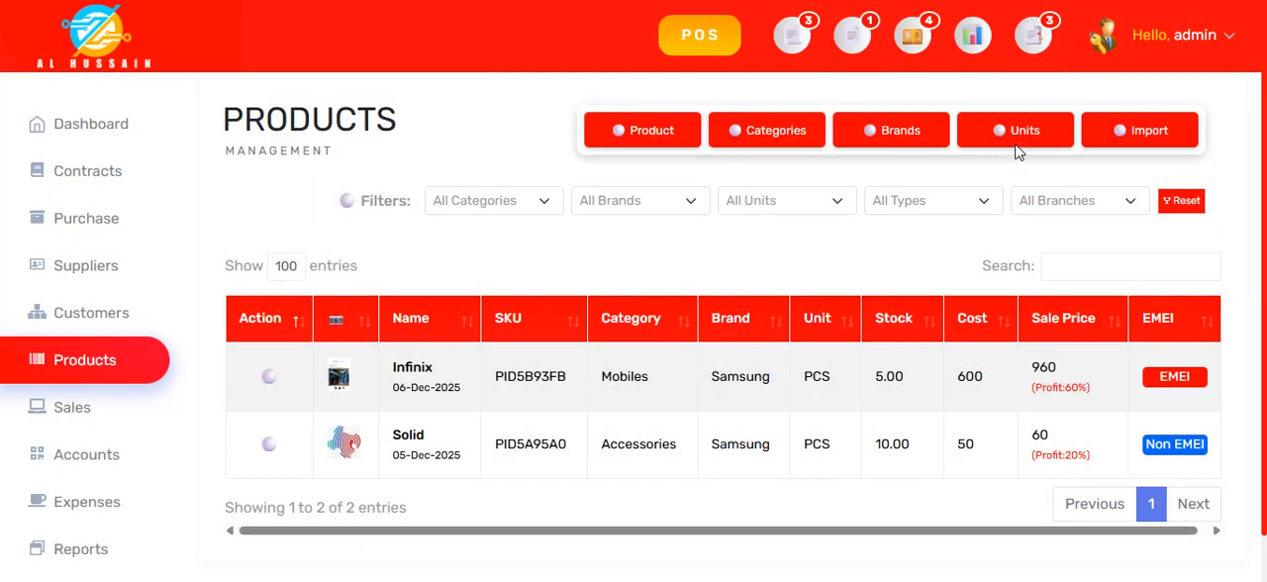
left_click(1019, 150)
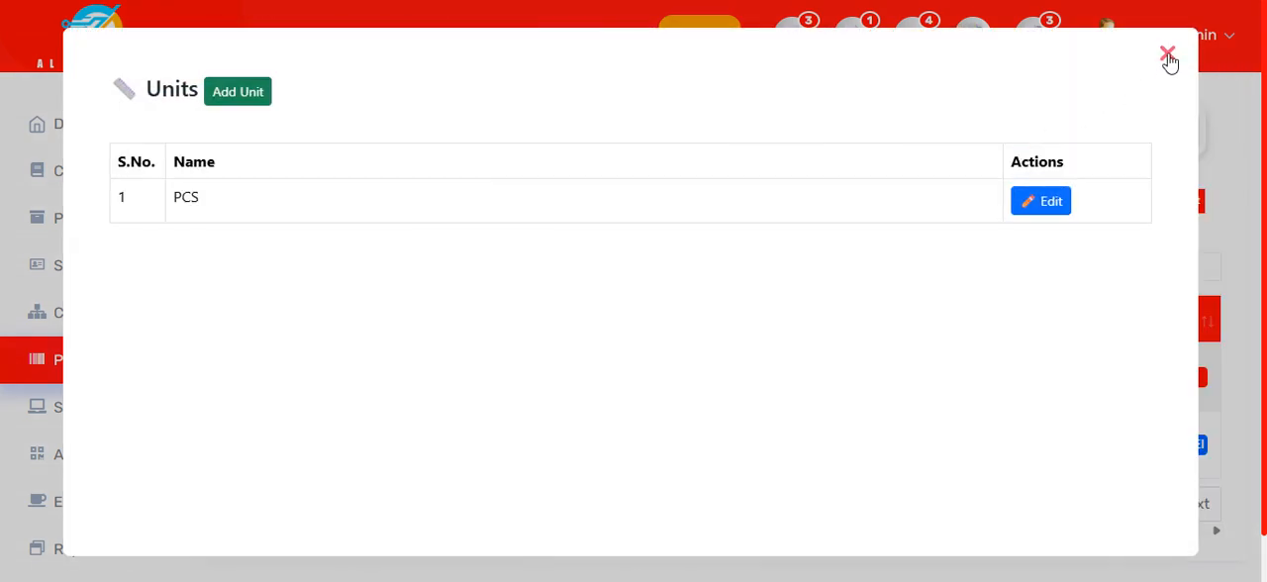
left_click(1167, 58)
left_click(1151, 132)
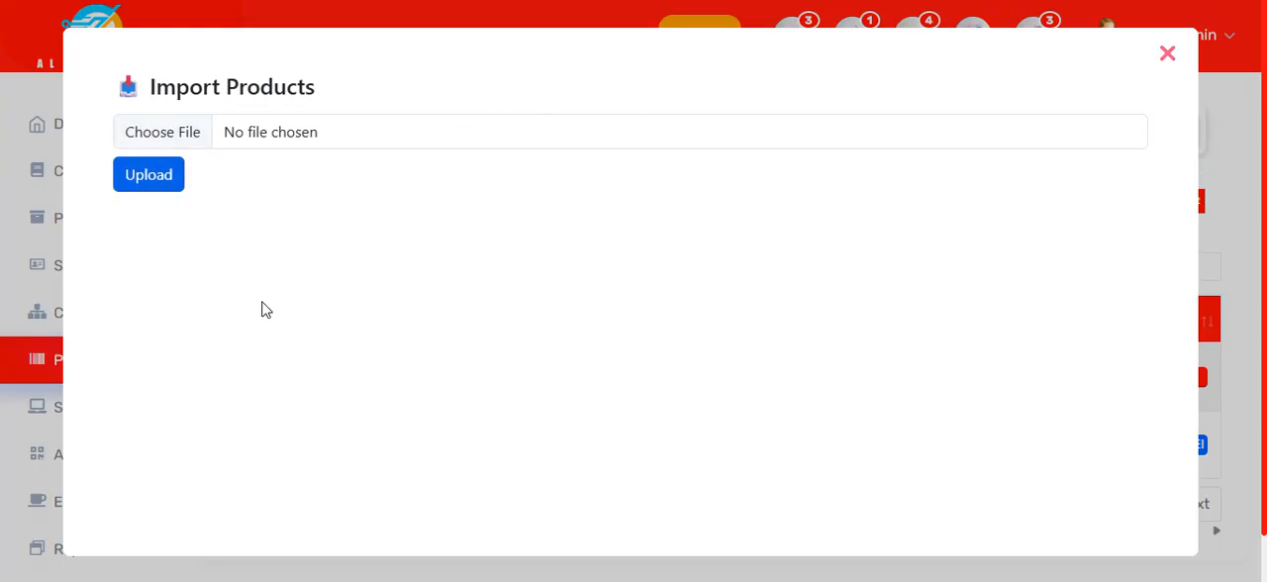
left_click(1168, 55)
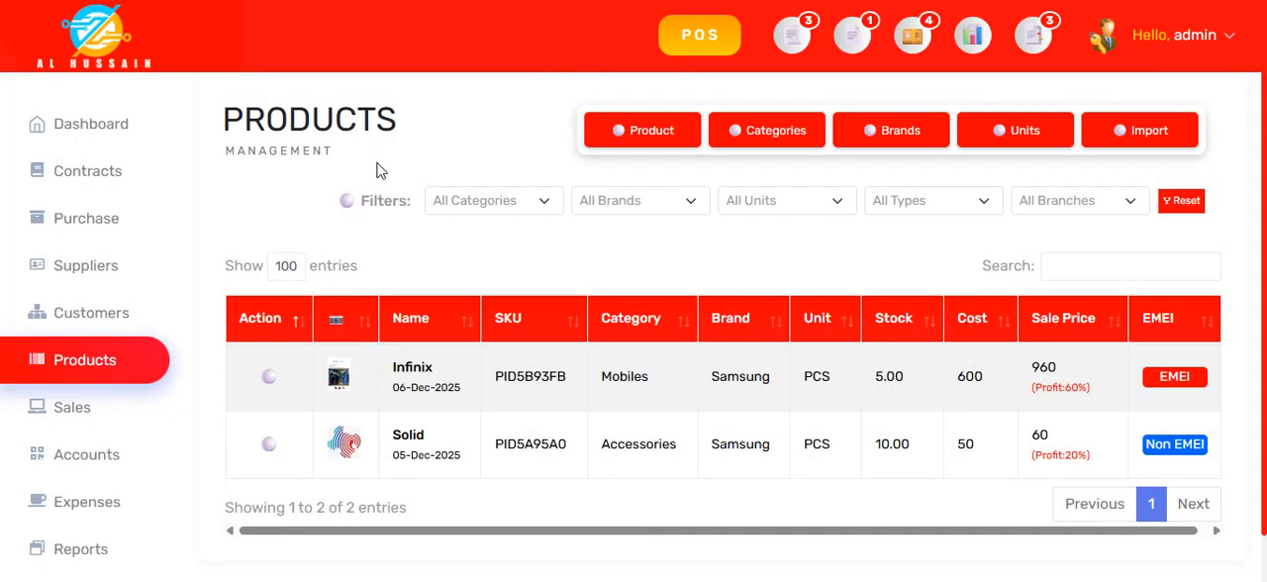
Step: Go to the sales invoices list, view the newest installment invoice in full, and close it
left_click(65, 424)
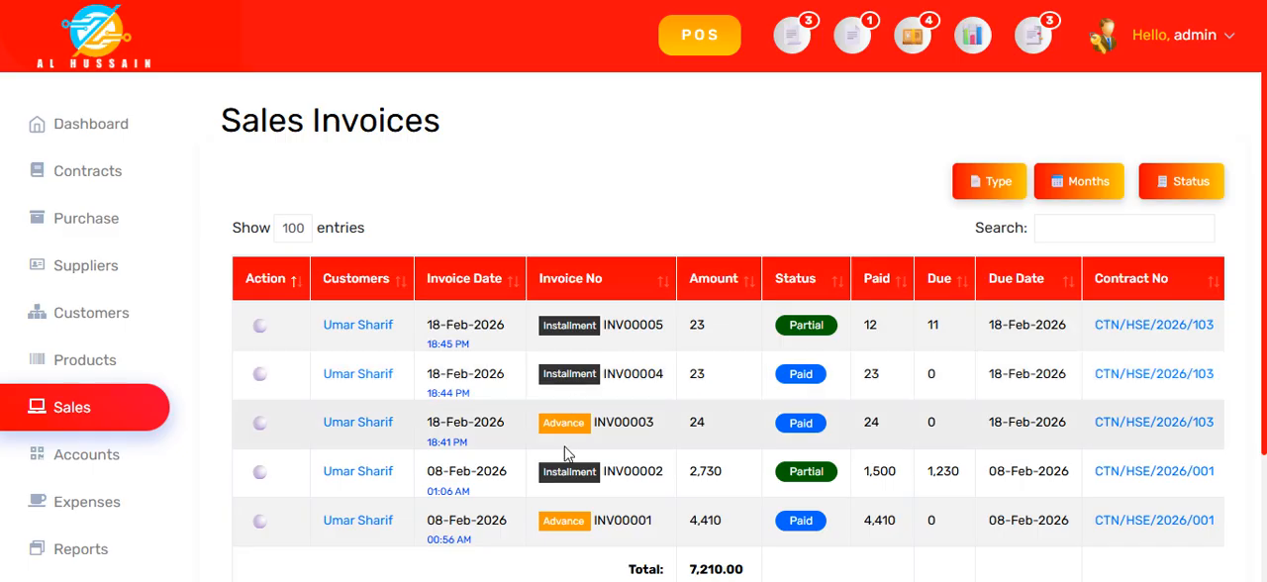
scroll(568, 470, "down", 3)
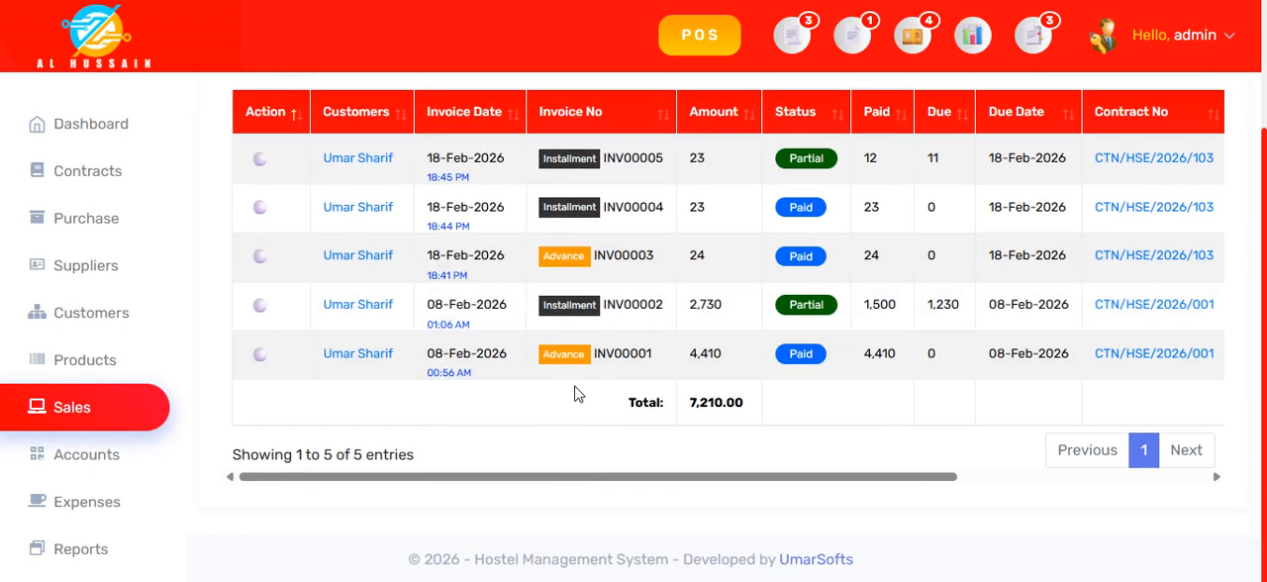
scroll(579, 406, "up", 3)
left_click(641, 284)
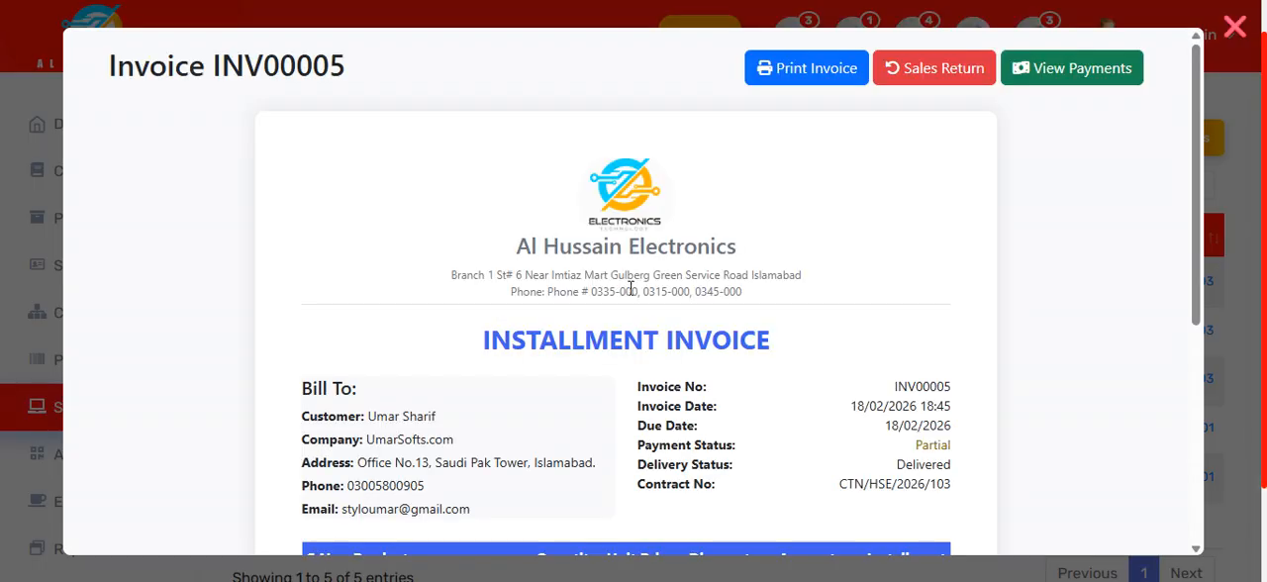
scroll(627, 302, "down", 5)
scroll(628, 303, "up", 5)
left_click(1233, 28)
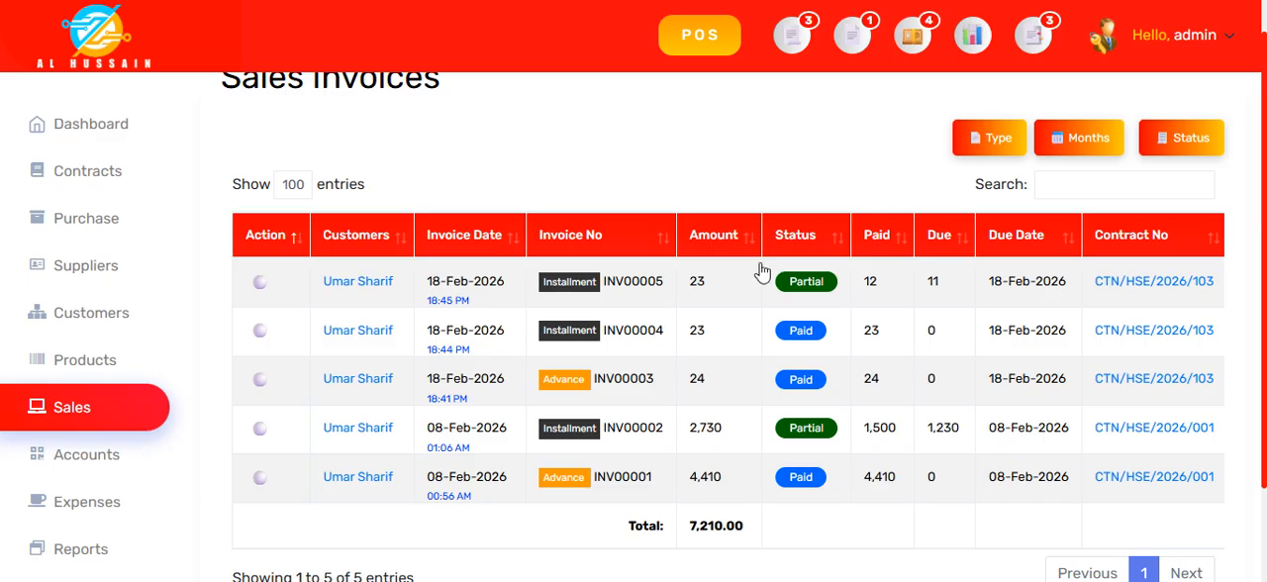
Step: View the advance payment invoice dated 18-Feb-2026, check its heading and product line, and close it
left_click(577, 385)
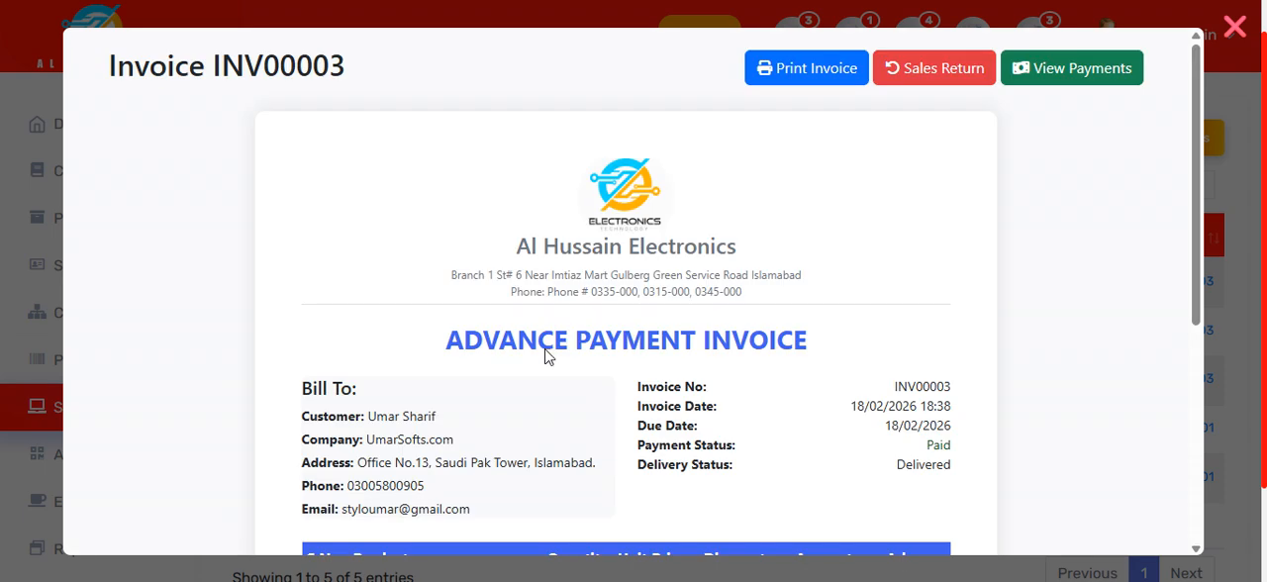
left_click_drag(446, 354, 740, 337)
scroll(752, 410, "down", 4)
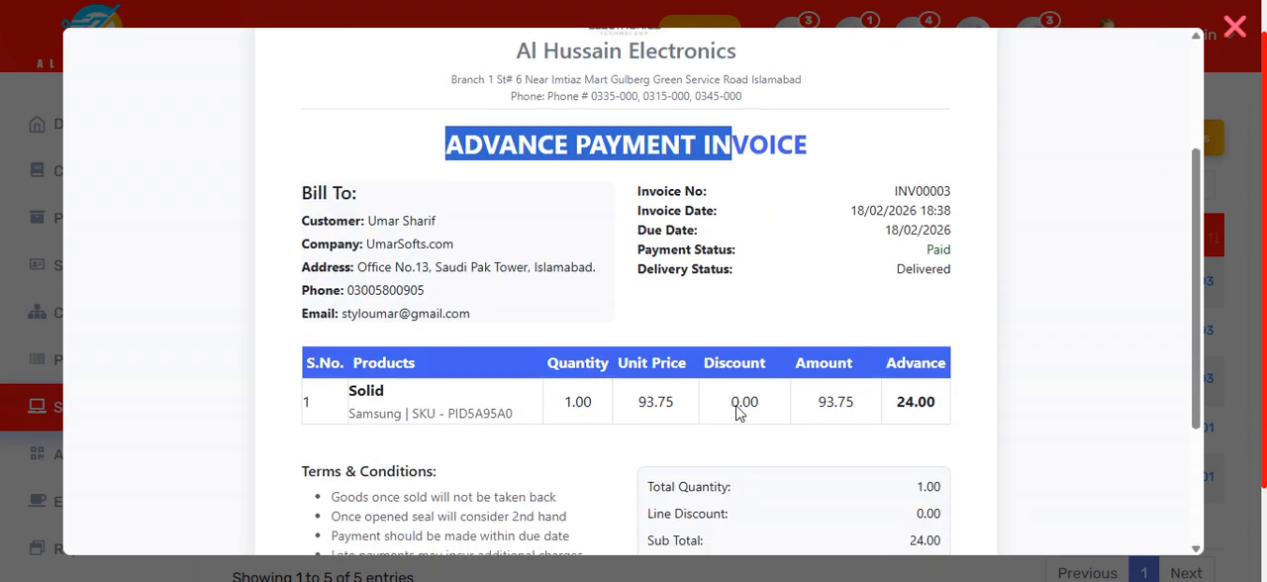
scroll(953, 401, "up", 4)
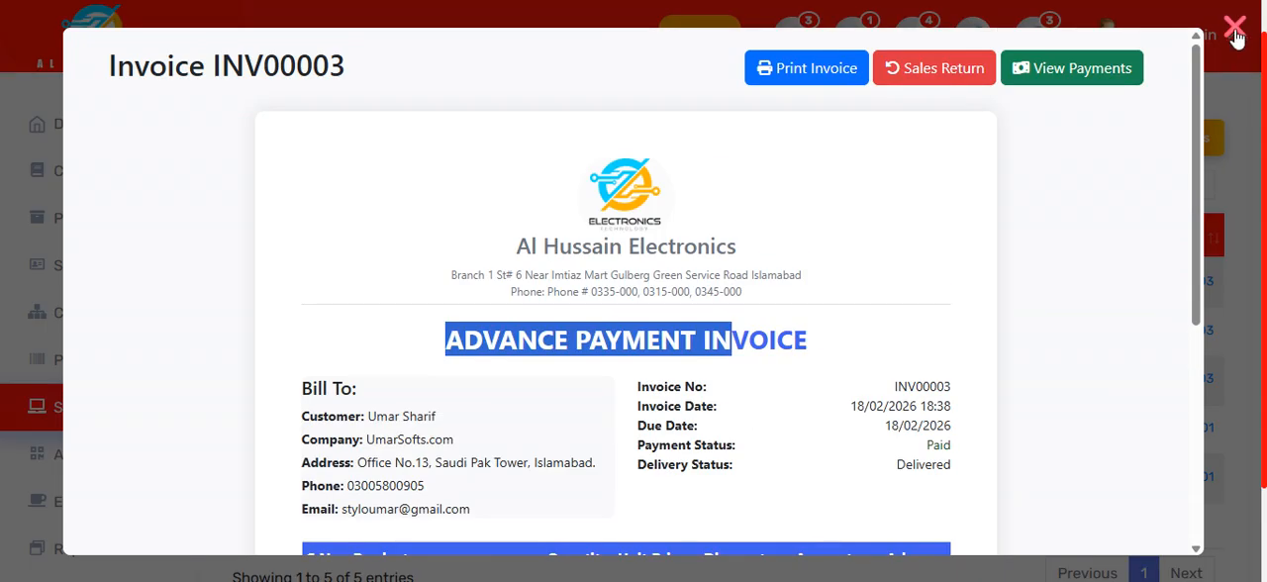
left_click(1234, 28)
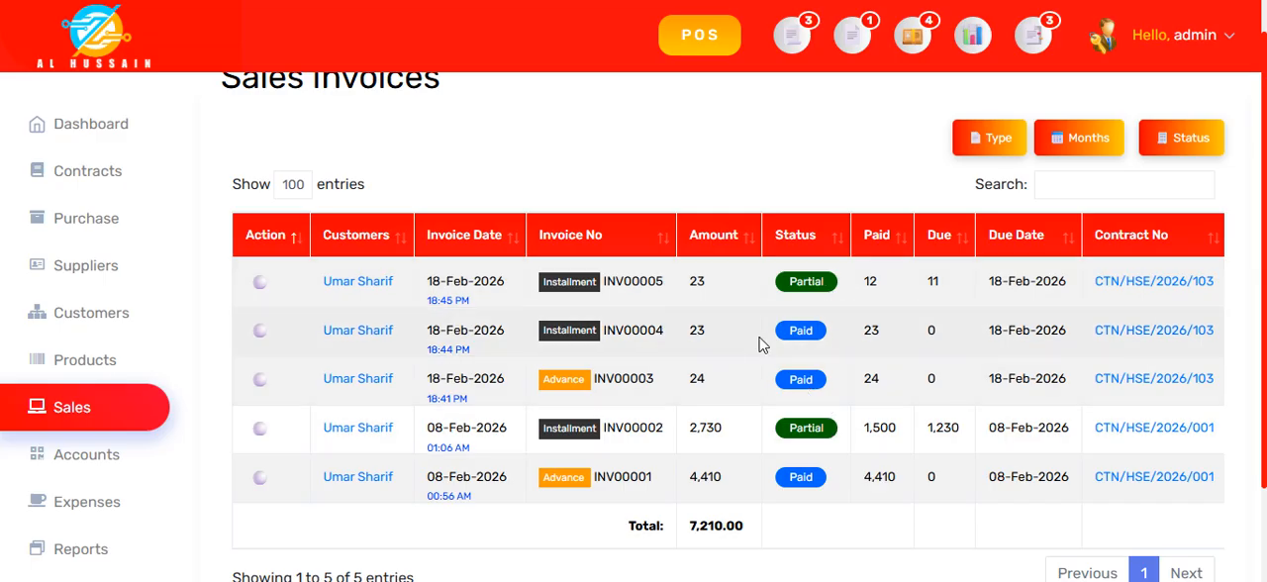
Step: Reopen the newest installment invoice, check its heading, installment amount, grand total and balance, and return to the list
left_click(640, 293)
left_click_drag(496, 343, 808, 373)
scroll(848, 367, "down", 5)
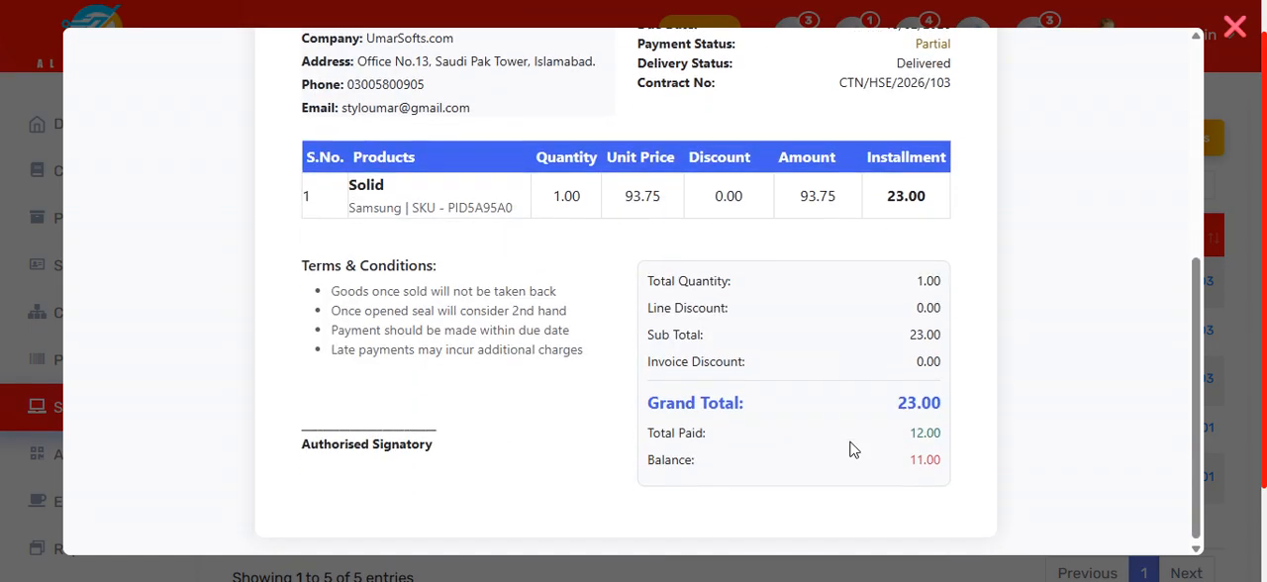
scroll(848, 451, "up", 5)
left_click(1251, 31)
scroll(614, 336, "up", 1)
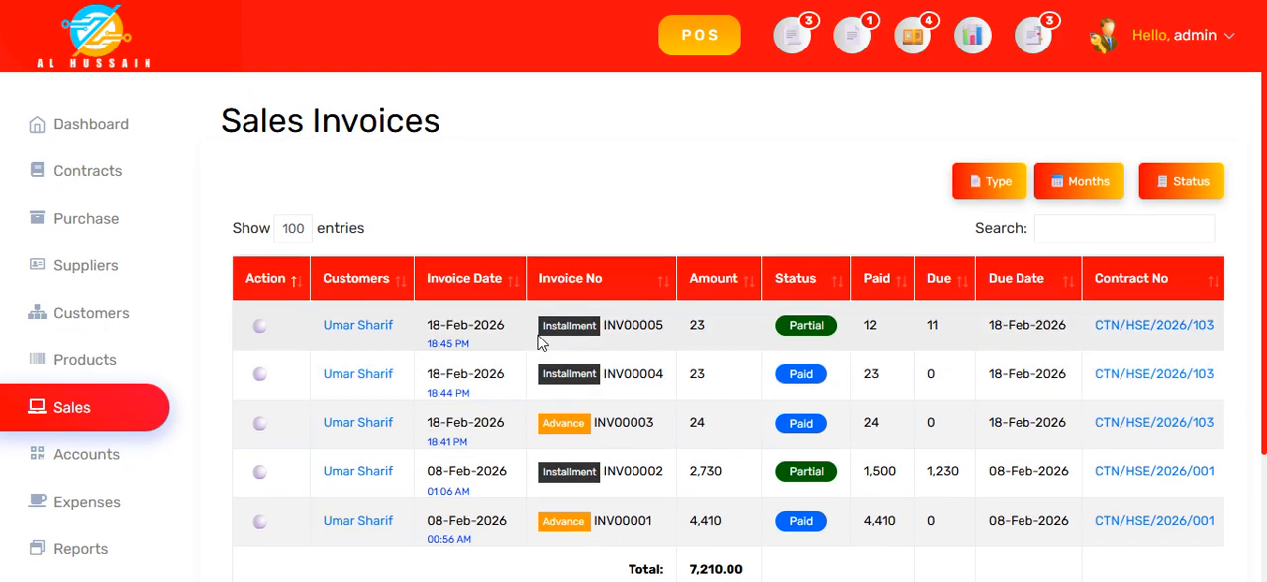
Step: Filter the sales invoices by the Advance type, and filter them by the month of October
left_click(984, 187)
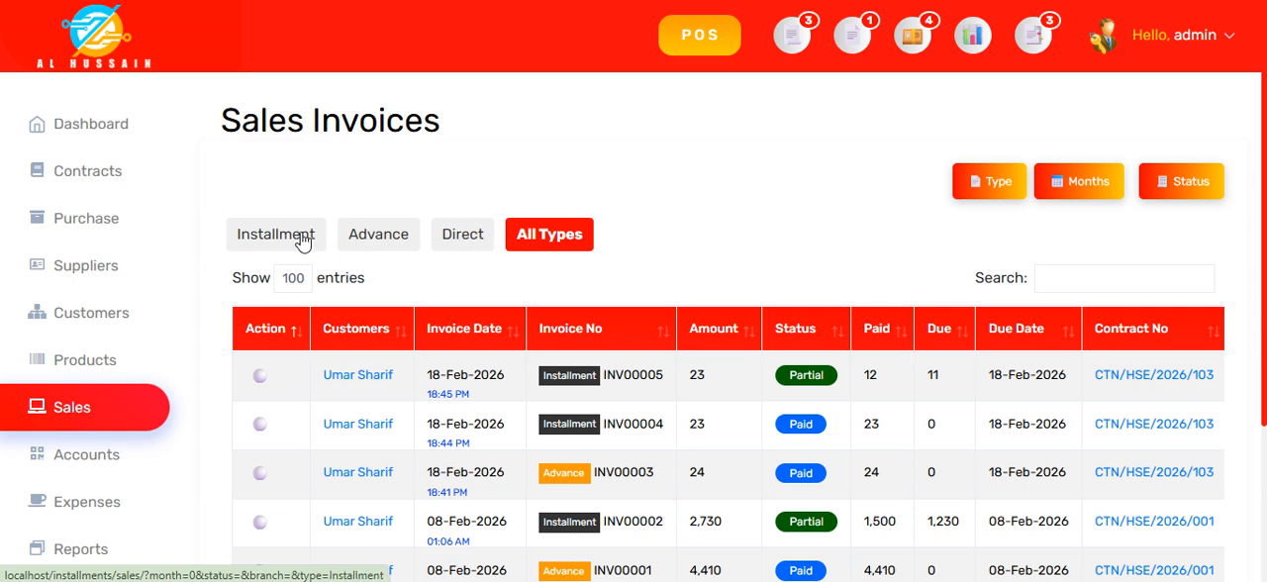
left_click(362, 238)
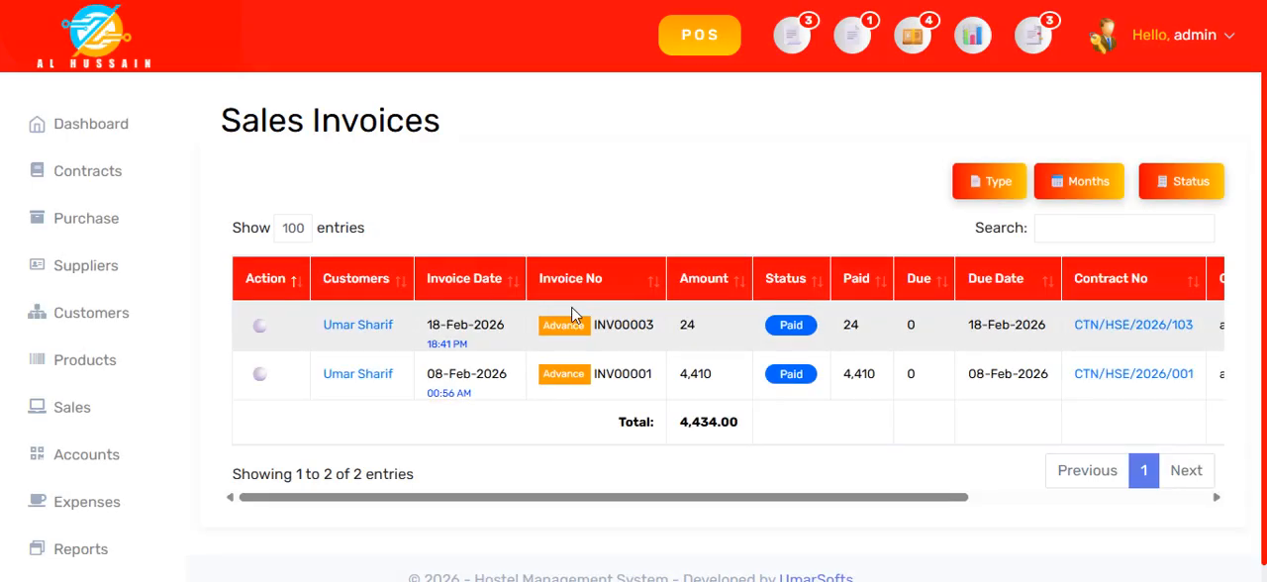
left_click(1084, 186)
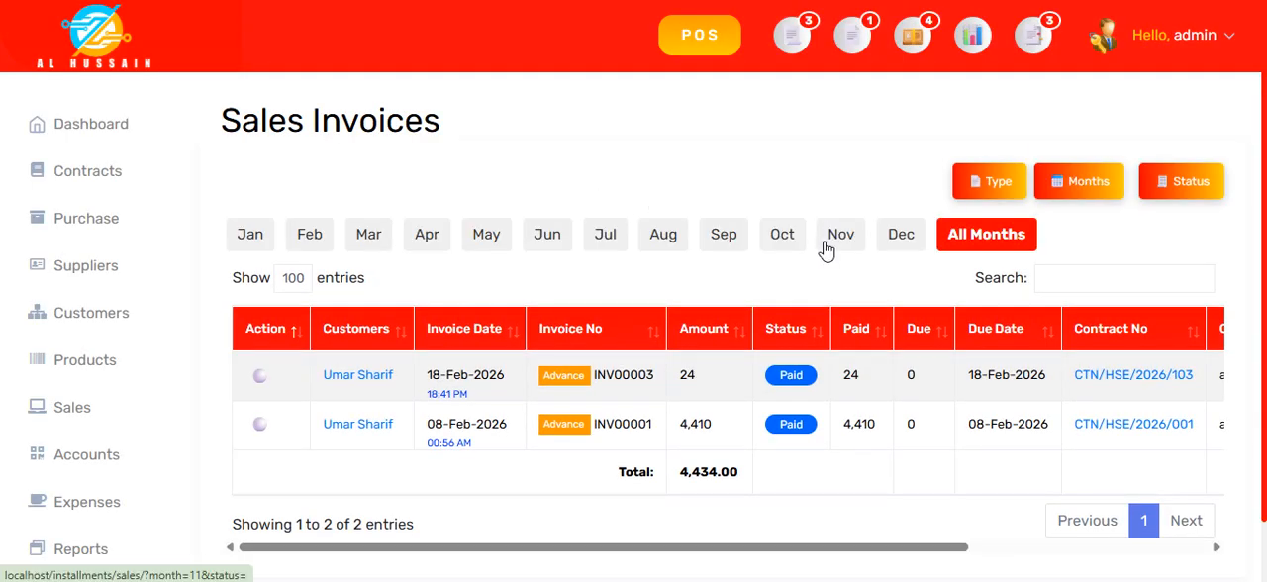
left_click(782, 237)
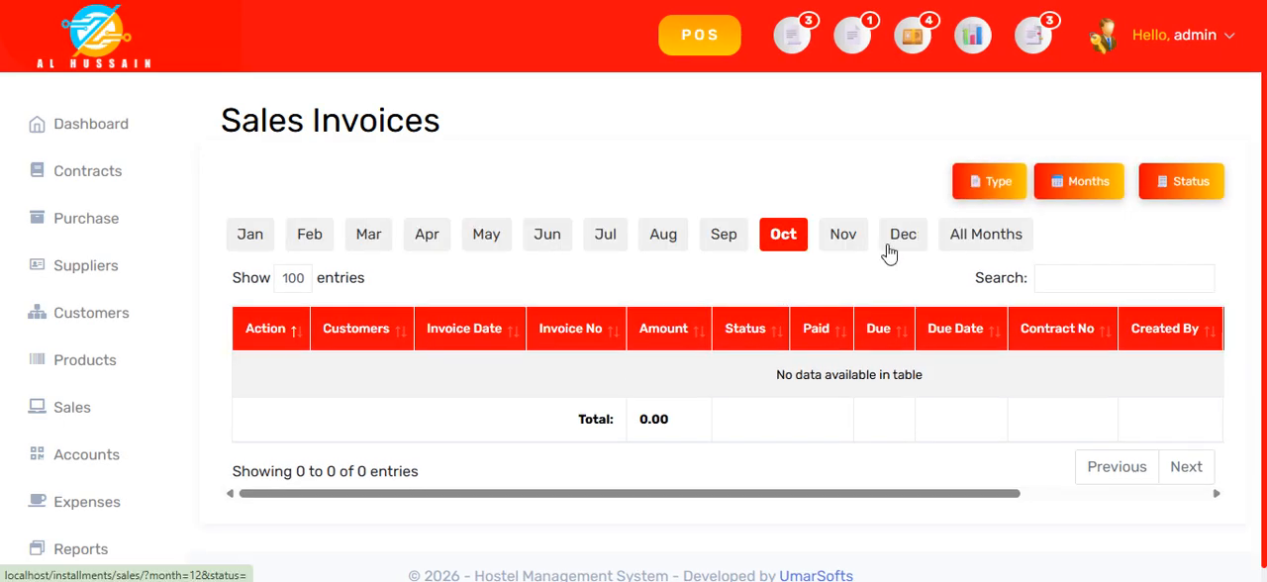
Step: Show the sales invoices for February and look through them, and filter the invoices by Partial status
left_click(307, 238)
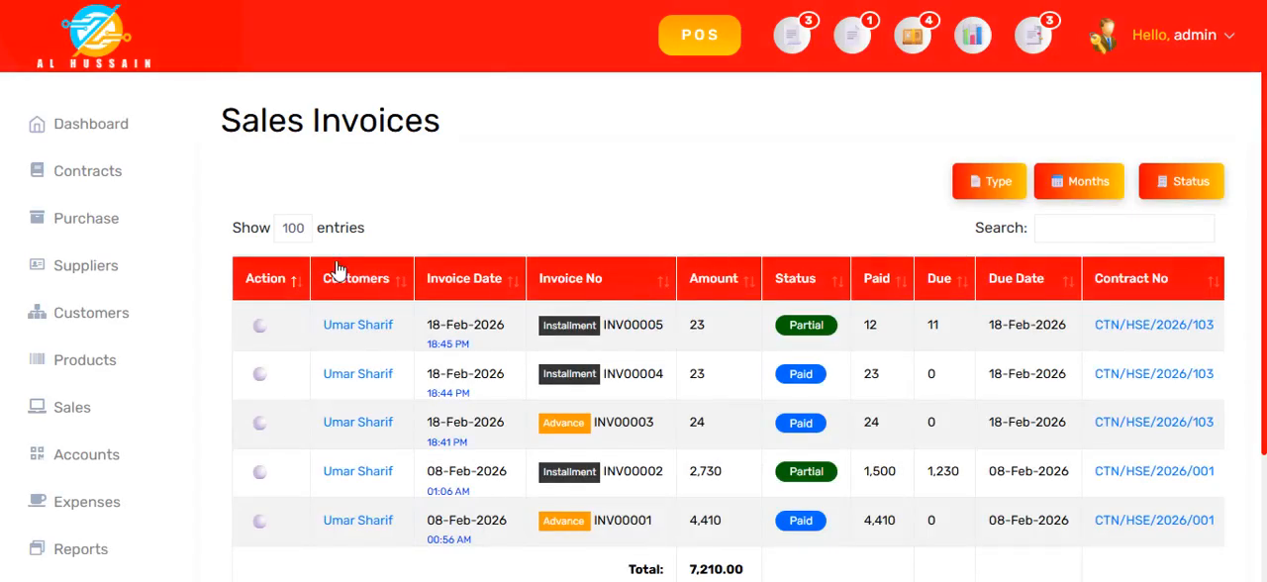
scroll(693, 487, "down", 2)
scroll(693, 487, "up", 3)
left_click(1202, 184)
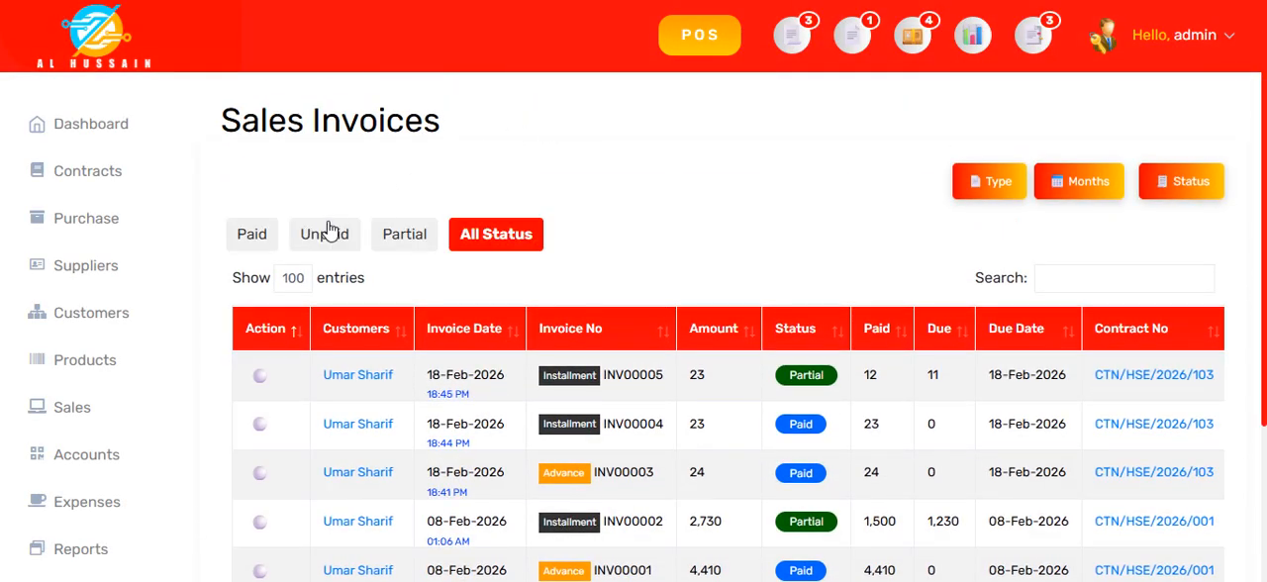
left_click(405, 240)
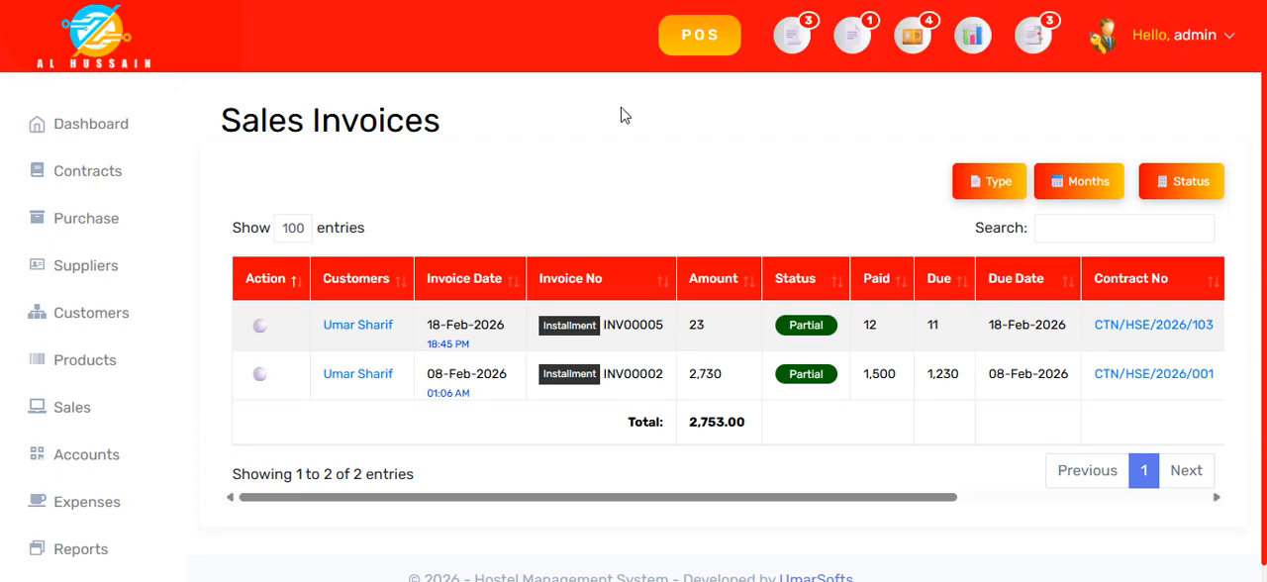
Step: Open the Cash Book's ledger from the payment accounts, review its transactions, totals and balance summary, and close it
left_click(100, 455)
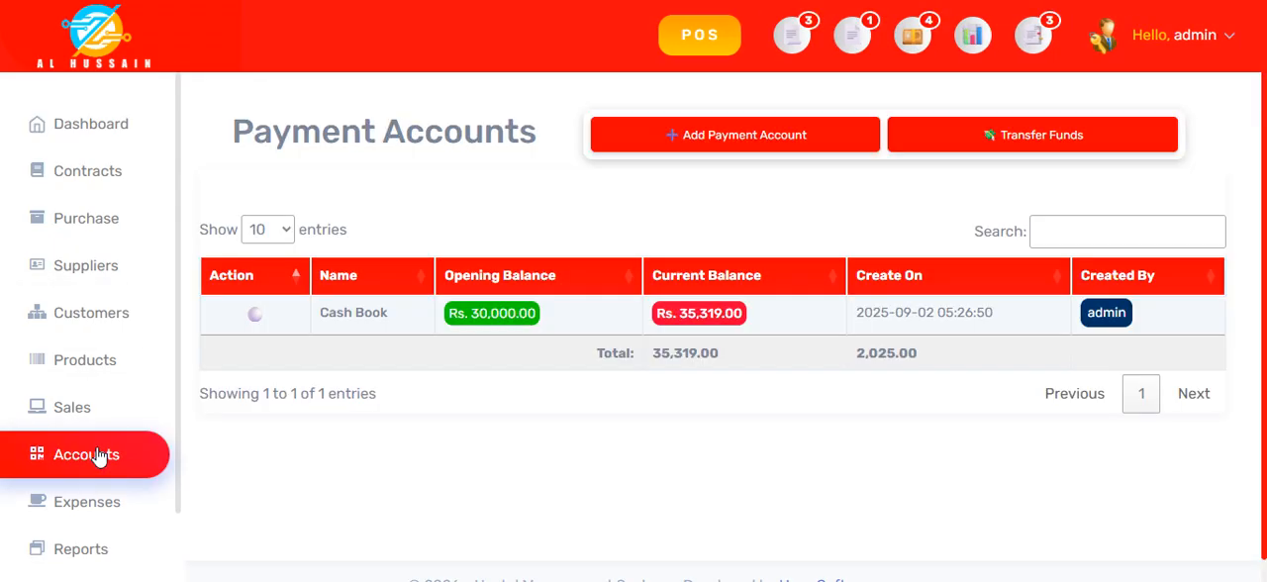
left_click(372, 315)
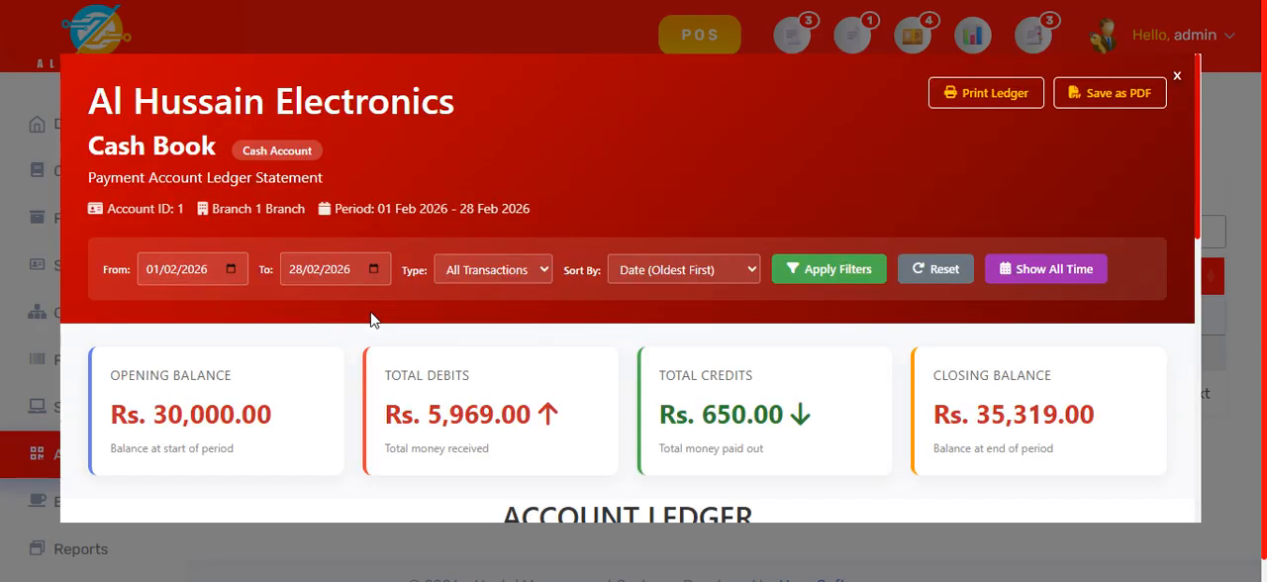
scroll(367, 297, "down", 6)
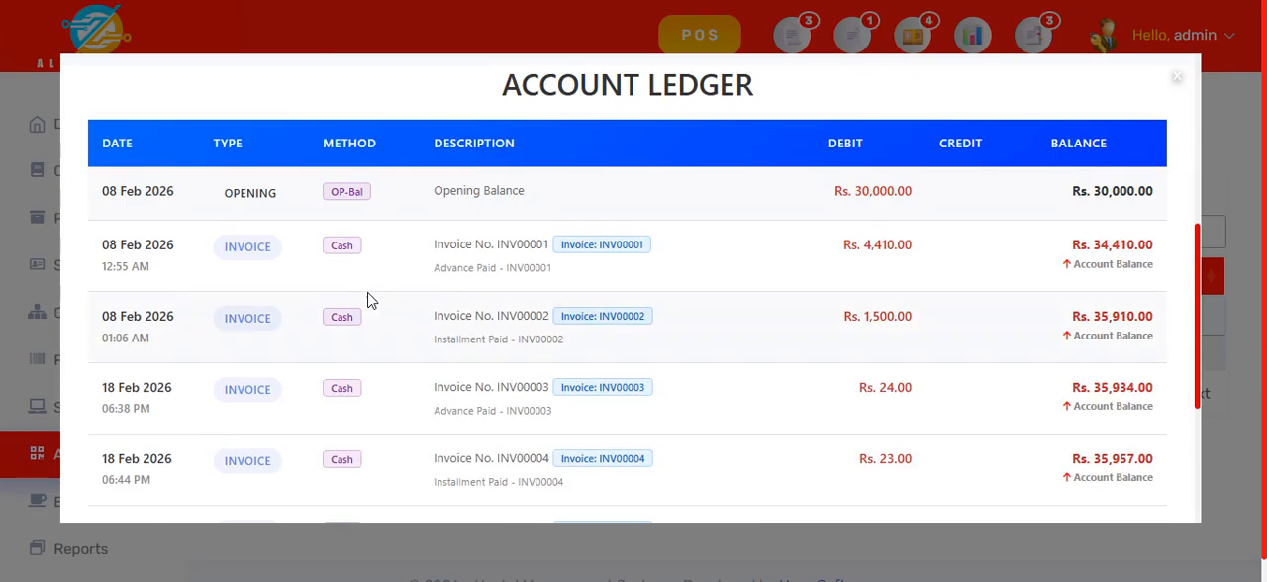
scroll(588, 258, "down", 2)
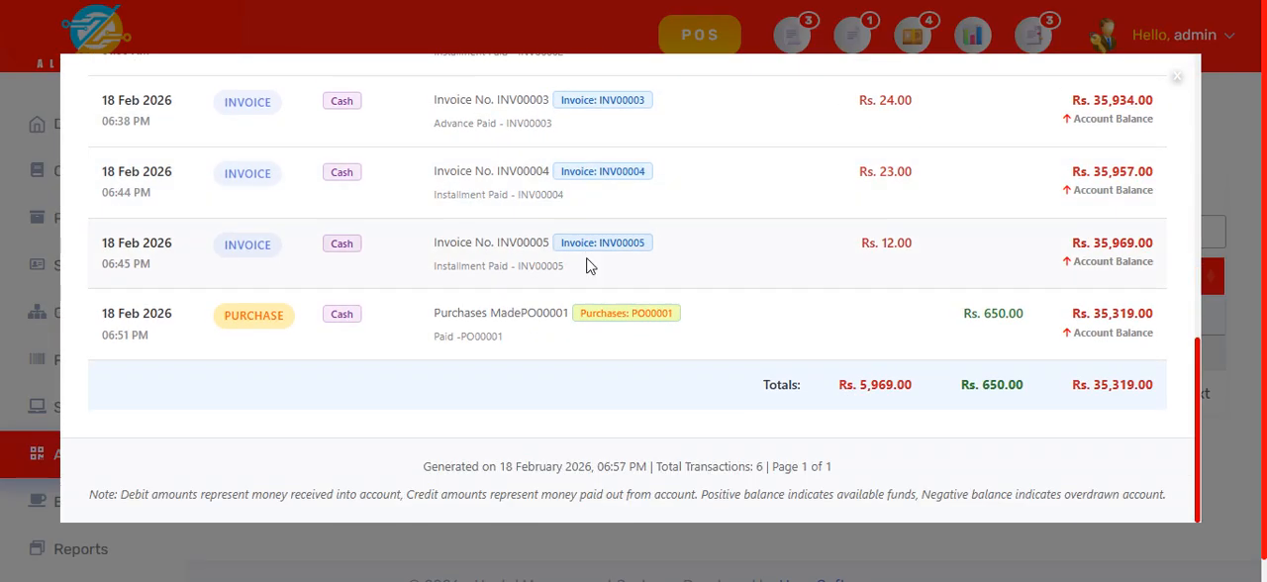
scroll(588, 265, "up", 2)
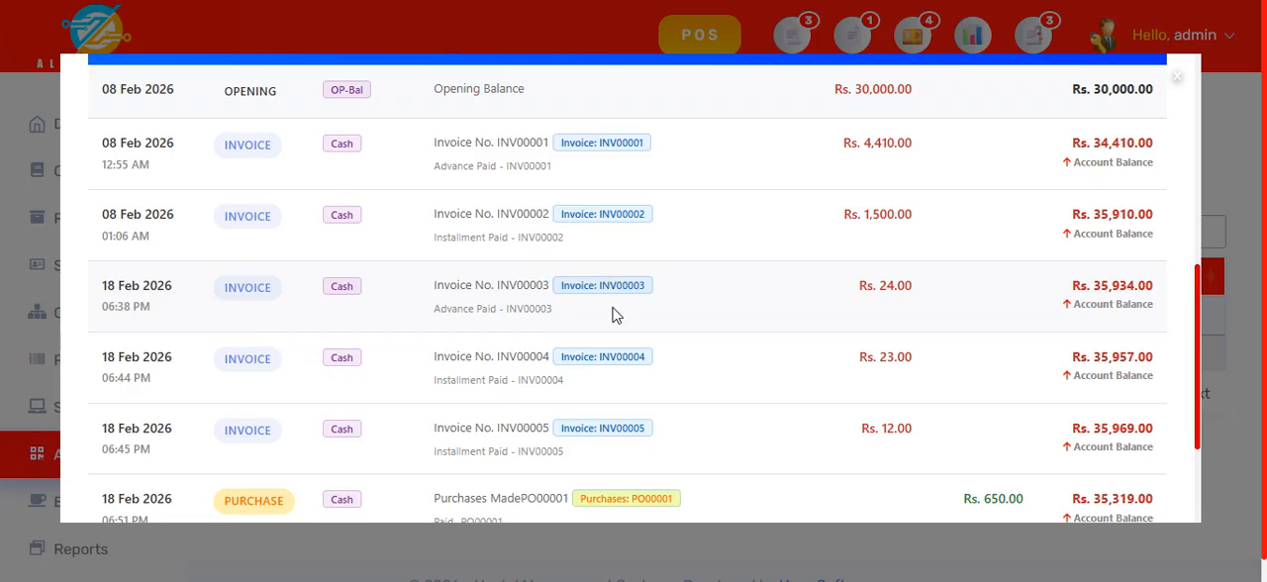
scroll(554, 243, "down", 2)
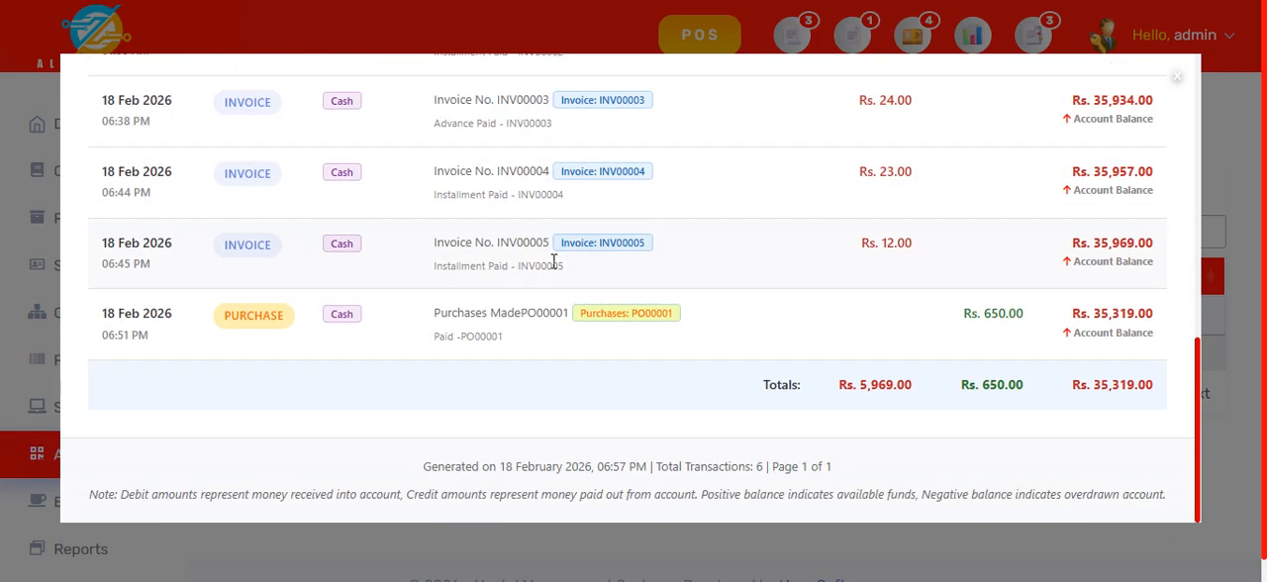
scroll(1031, 403, "up", 4)
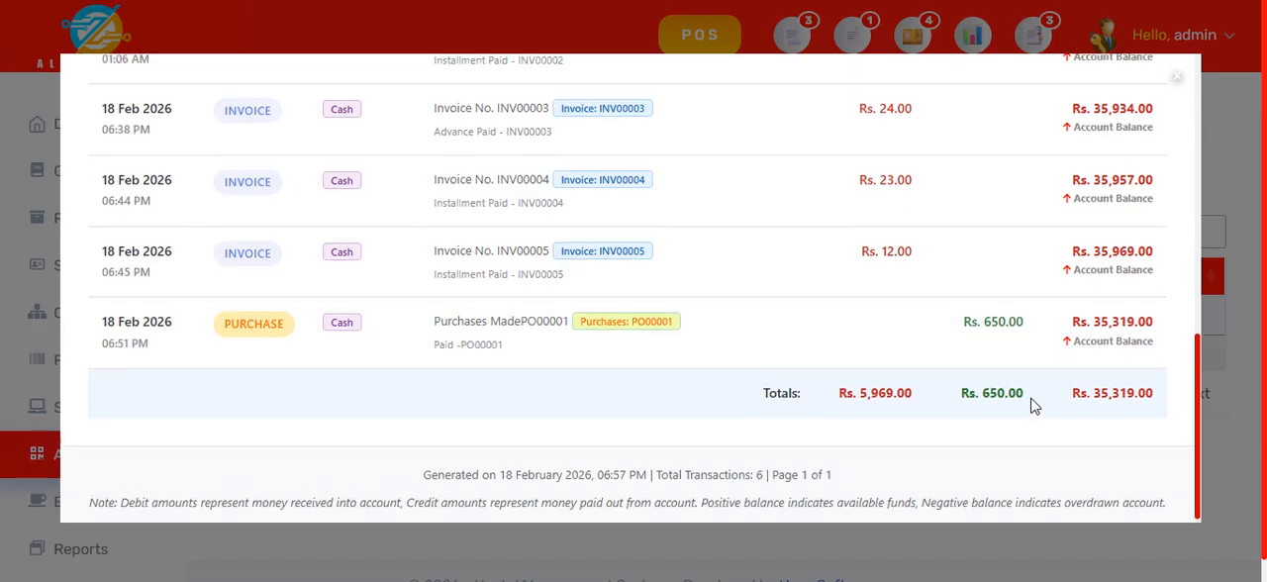
scroll(1030, 409, "up", 4)
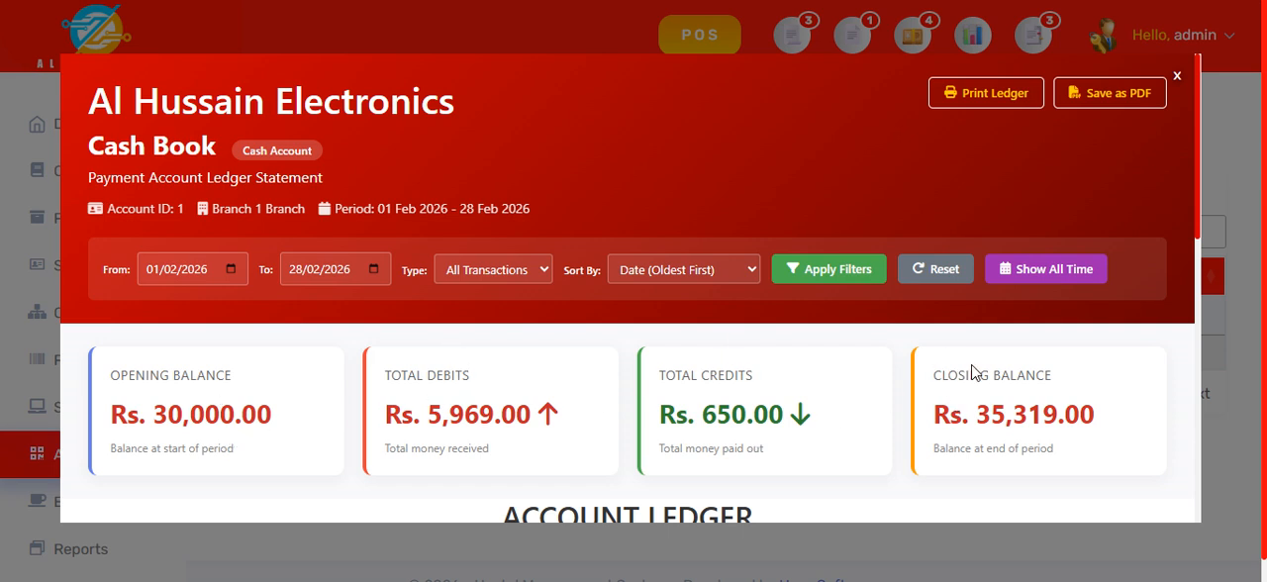
left_click(1178, 79)
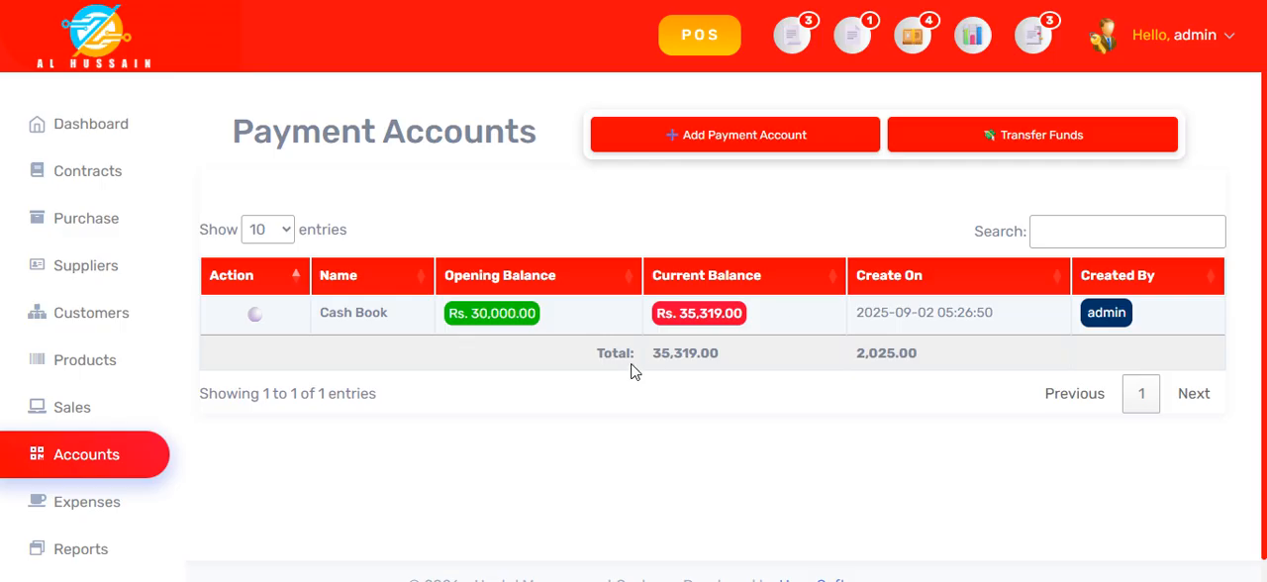
Step: View the form for adding a payment account, check the account choices in the funds transfer form, and cancel both
left_click(748, 139)
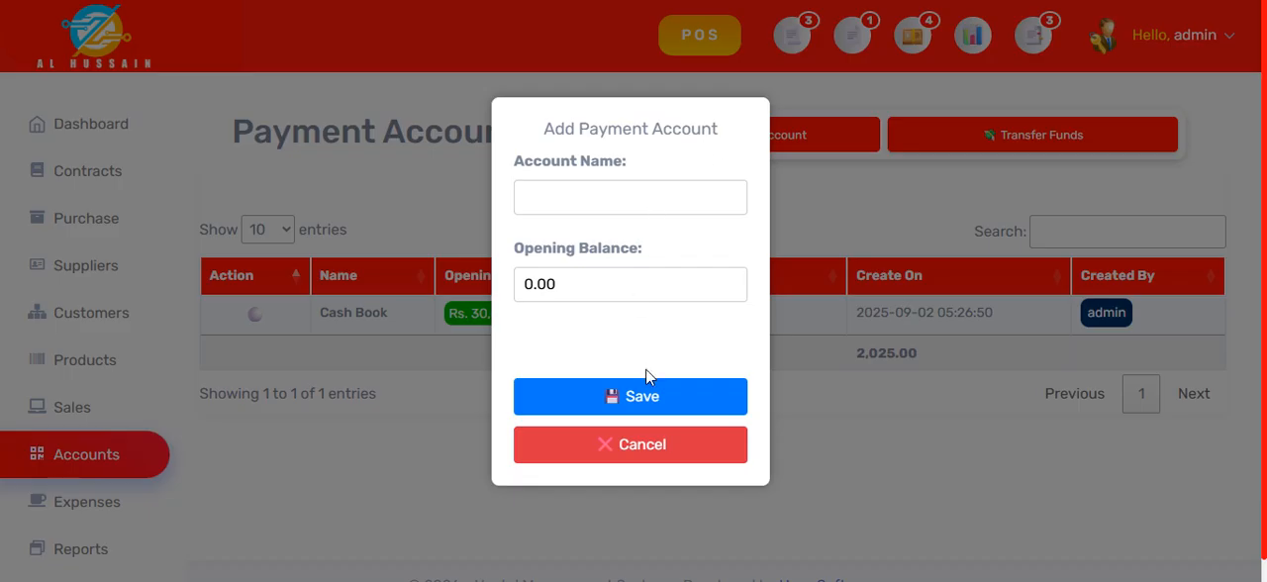
left_click(671, 445)
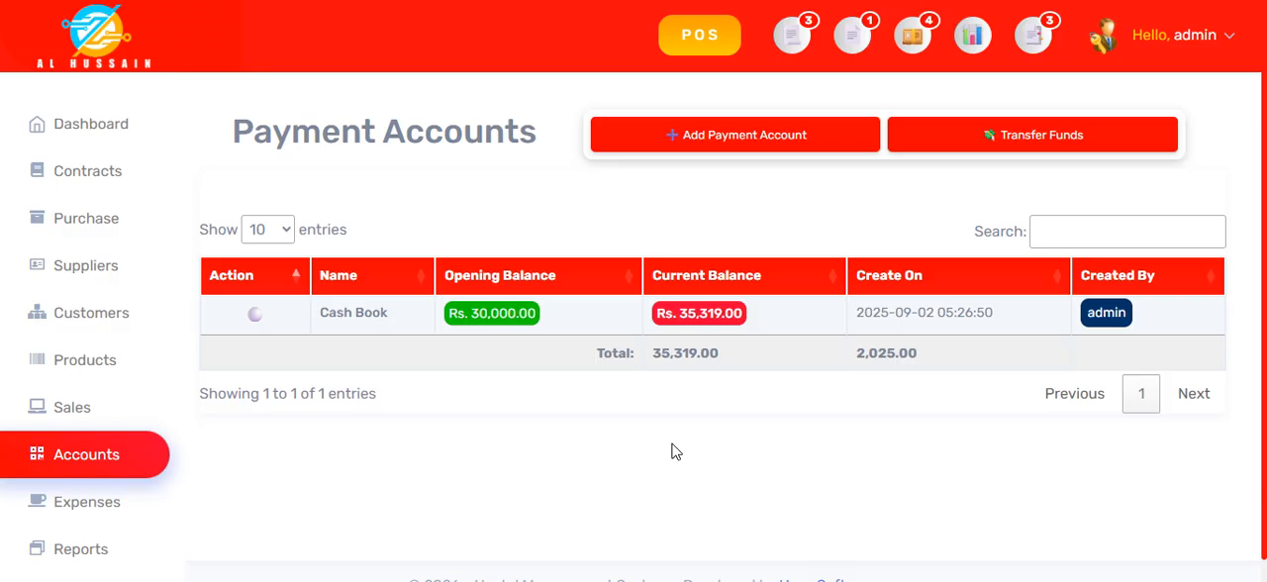
left_click(1065, 140)
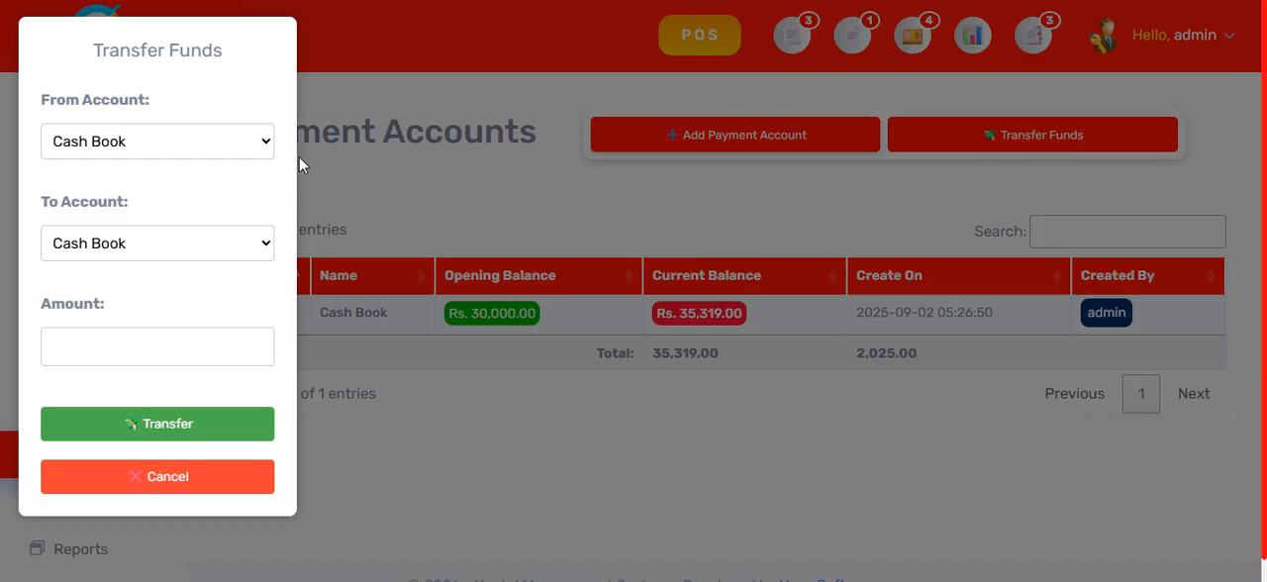
left_click(186, 150)
left_click(188, 182)
left_click(180, 256)
left_click(183, 260)
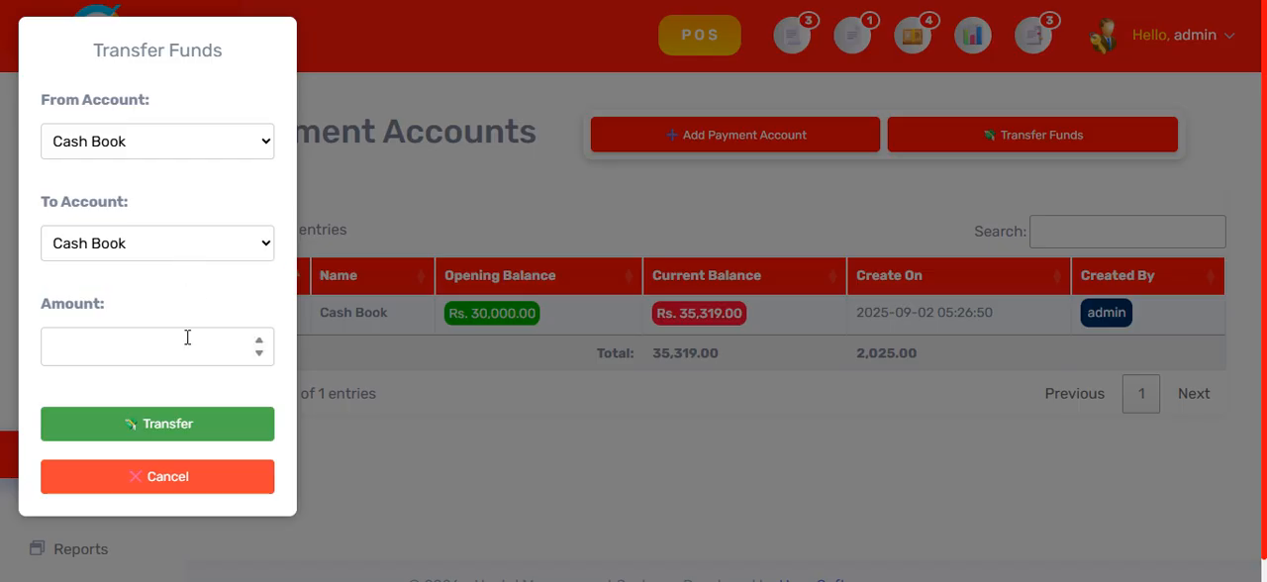
left_click(195, 480)
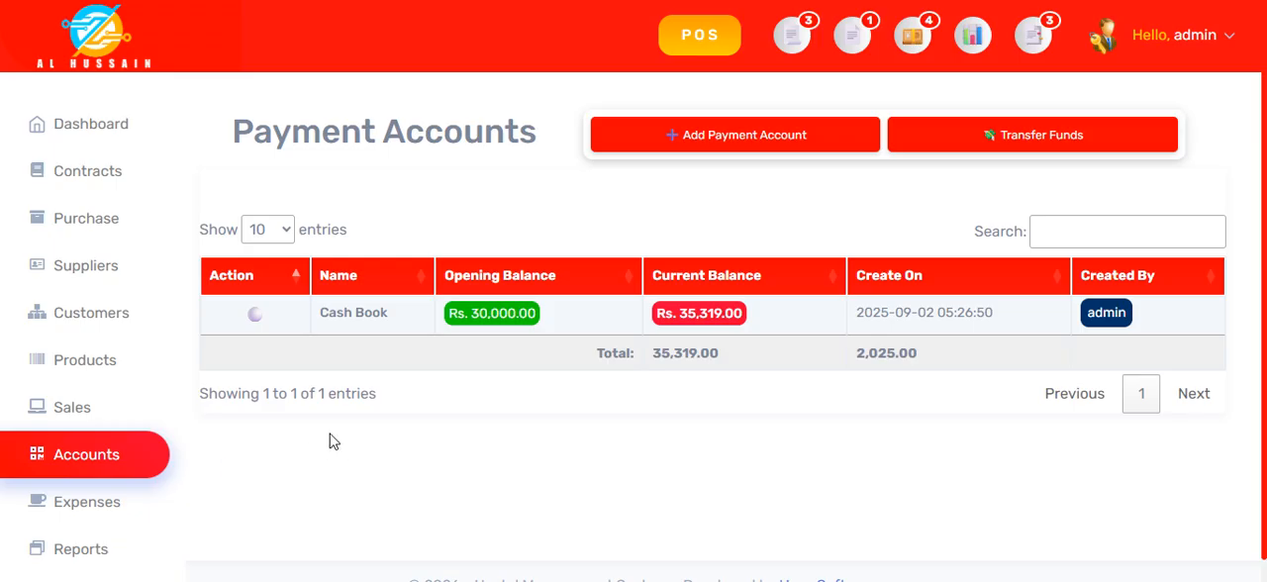
Step: Start a new expense in Expense Management and fill in the payee's name and address from the saved suggestions
left_click(93, 498)
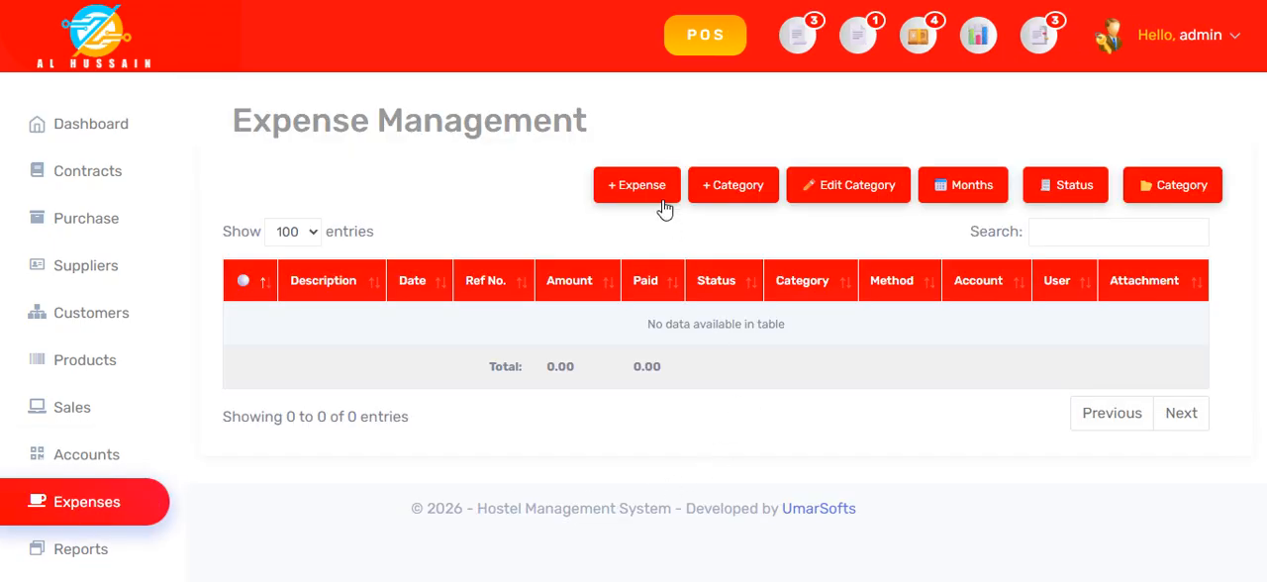
left_click(648, 188)
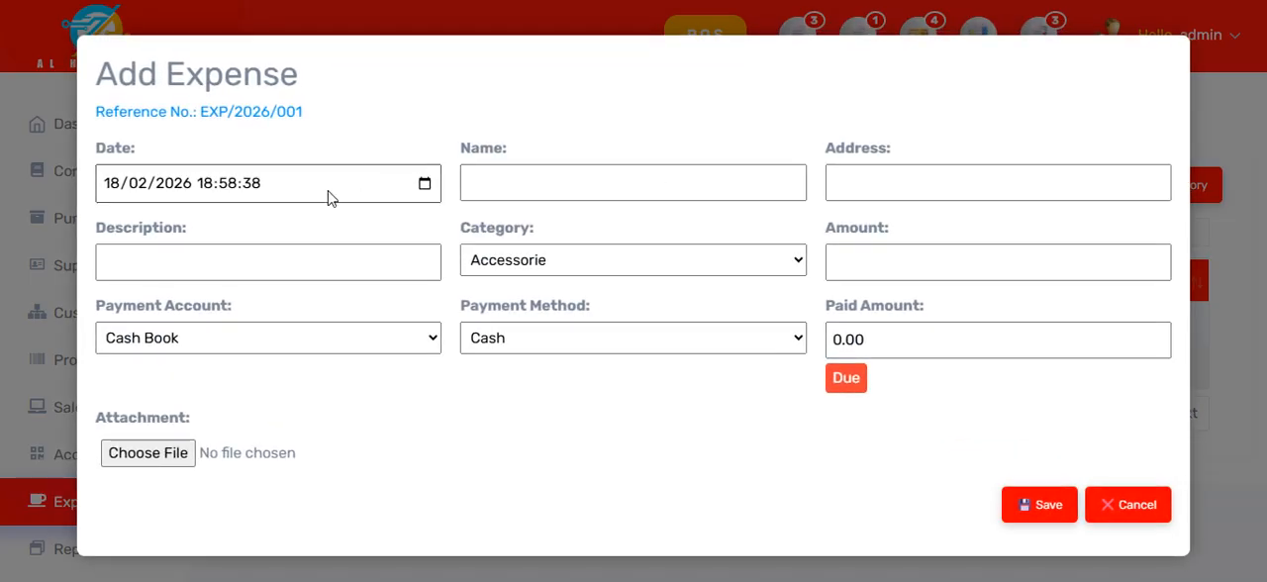
left_click(519, 197)
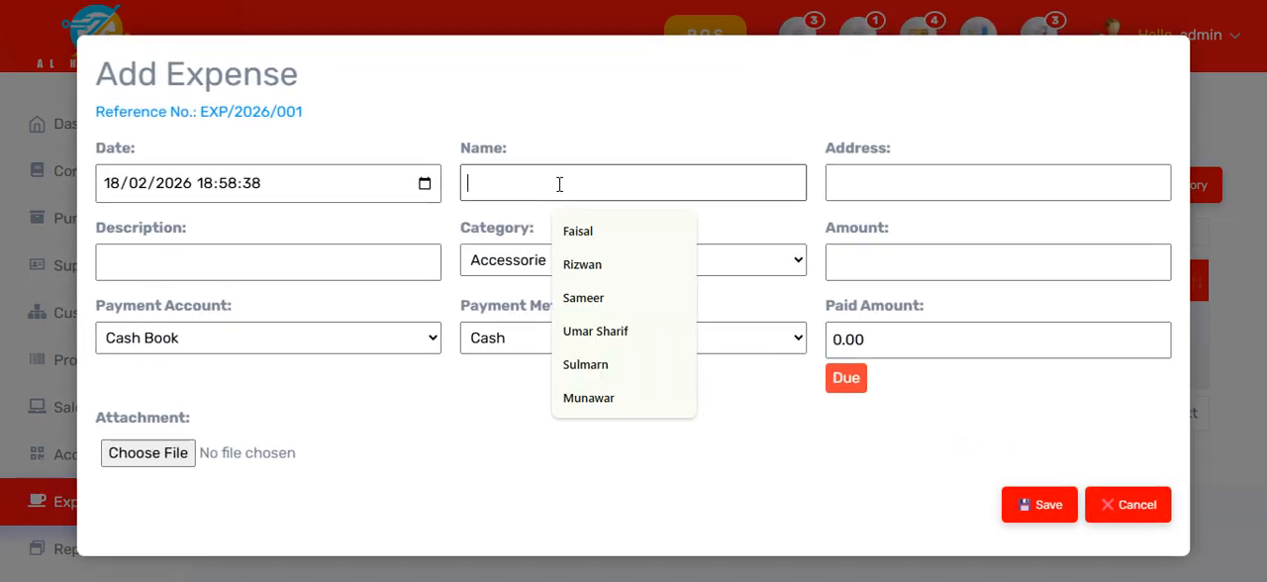
left_click(603, 238)
left_click(903, 195)
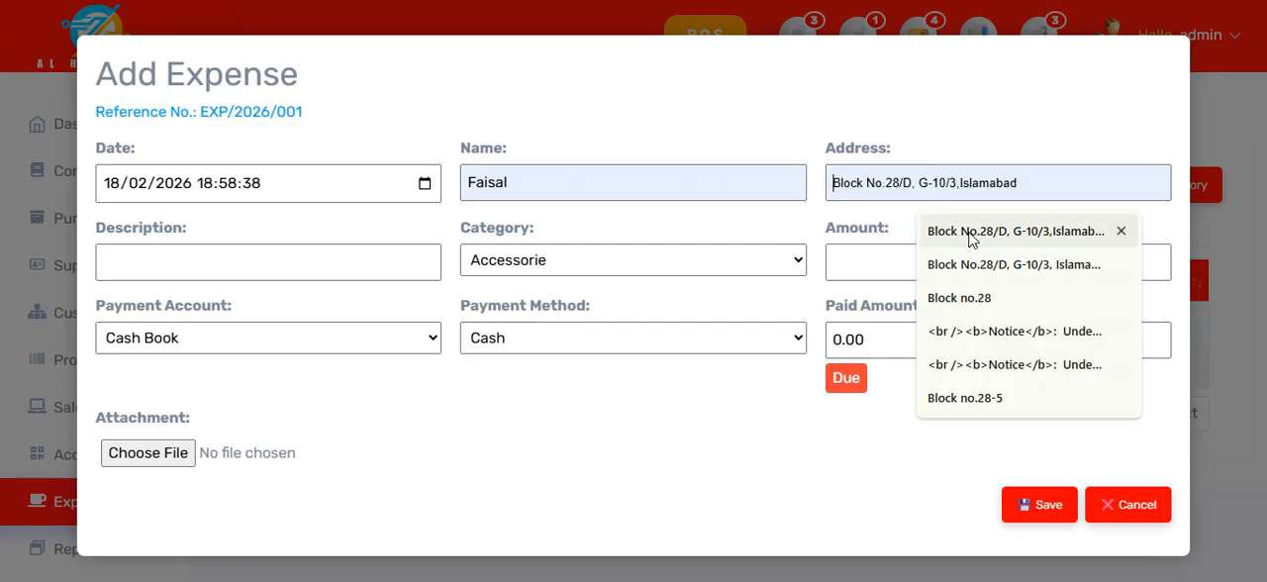
left_click(936, 234)
Step: Describe the expense as Vagitables and set its amount to 2000
left_click(326, 279)
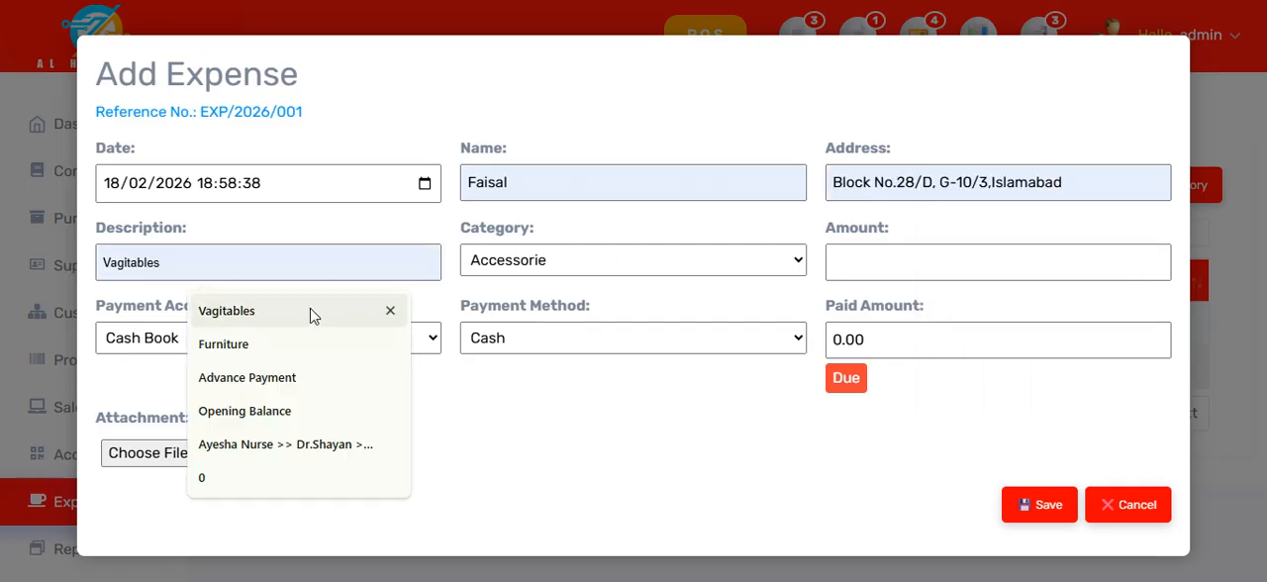
left_click(300, 312)
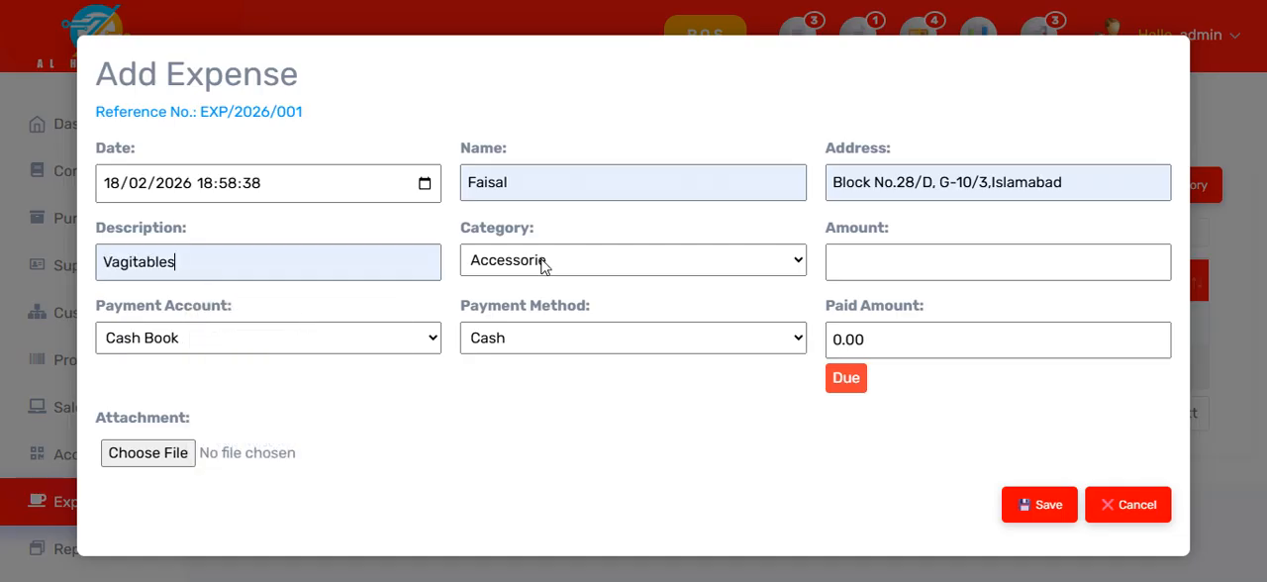
left_click(978, 266)
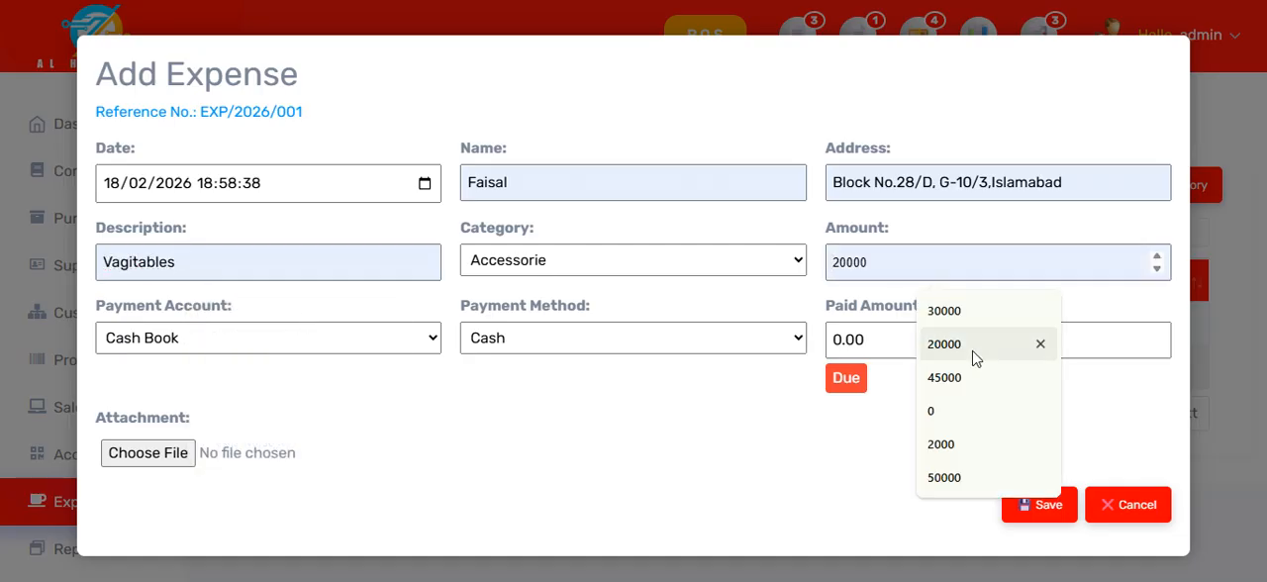
left_click(970, 447)
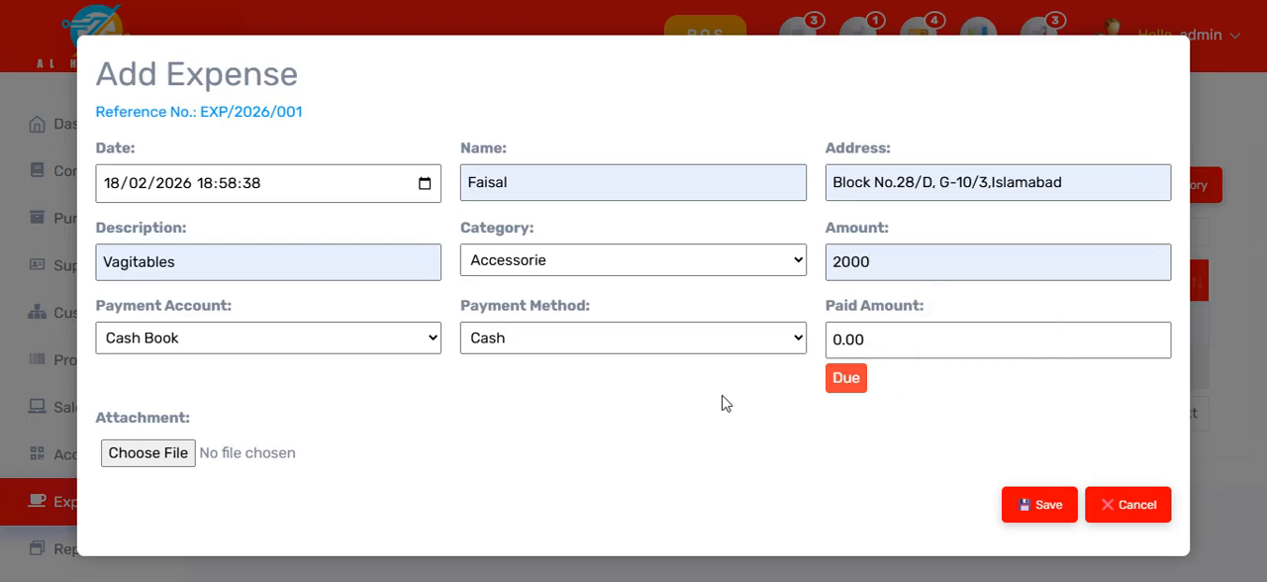
Step: Try paid amounts of 1000 and 2000 for the new expense
left_click(874, 346)
left_click_drag(881, 345, 809, 357)
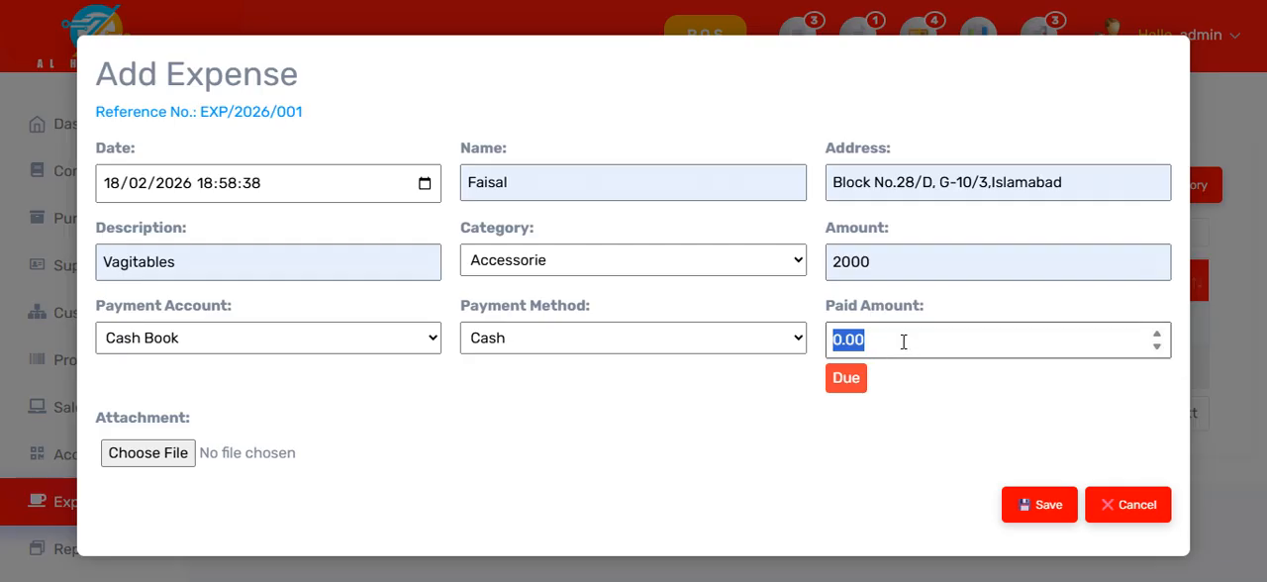
type("1000")
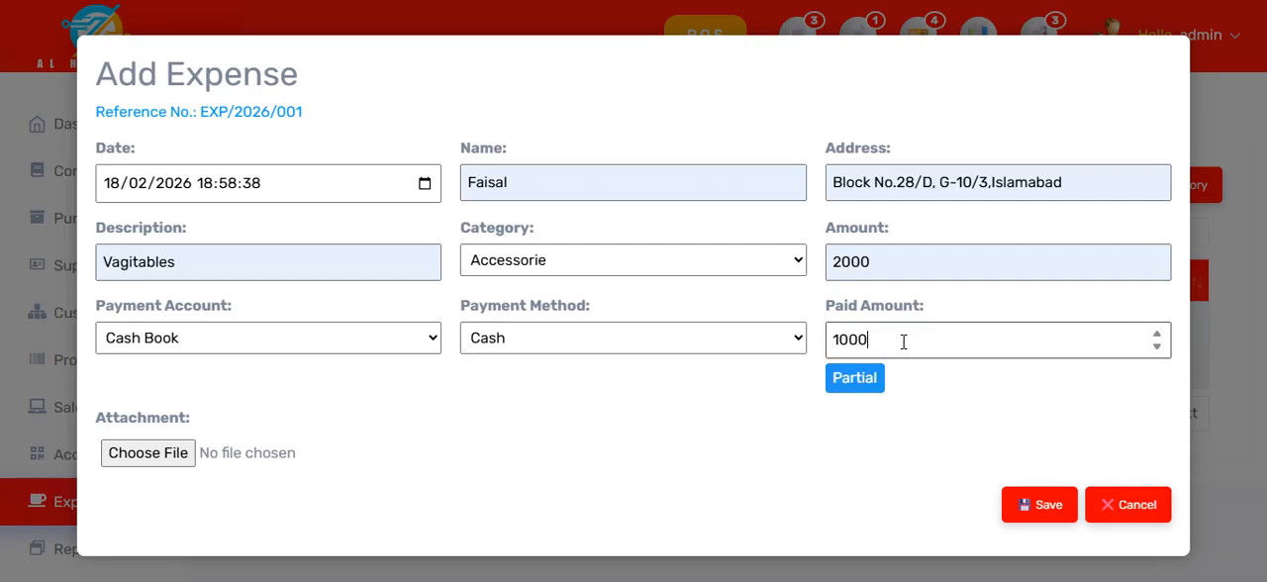
key("BackSpace")
key("BackSpace")
key("BackSpace")
key("BackSpace")
type("2000")
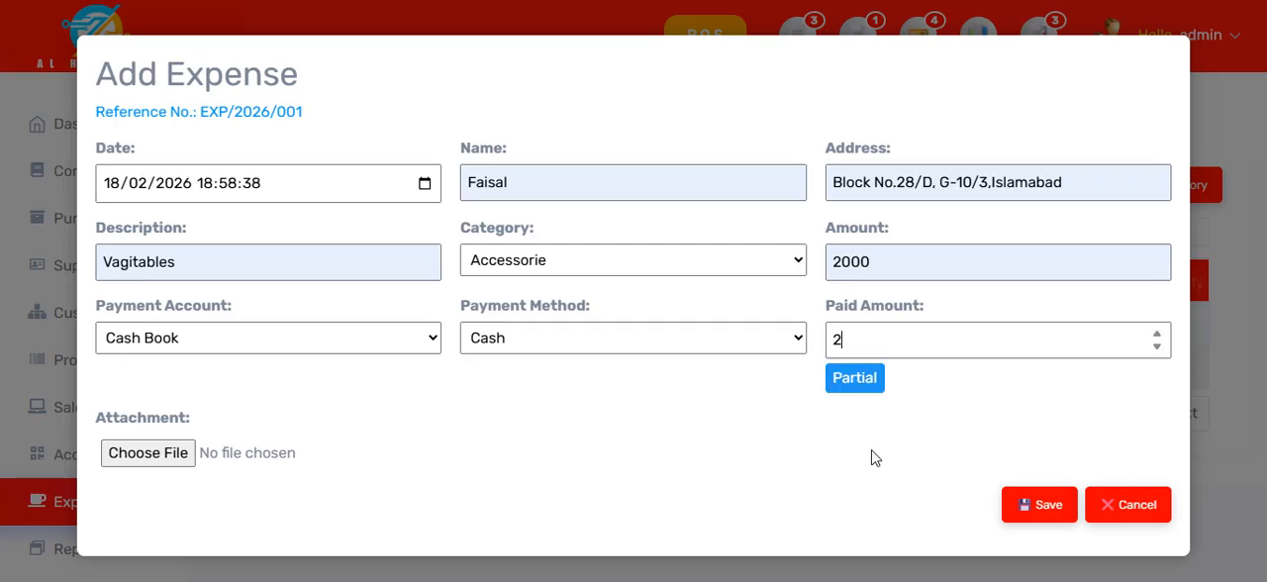
Step: Set the expense's paid amount to 1000 and save the expense
key("BackSpace")
key("BackSpace")
key("BackSpace")
key("BackSpace")
type("1")
left_click(1027, 519)
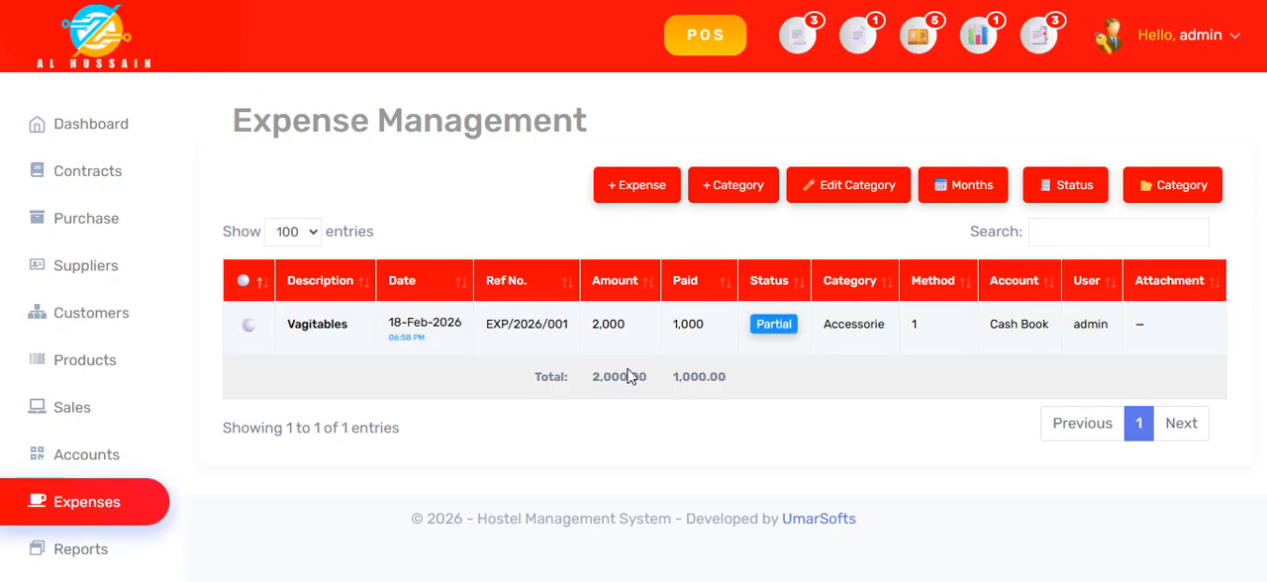
Step: View the Vagitables expense's details, and submit a payment of 1000 for it from the Cash Book with the Bank method
left_click(578, 323)
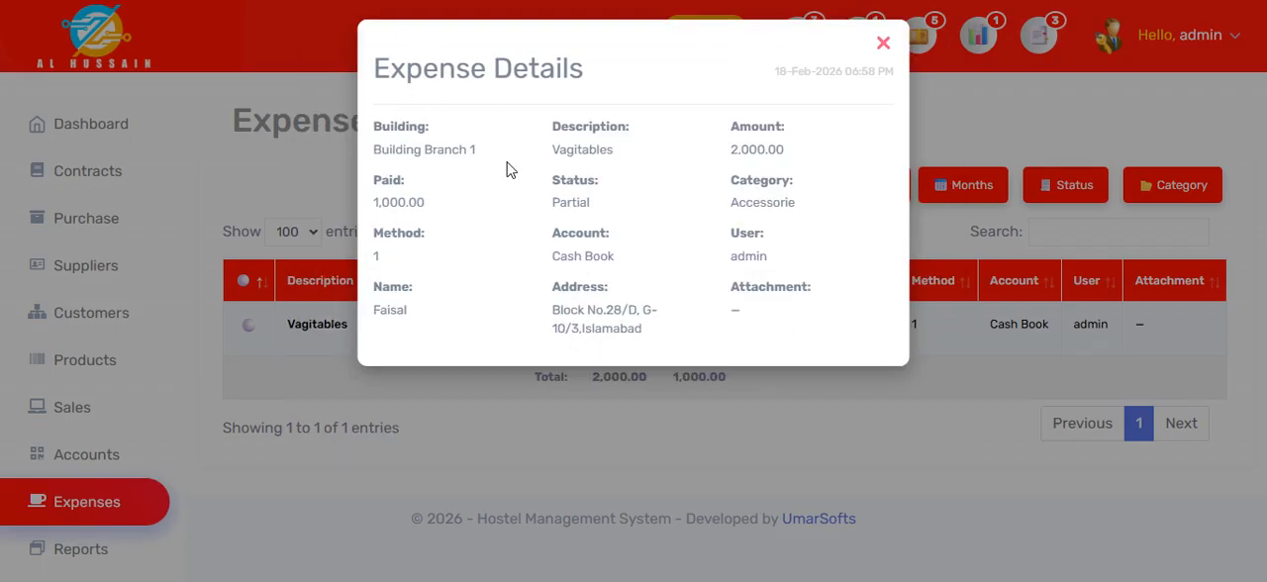
left_click(883, 43)
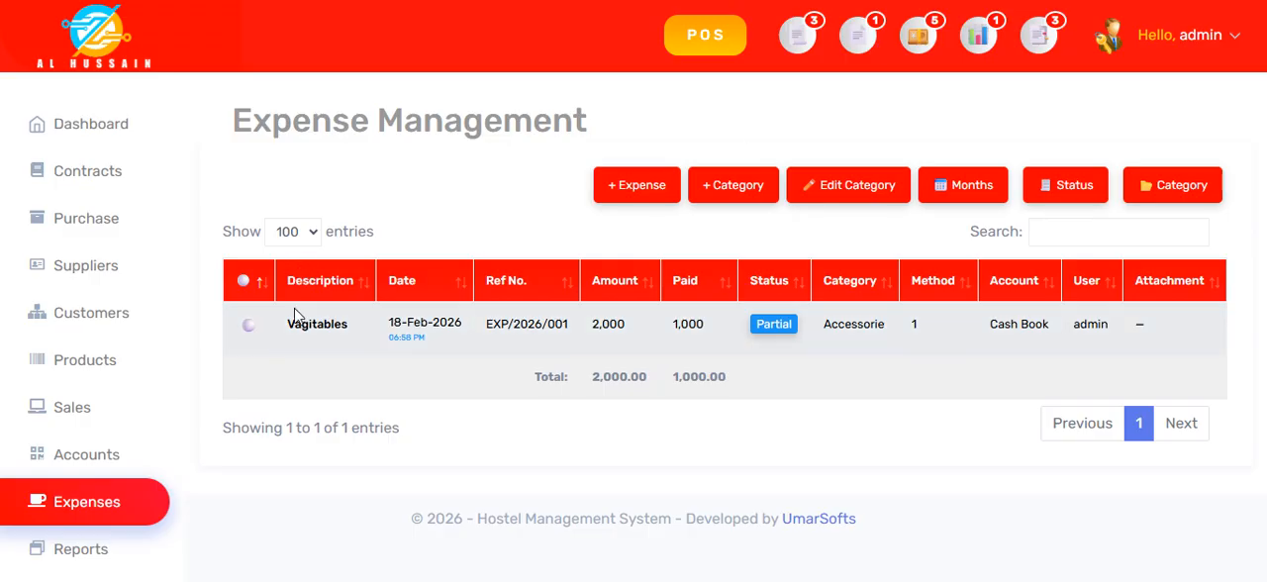
left_click(773, 325)
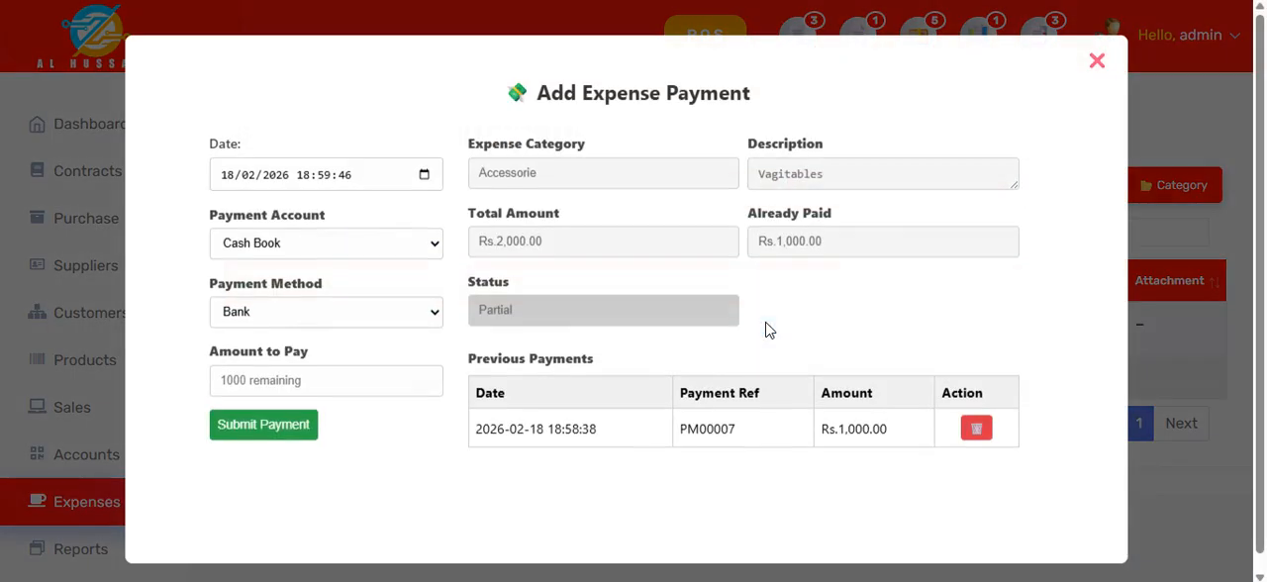
left_click(286, 386)
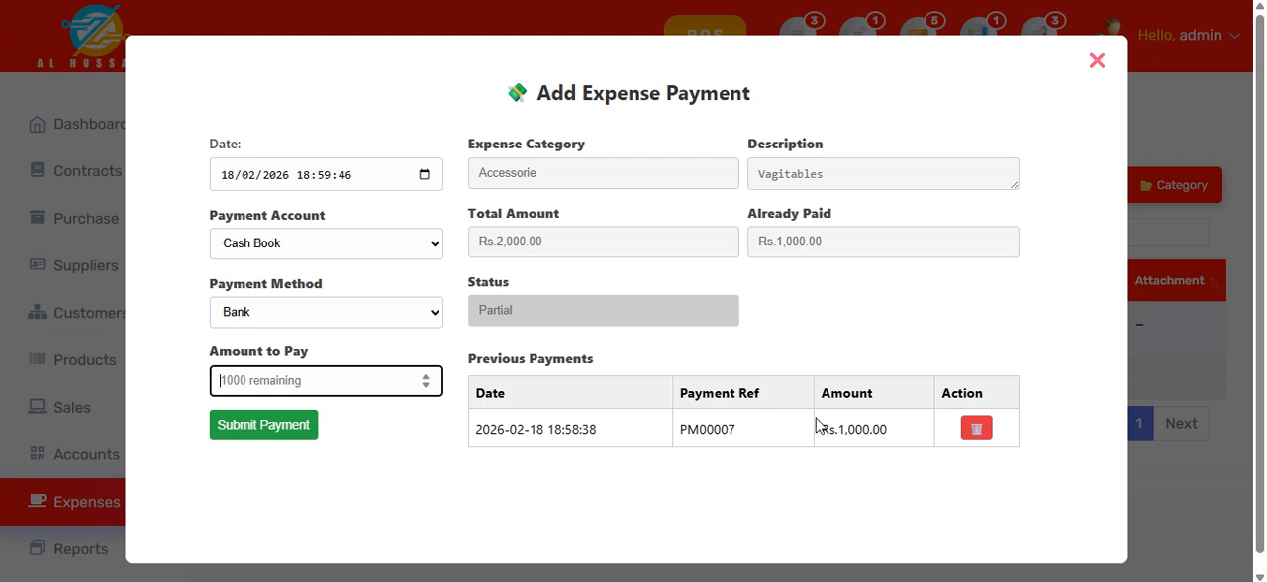
type("1000")
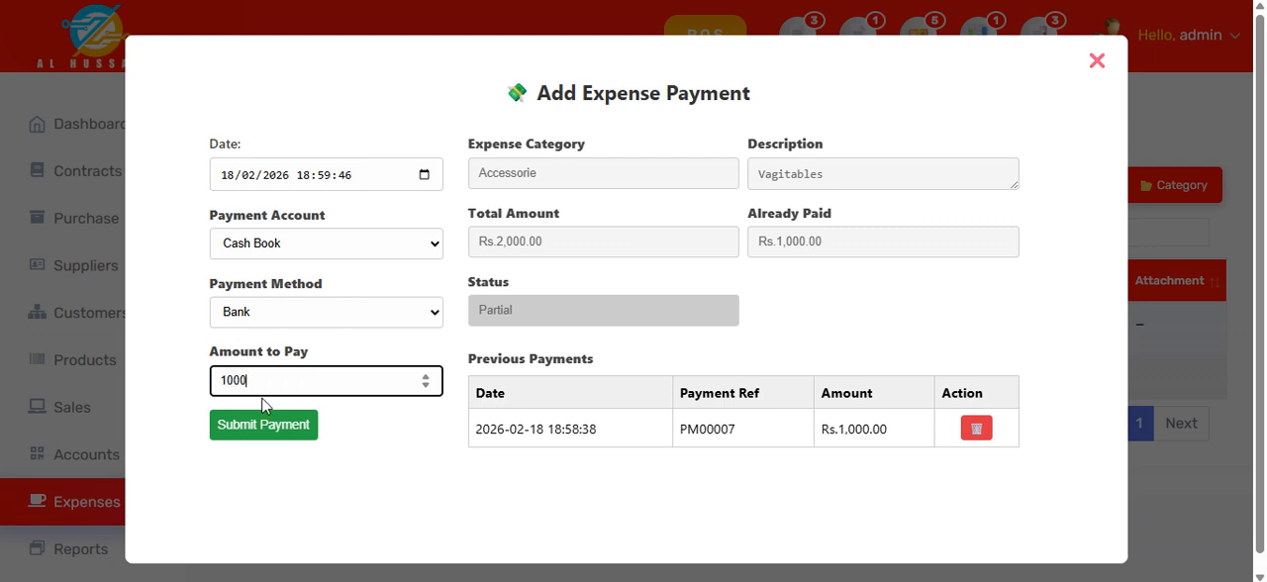
left_click(273, 426)
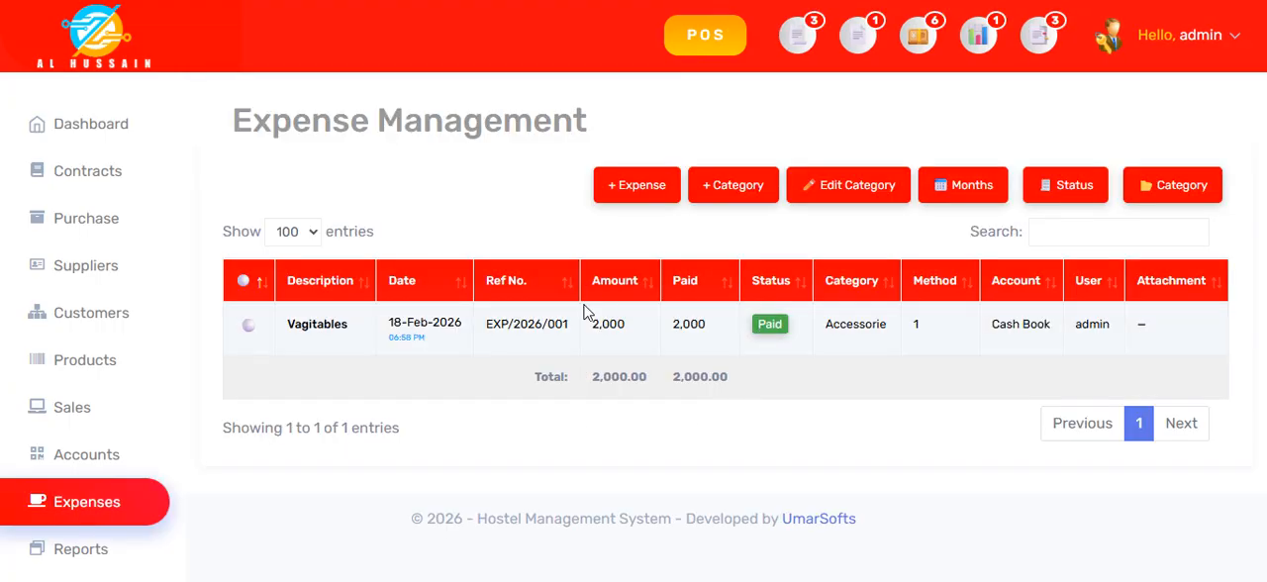
Step: Check the Vagitables expense's previous payments, close the payment form, and open the reports page
left_click(769, 325)
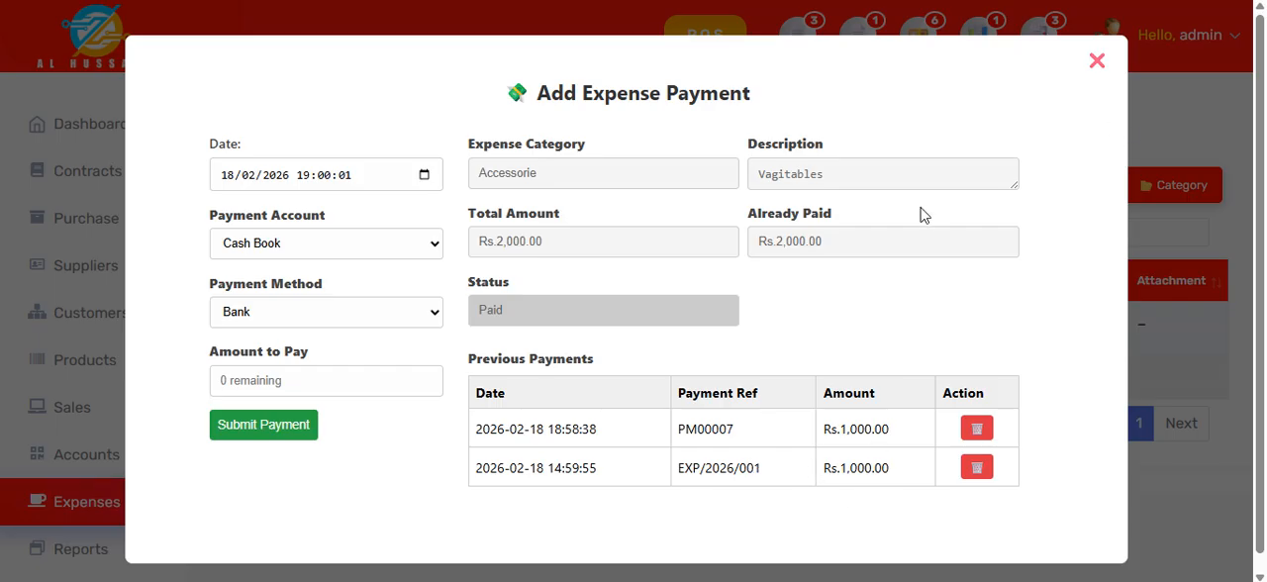
left_click(1097, 63)
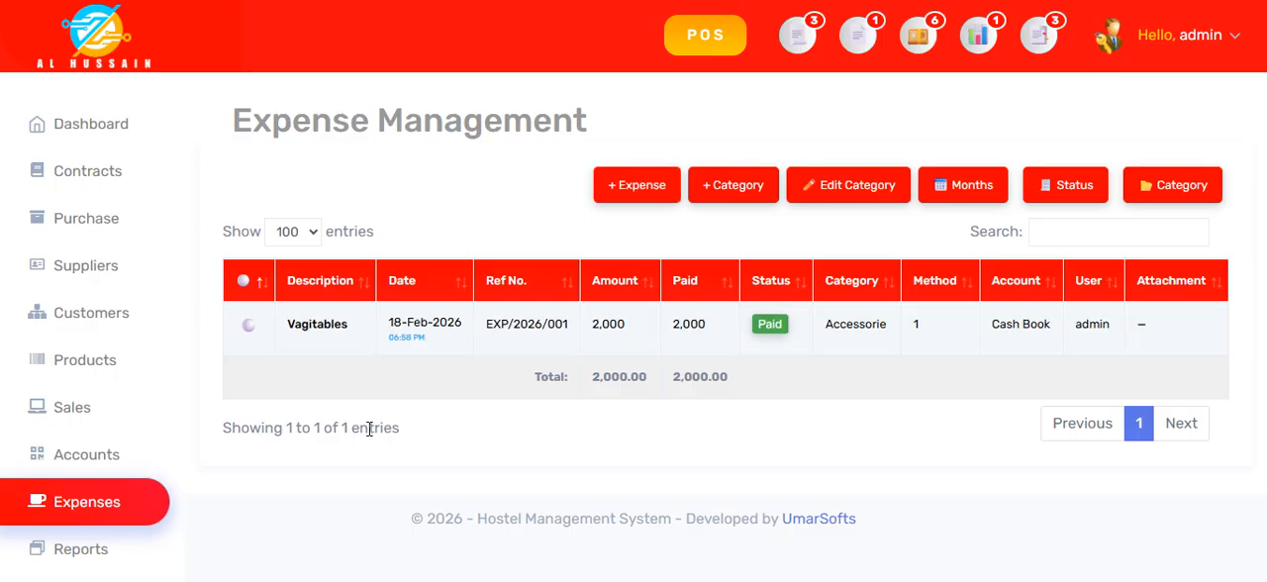
scroll(40, 486, "down", 2)
left_click(118, 466)
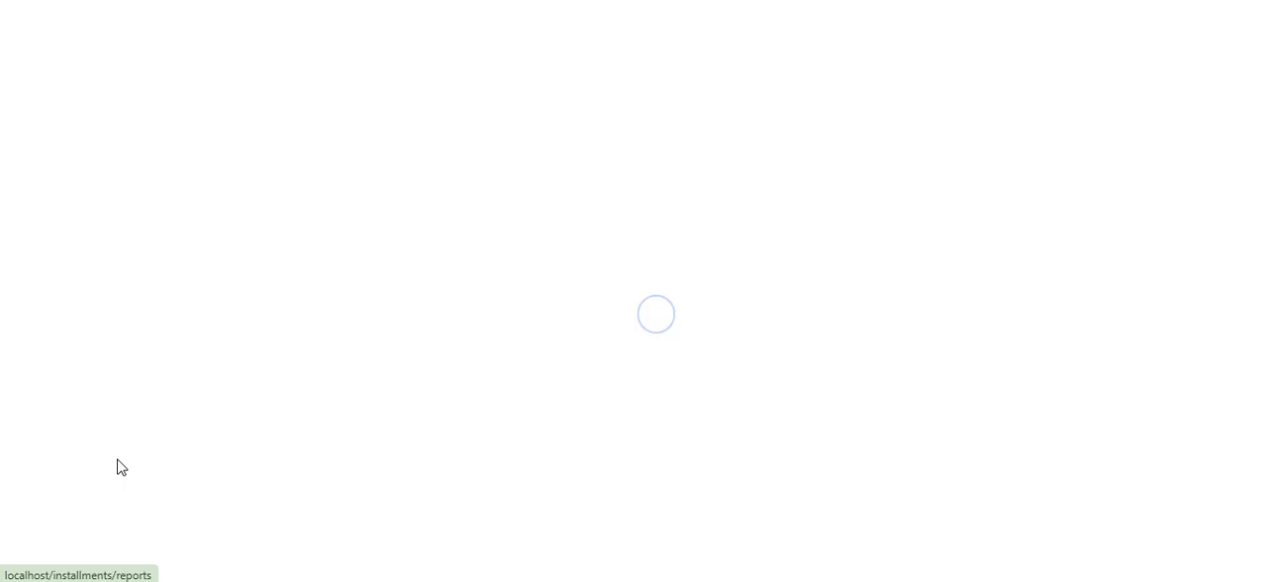
Step: Look over the available reports, open the Sales Report, and skim it through to its detailed invoice table
scroll(786, 232, "down", 2)
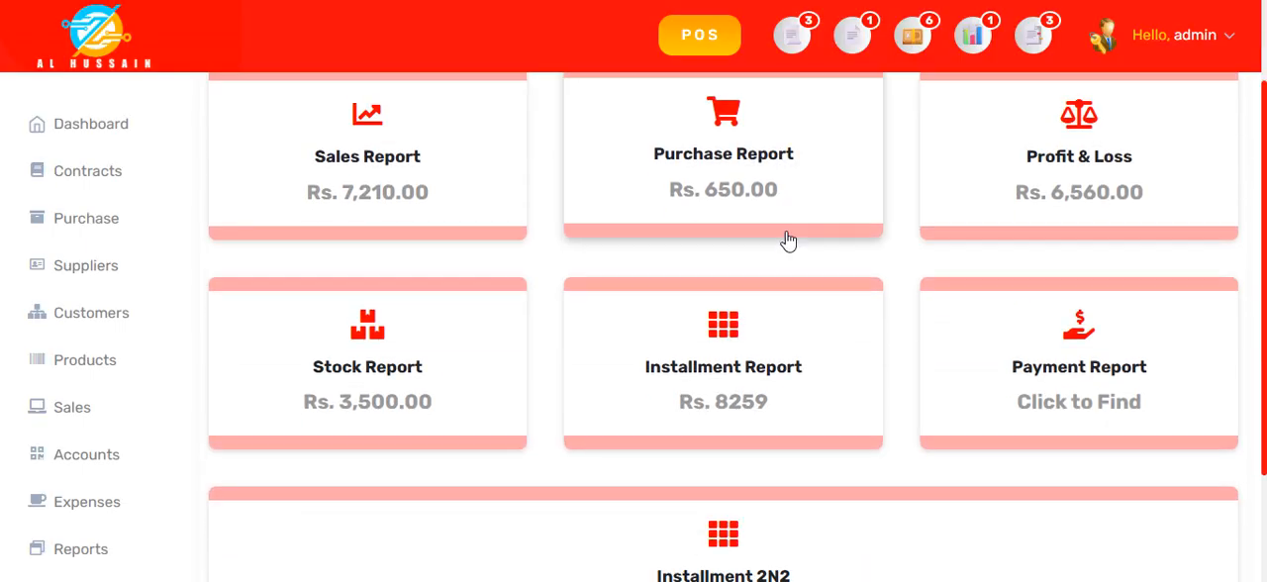
scroll(788, 287, "up", 2)
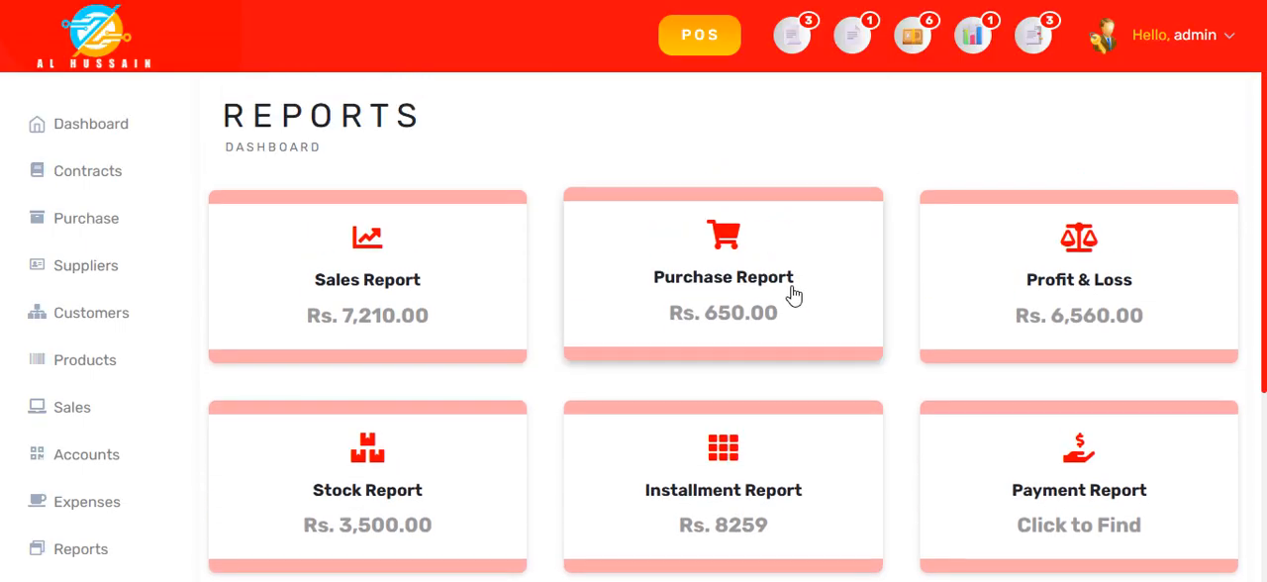
left_click(368, 286)
scroll(654, 302, "down", 3)
scroll(683, 300, "down", 5)
scroll(698, 337, "up", 1)
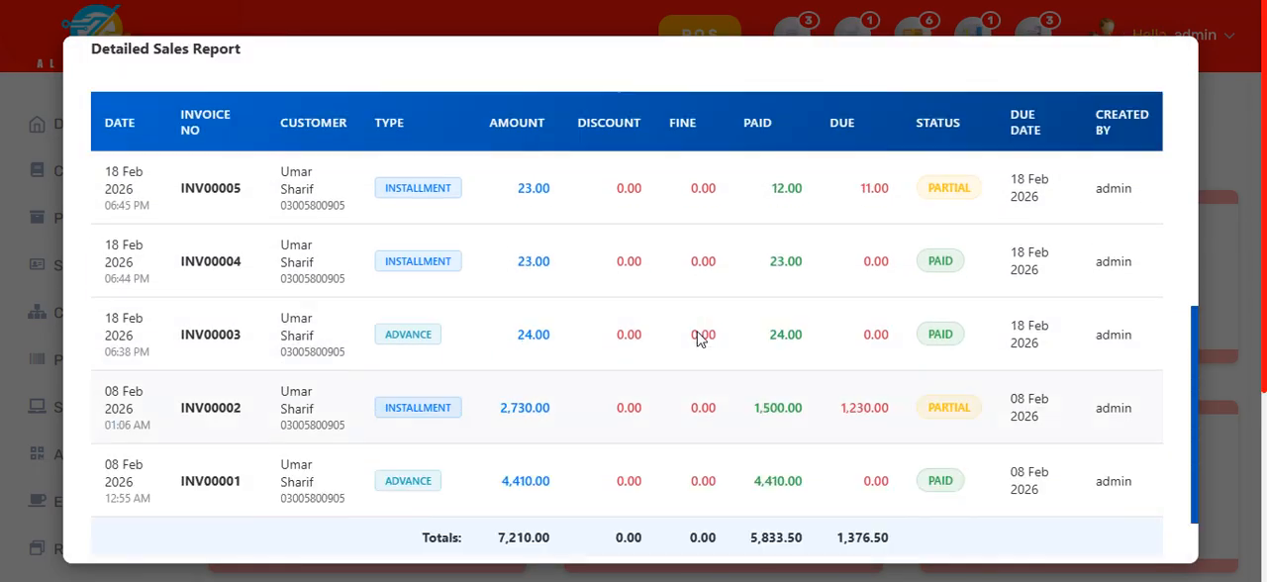
scroll(698, 337, "up", 8)
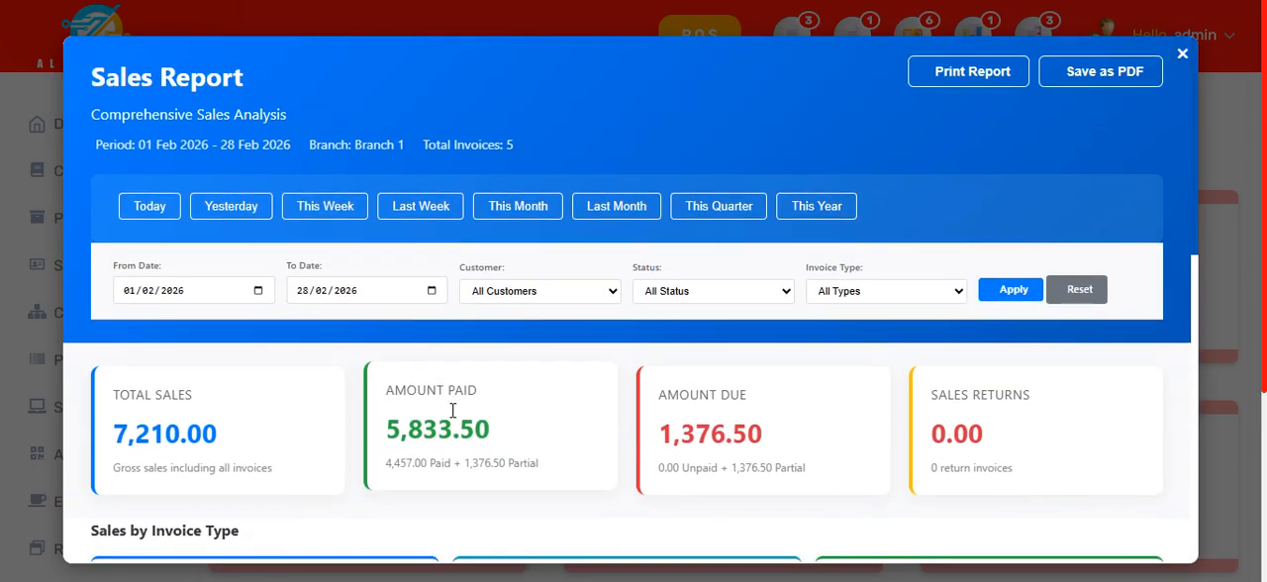
Step: Examine the Sales Report's summary amounts, sales by invoice type, and each invoice's payment status, and close the report
scroll(452, 409, "down", 2)
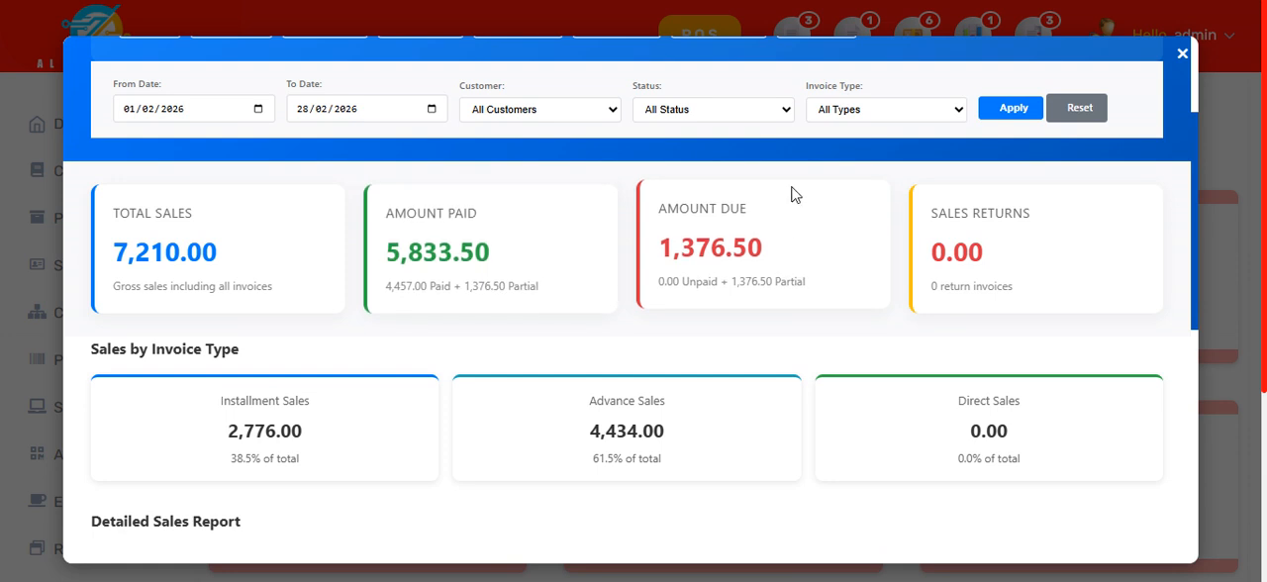
scroll(837, 359, "down", 3)
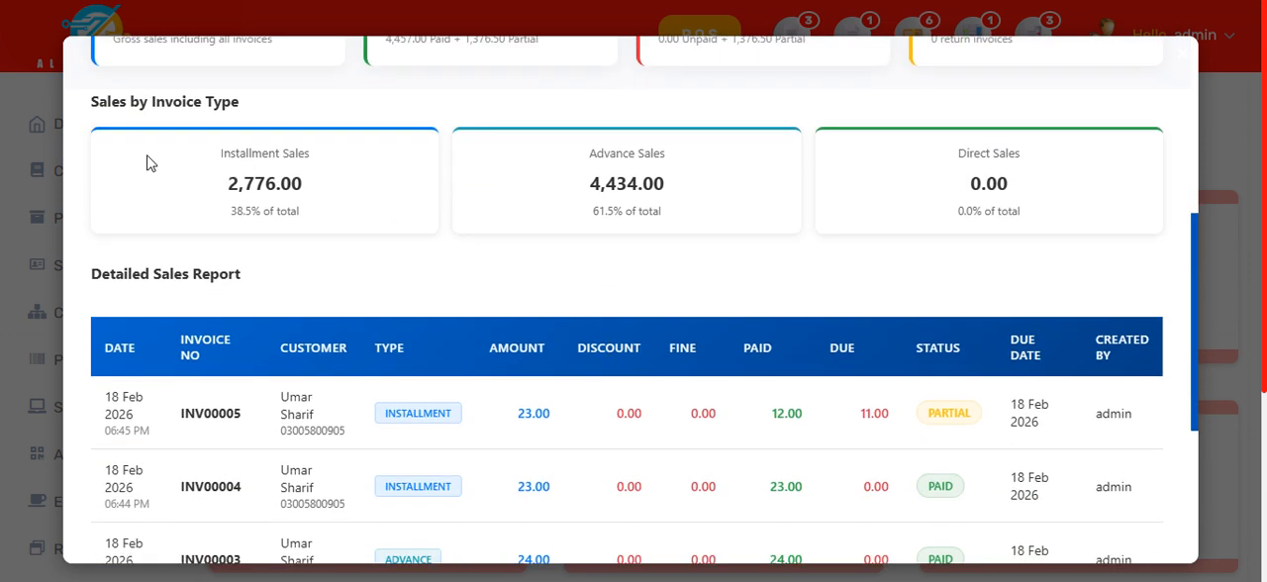
scroll(453, 401, "down", 4)
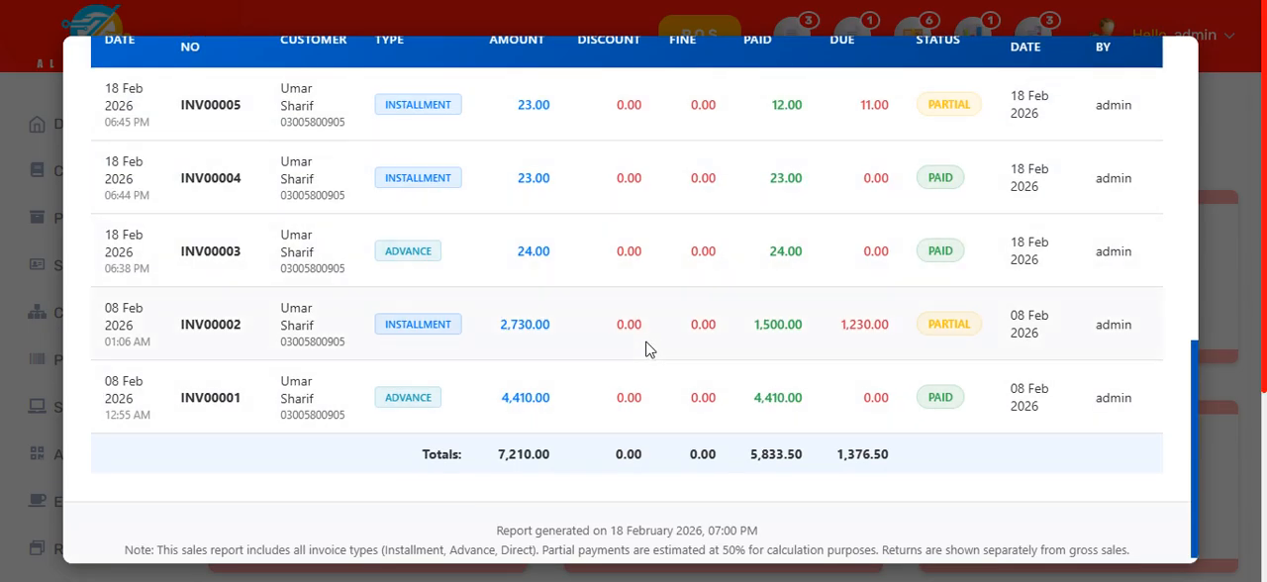
scroll(663, 366, "up", 2)
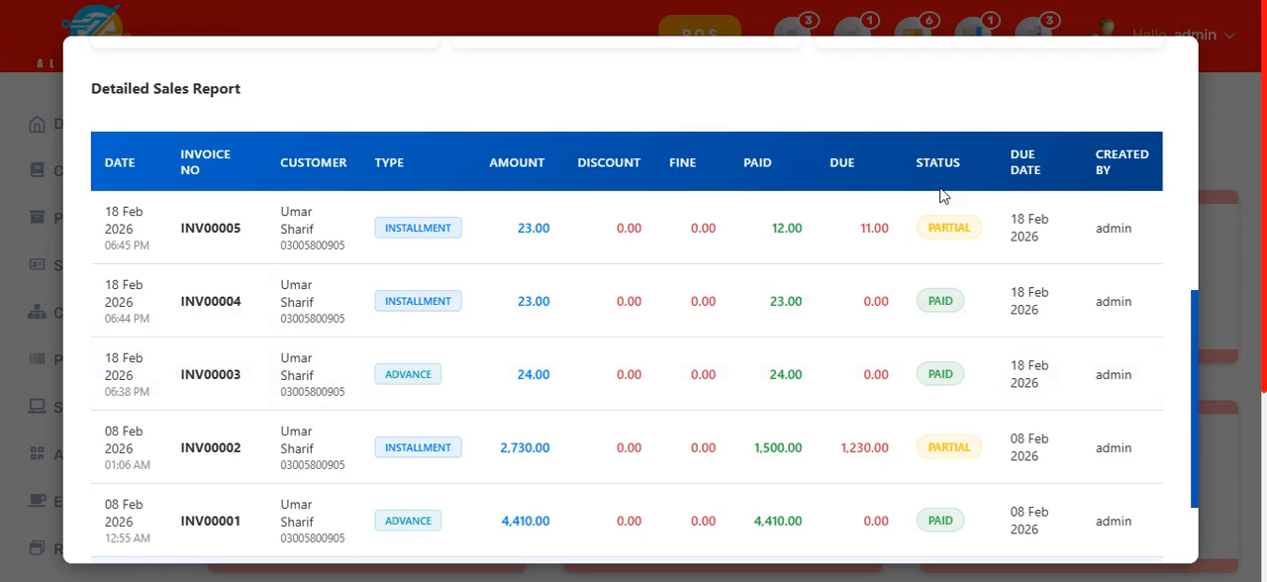
scroll(992, 313, "down", 2)
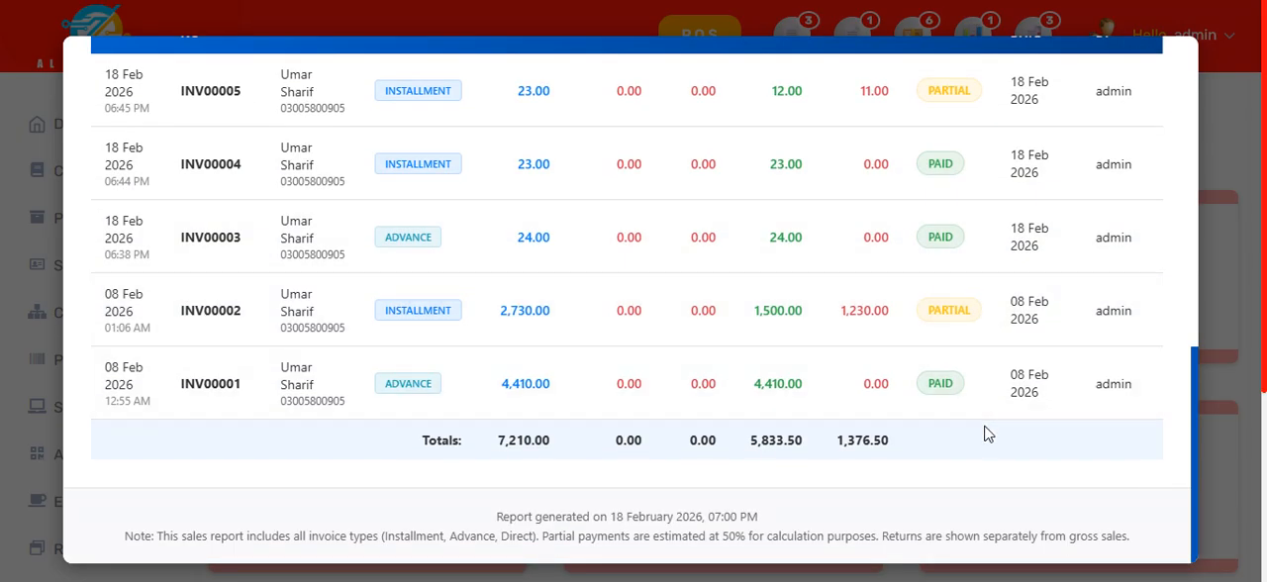
scroll(982, 438, "up", 5)
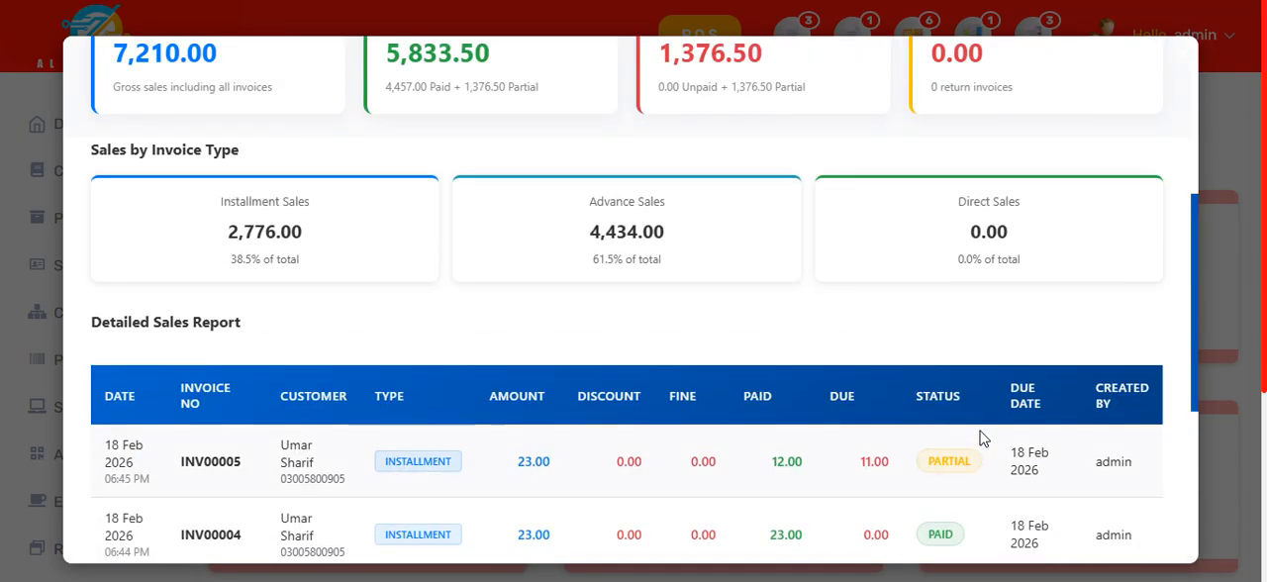
scroll(980, 437, "up", 5)
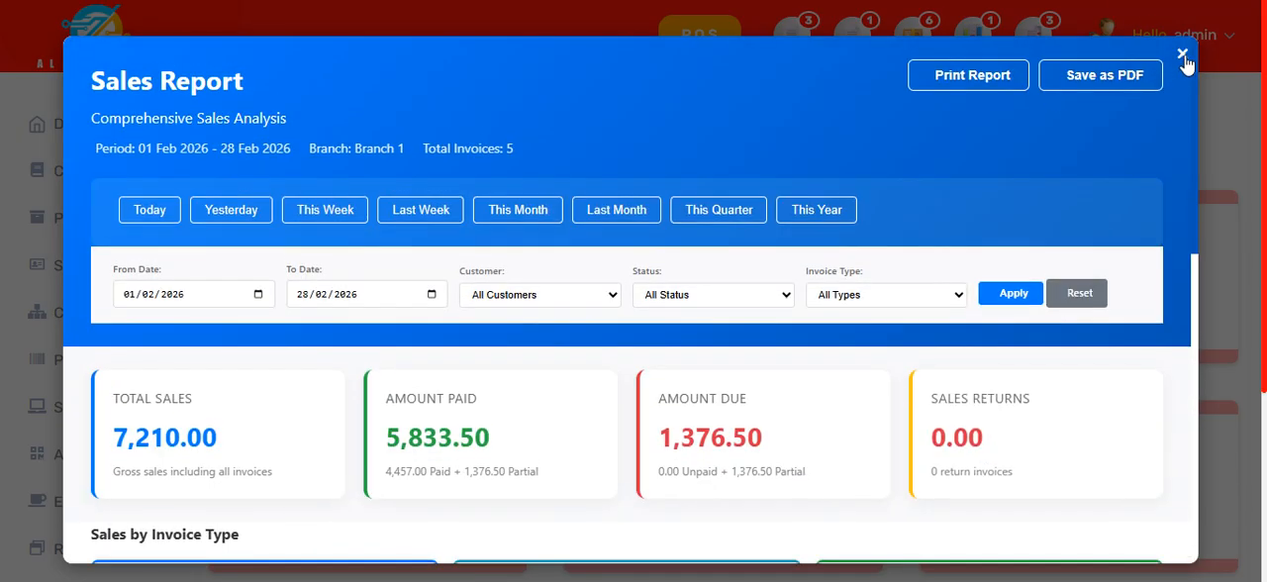
left_click(1182, 55)
Step: Open the Purchase Report and review its summary amounts and detailed purchase table
left_click(659, 311)
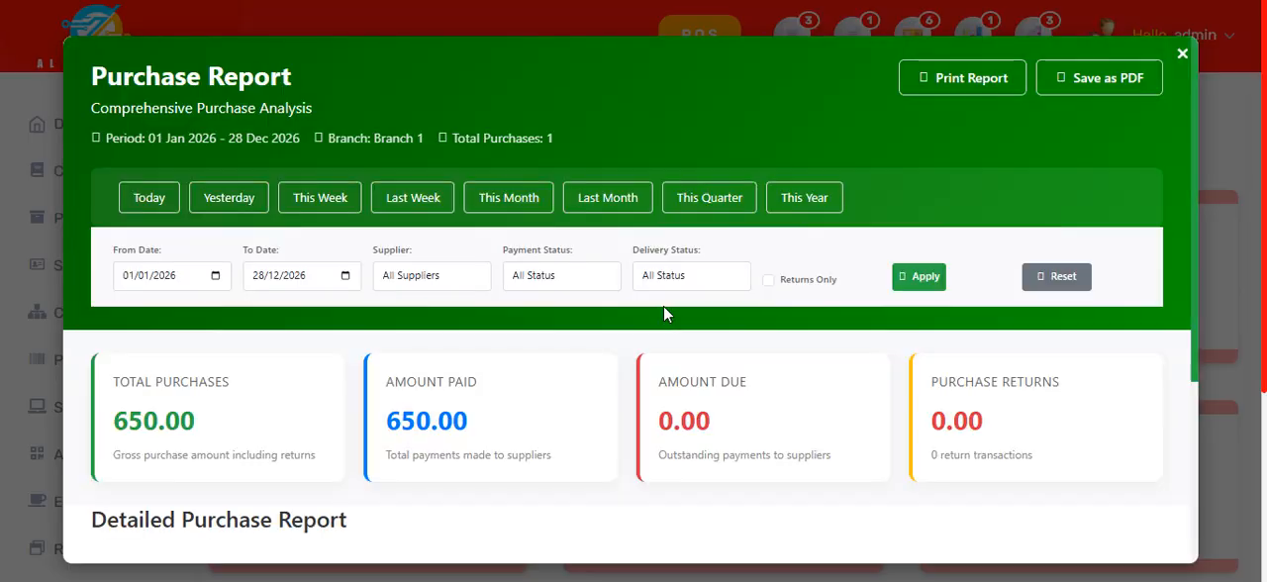
scroll(663, 313, "down", 4)
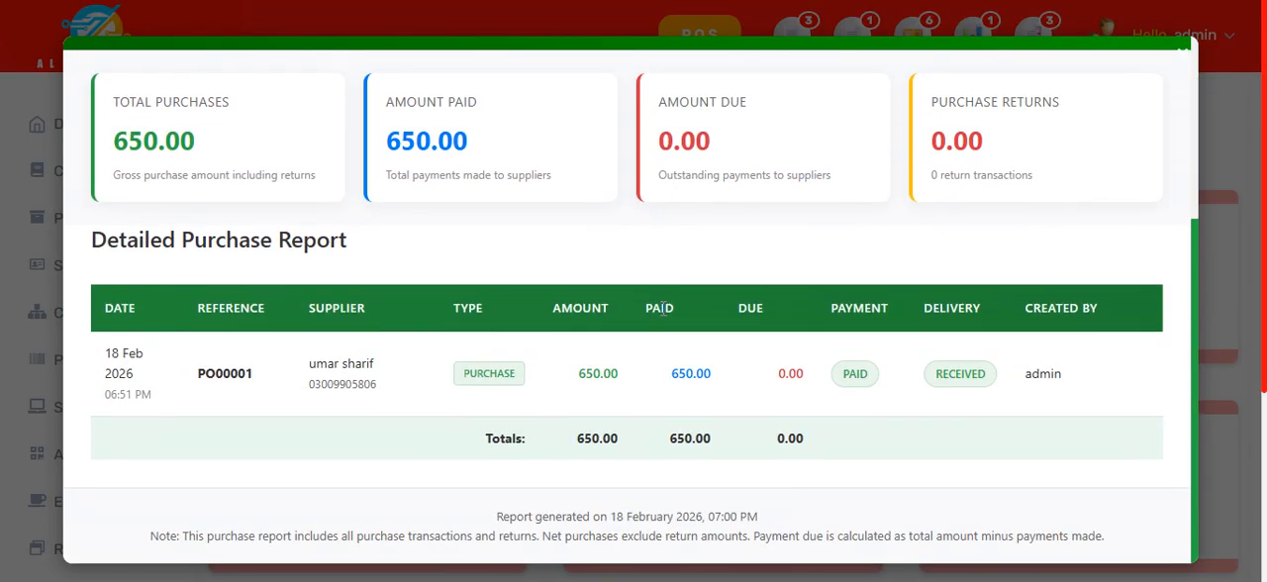
scroll(663, 308, "up", 4)
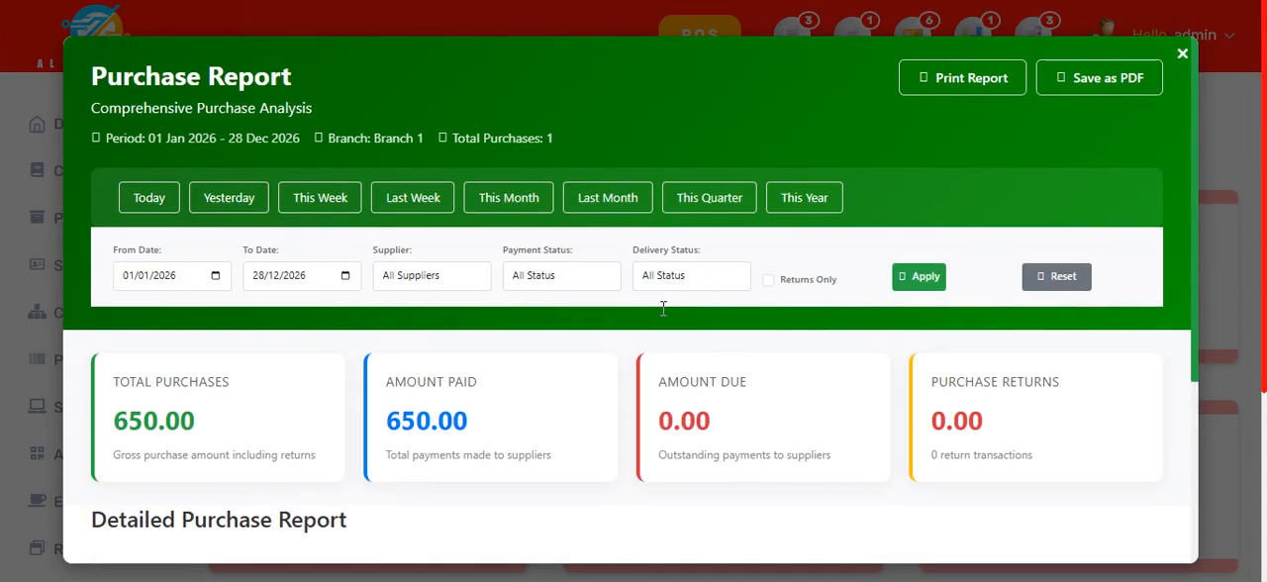
Step: View the Purchase Report for Today, Yesterday, This Month and This Quarter, and close the report
left_click(149, 198)
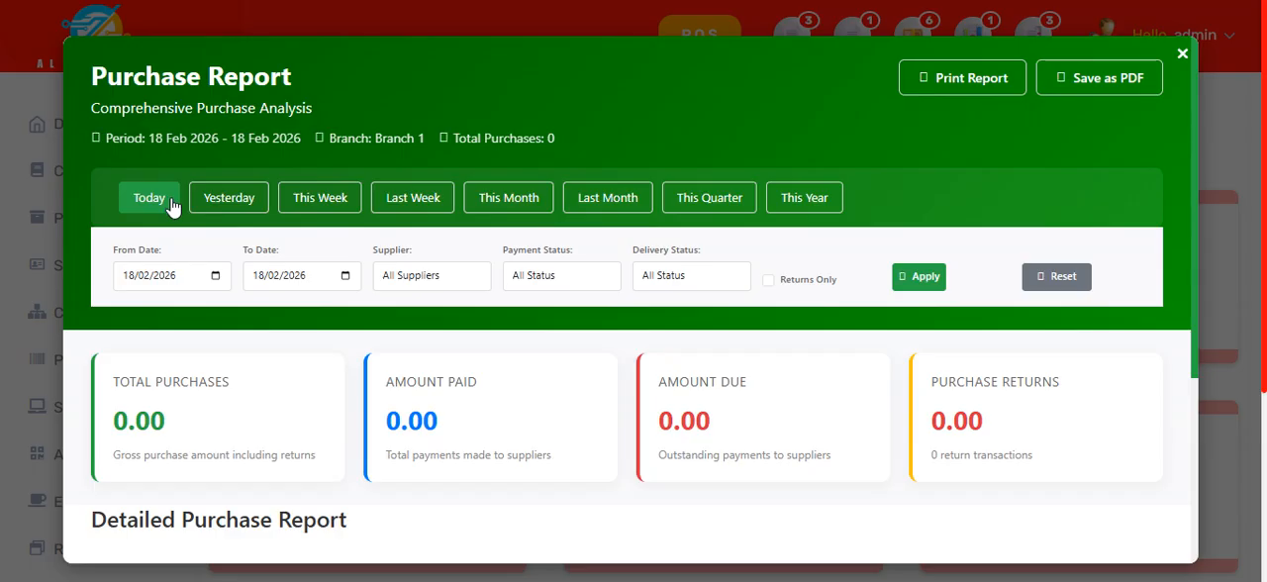
left_click(228, 203)
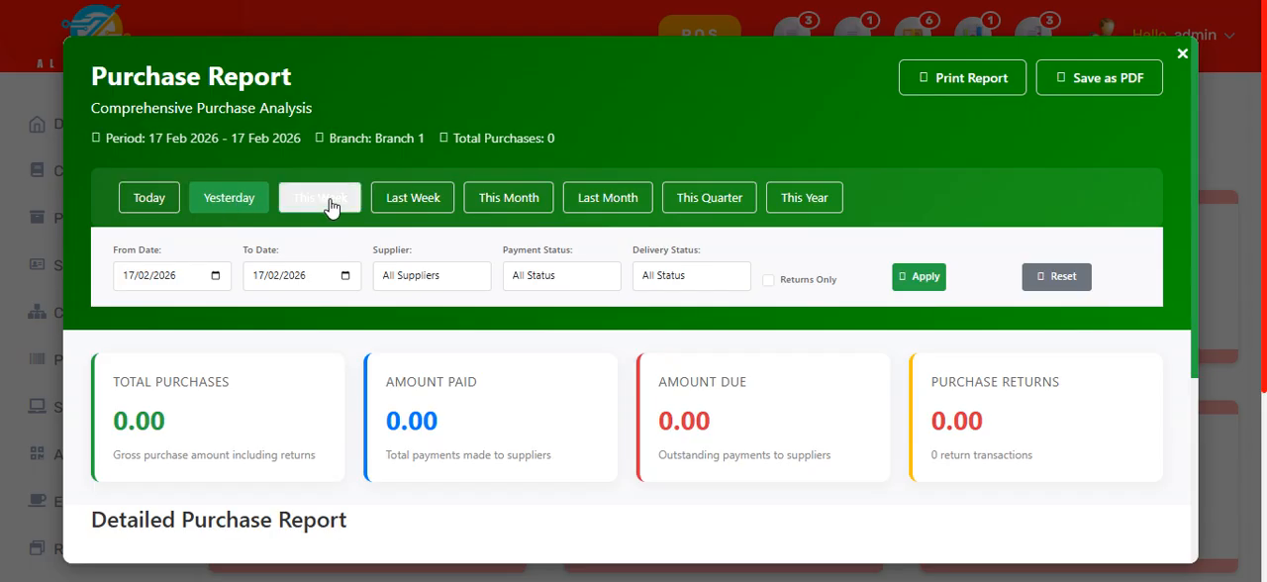
left_click(535, 202)
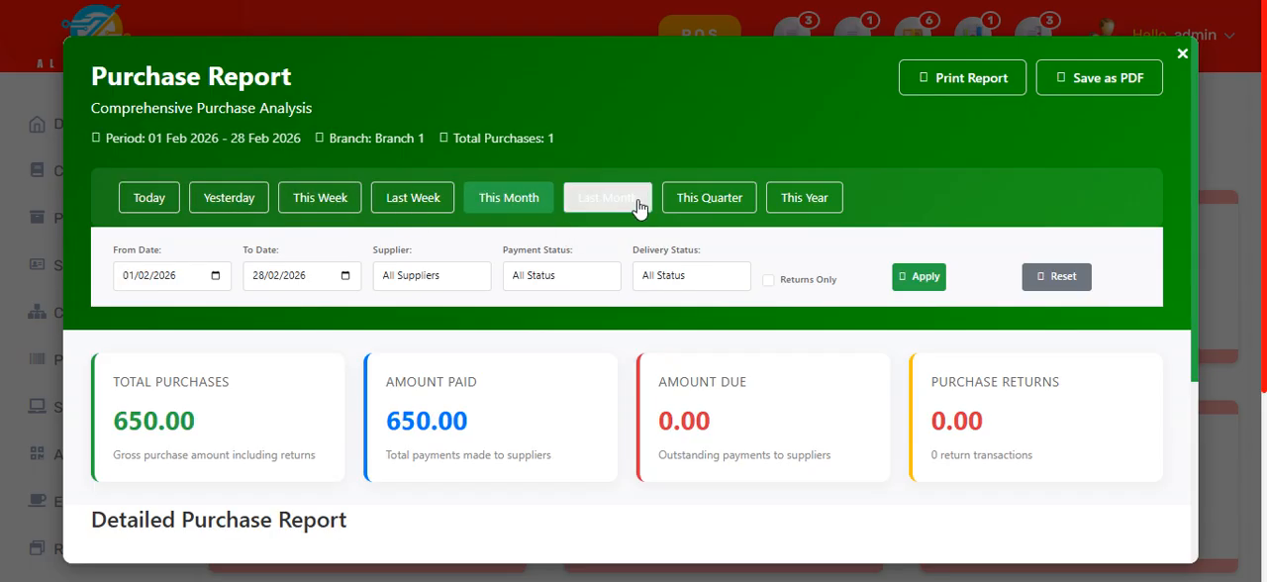
left_click(724, 206)
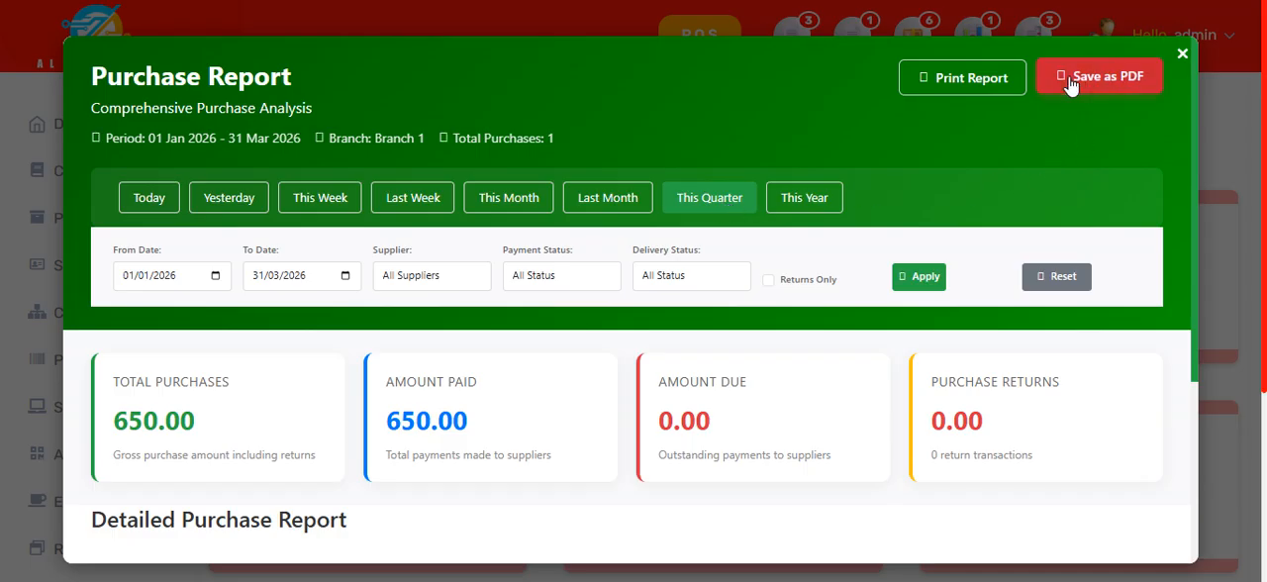
left_click(1182, 53)
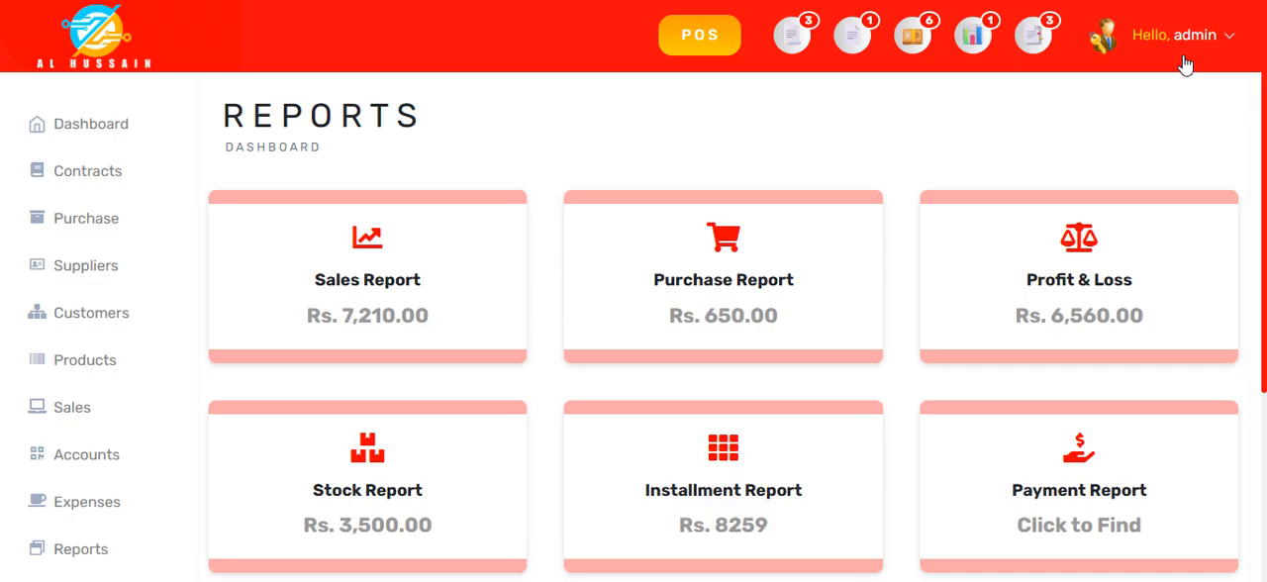
Step: Open the Profit & Loss statement and examine its summary figures, income statement, and expenses breakdown by category
left_click(1078, 305)
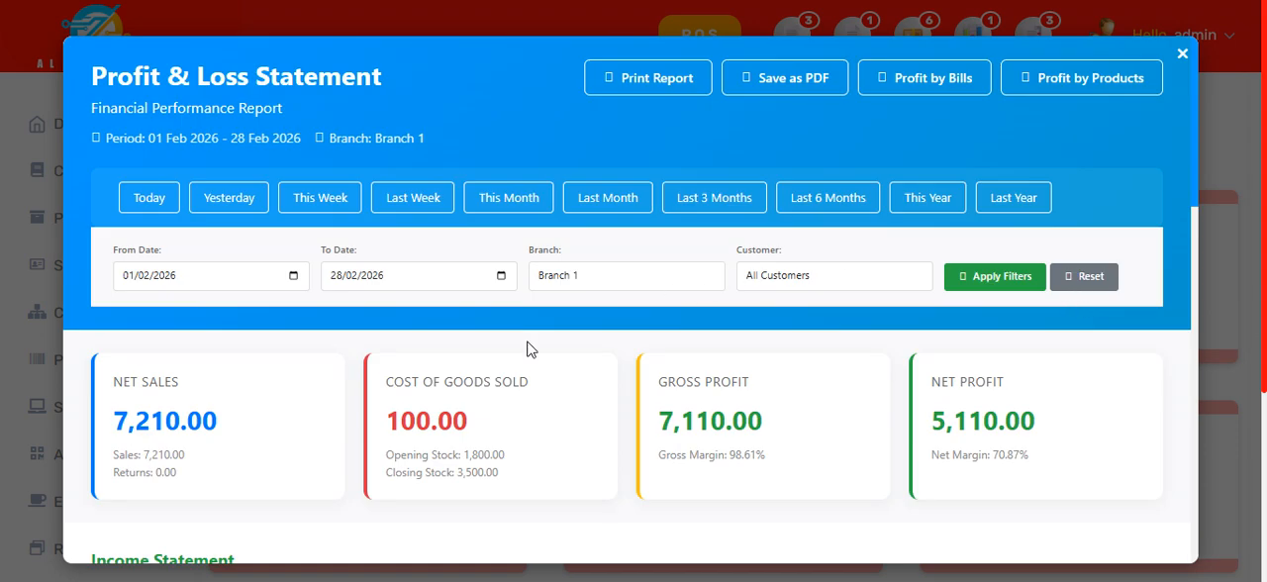
scroll(528, 346, "down", 4)
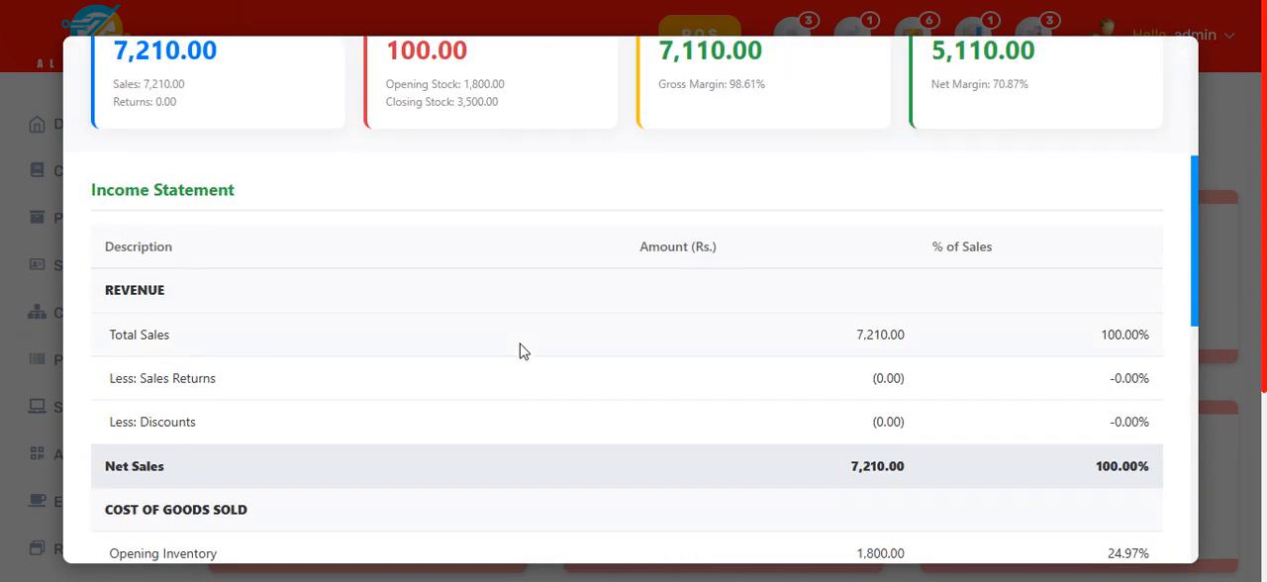
scroll(523, 352, "down", 8)
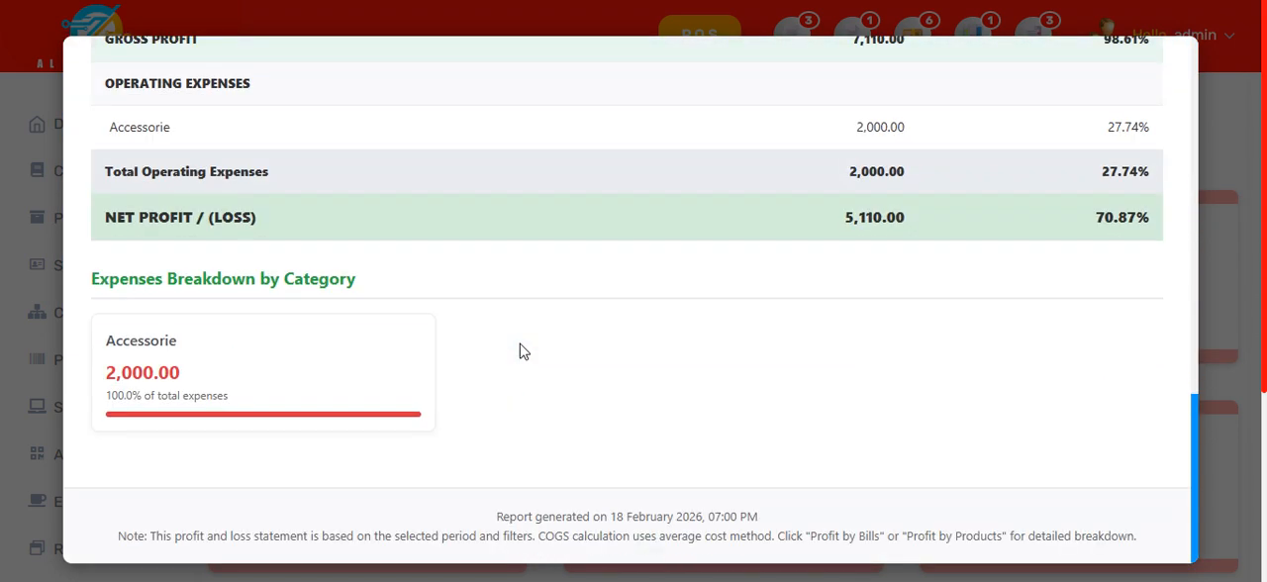
scroll(523, 352, "down", 3)
scroll(523, 351, "up", 12)
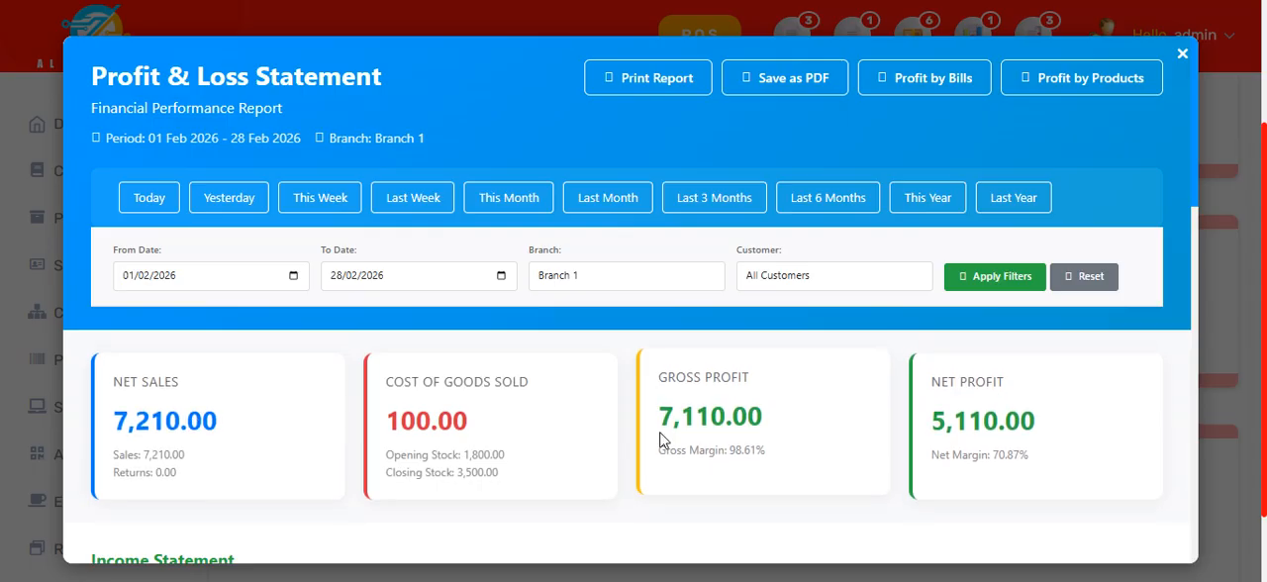
scroll(659, 439, "down", 3)
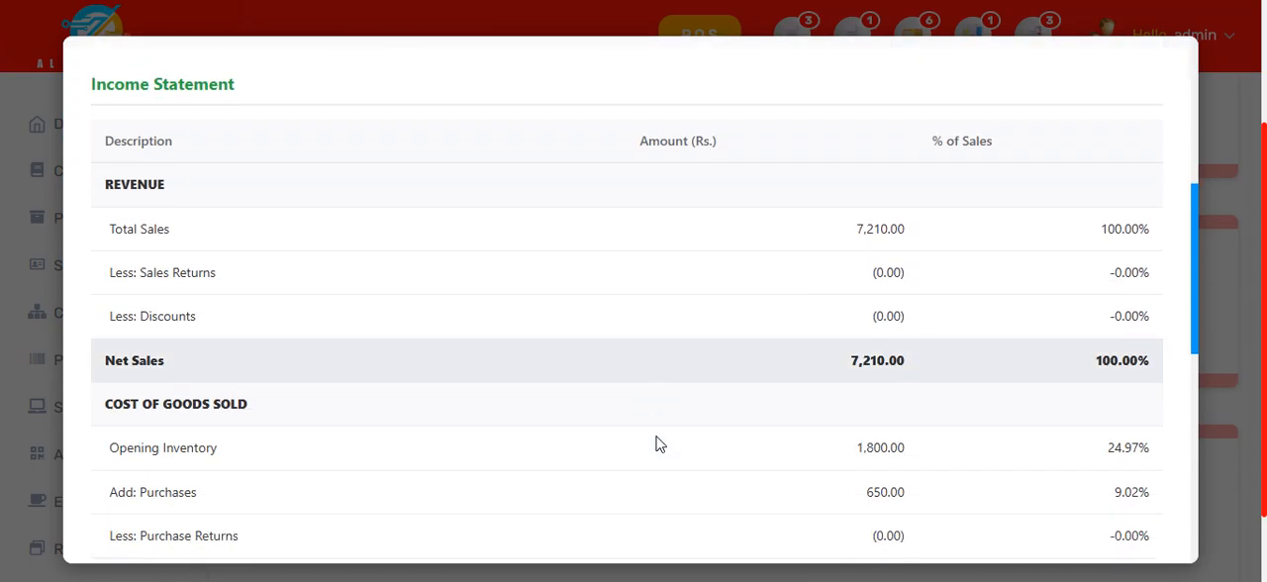
scroll(657, 443, "down", 3)
scroll(659, 445, "up", 3)
scroll(659, 444, "up", 5)
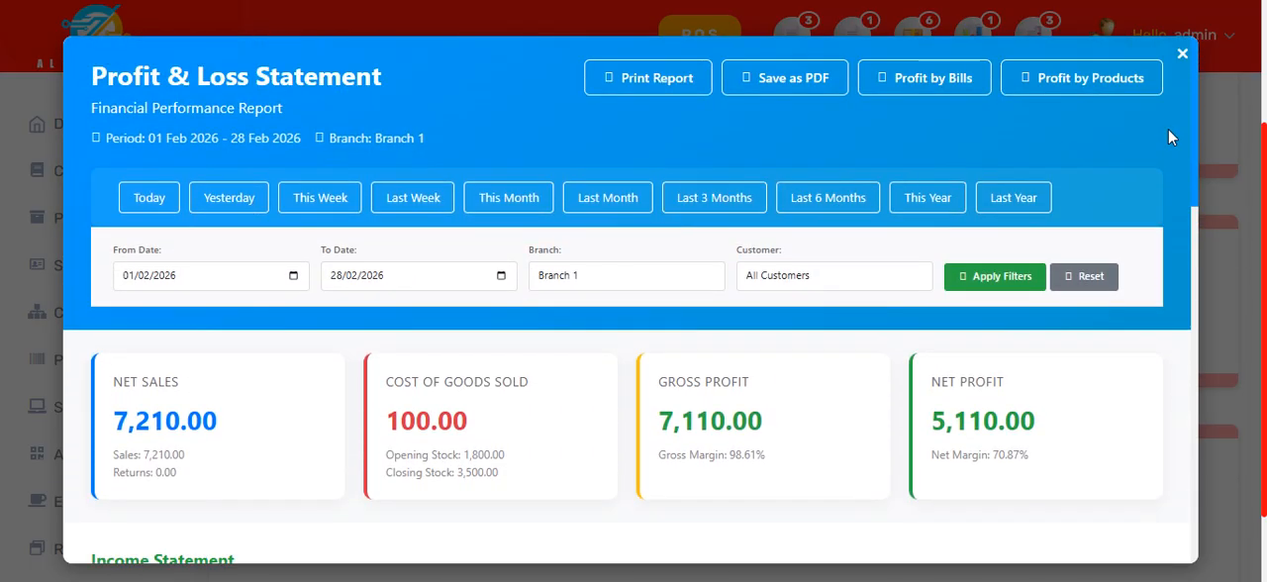
Step: View the Profit & Loss statement's profit analysis by products, including the top performing products, and close the analysis
left_click(1057, 81)
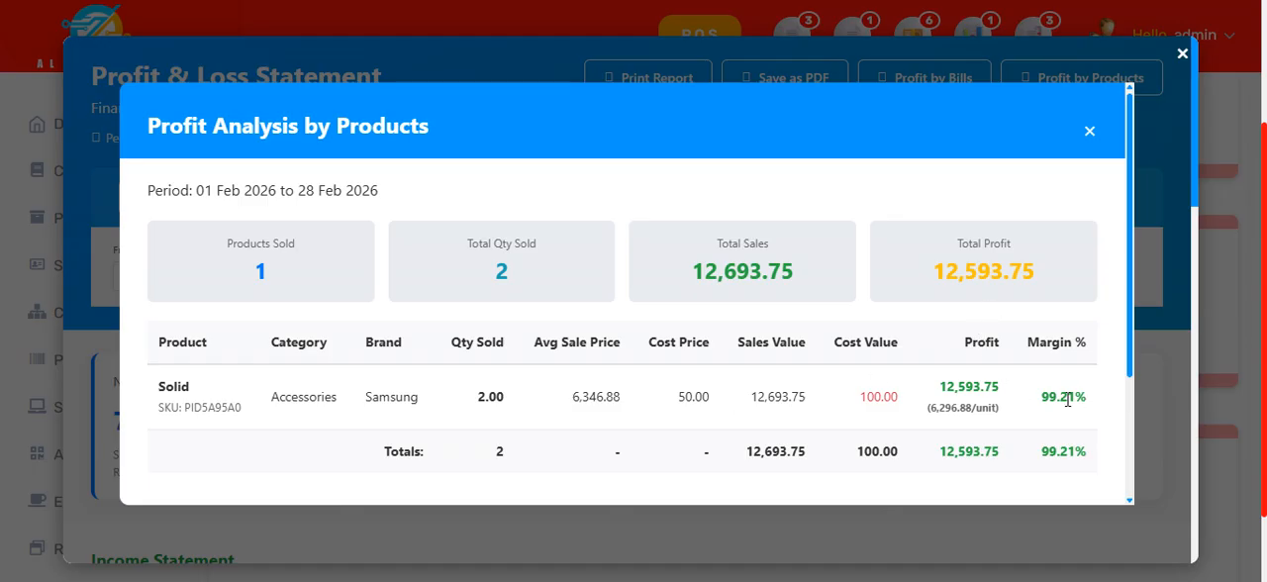
scroll(1059, 393, "down", 2)
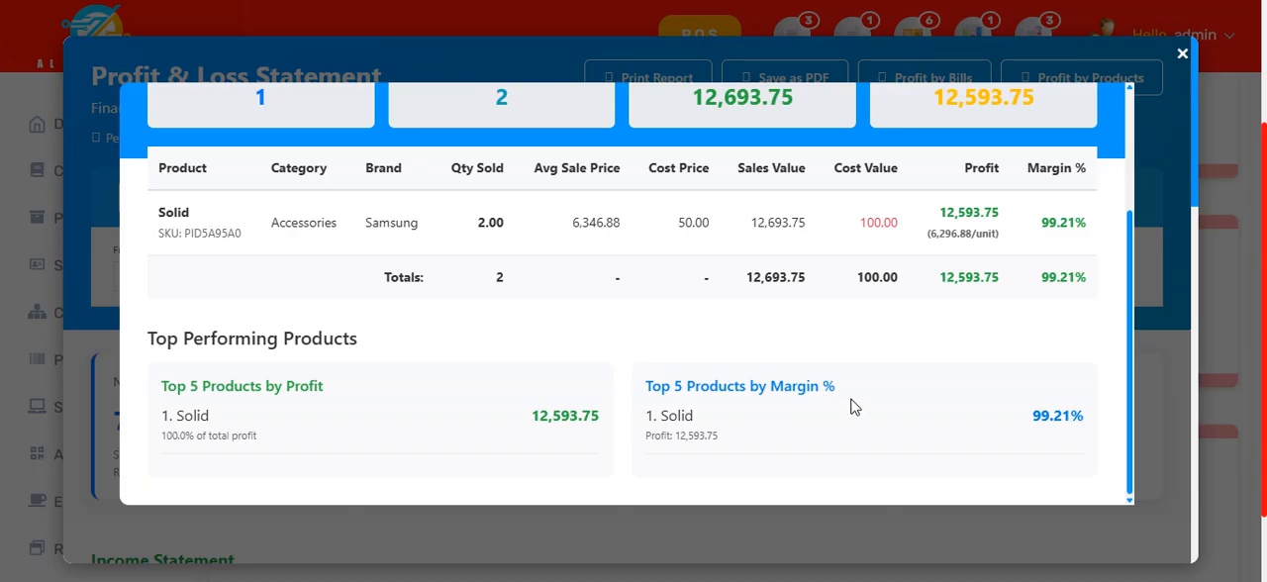
scroll(854, 409, "up", 2)
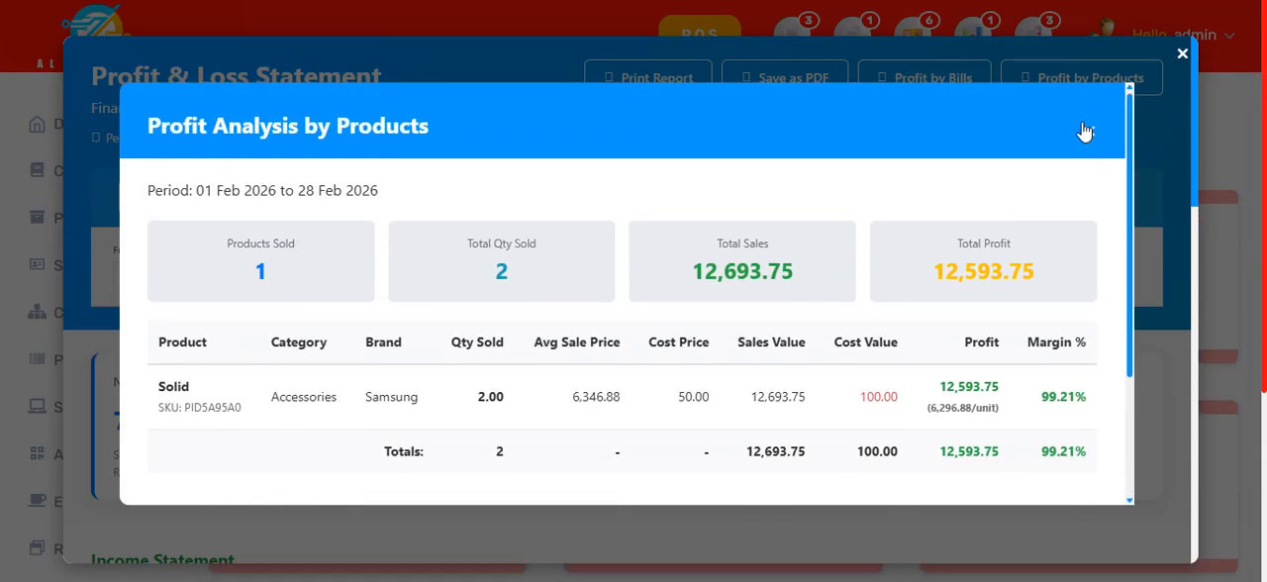
left_click(1096, 131)
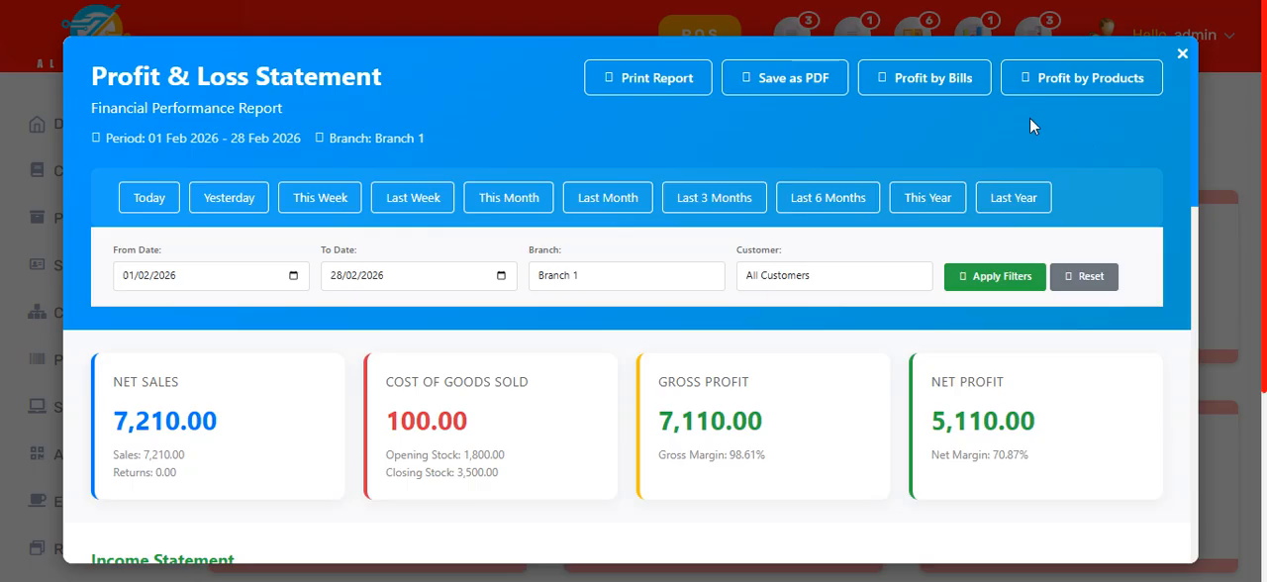
Step: View the profit analysis by bills, check the profit per invoice and the profit distribution, and close the analysis
left_click(926, 79)
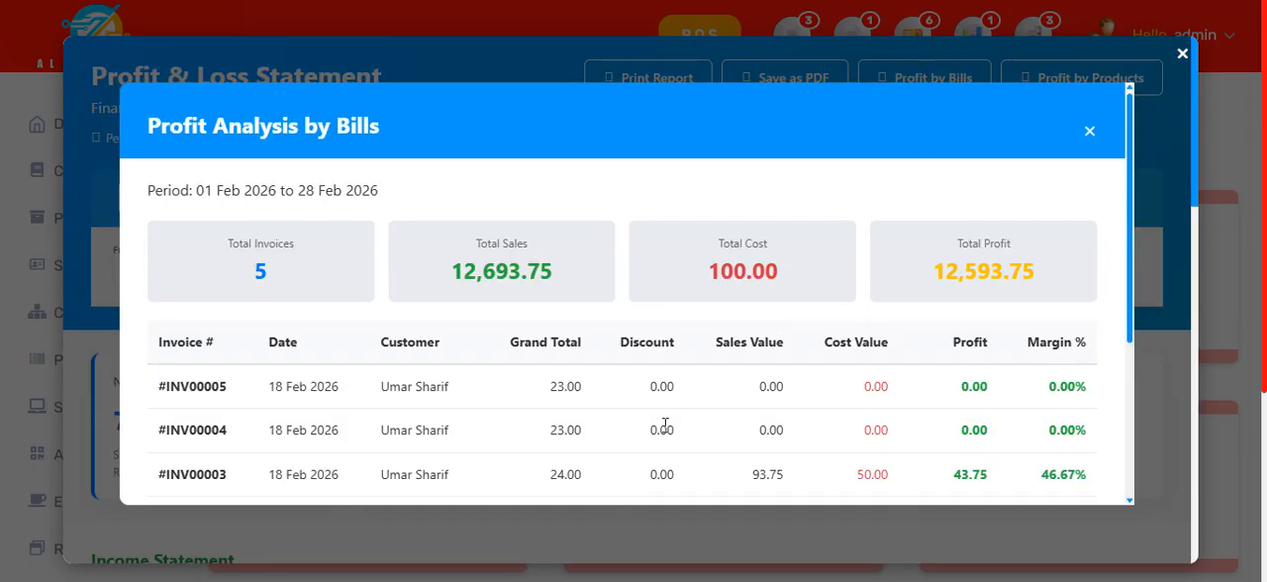
scroll(608, 436, "down", 1)
scroll(608, 435, "down", 2)
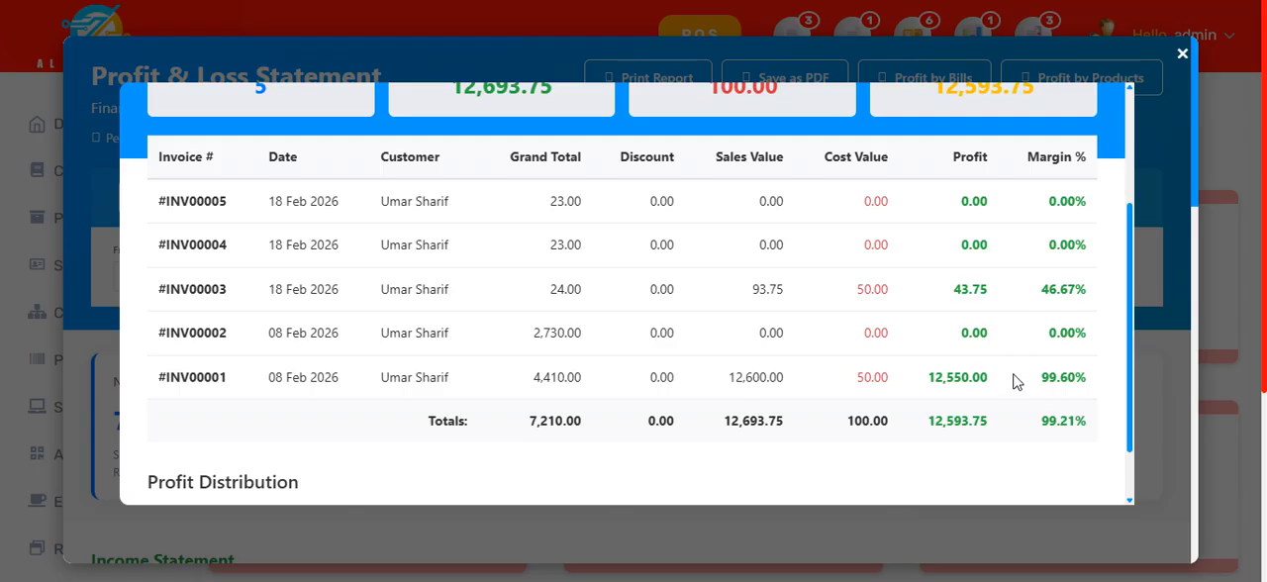
scroll(897, 353, "down", 1)
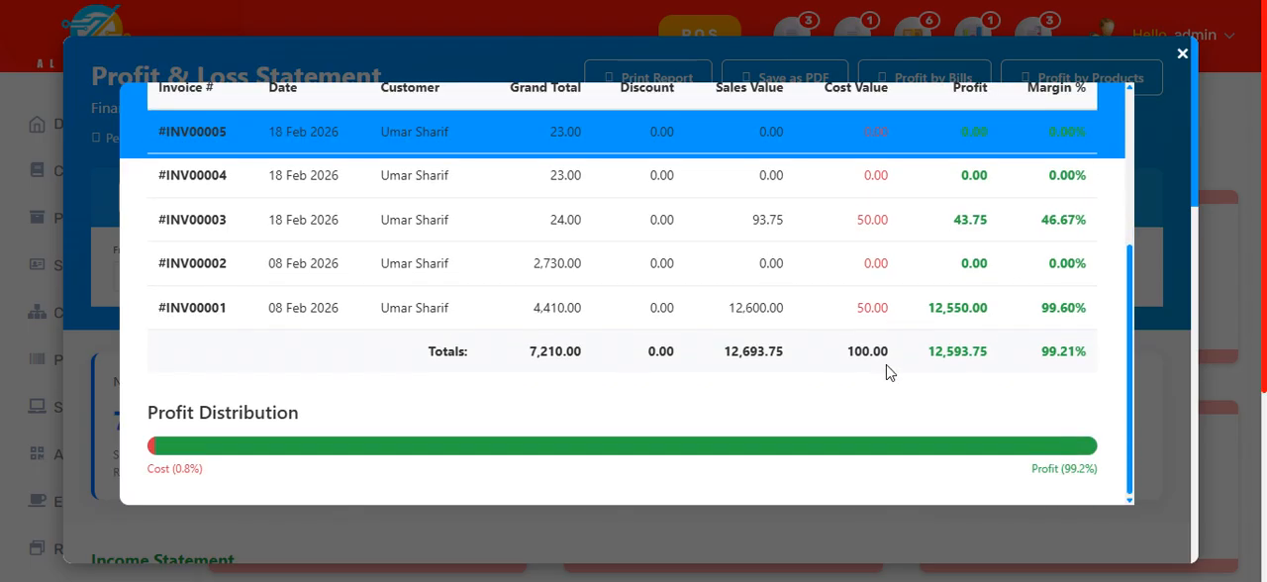
scroll(875, 384, "up", 1)
scroll(876, 384, "down", 1)
scroll(967, 404, "up", 5)
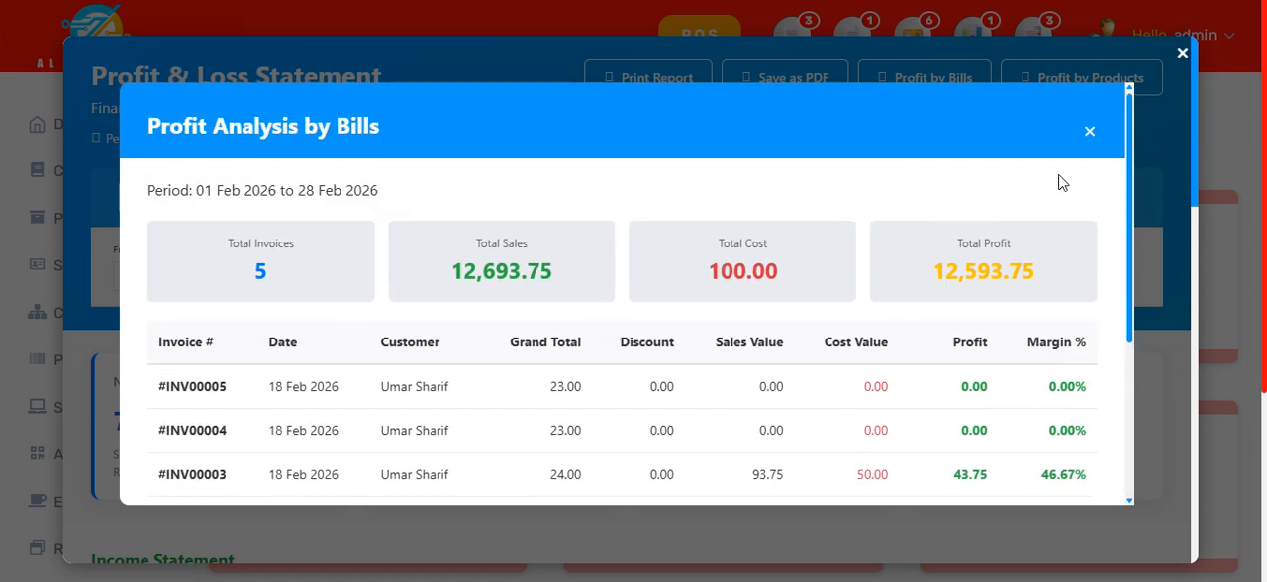
left_click(1093, 131)
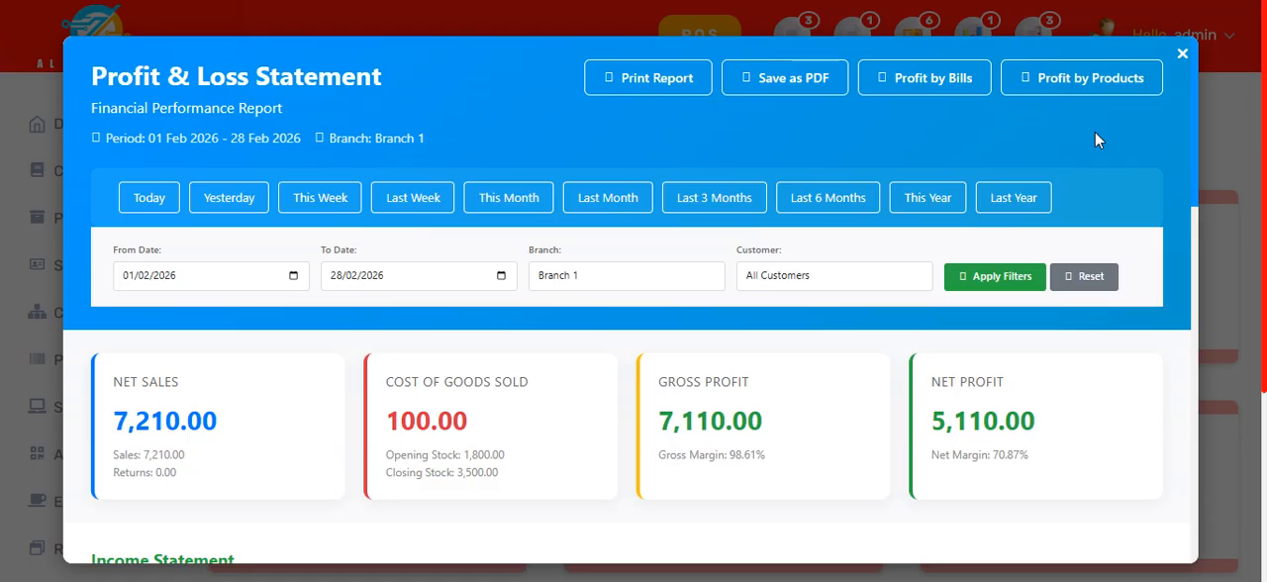
Step: Close the Profit & Loss statement and open the Stock Report to examine its stock value summary and per-product stock and margin table
left_click(1182, 53)
left_click(356, 500)
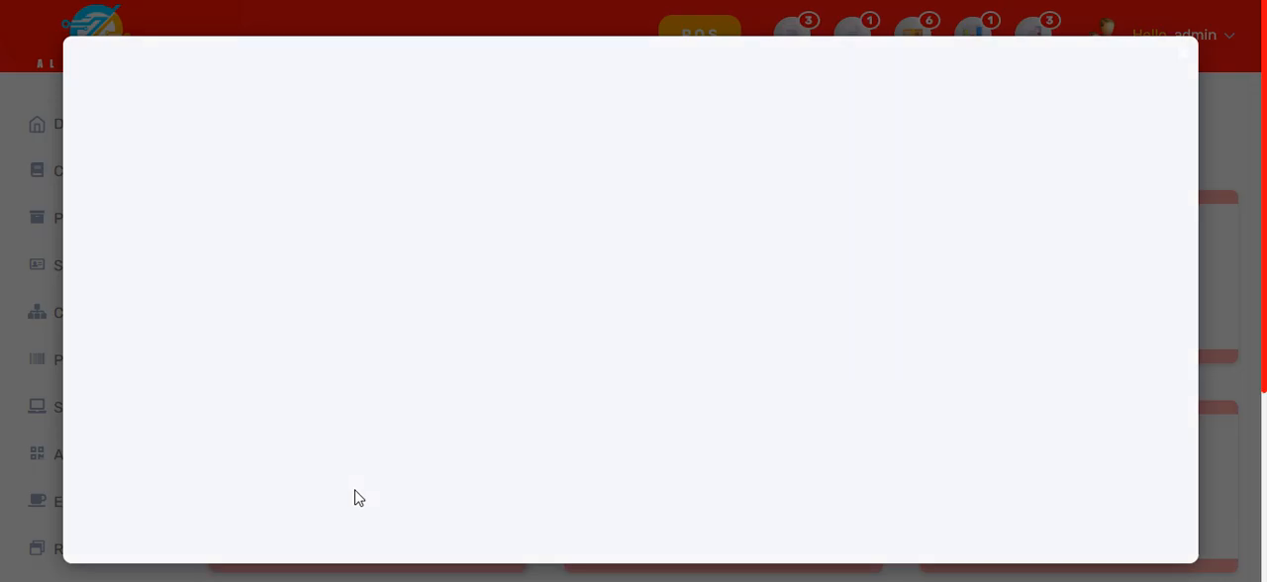
scroll(424, 310, "down", 2)
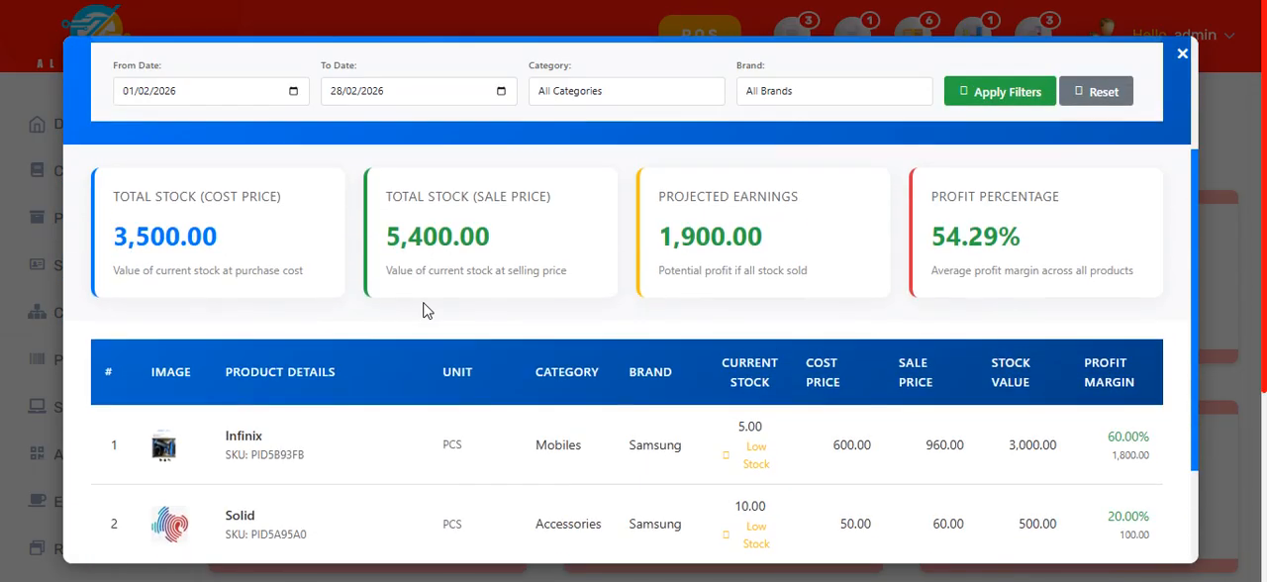
scroll(426, 307, "down", 2)
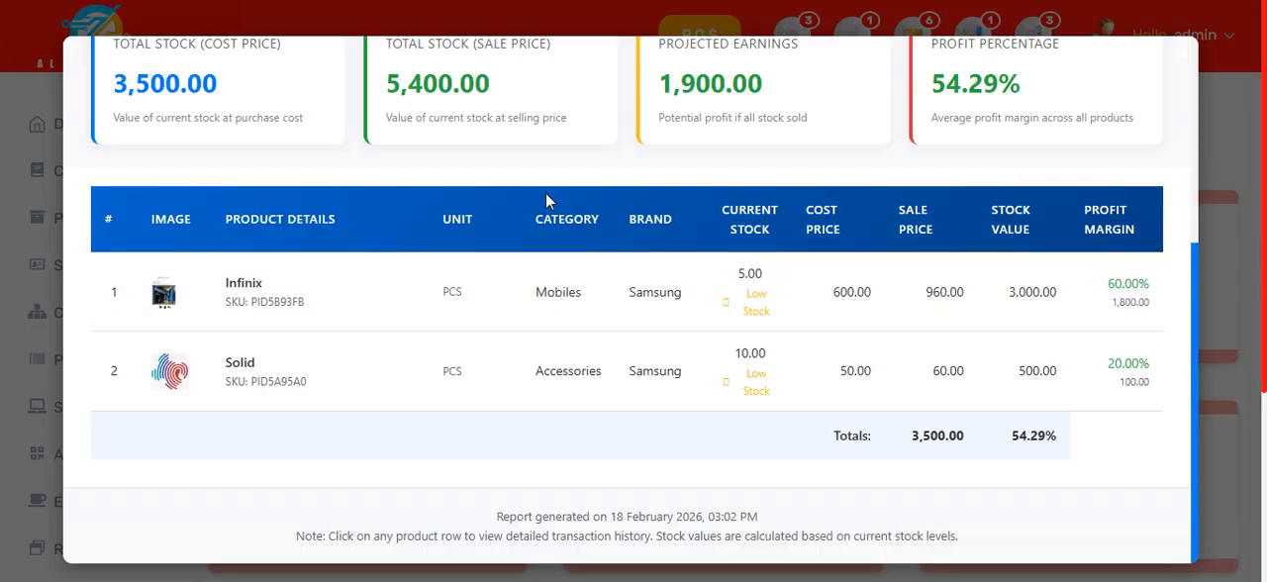
scroll(778, 164, "up", 1)
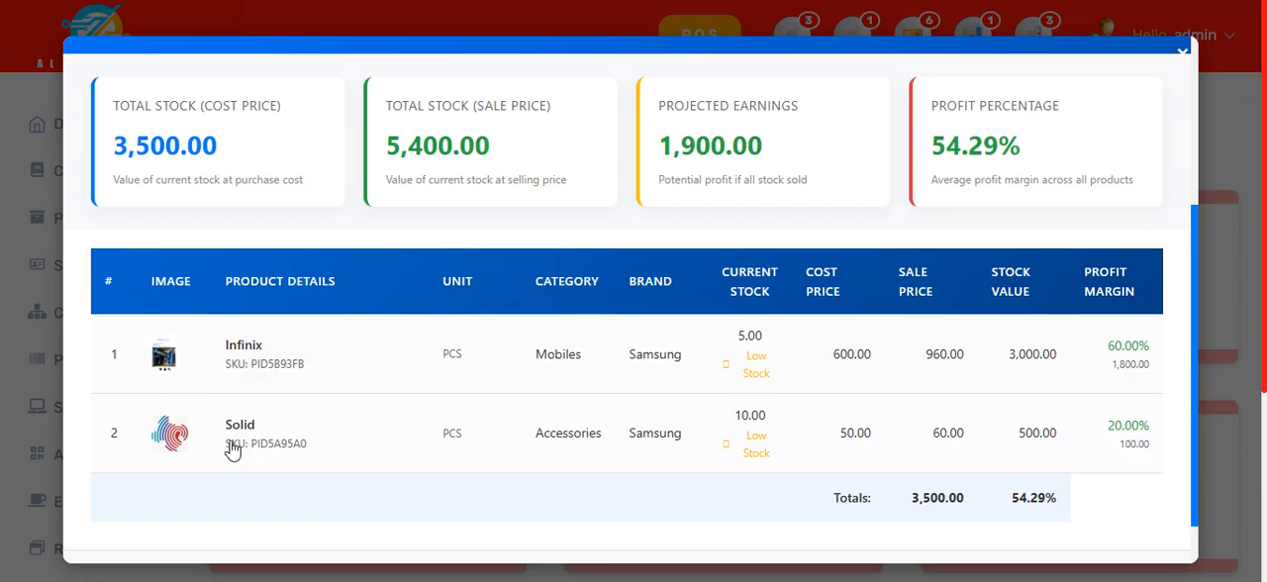
scroll(233, 450, "down", 1)
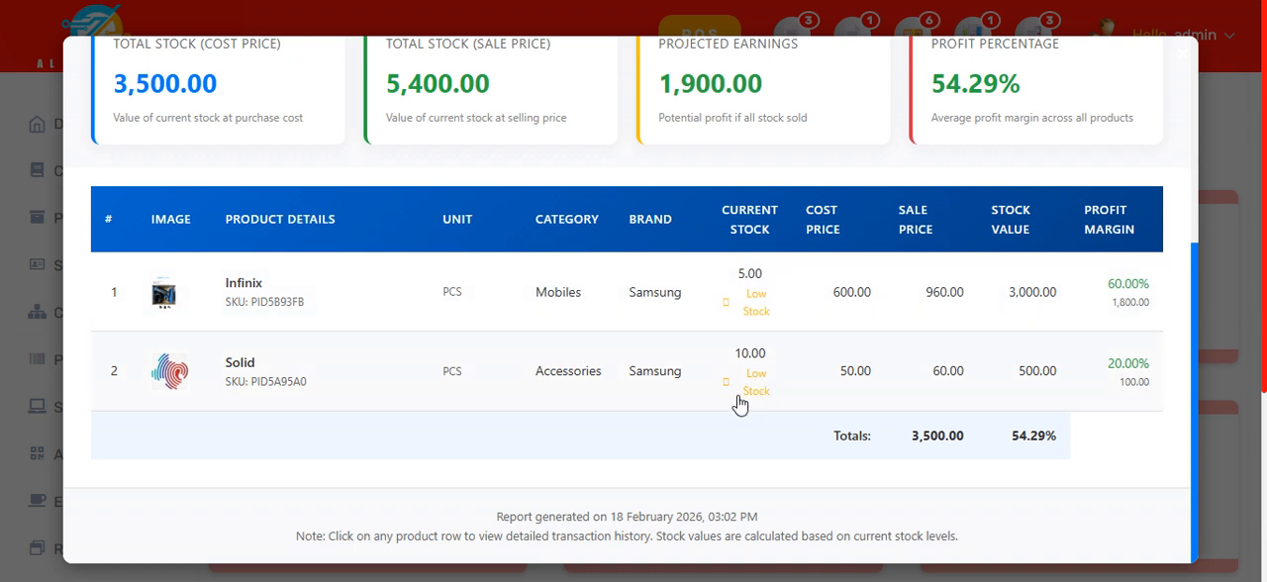
Step: View the Infinix product's transaction history, including its stock summary, purchase history and sales history, and close it
left_click(361, 312)
scroll(509, 333, "down", 3)
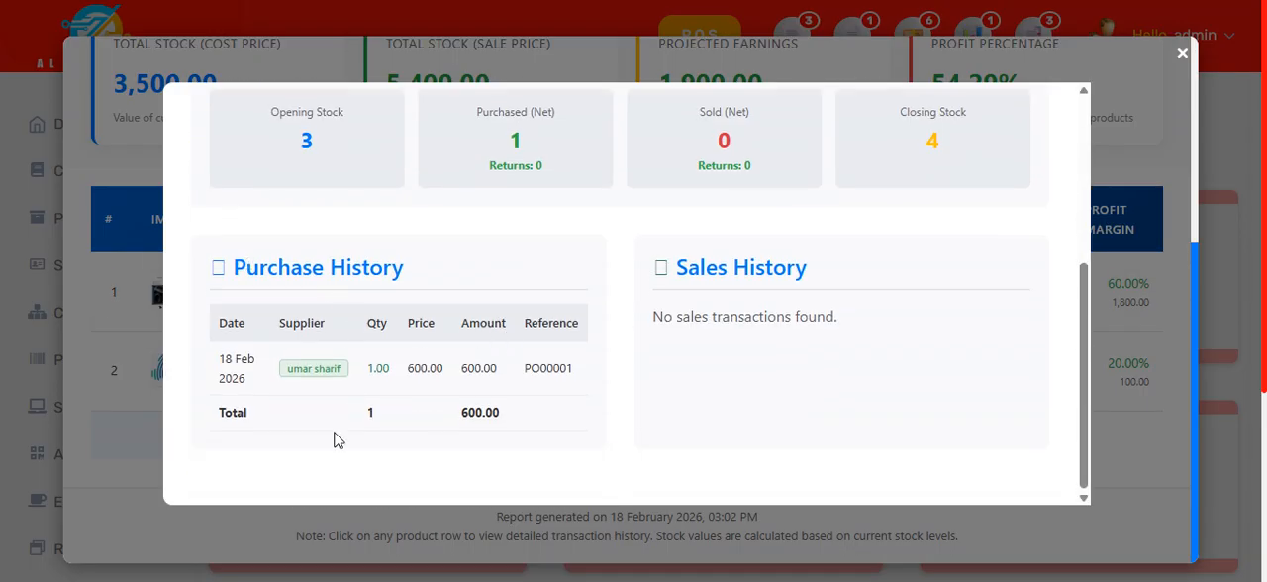
scroll(754, 353, "up", 5)
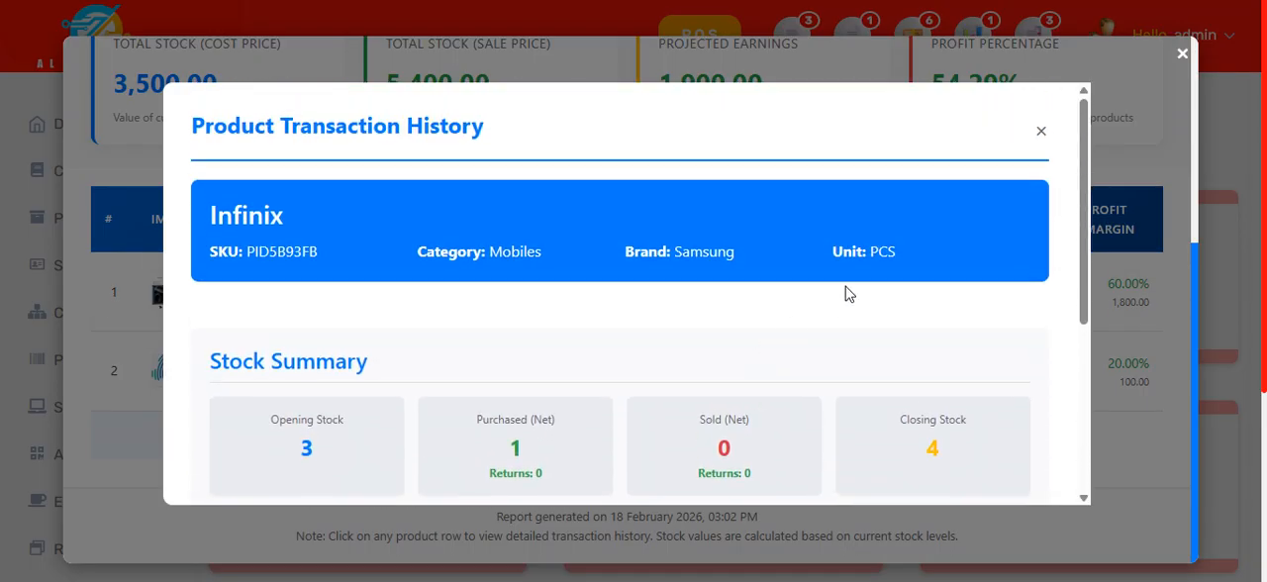
left_click(1041, 134)
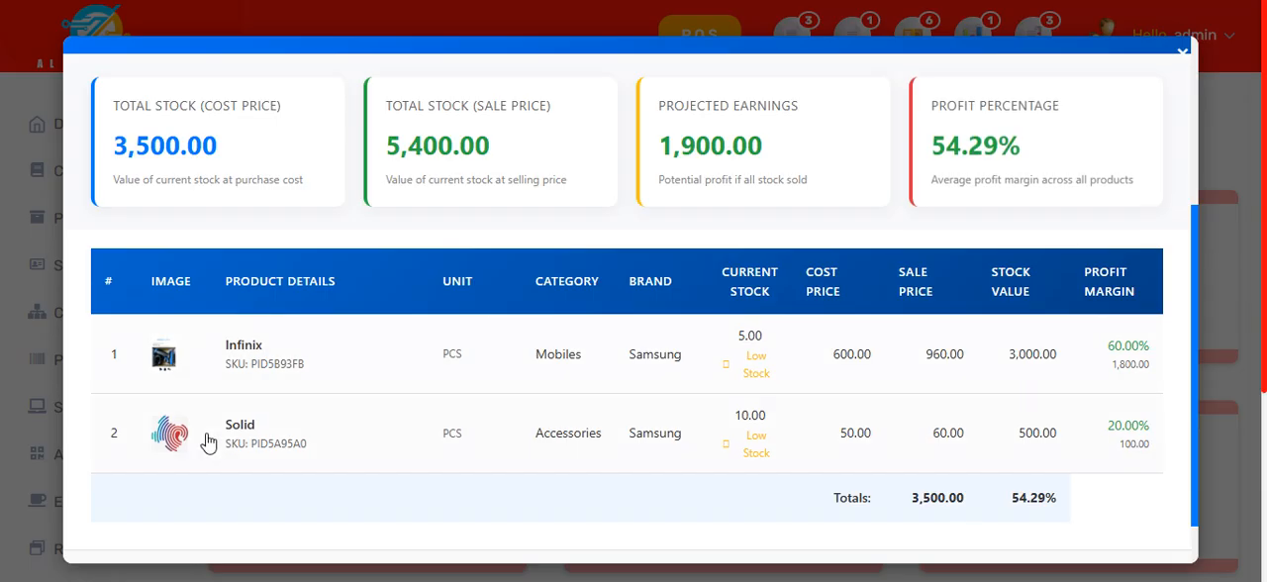
Step: View the Solid product's transaction history with its stock summary, purchases and sales, and close both it and the Stock Report
left_click(236, 444)
scroll(361, 381, "down", 3)
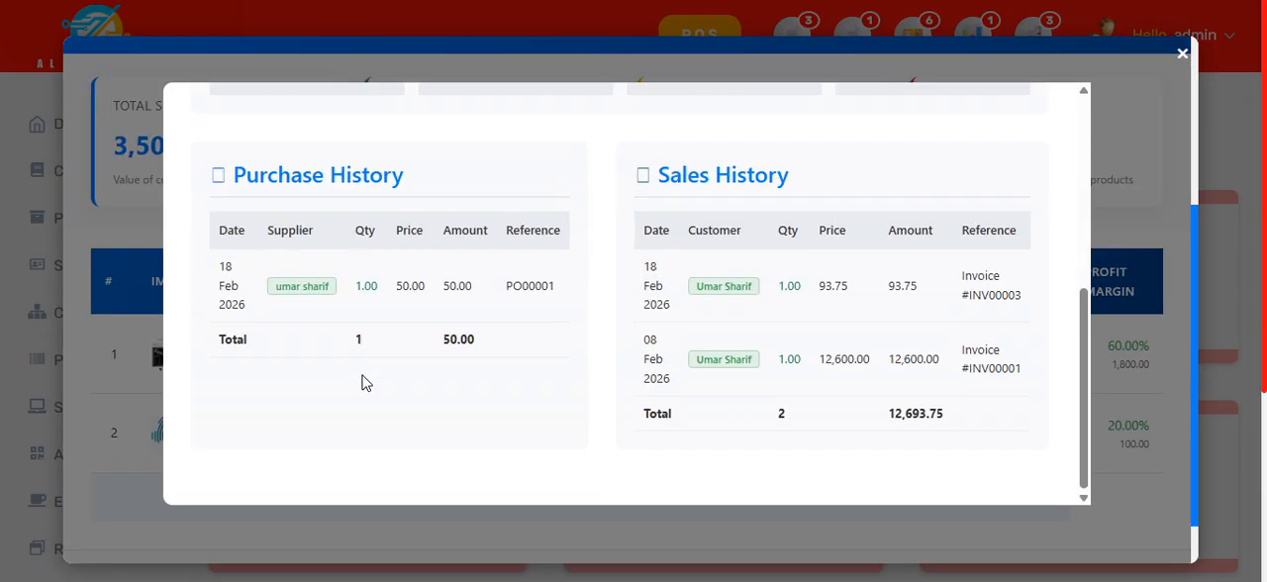
scroll(371, 384, "up", 5)
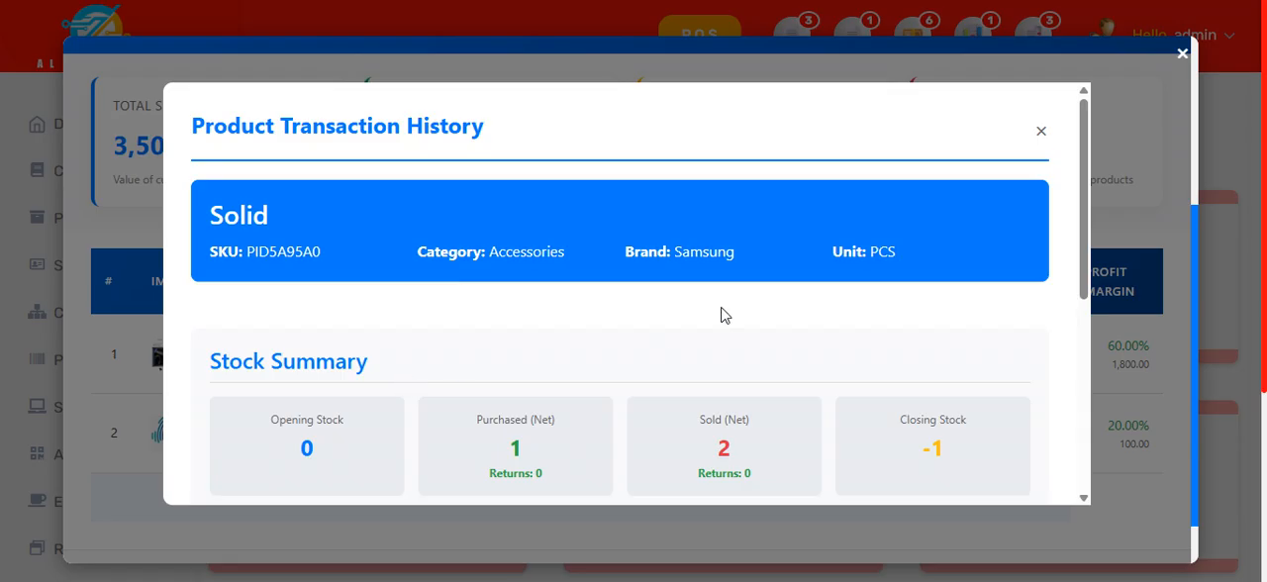
scroll(724, 321, "down", 2)
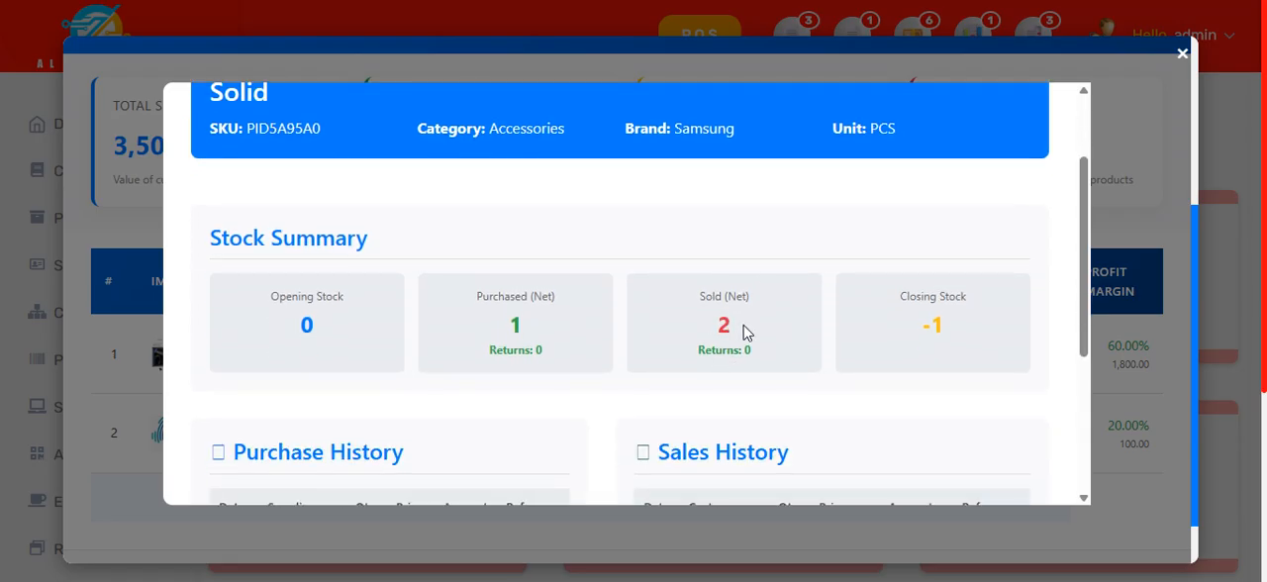
scroll(942, 324, "up", 5)
left_click(1046, 131)
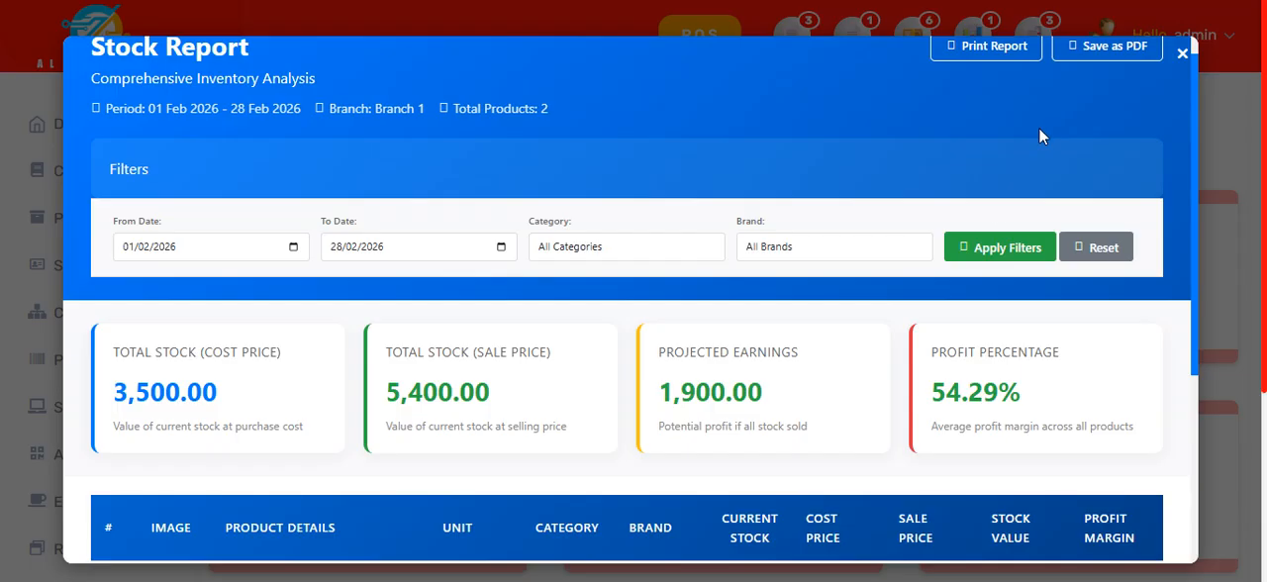
scroll(997, 281, "up", 1)
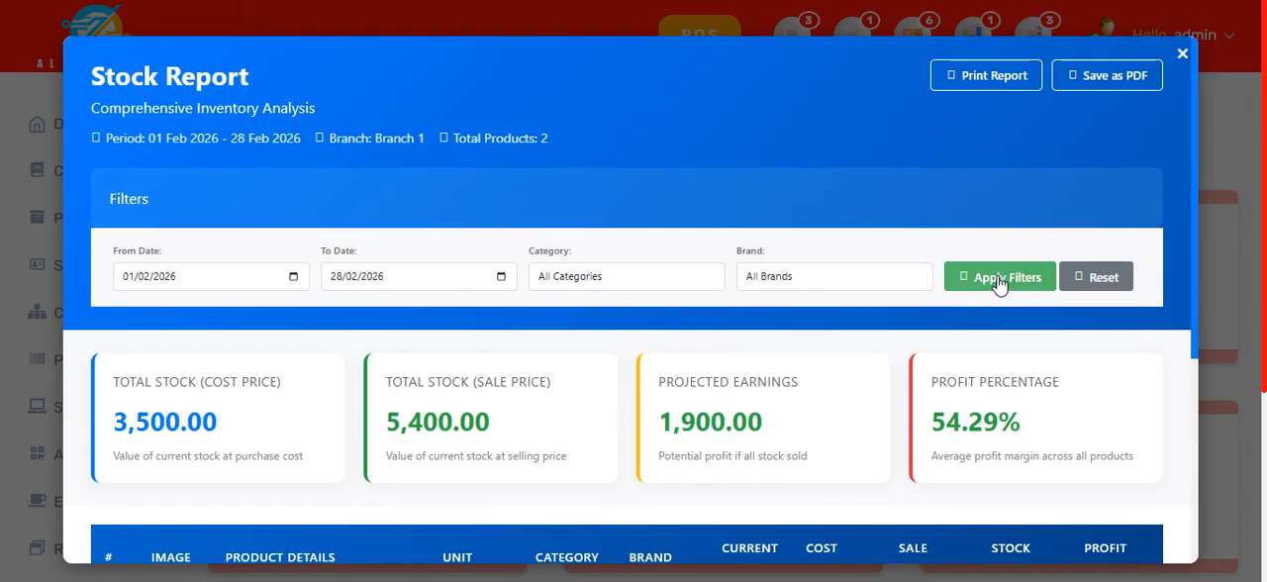
left_click(1182, 54)
Step: Open the Installment Report, examine its summary figures and each installment's due date, amounts, status and invoice, and close the report
scroll(722, 458, "down", 3)
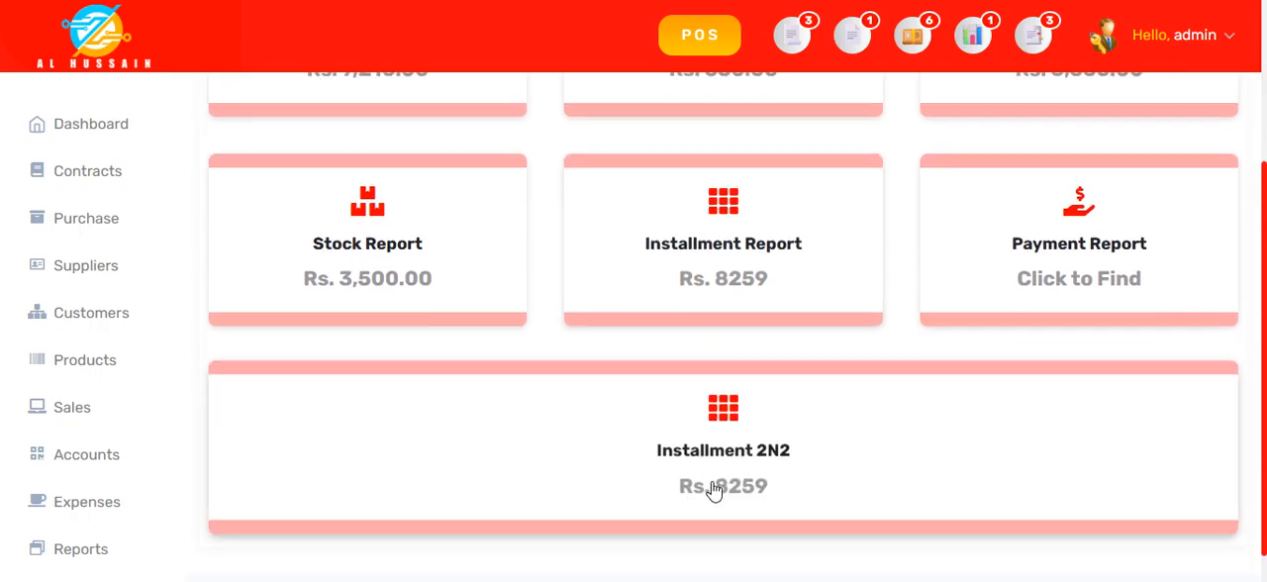
left_click(760, 235)
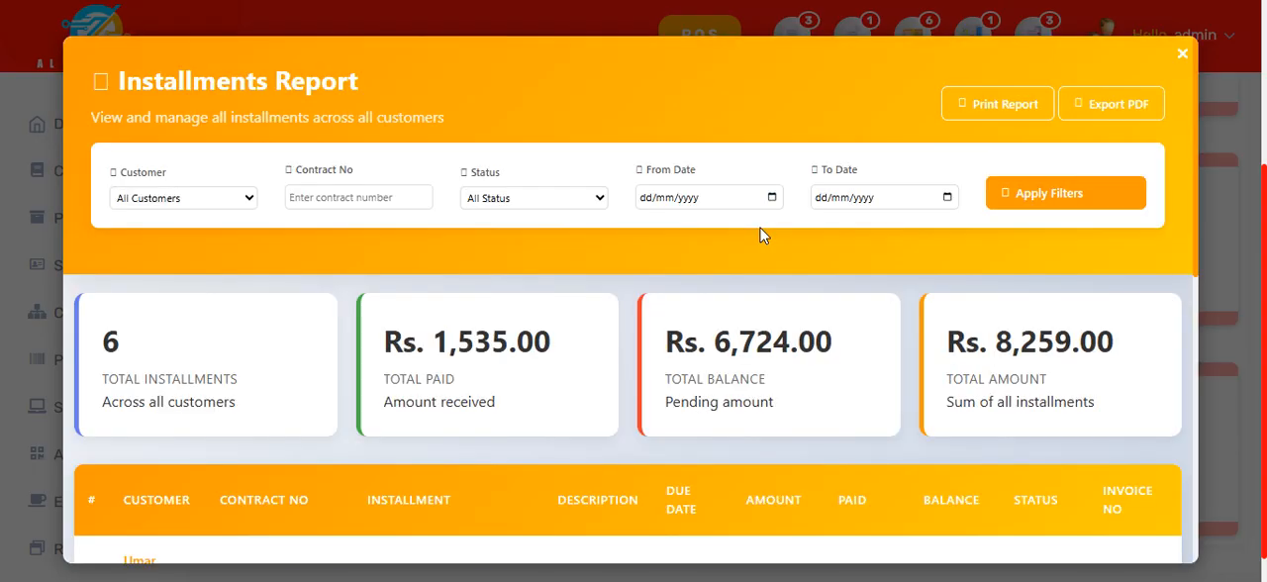
scroll(550, 268, "down", 5)
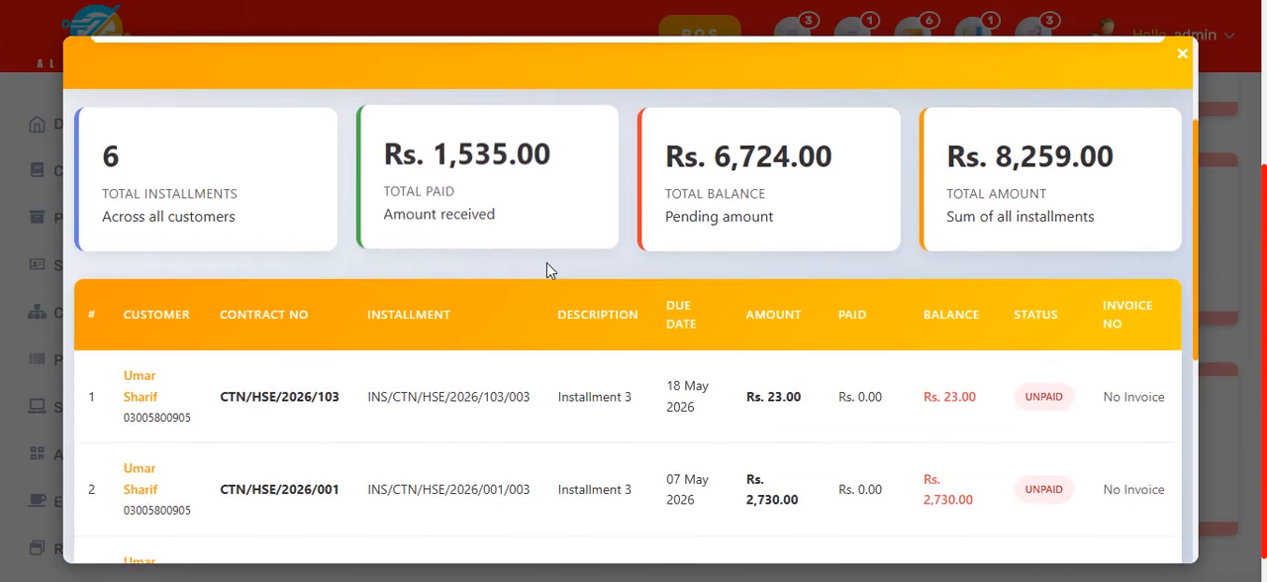
scroll(549, 272, "down", 2)
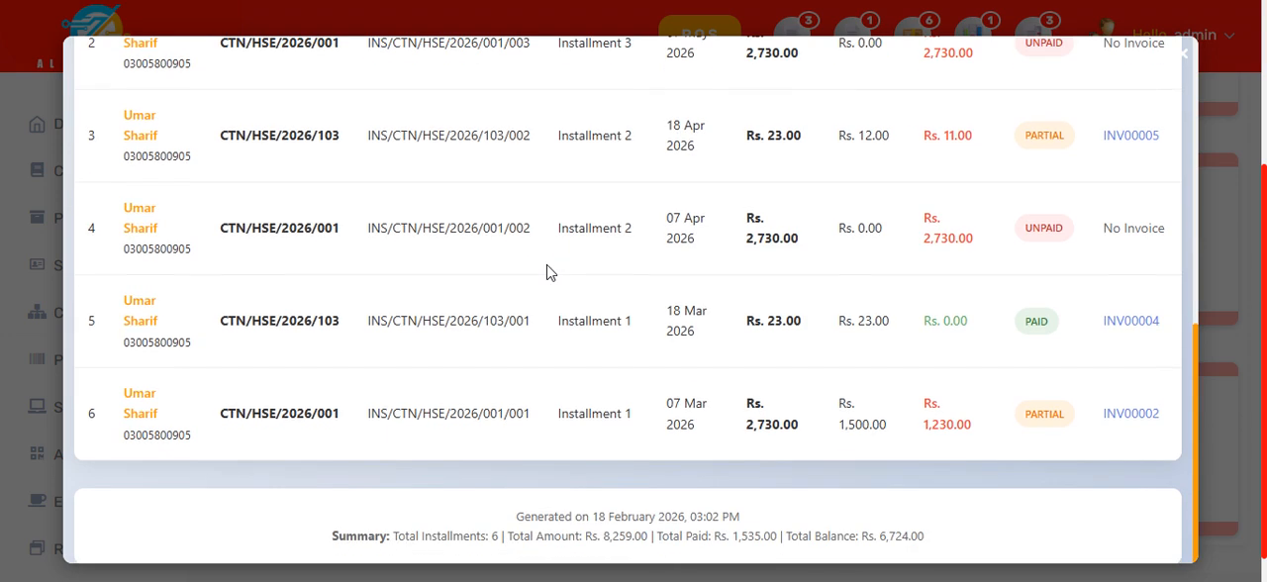
scroll(597, 405, "up", 2)
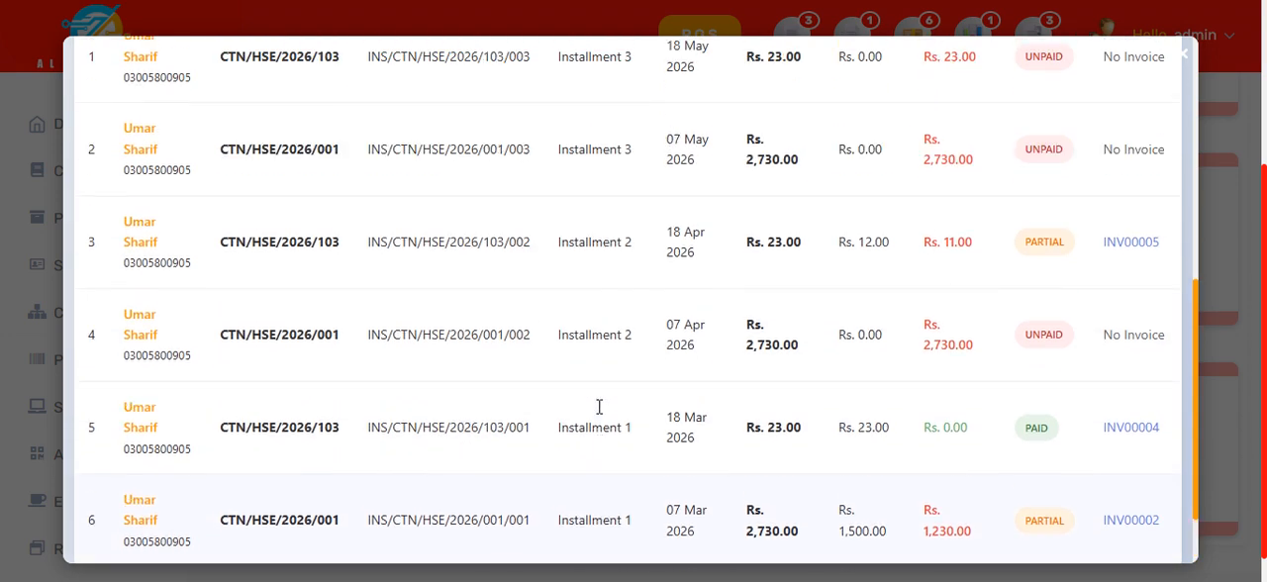
scroll(599, 405, "down", 2)
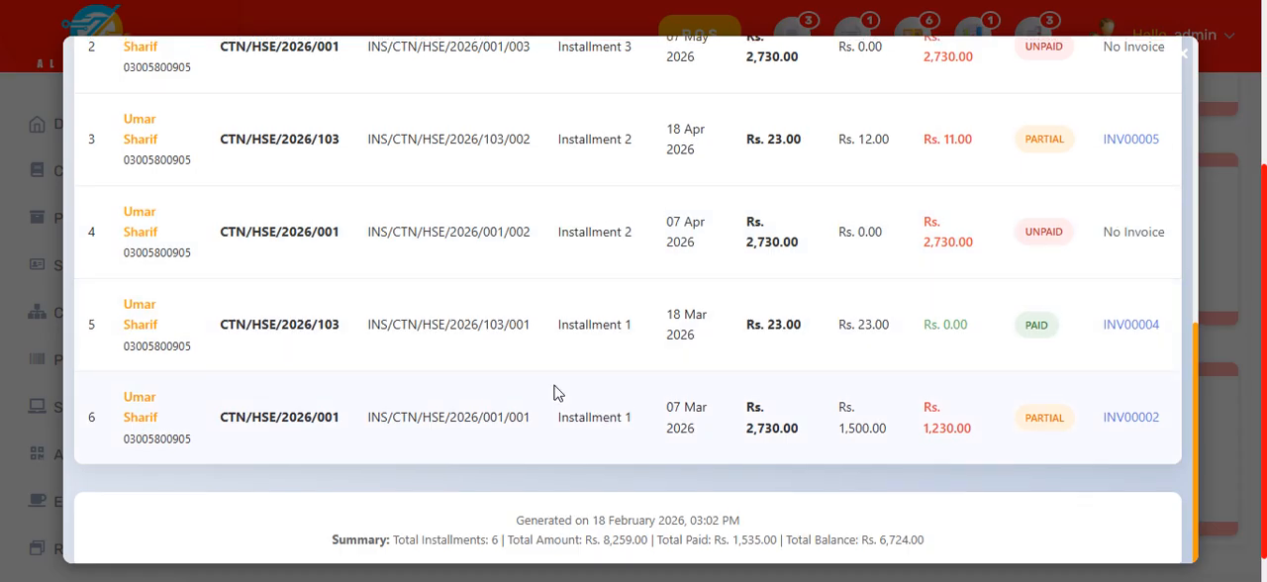
scroll(555, 392, "up", 2)
scroll(554, 393, "up", 5)
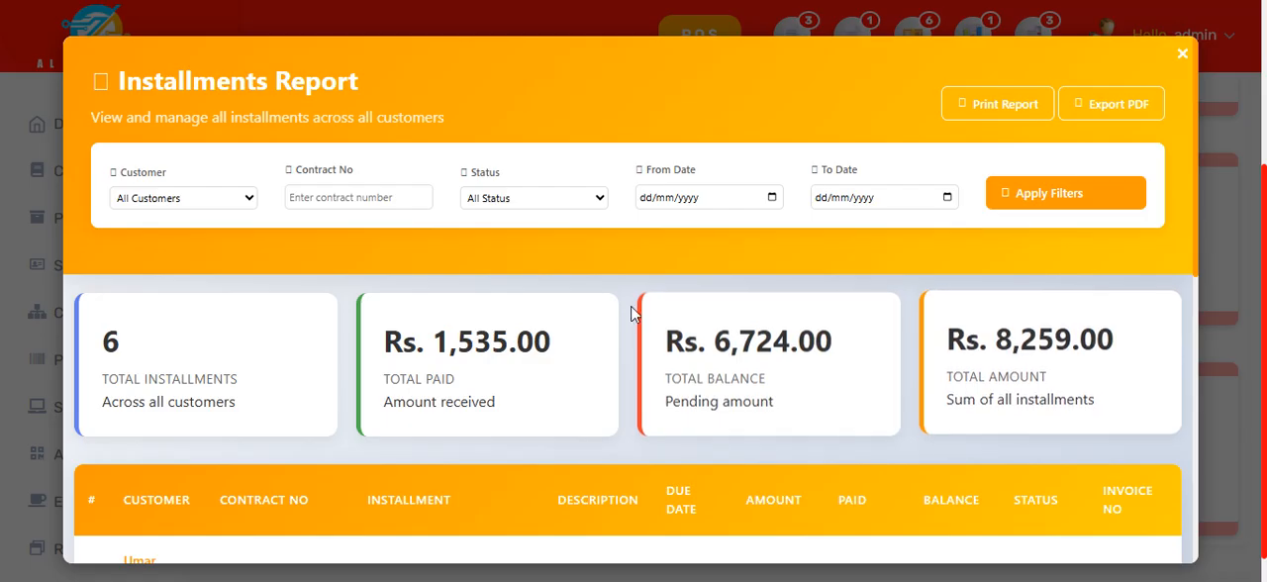
scroll(738, 381, "down", 1)
scroll(752, 405, "down", 5)
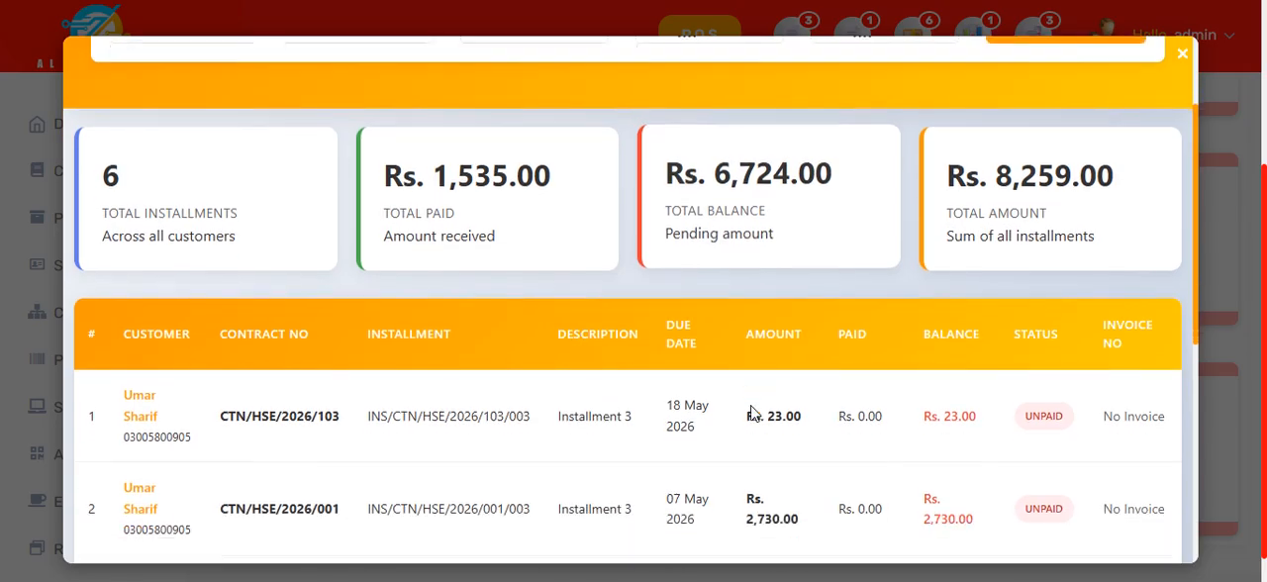
scroll(752, 414, "down", 1)
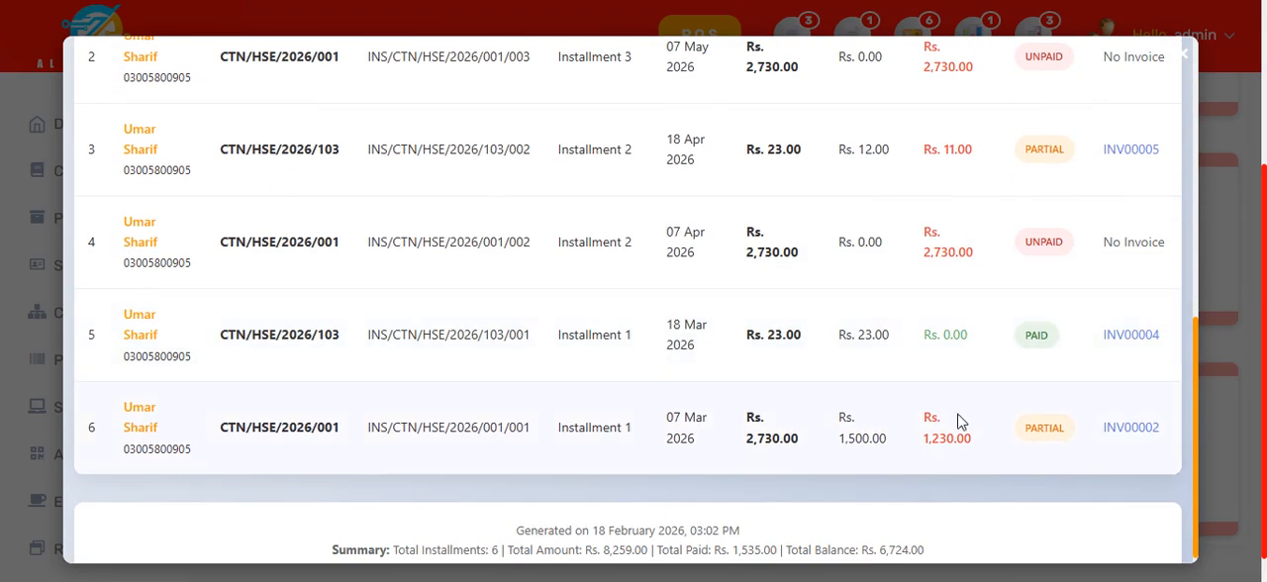
scroll(554, 356, "up", 7)
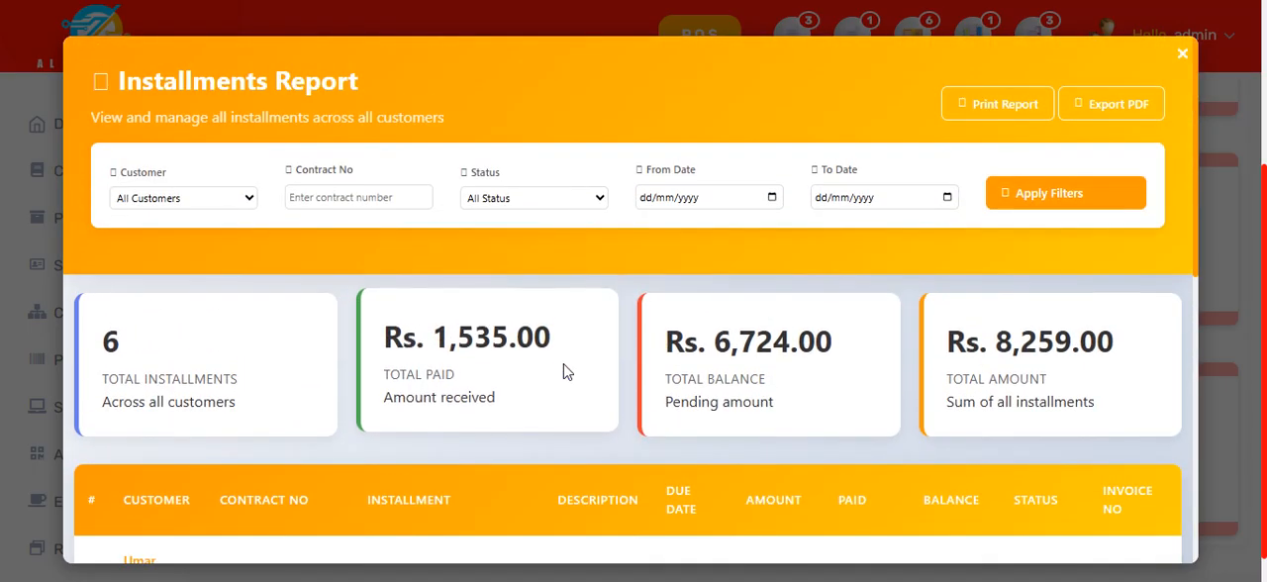
left_click(1183, 58)
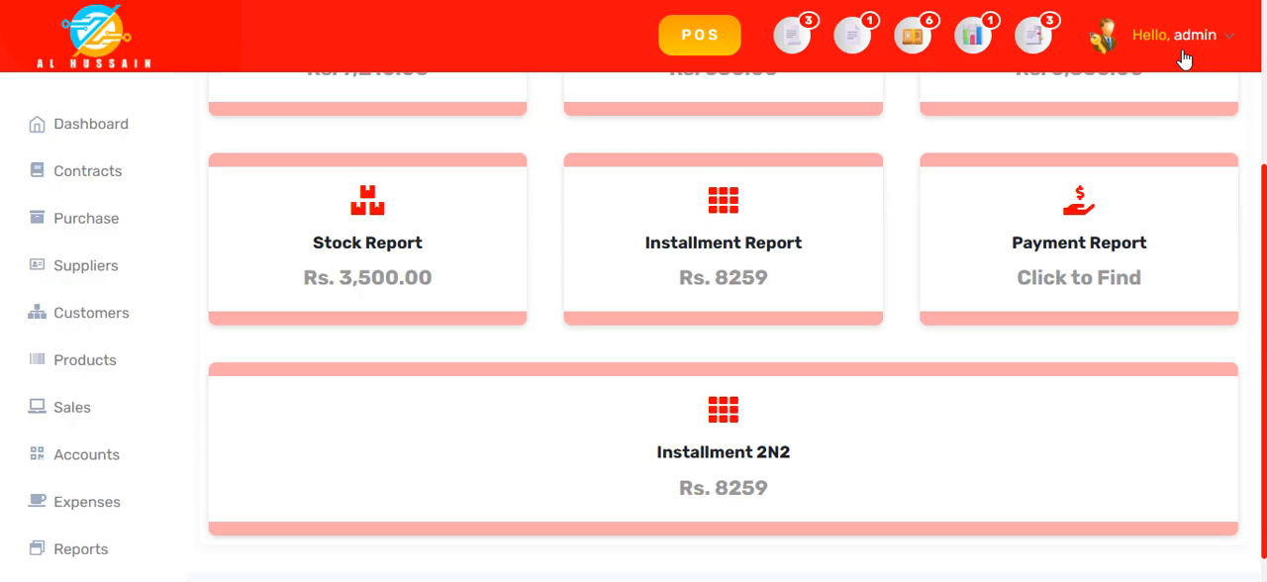
Step: Open the Payment Report, examine its cash flow summary and the debits and credits in the detailed transactions, and close the report
left_click(1095, 256)
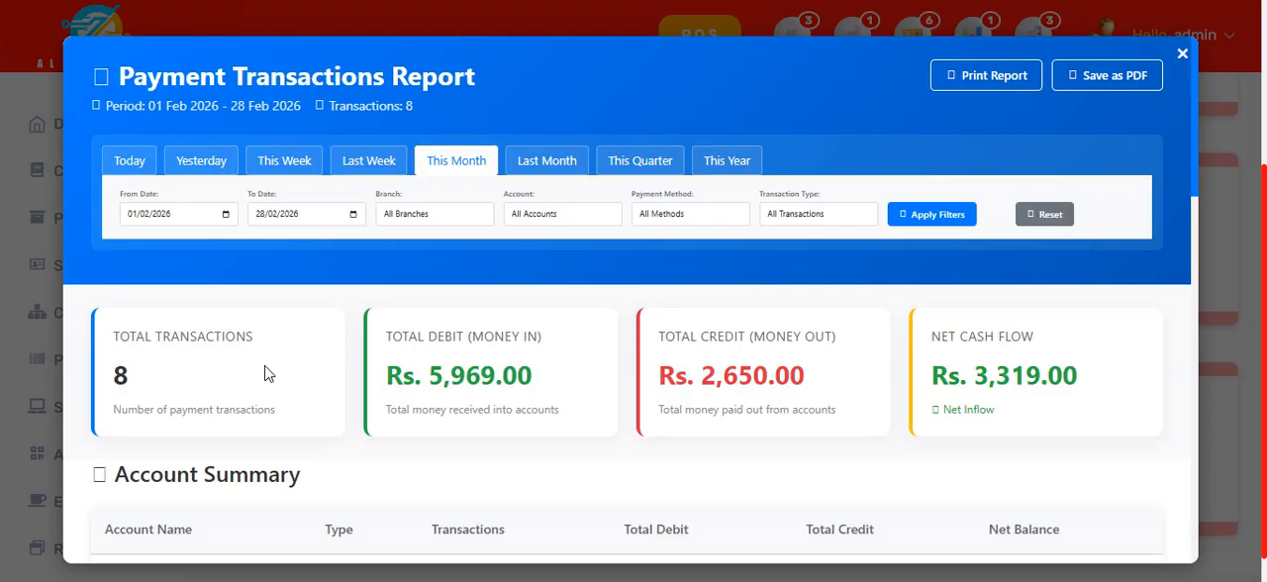
scroll(296, 386, "down", 5)
scroll(346, 430, "down", 2)
scroll(460, 249, "down", 5)
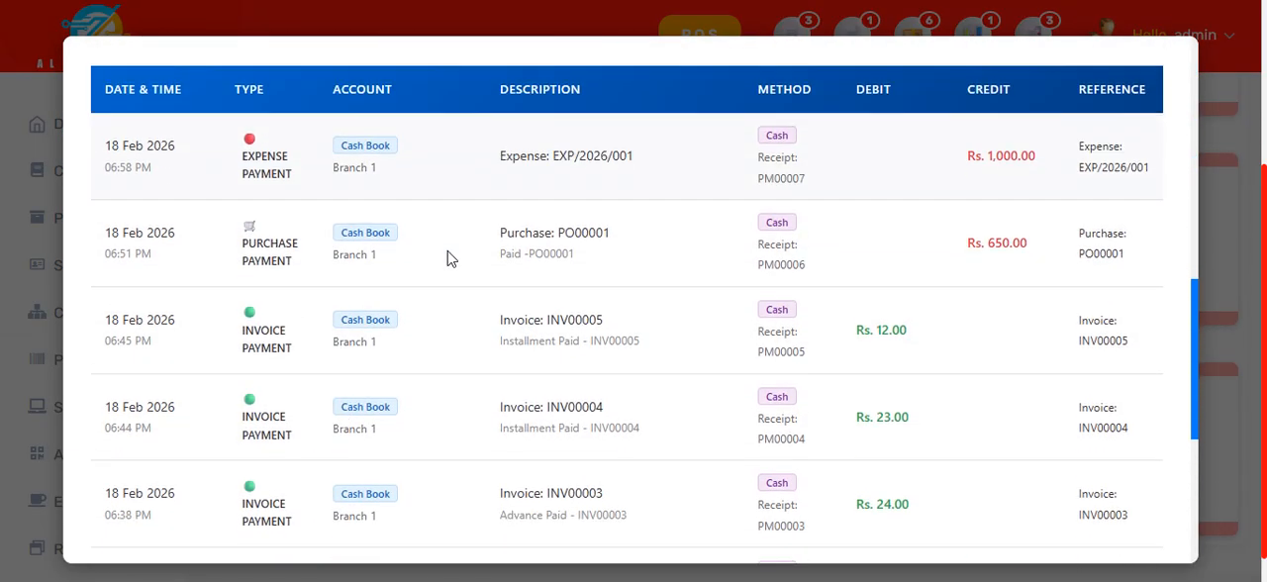
scroll(330, 533, "up", 2)
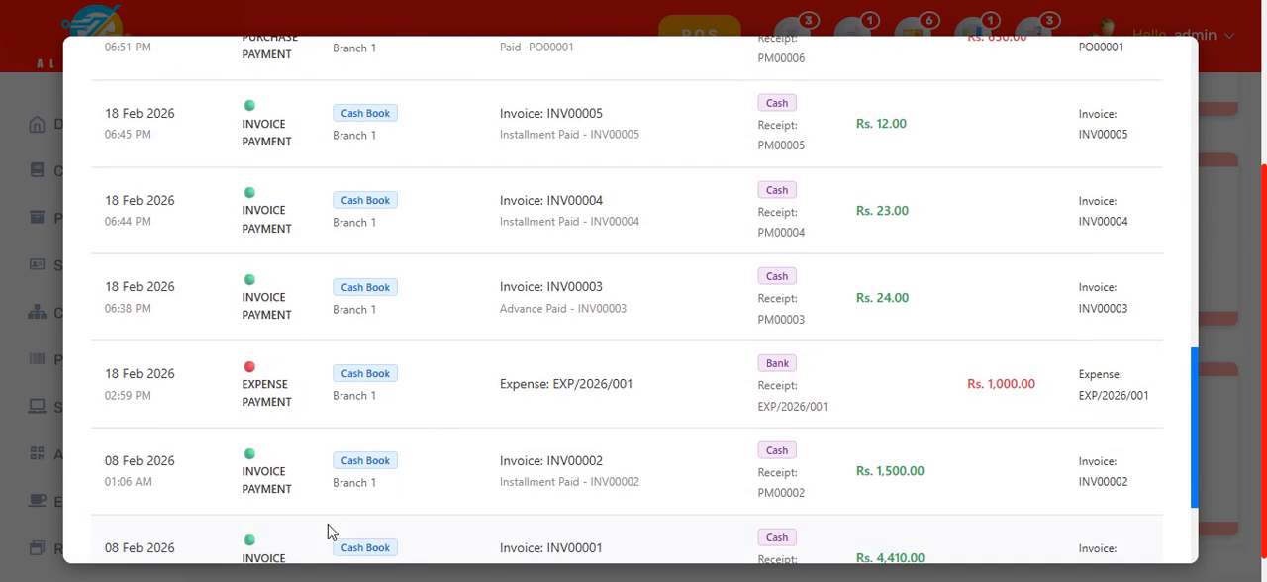
scroll(263, 379, "up", 3)
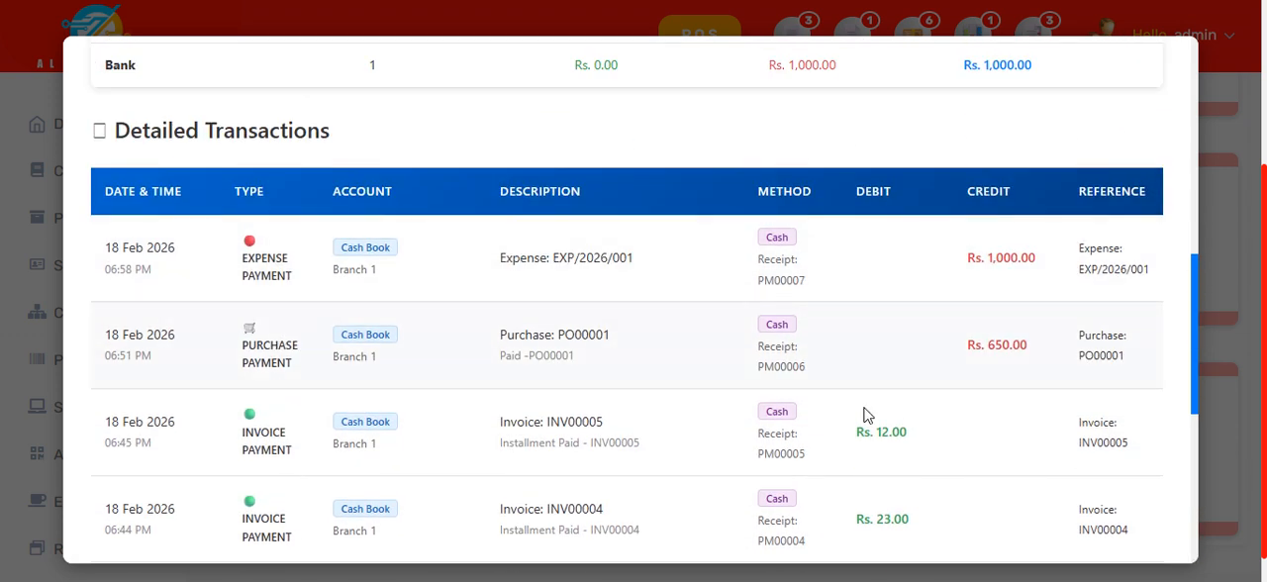
scroll(886, 379, "down", 4)
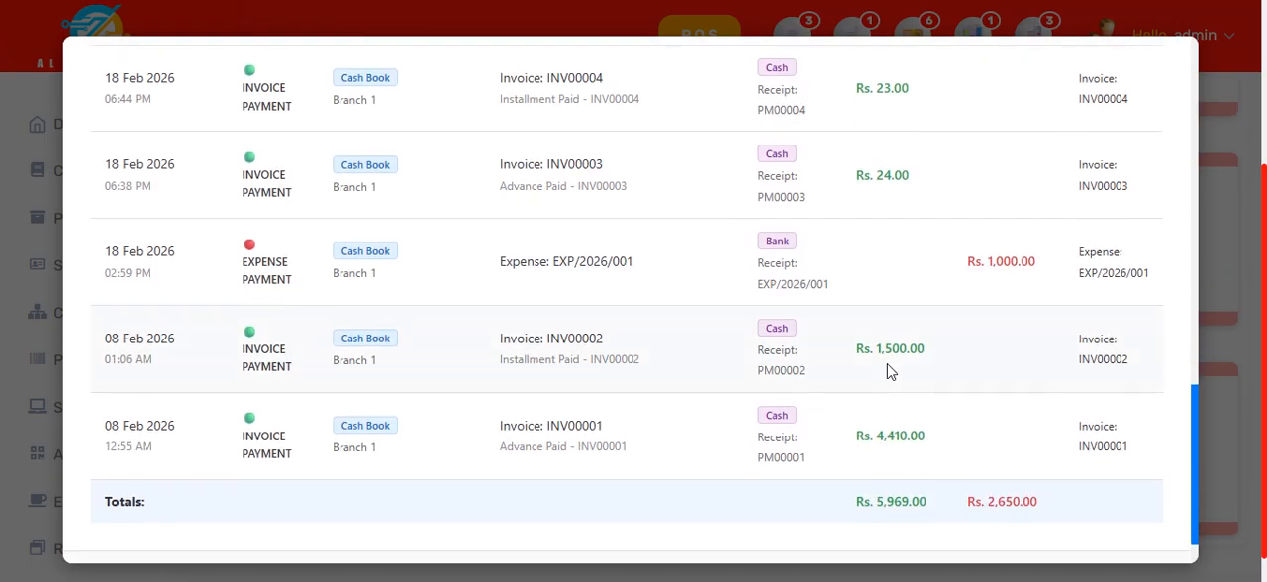
scroll(887, 371, "up", 10)
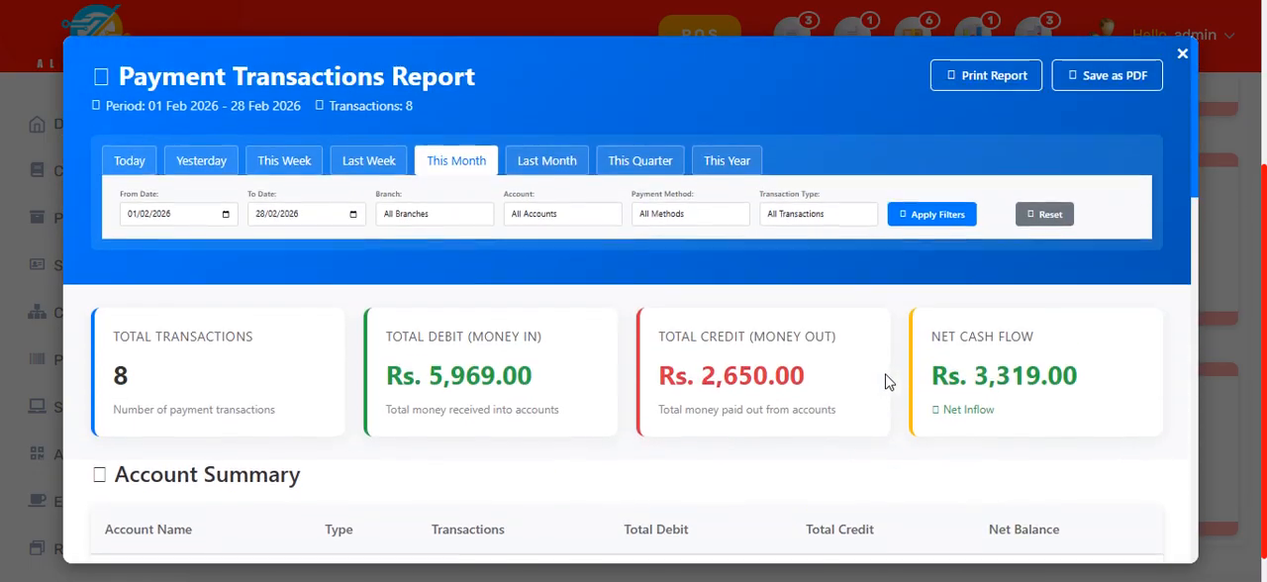
scroll(886, 373, "up", 3)
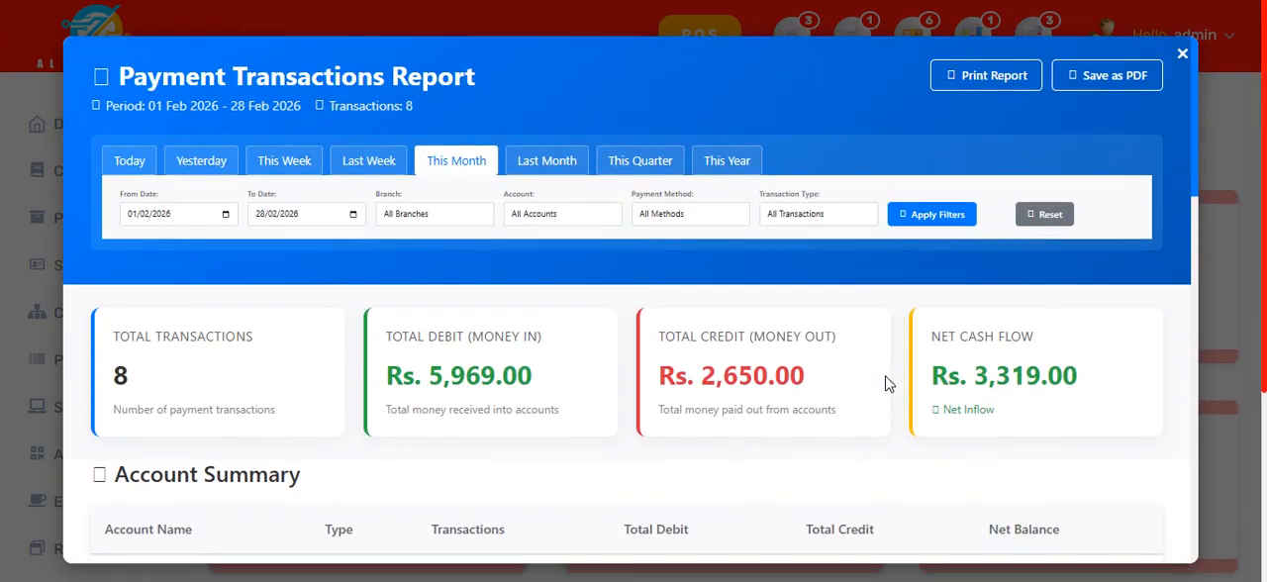
left_click(1183, 58)
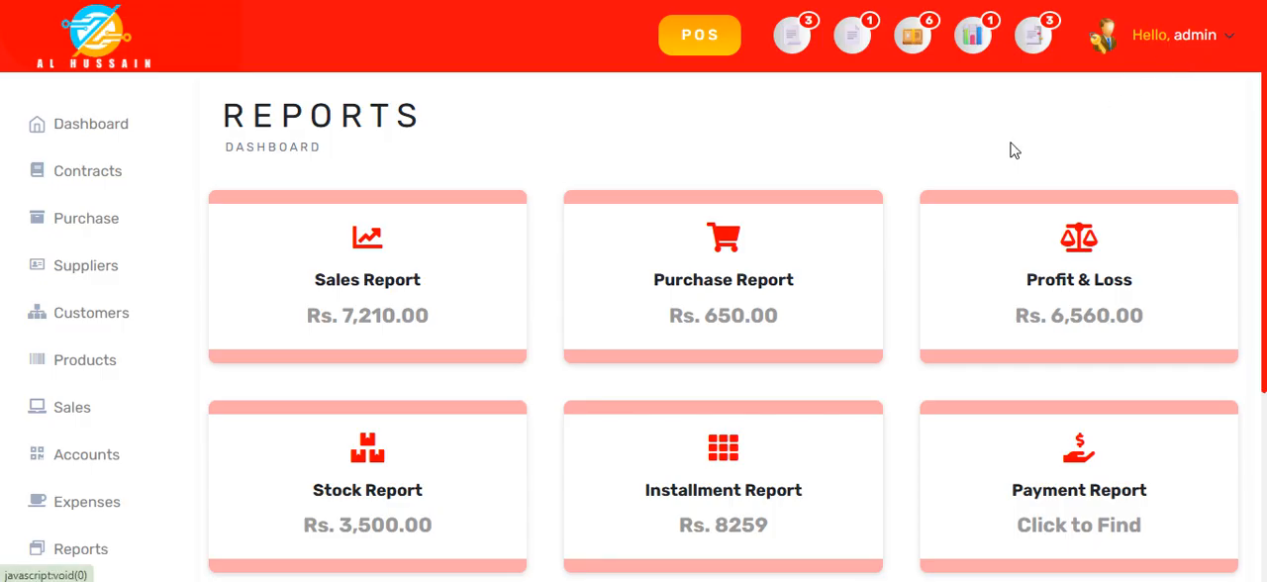
Step: Open the Installment 2N2 report and examine its summary figures and the first contract's customer details, payment progress and installments
scroll(597, 412, "down", 3)
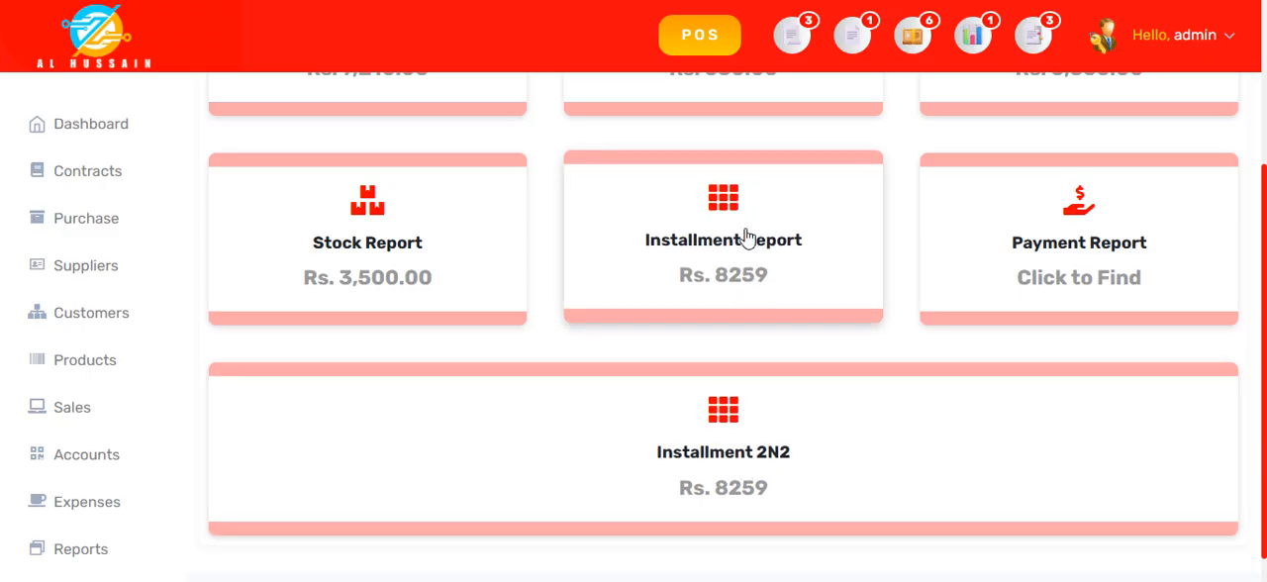
left_click(734, 451)
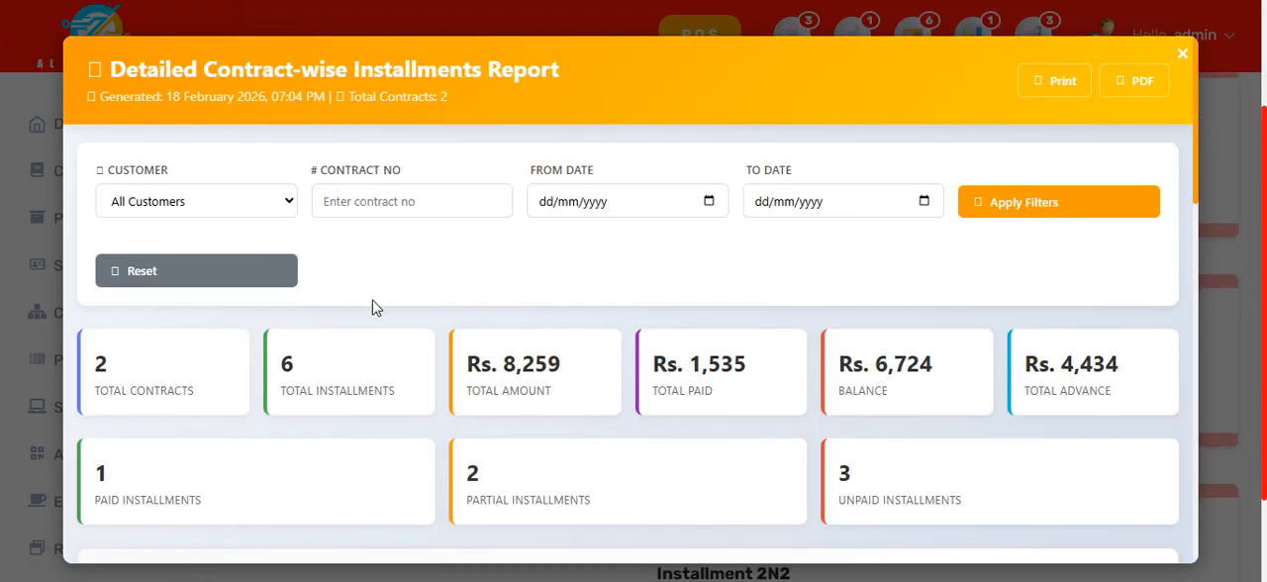
scroll(373, 305, "down", 10)
scroll(373, 305, "down", 8)
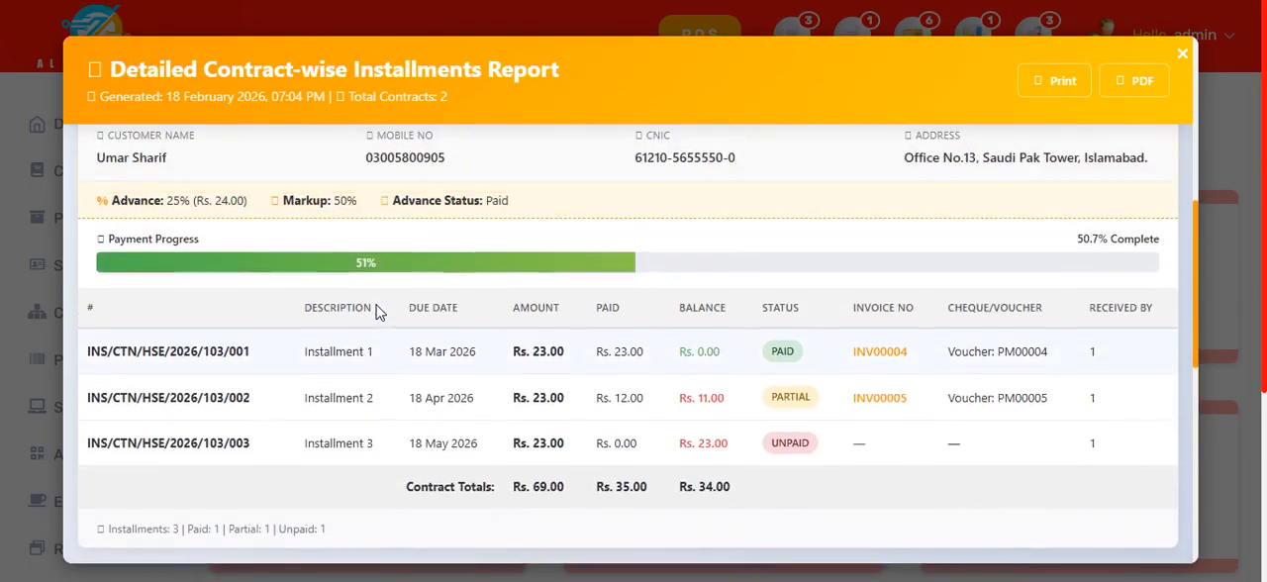
scroll(376, 312, "up", 3)
scroll(376, 312, "down", 3)
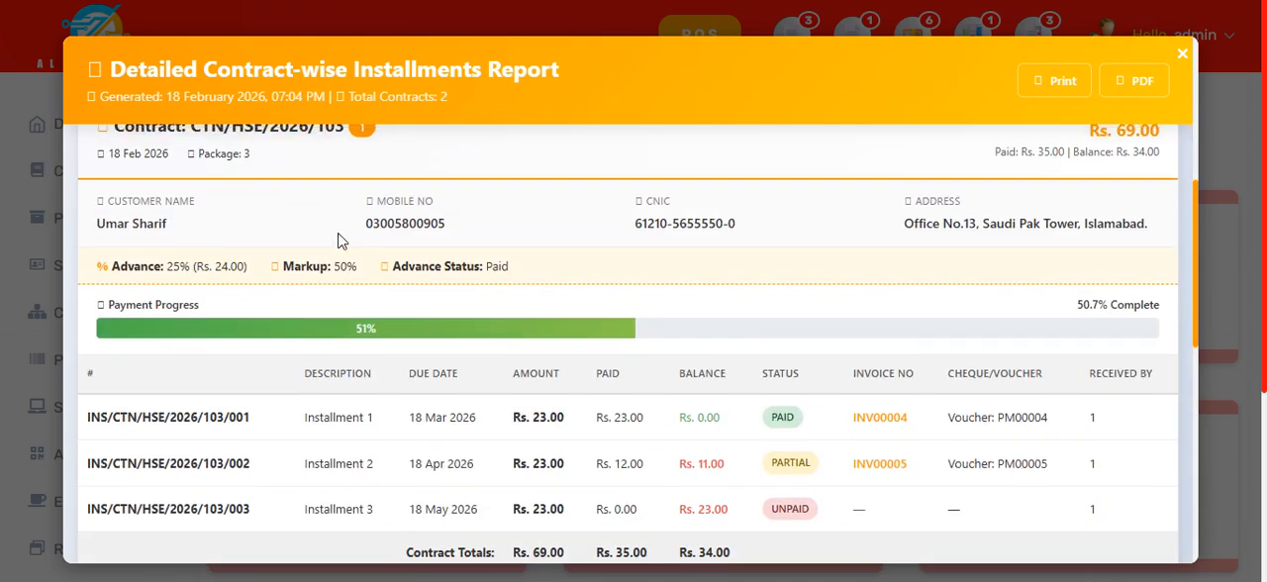
scroll(338, 241, "up", 1)
scroll(696, 275, "down", 4)
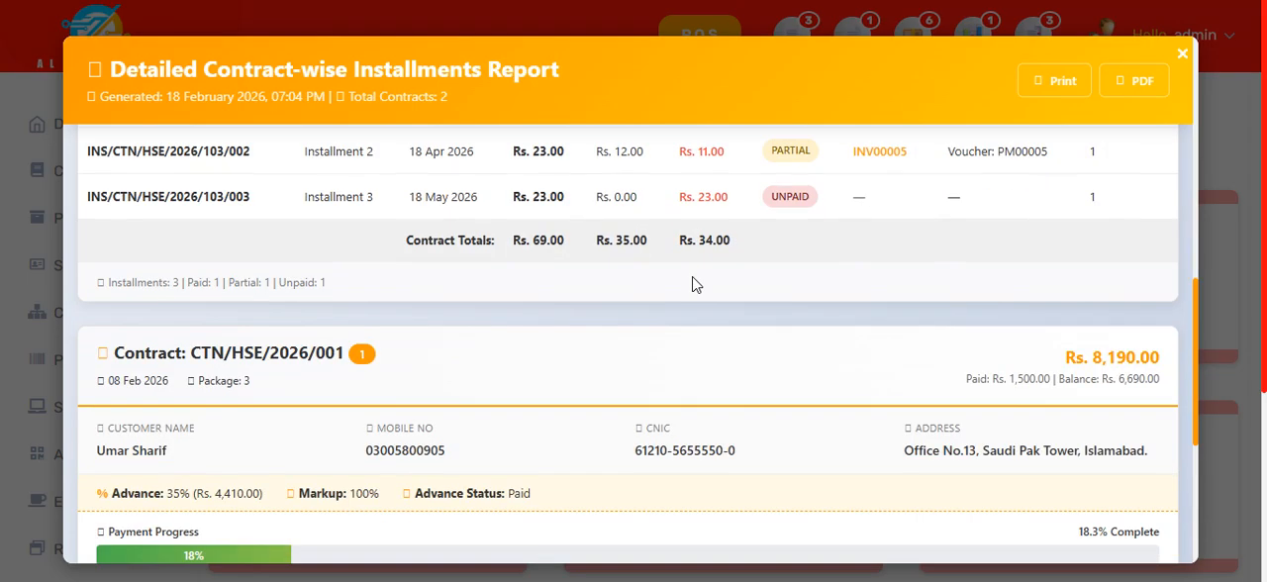
scroll(697, 285, "up", 2)
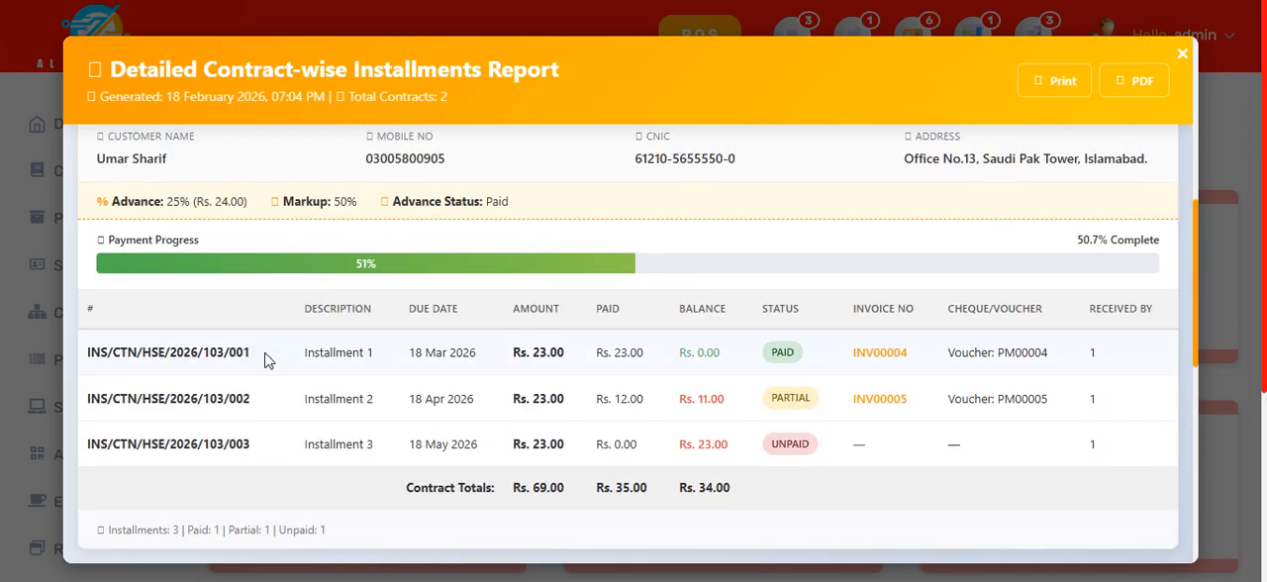
scroll(634, 378, "up", 1)
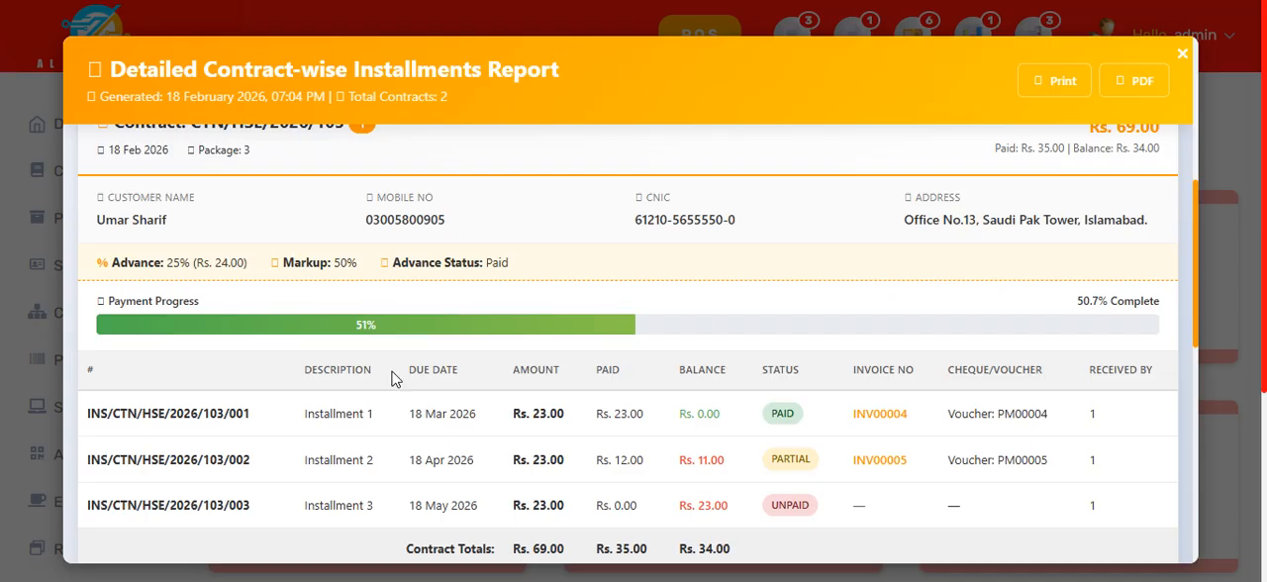
Step: Examine the second contract's customer details, advance, markup, totals and installment statuses, and close the contract-wise installments report
scroll(744, 428, "down", 5)
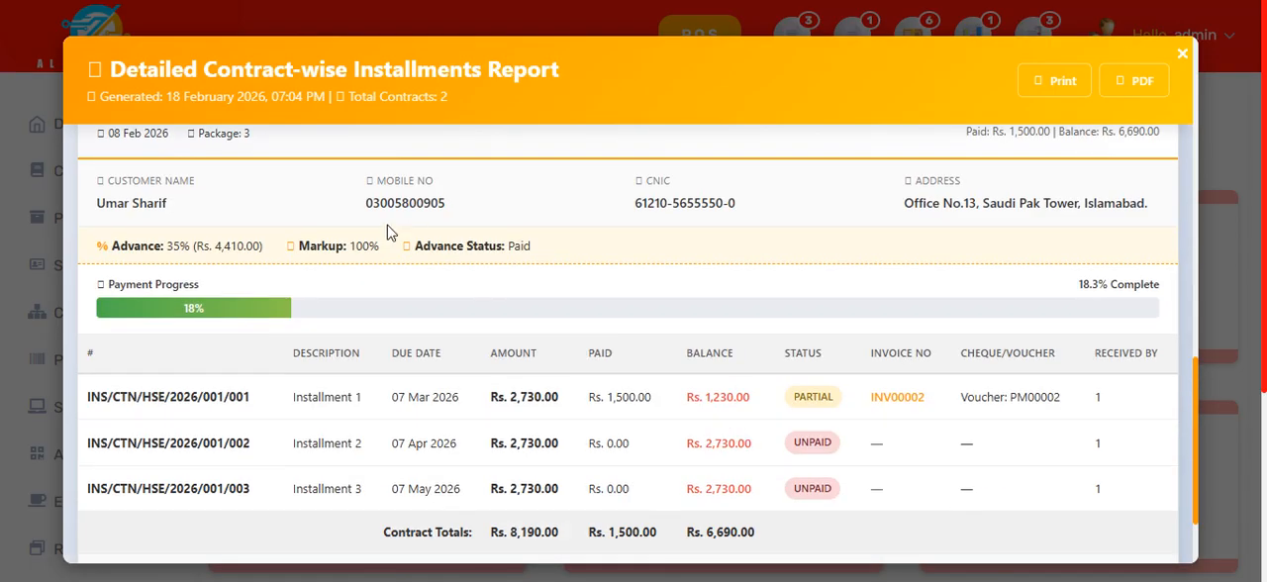
scroll(584, 452, "up", 3)
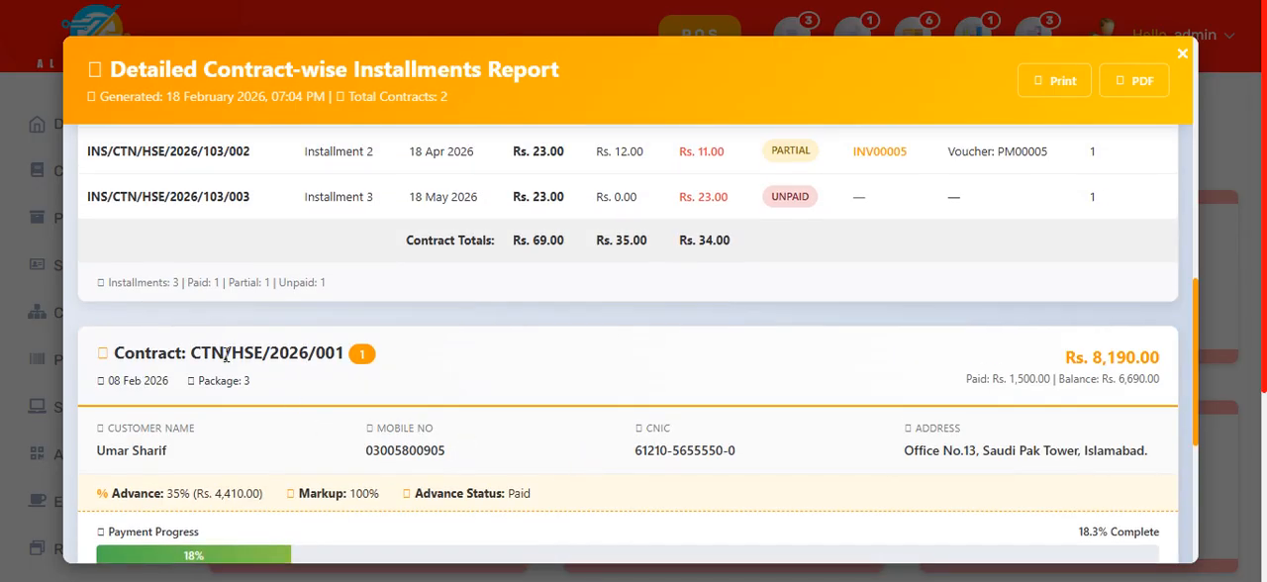
left_click_drag(226, 358, 306, 347)
left_click_drag(387, 450, 431, 451)
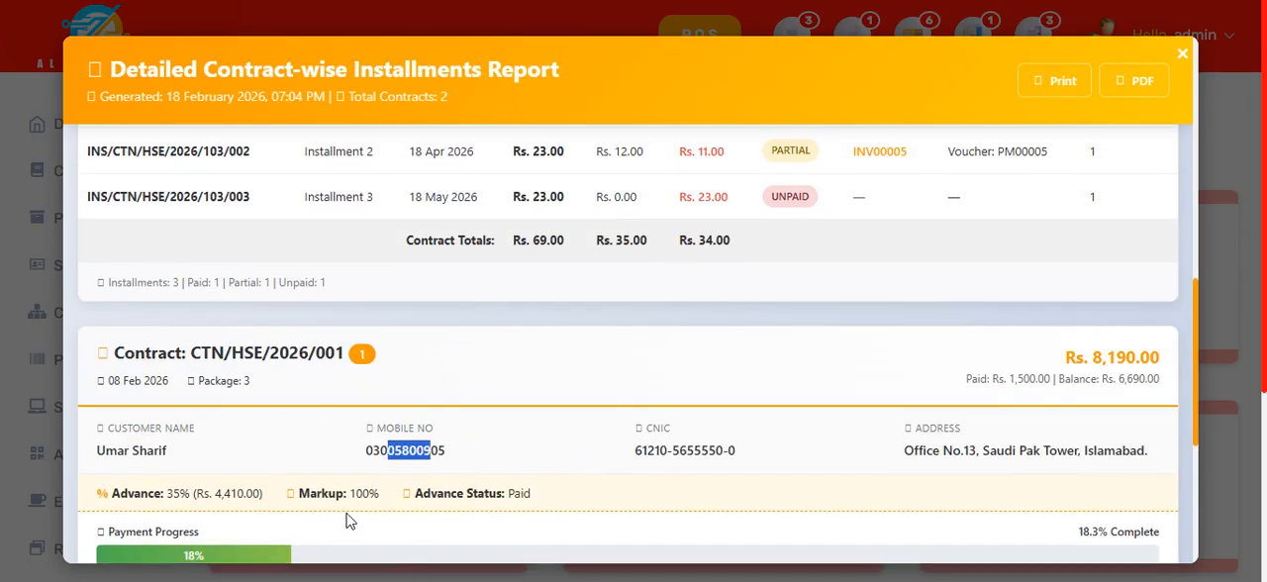
left_click_drag(343, 494, 515, 495)
scroll(693, 475, "down", 2)
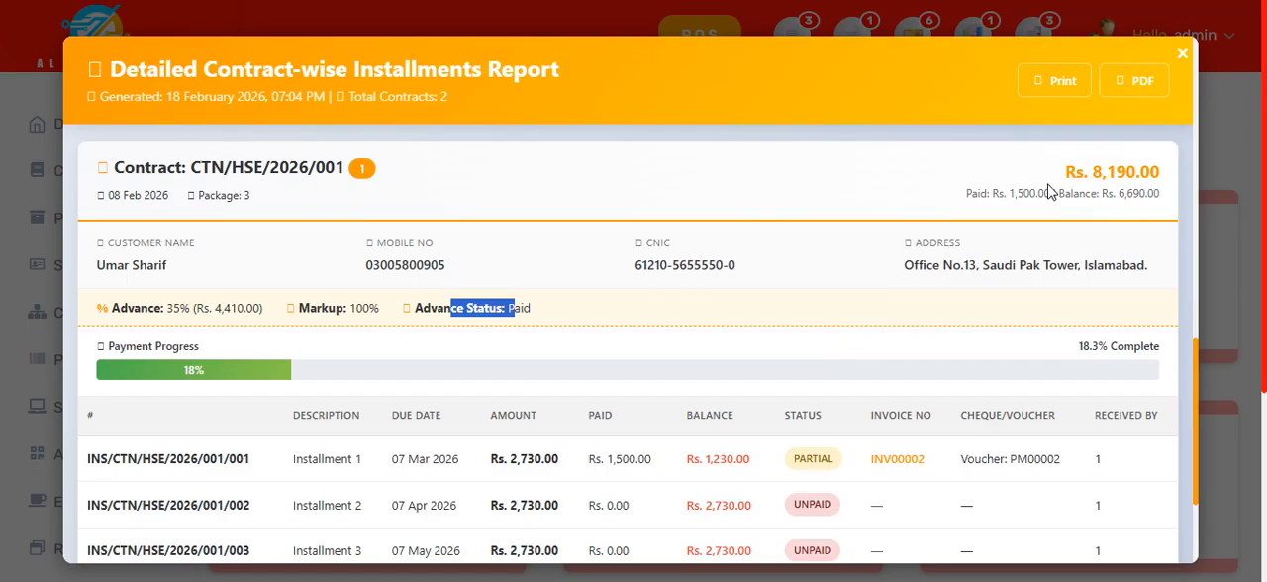
left_click_drag(1059, 174, 1136, 232)
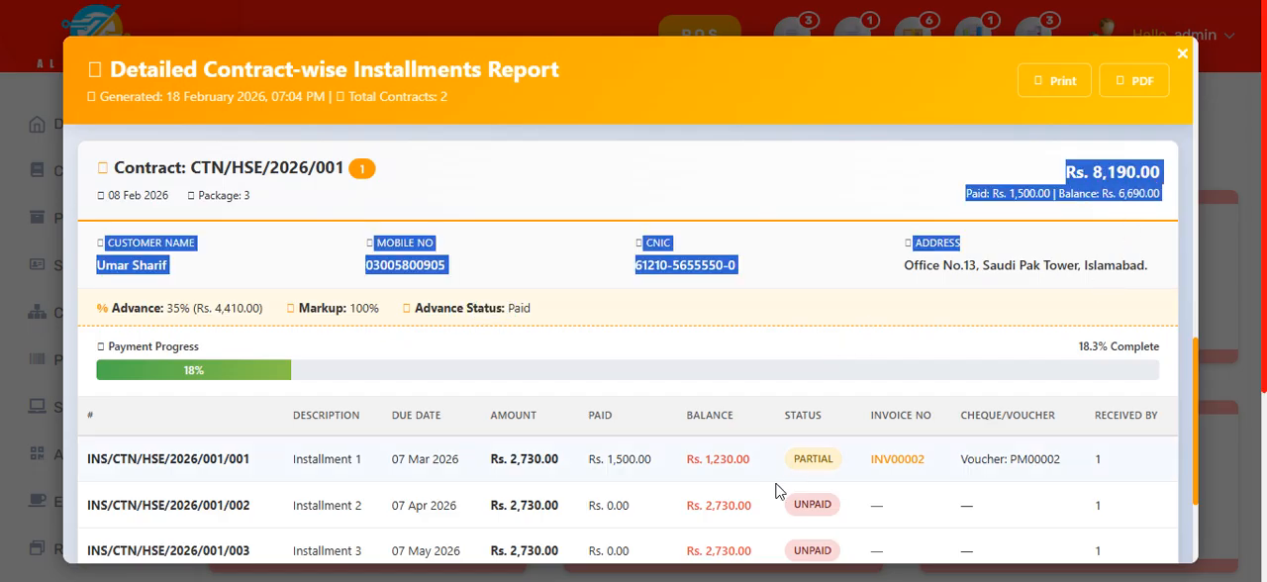
scroll(791, 485, "down", 2)
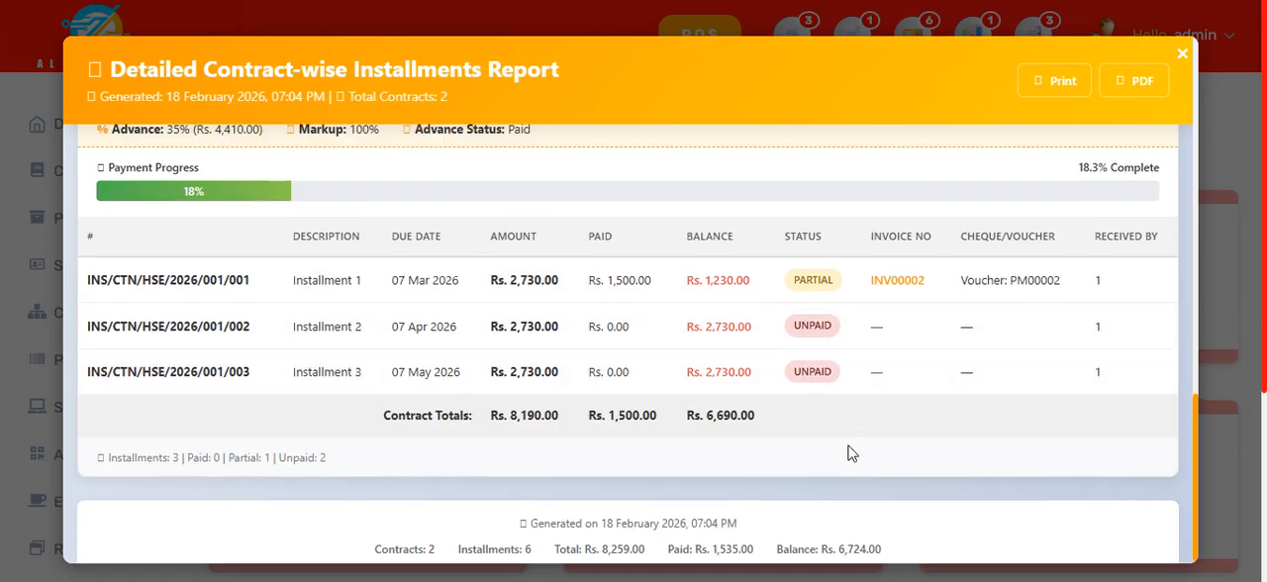
scroll(851, 454, "up", 10)
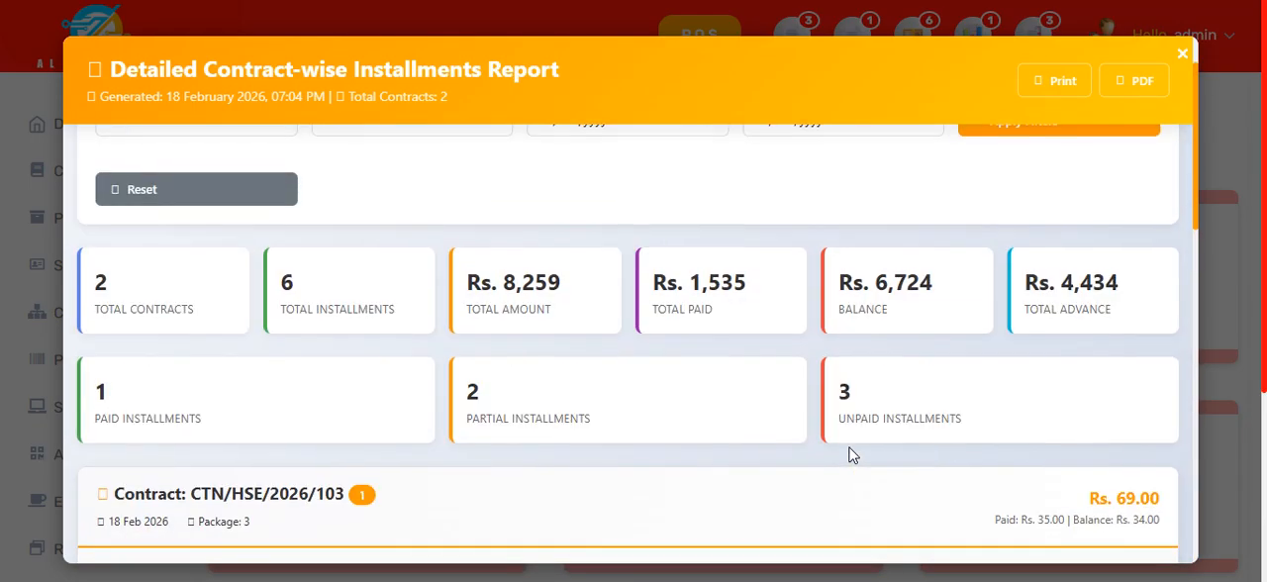
scroll(849, 445, "up", 1)
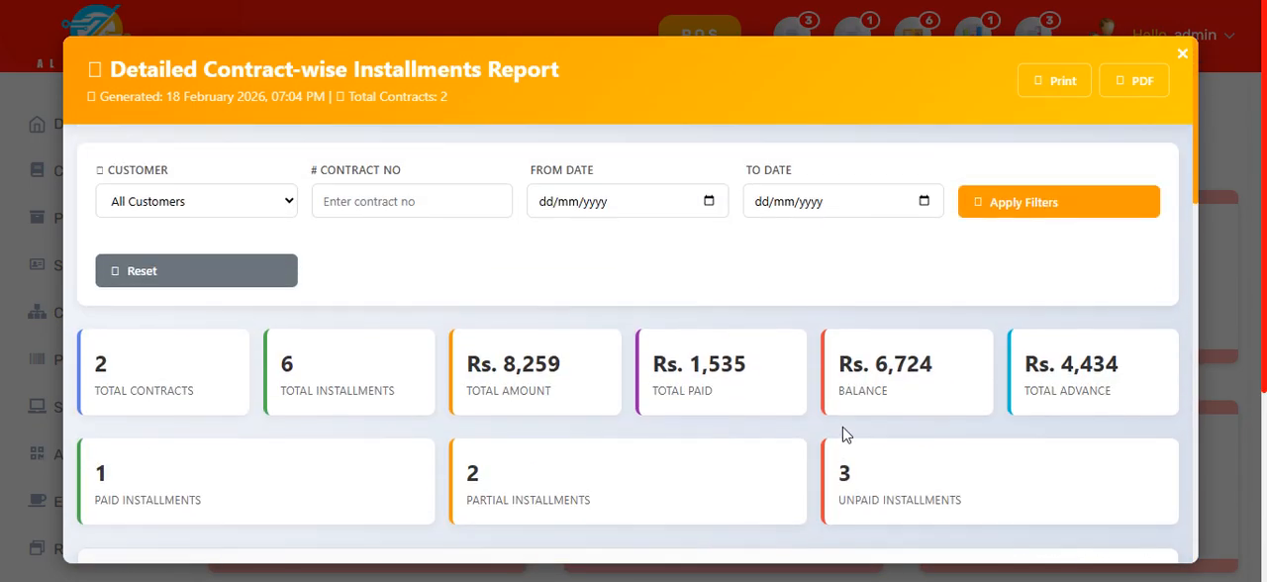
left_click(1183, 54)
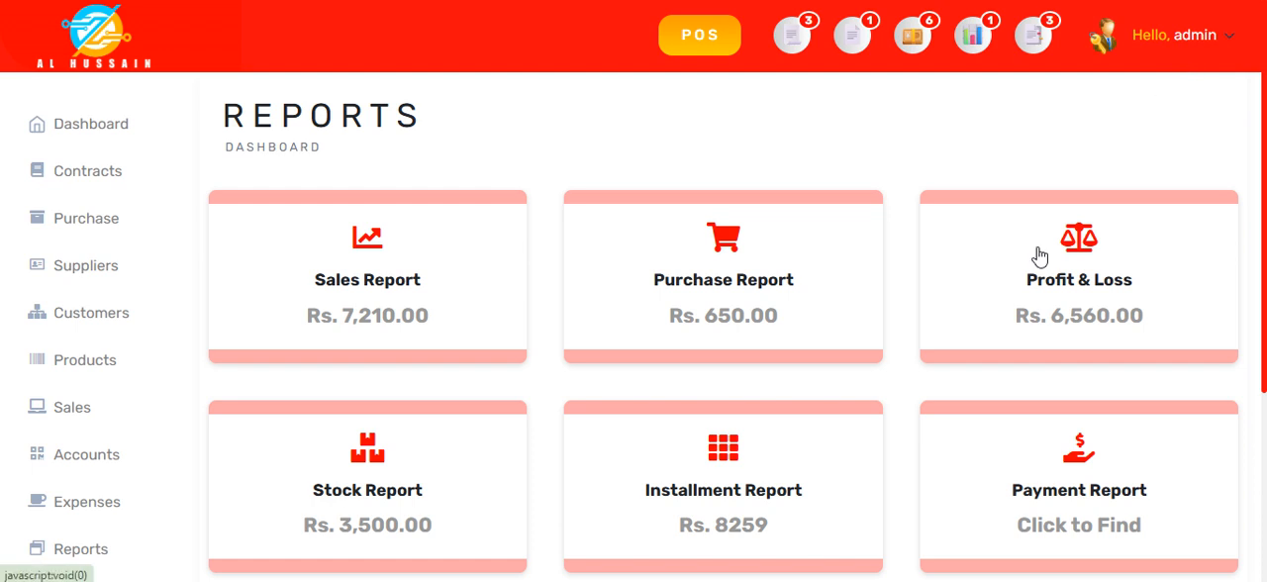
Step: Open the Users section, view the blank Add Employee form with its login, role and salary fields, and cancel it
scroll(930, 477, "down", 1)
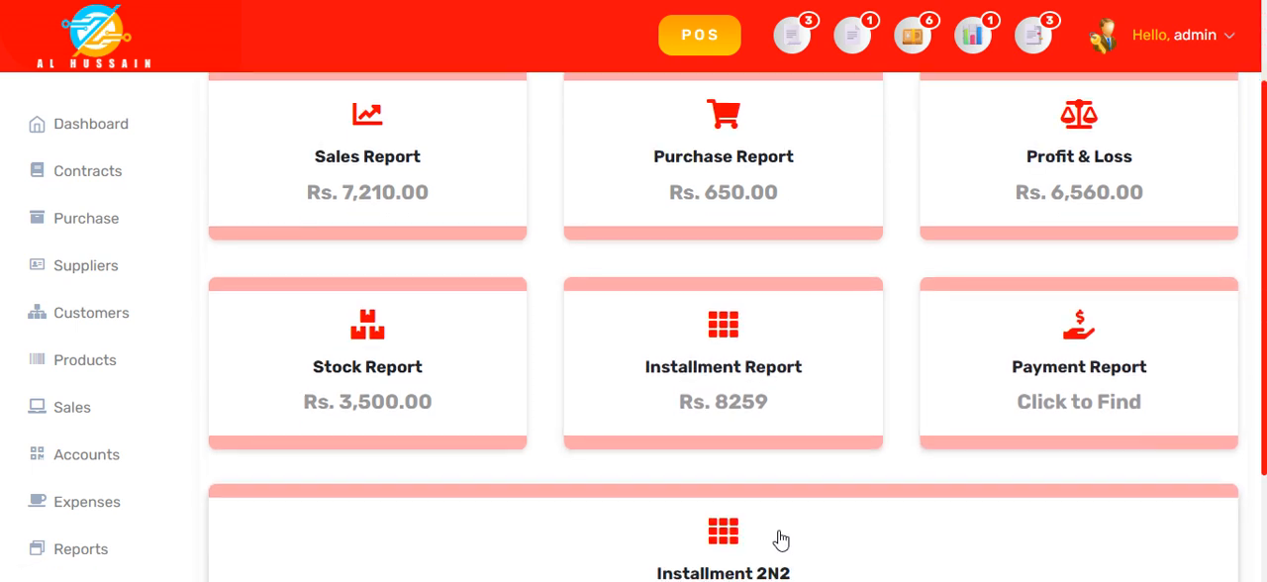
scroll(780, 539, "down", 1)
scroll(778, 540, "up", 3)
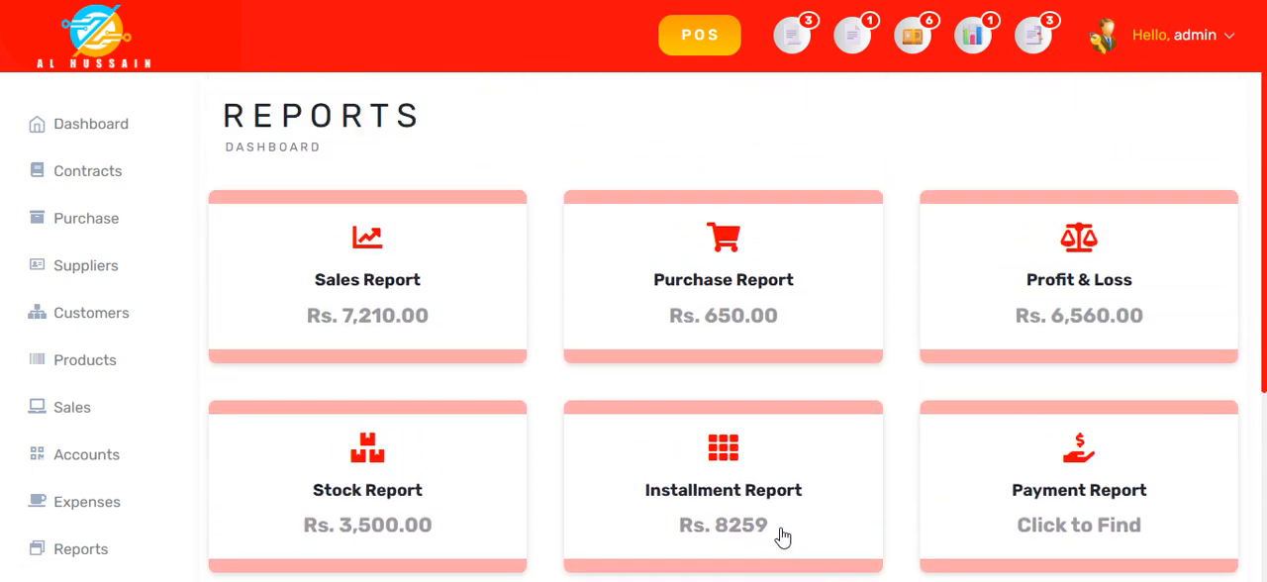
scroll(87, 445, "down", 1)
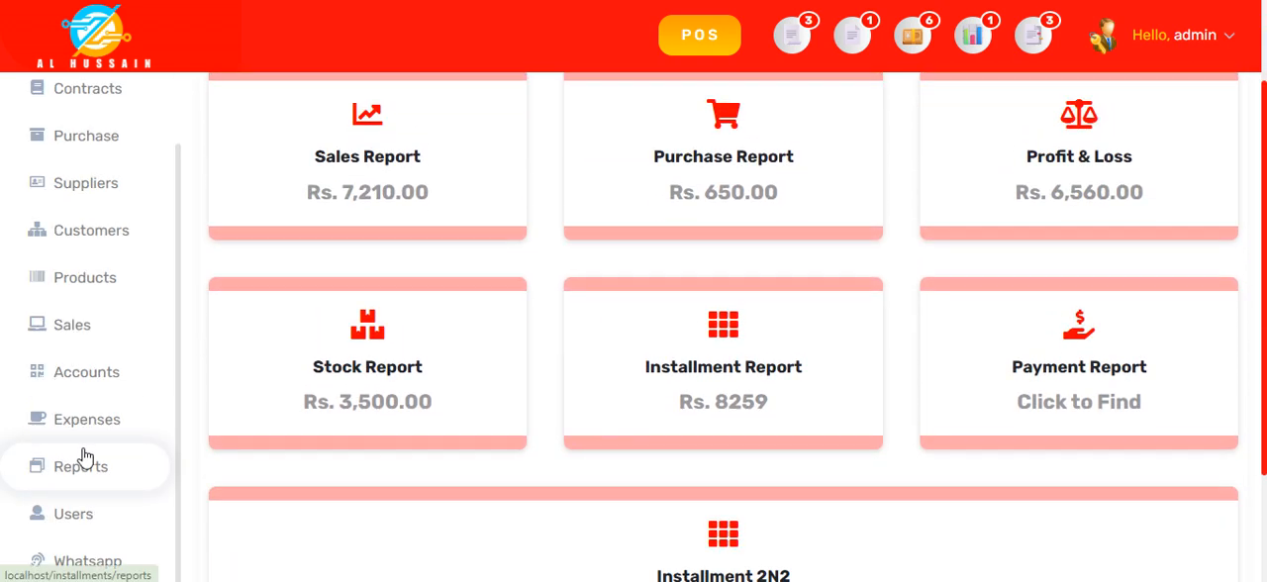
left_click(111, 522)
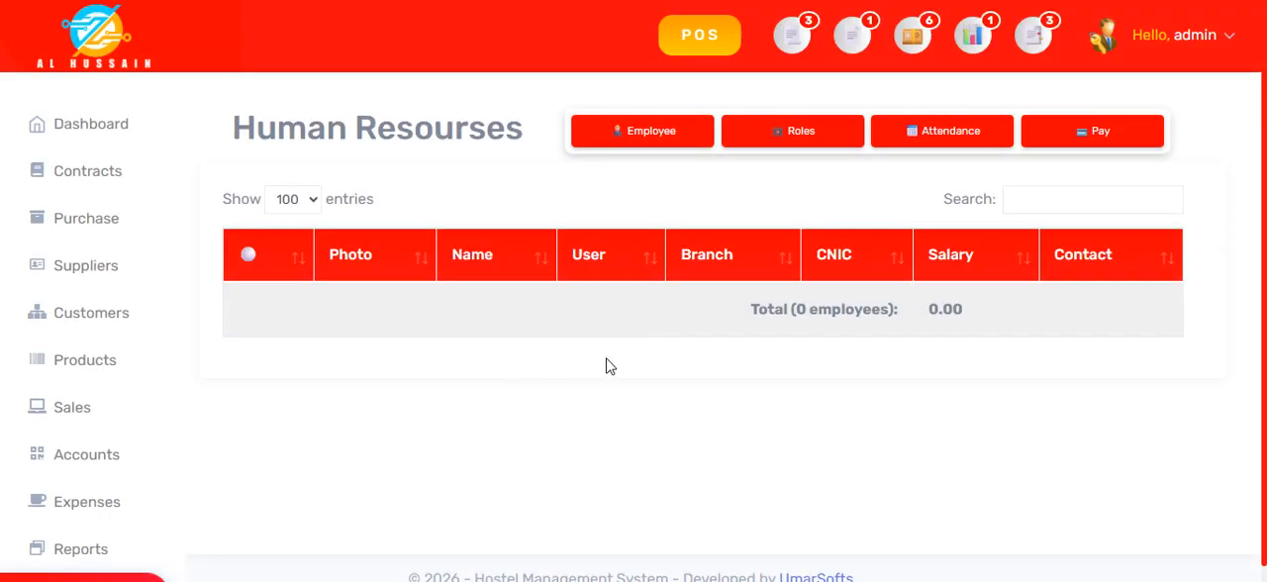
left_click(673, 127)
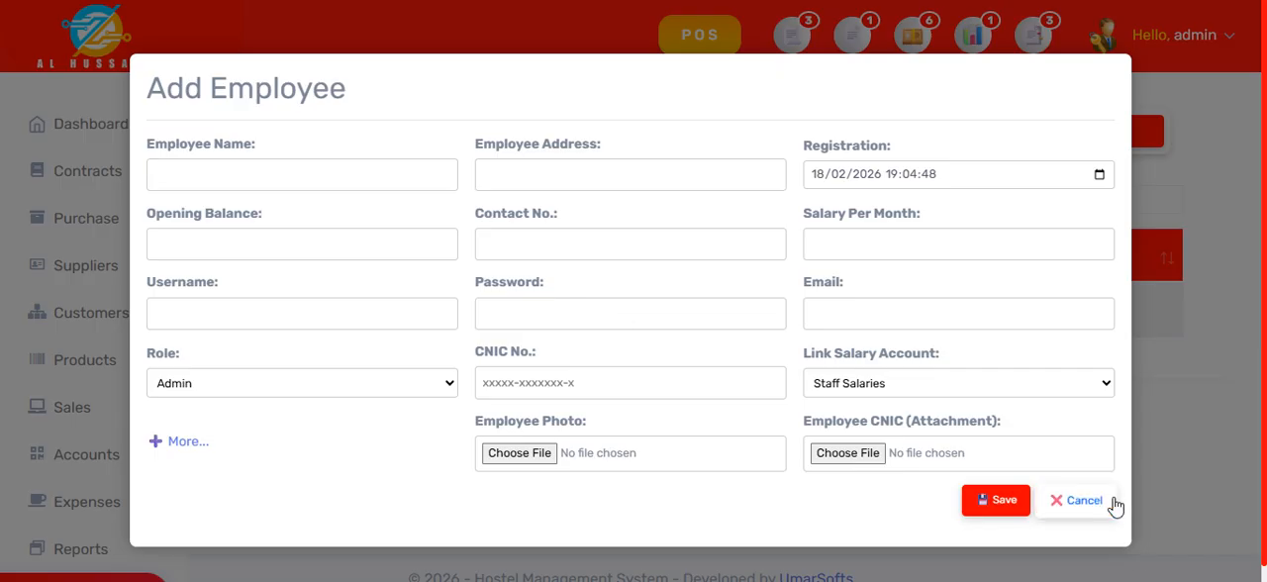
left_click(1084, 501)
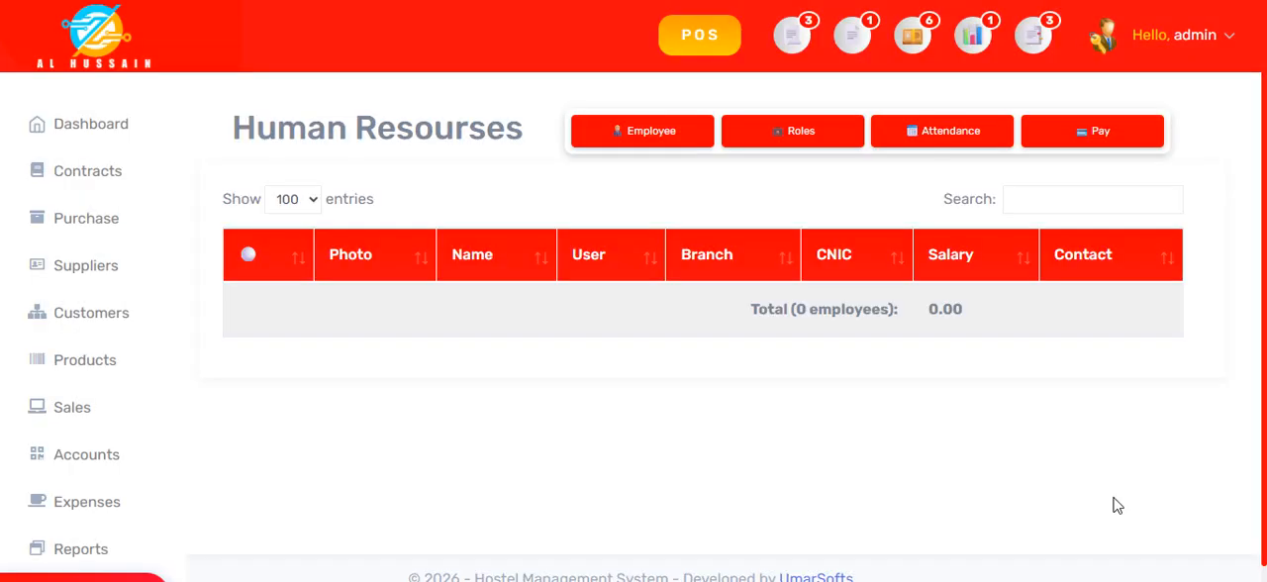
Step: Open Roles Management, open the Manager role for editing, and examine its contract permissions
left_click(781, 141)
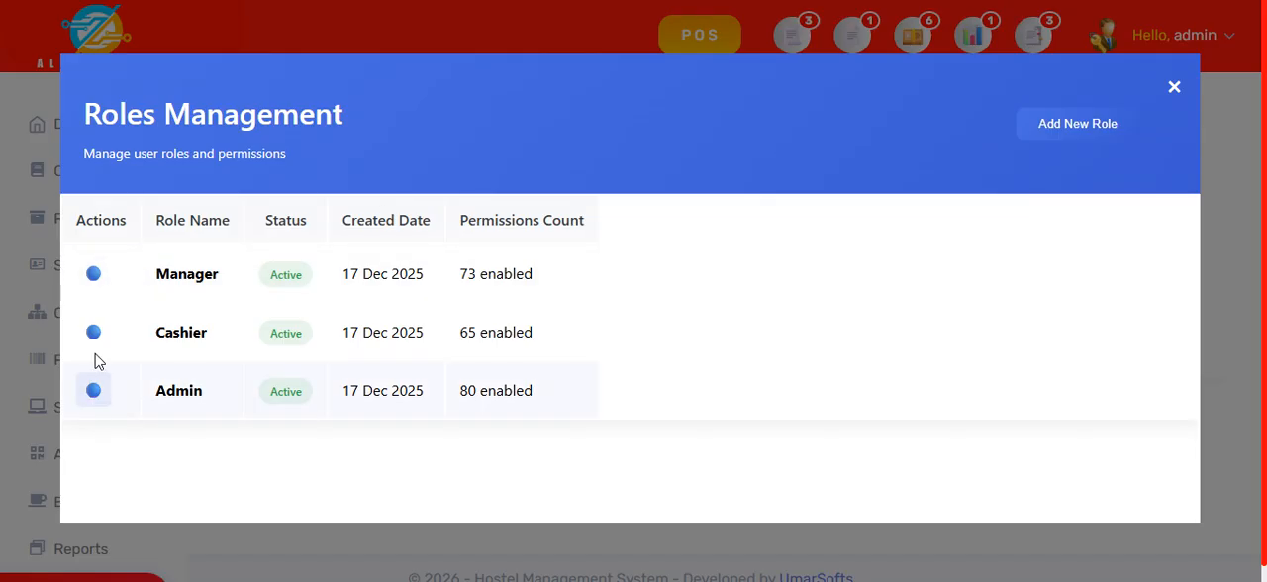
left_click(94, 281)
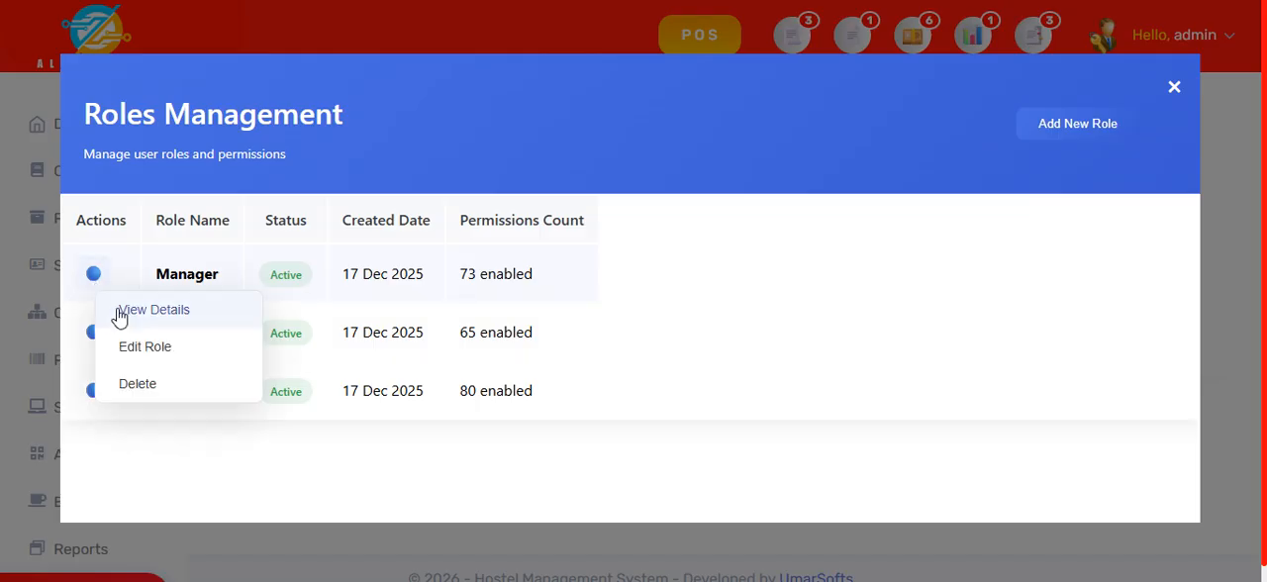
left_click(175, 346)
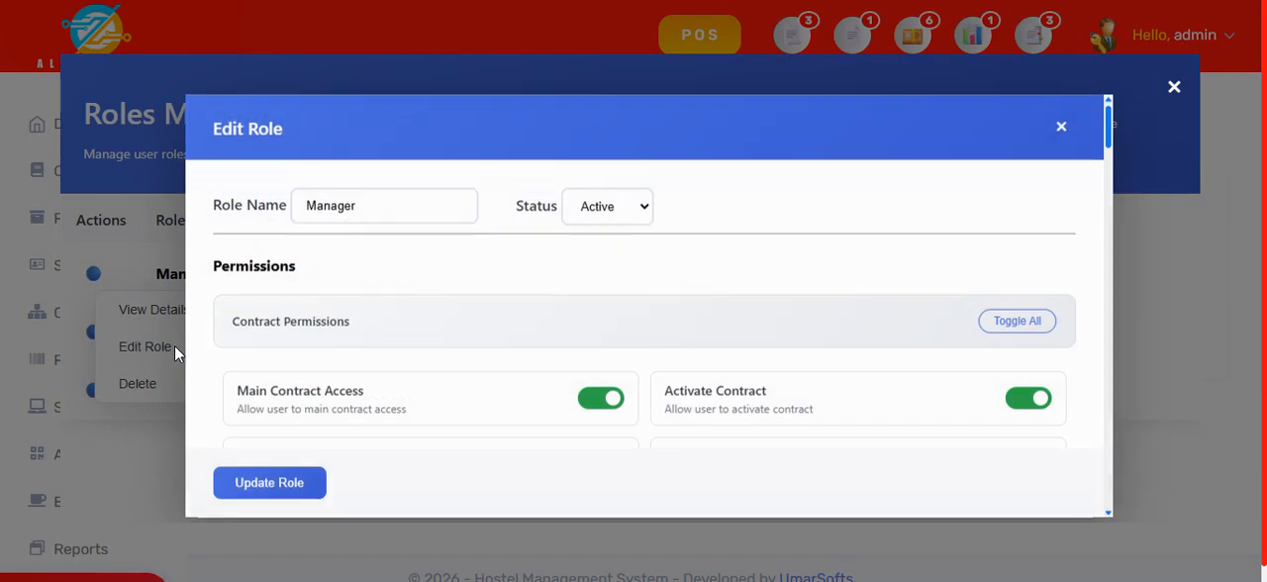
scroll(808, 357, "down", 2)
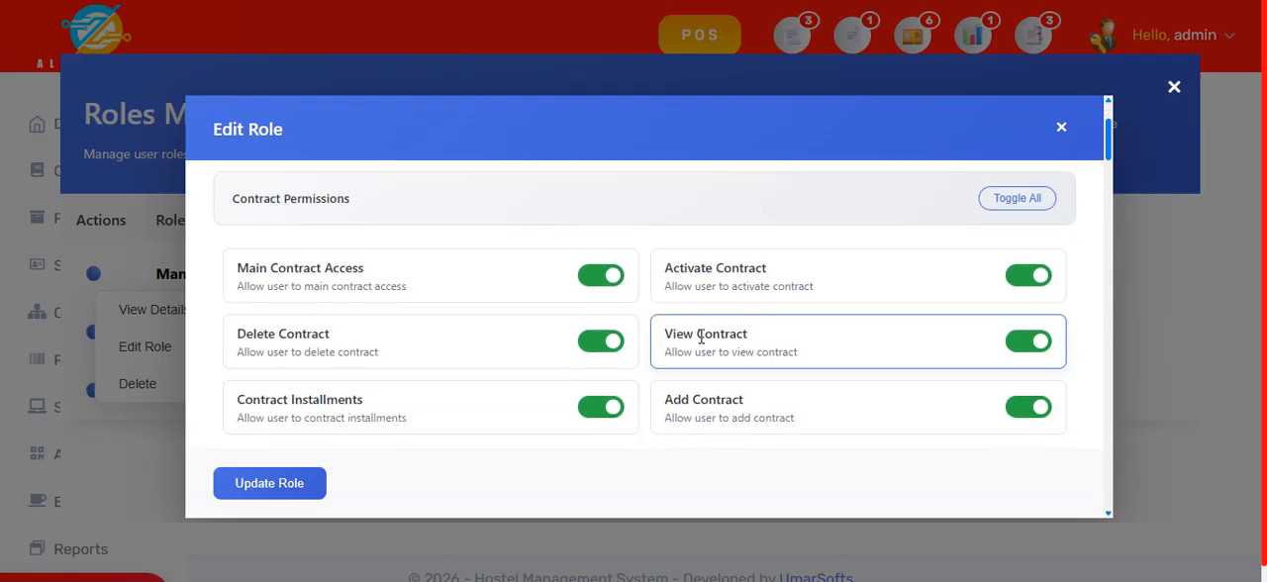
scroll(673, 334, "up", 2)
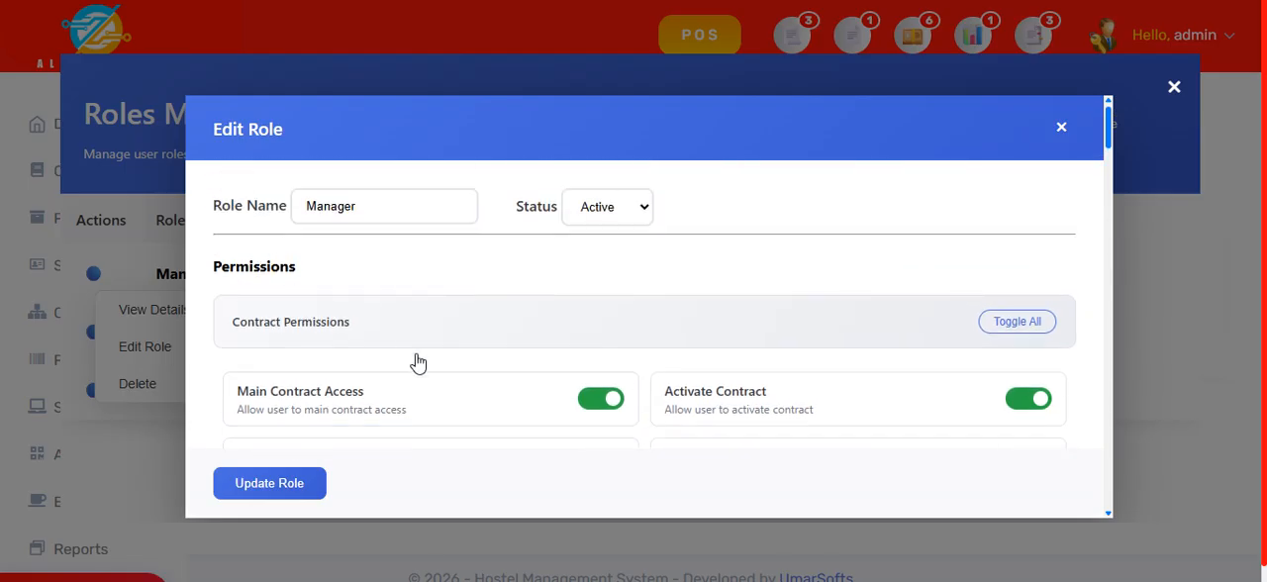
scroll(489, 385, "down", 2)
scroll(936, 291, "up", 2)
Step: Switch off all Contract Permissions for the Manager role and re-enable Activate Contract, Main Contract Access and Delete Contract
left_click(1021, 327)
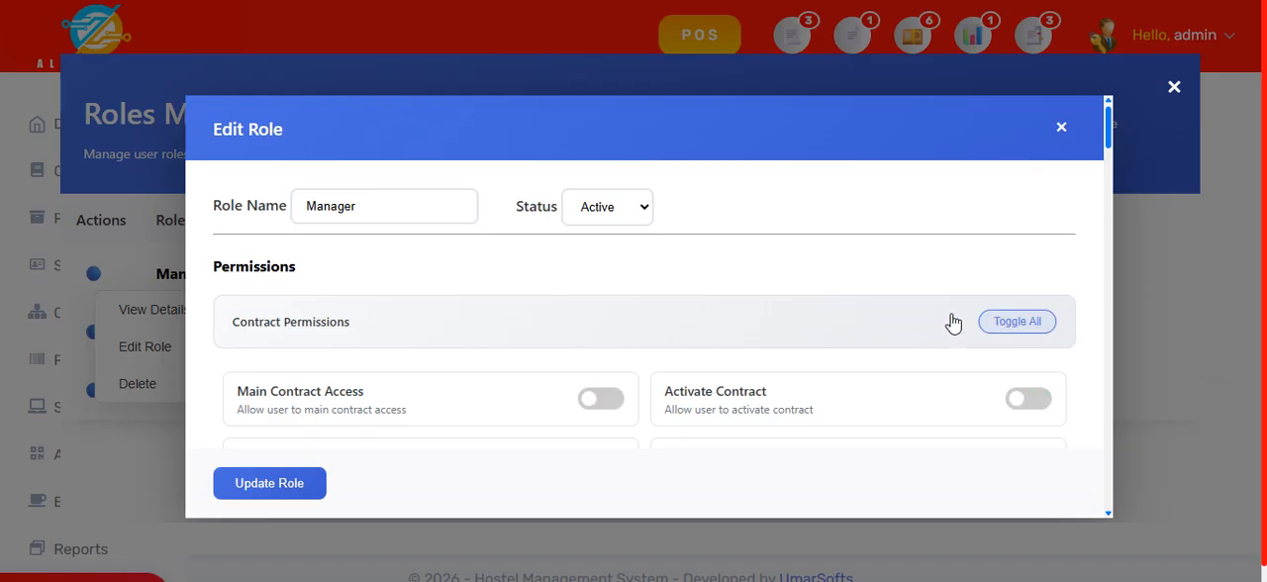
scroll(953, 320, "down", 2)
scroll(953, 320, "up", 1)
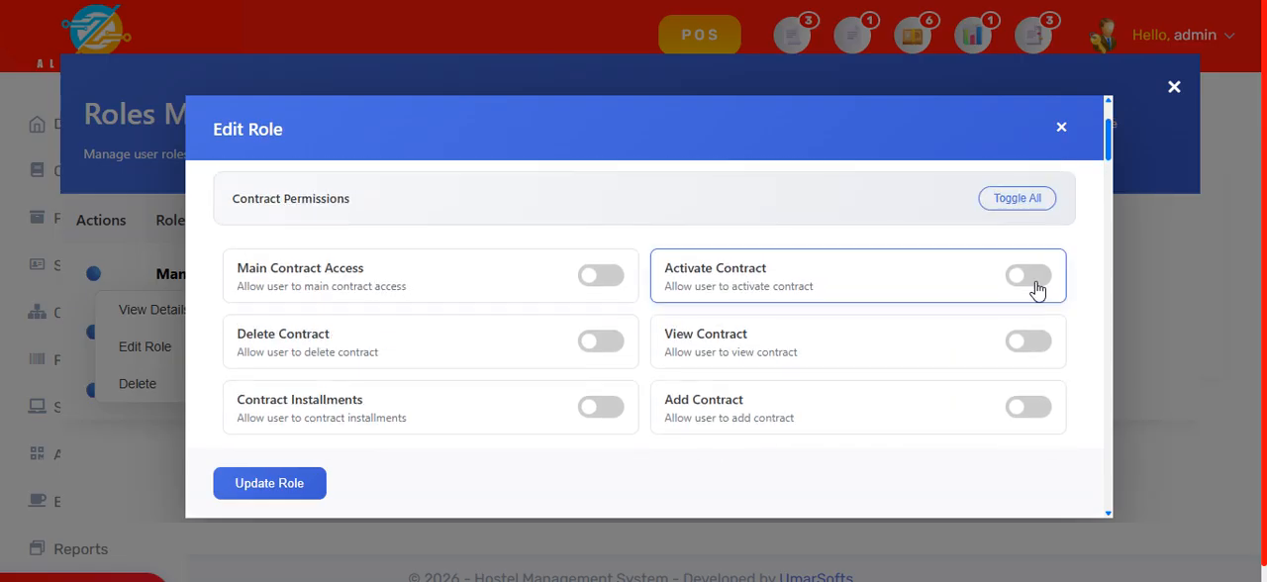
left_click(1036, 285)
left_click(611, 282)
left_click(613, 345)
scroll(953, 404, "up", 1)
scroll(990, 386, "down", 3)
left_click(1038, 259)
left_click(1037, 254)
Step: Switch all of the Manager role's Products Permissions off and back on
scroll(921, 336, "down", 4)
scroll(920, 342, "down", 5)
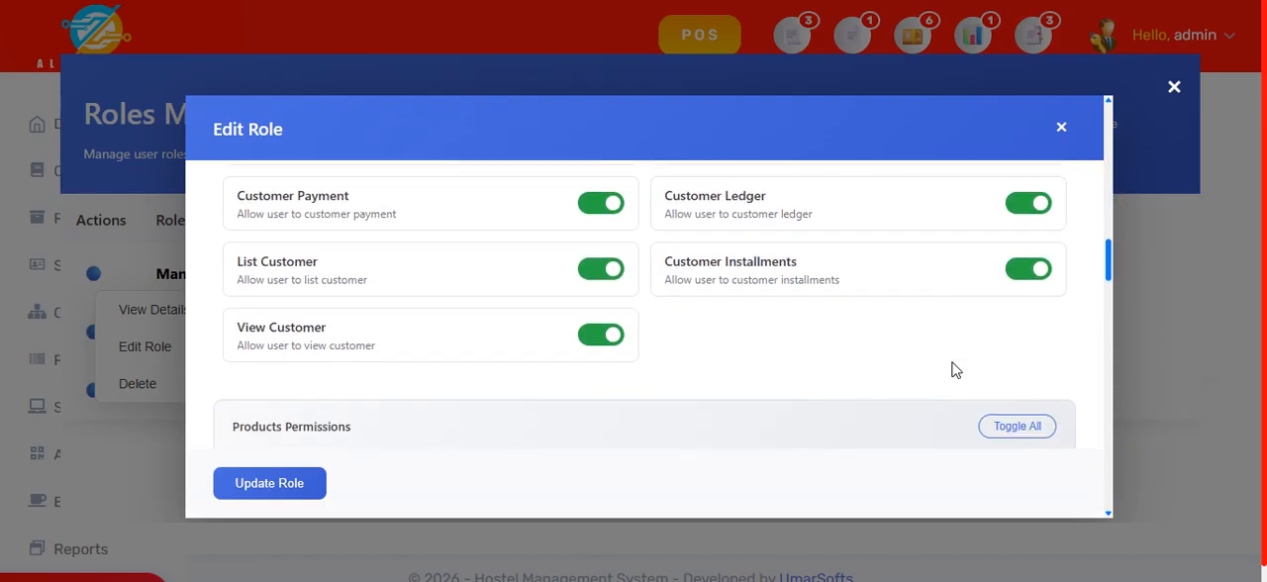
scroll(956, 367, "down", 3)
scroll(995, 361, "up", 2)
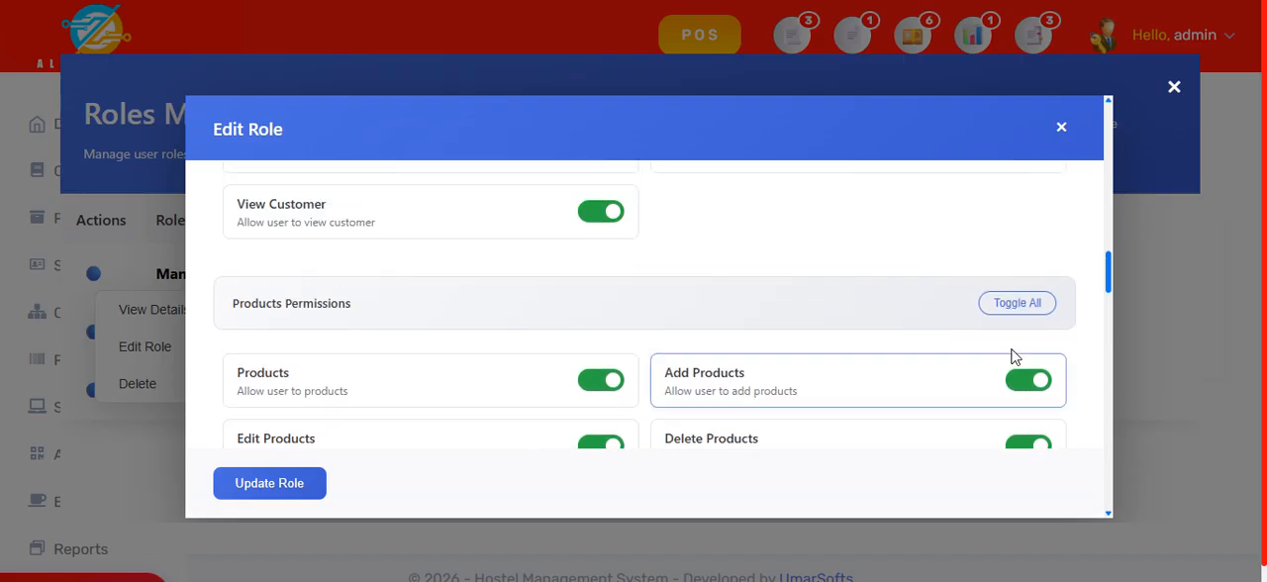
left_click(1035, 307)
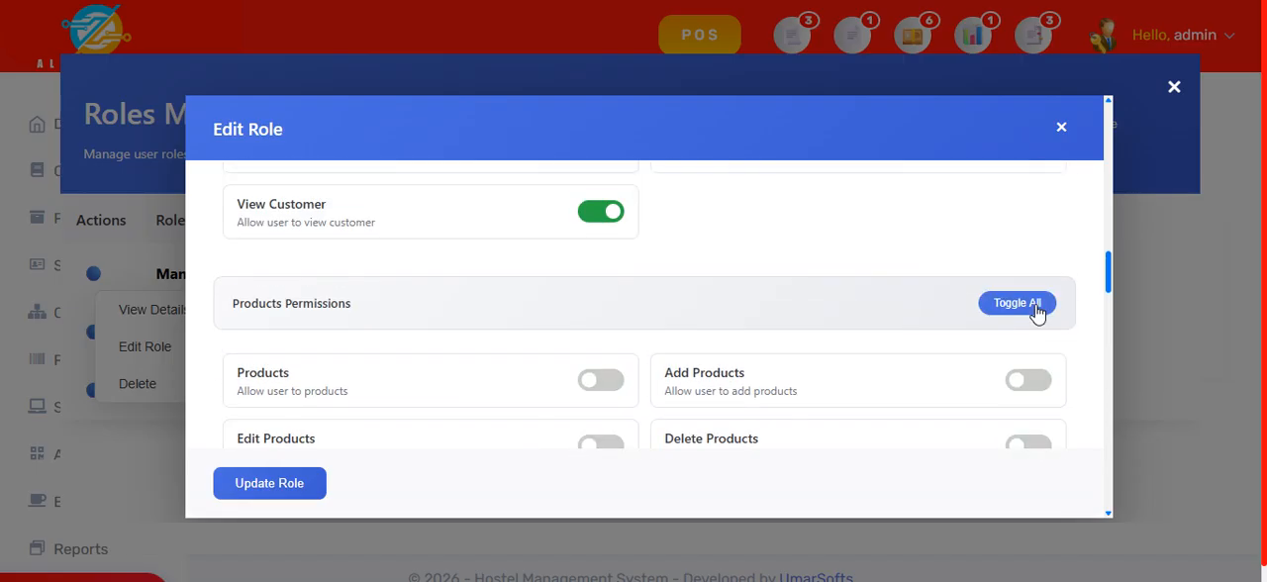
left_click(1036, 307)
Step: Look through the Manager role's POS, Sale and Account permissions and close the role editor without updating it
scroll(656, 353, "down", 5)
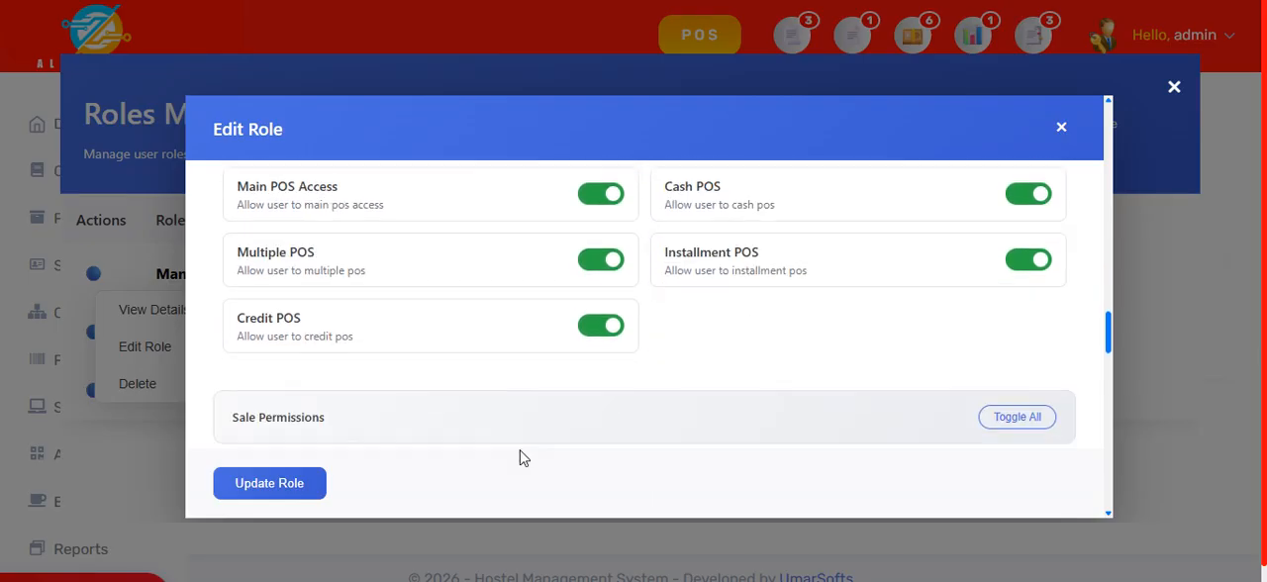
scroll(608, 373, "down", 3)
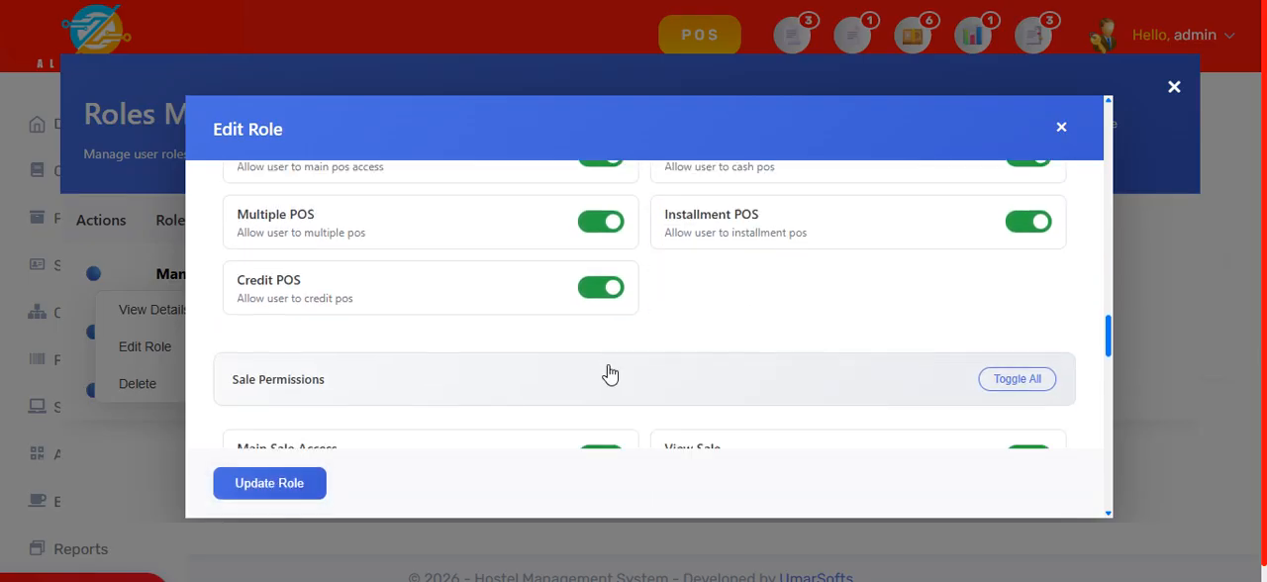
scroll(663, 379, "down", 3)
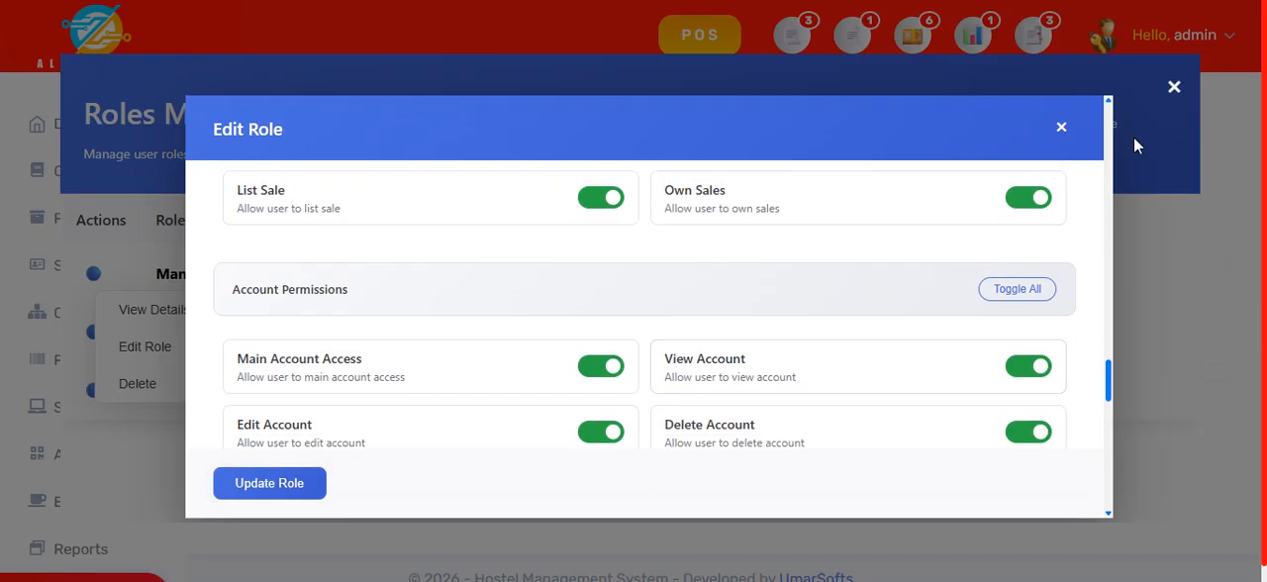
left_click(1061, 128)
Step: Open the blank Add New Role form and switch on its Product Units permission
left_click(334, 471)
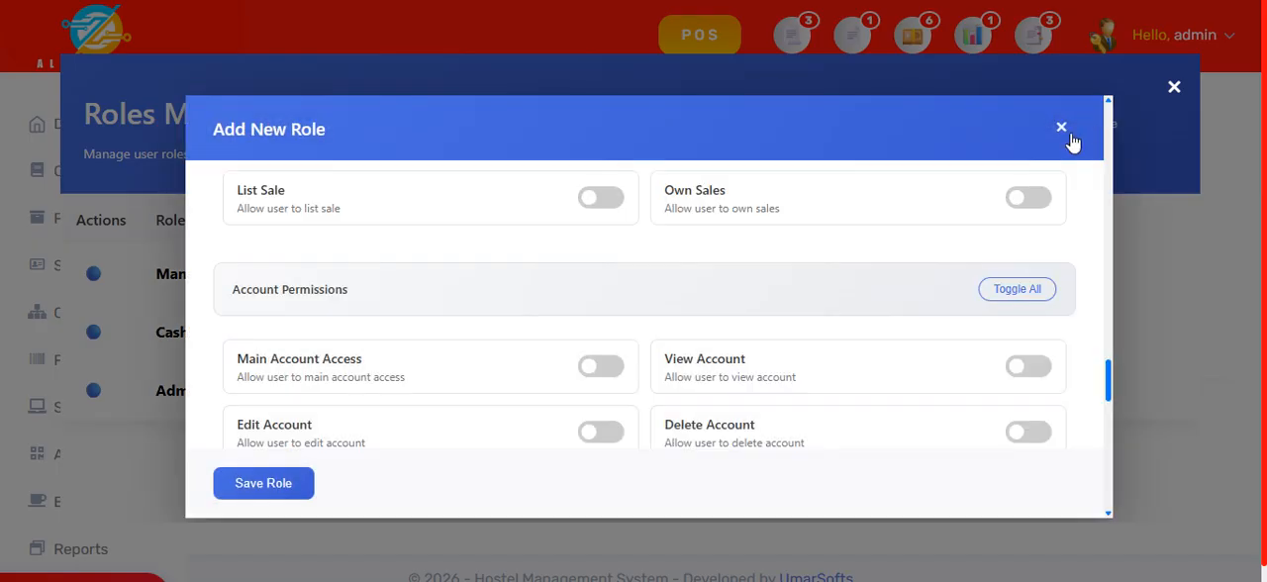
scroll(381, 358, "up", 2)
scroll(386, 356, "up", 2)
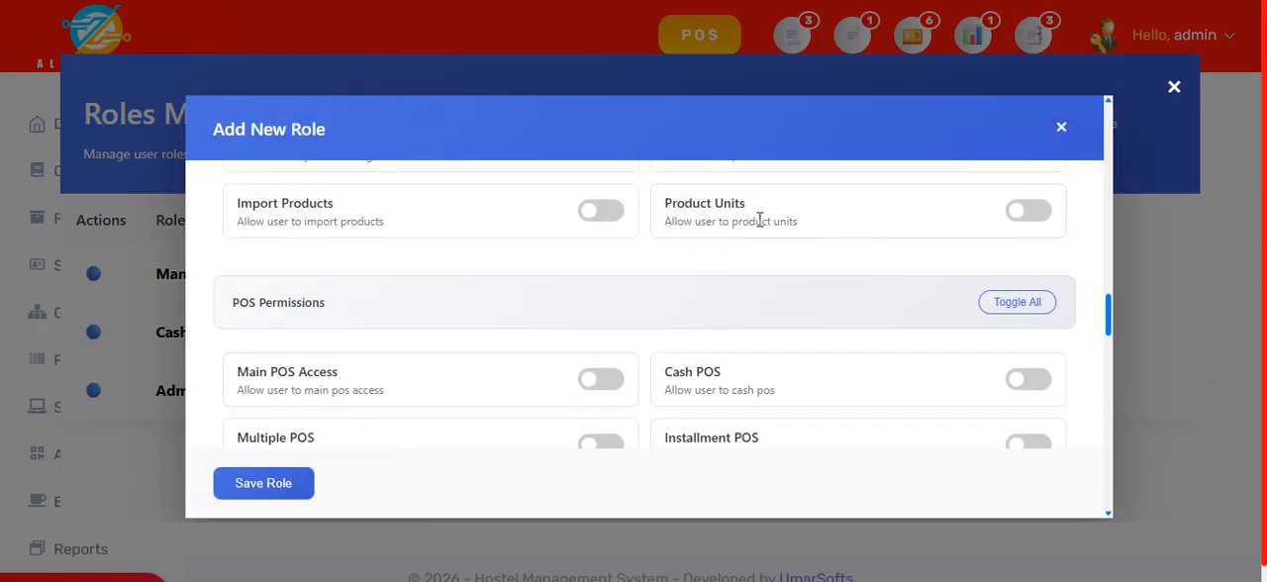
left_click(1037, 215)
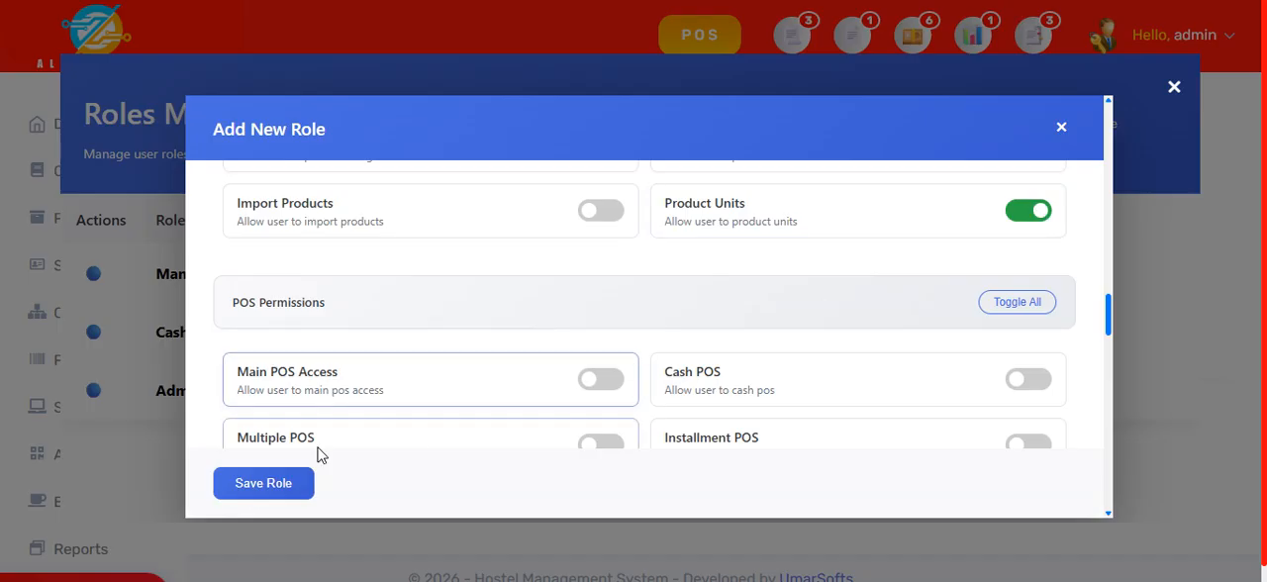
scroll(1019, 245, "up", 3)
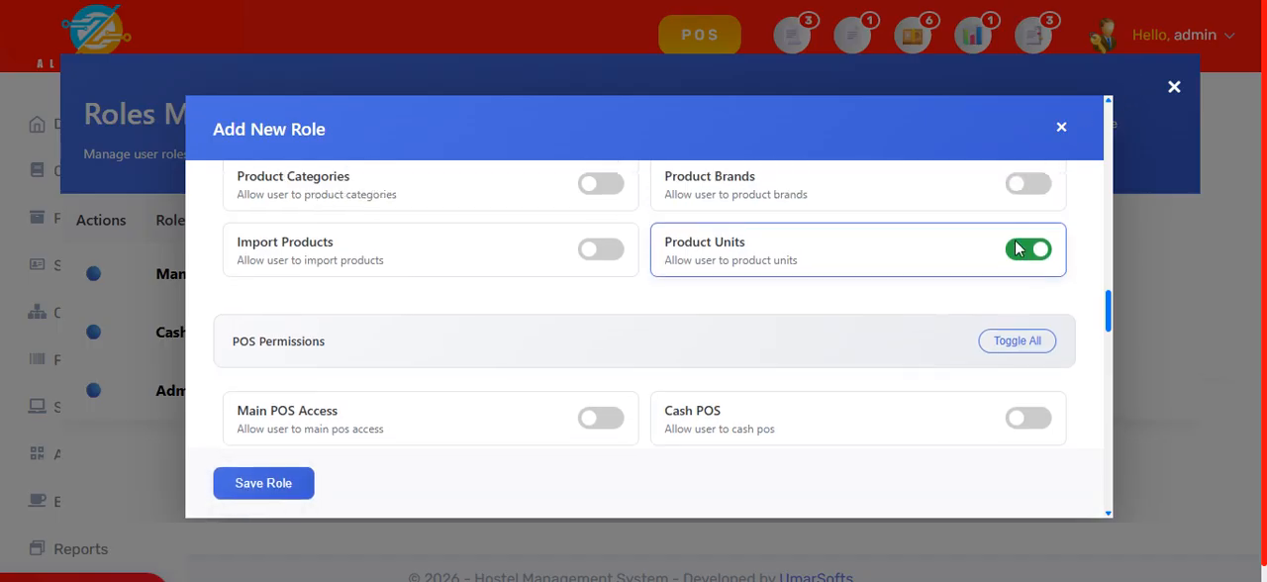
left_click_drag(1109, 281, 1115, 66)
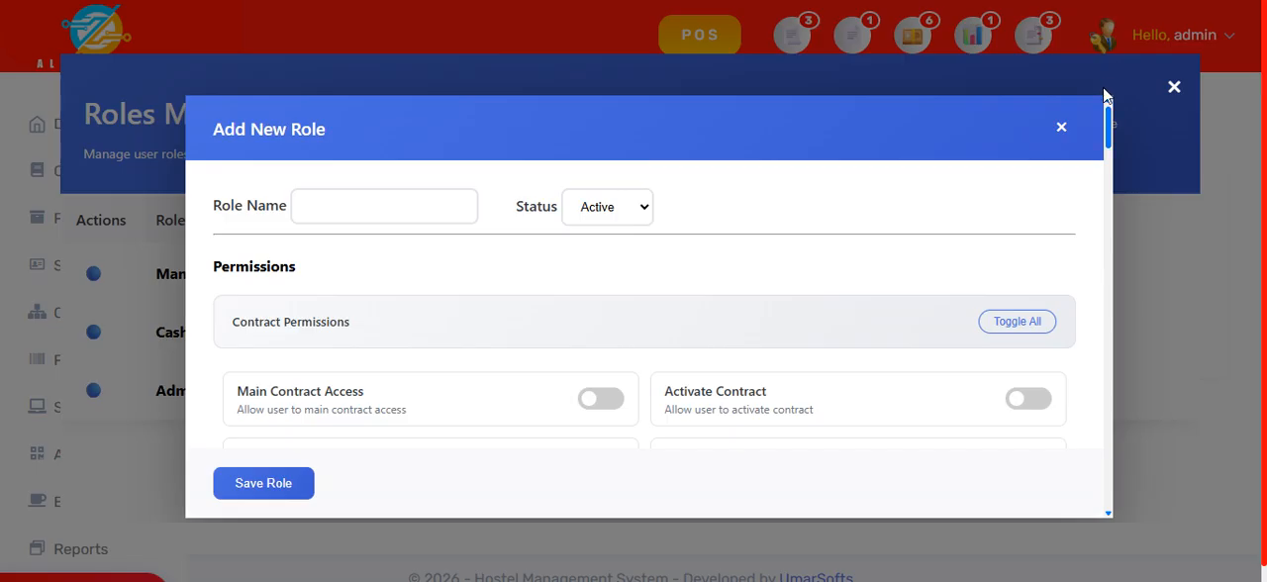
Step: View the new role's name field and Status options, and close the form and Roles Management without saving
left_click(413, 201)
left_click(630, 215)
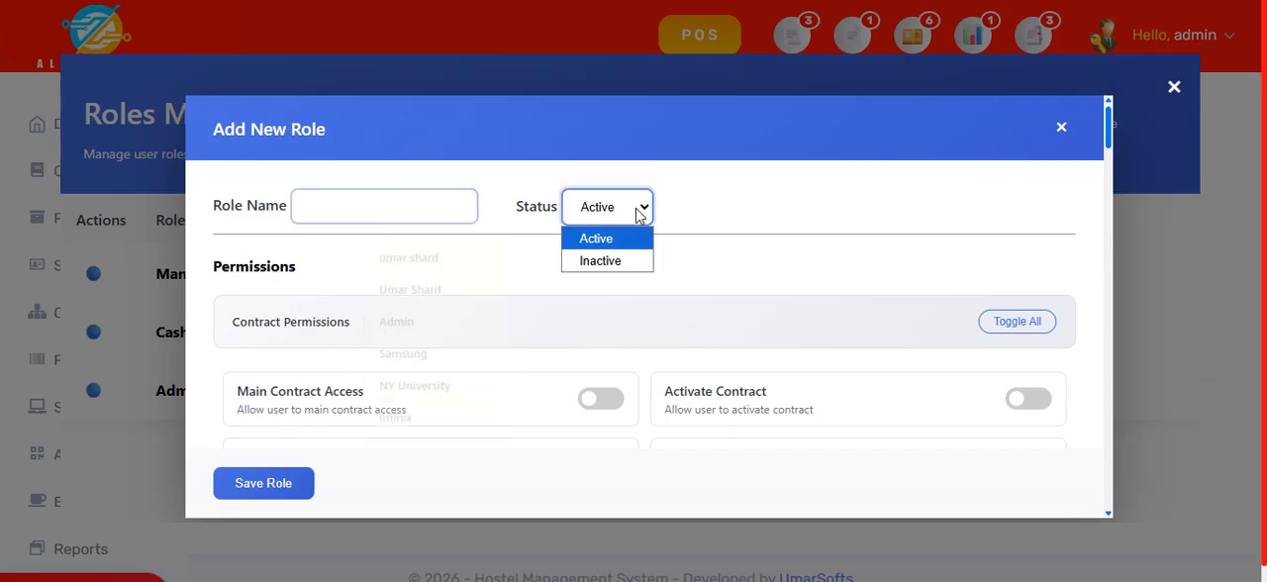
left_click(782, 219)
left_click(1061, 128)
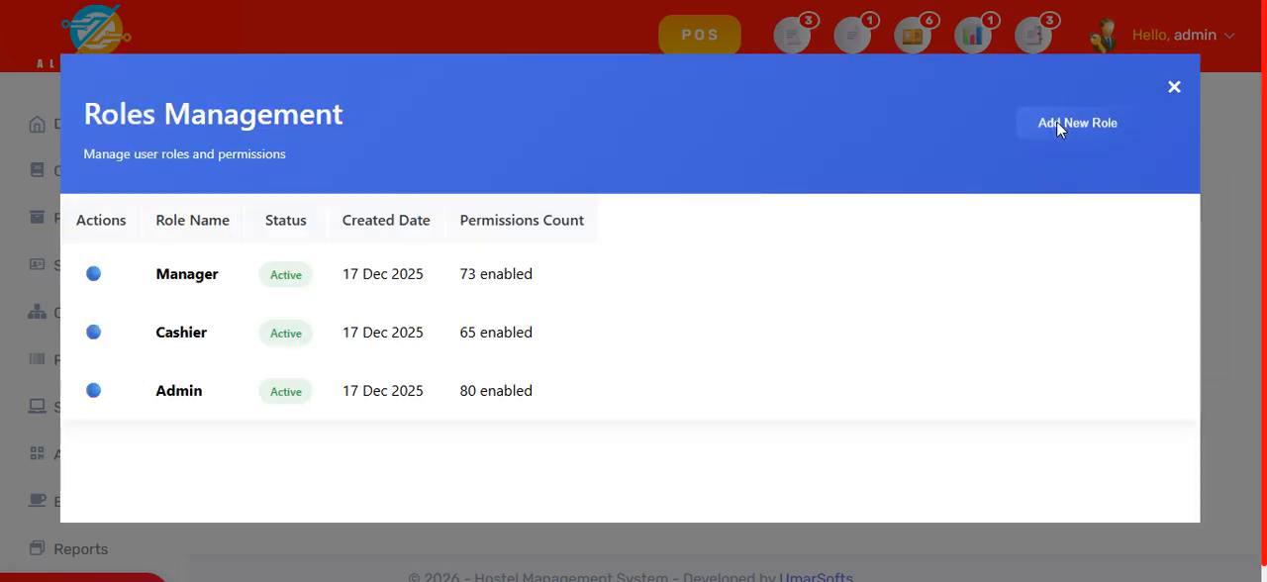
left_click(1171, 91)
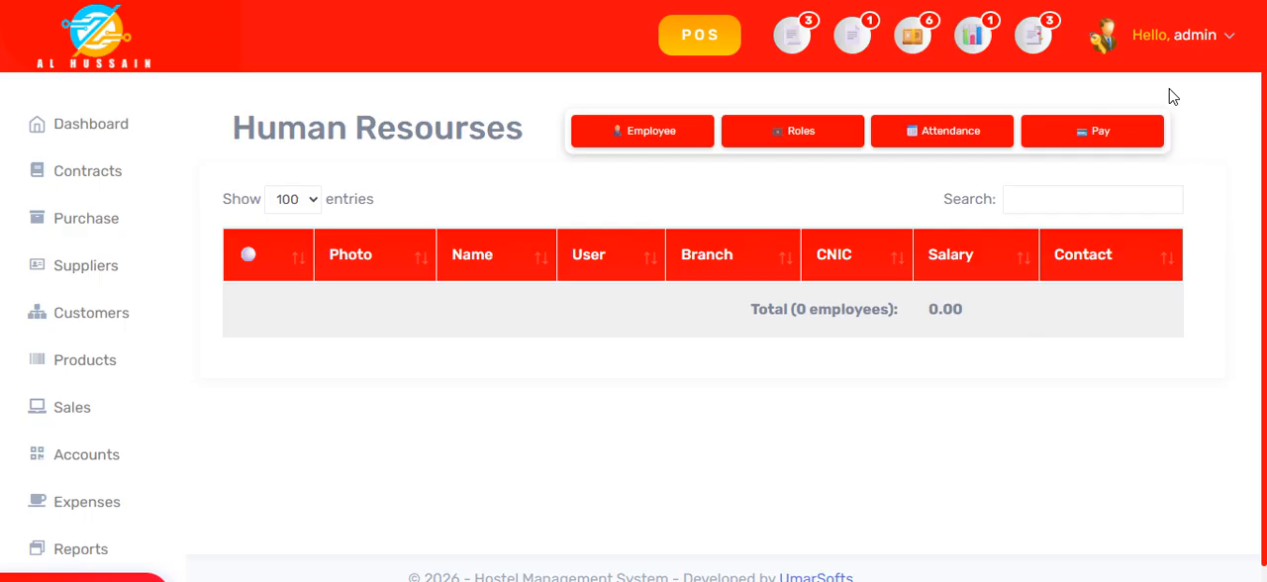
Step: View the blank Add Employee form and the Attendance Sheet, cancelling each without saving
left_click(666, 132)
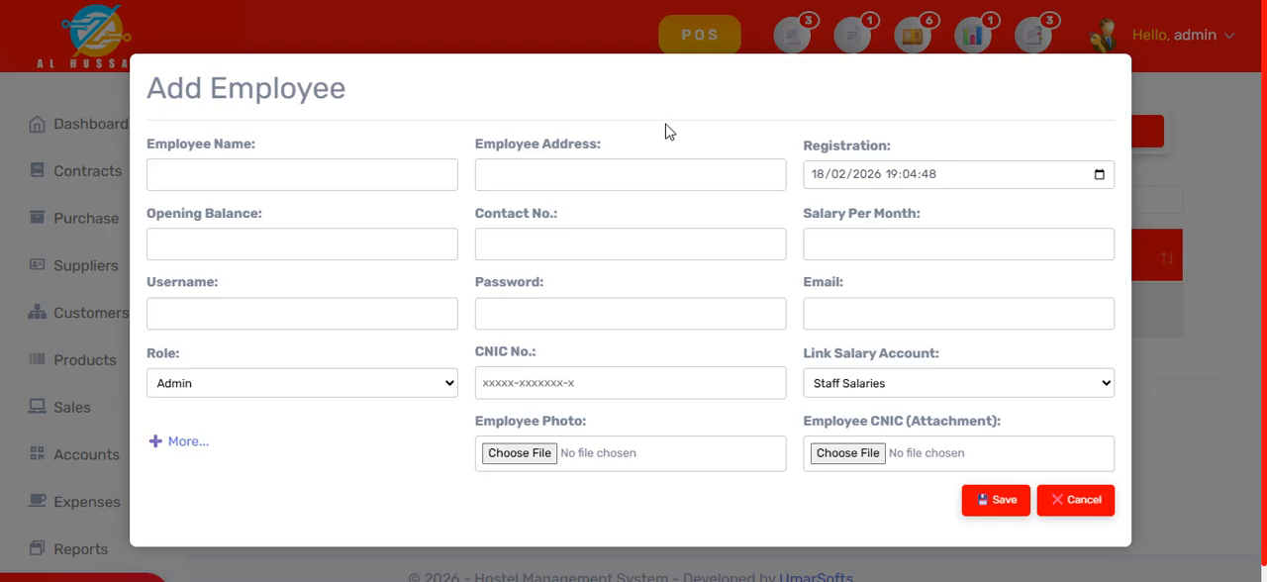
left_click(1076, 507)
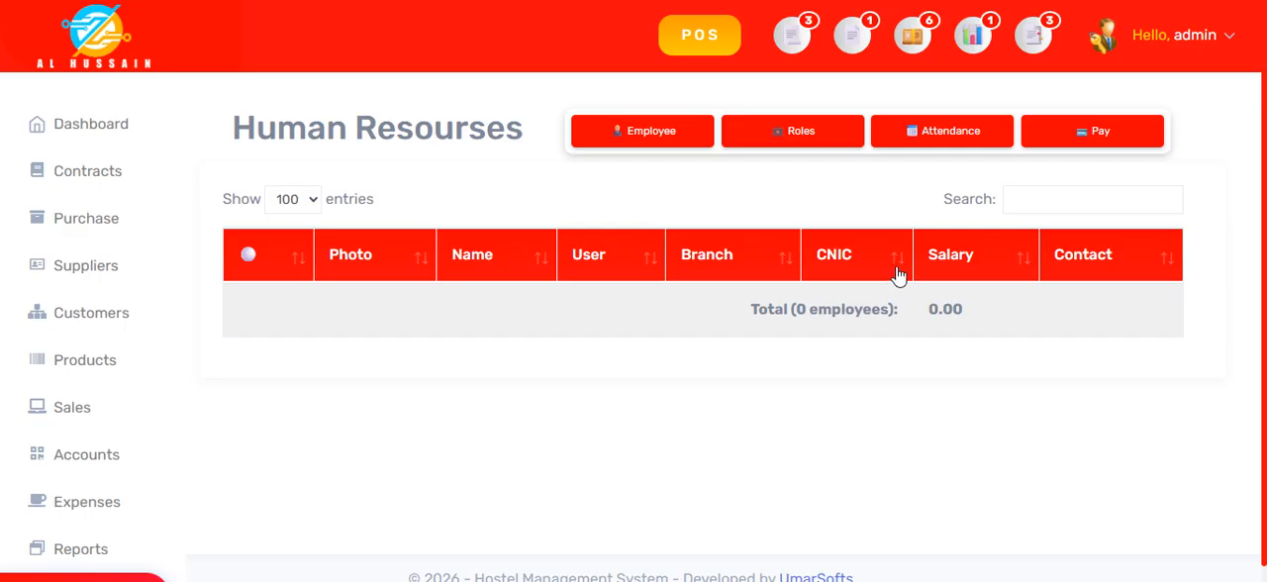
left_click(941, 136)
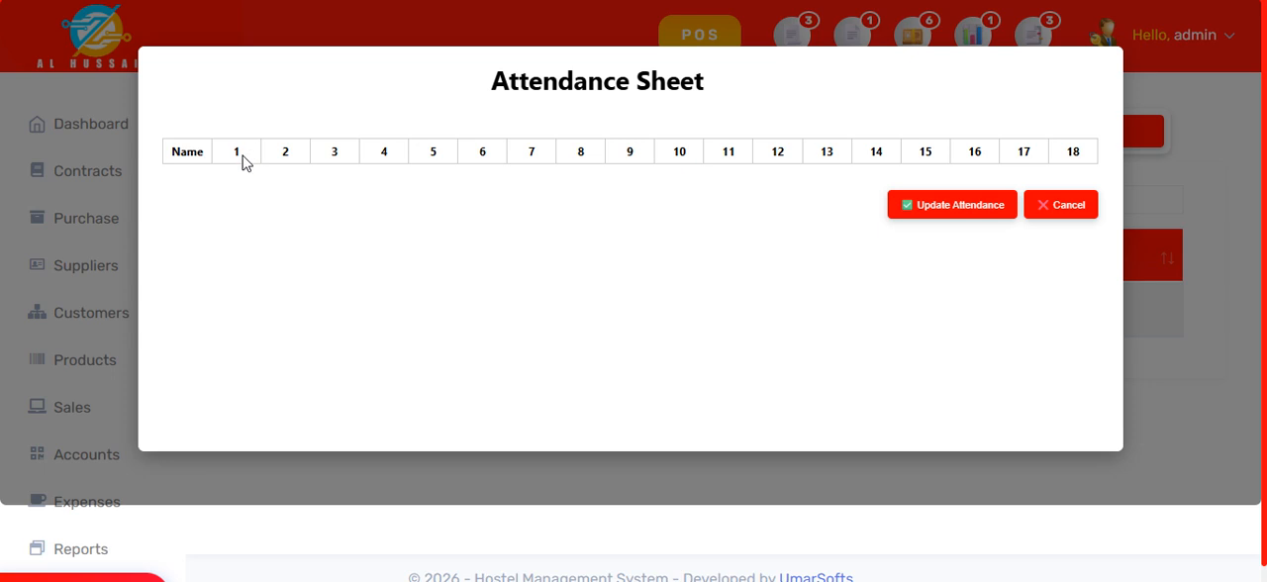
left_click(1067, 208)
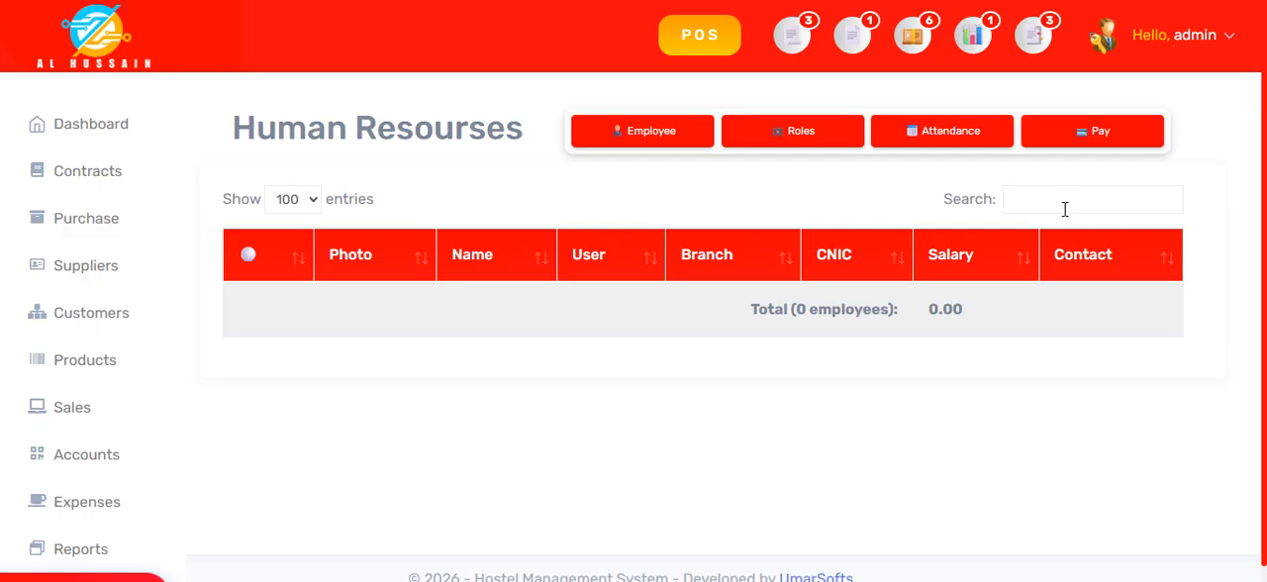
Step: Open the employee payment form, view its Advance and Salary modes and employee choices, and close it without paying
left_click(1075, 137)
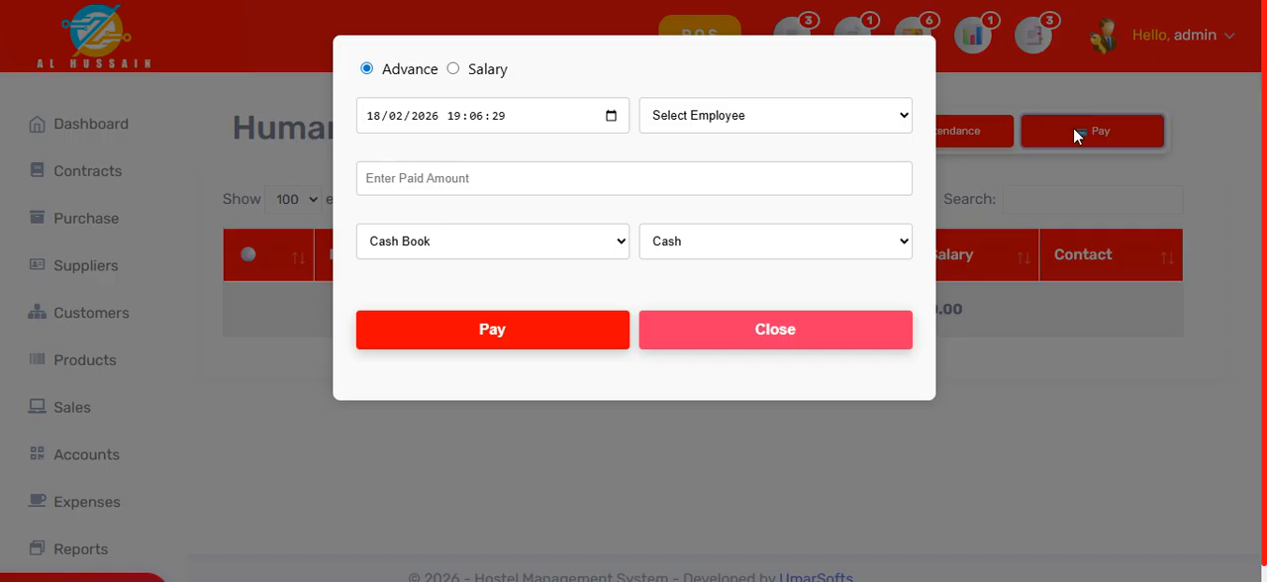
left_click(813, 122)
left_click(806, 130)
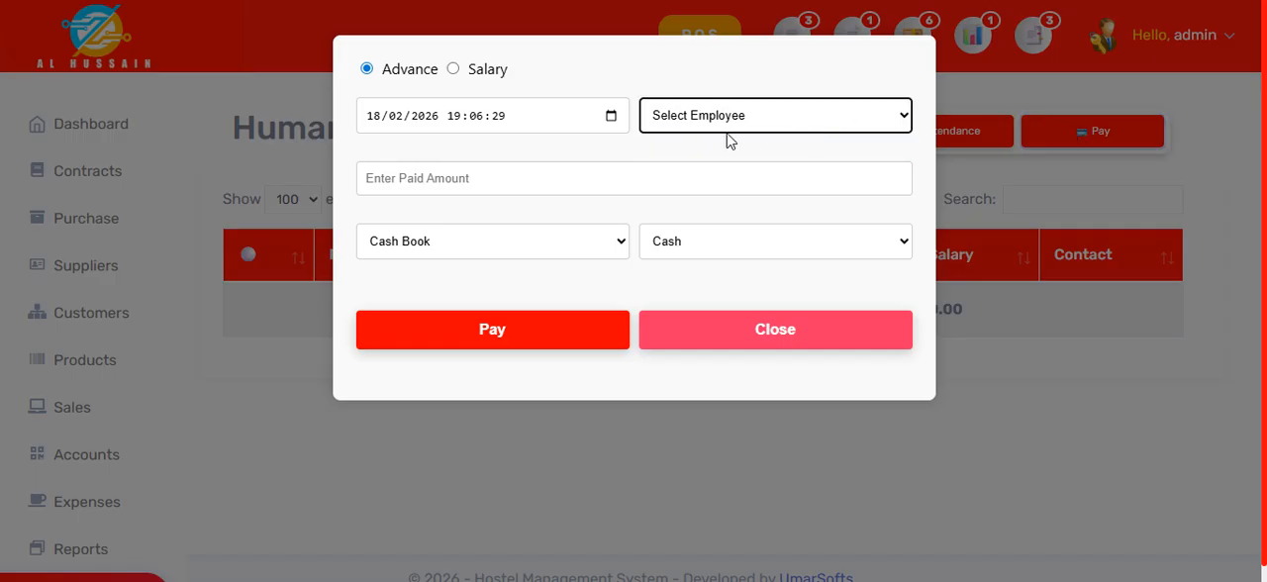
left_click(471, 72)
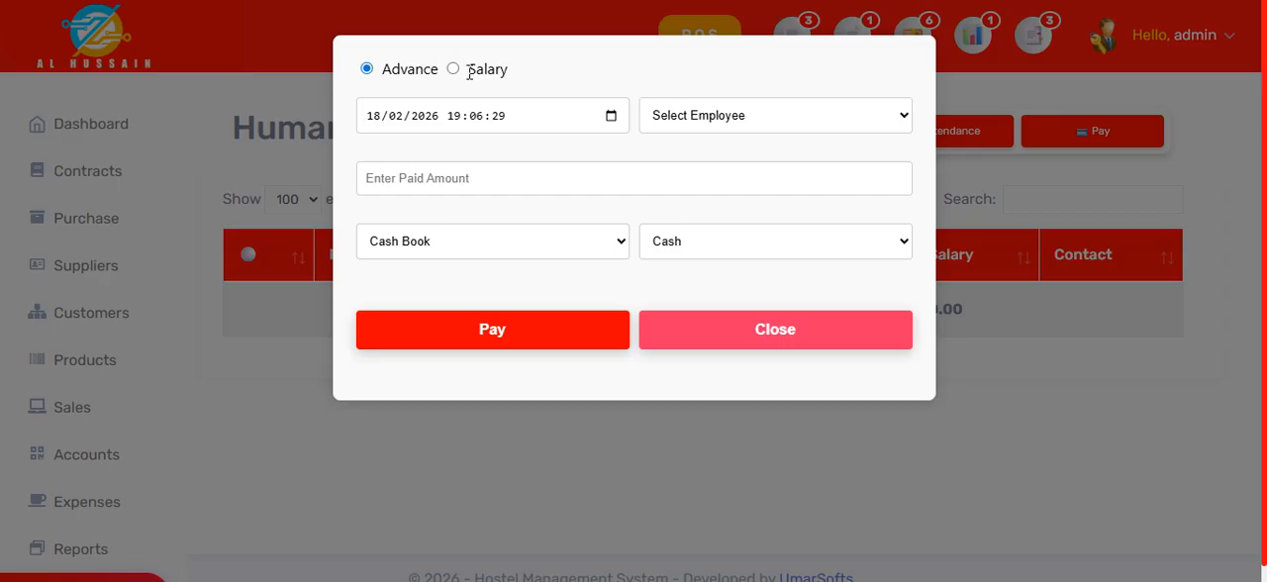
left_click(454, 70)
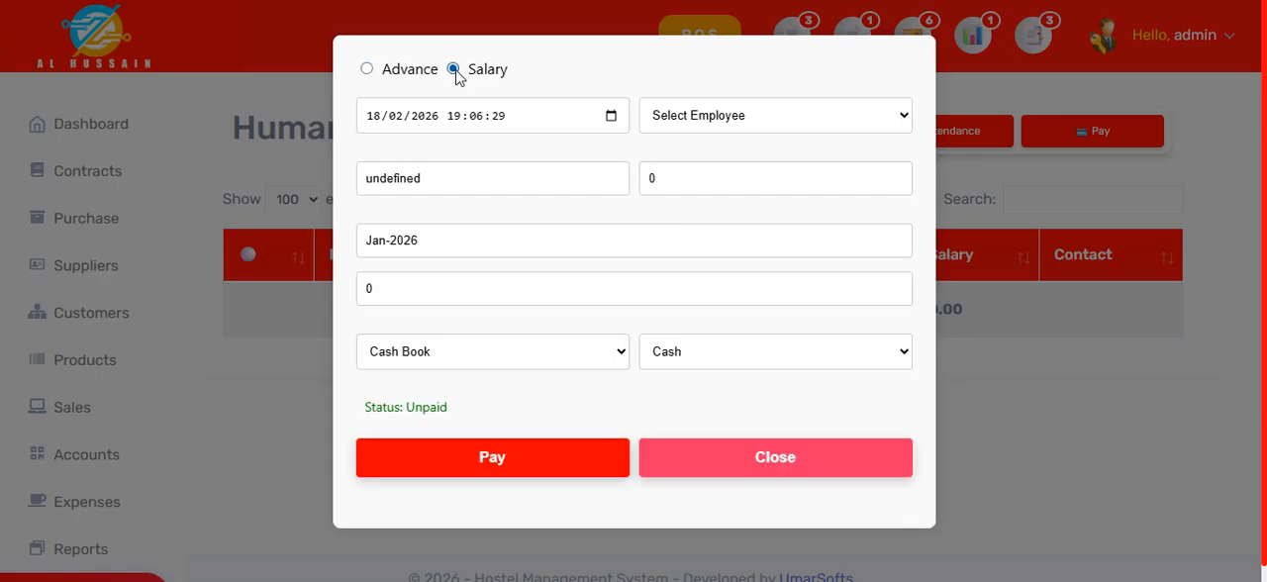
left_click(699, 120)
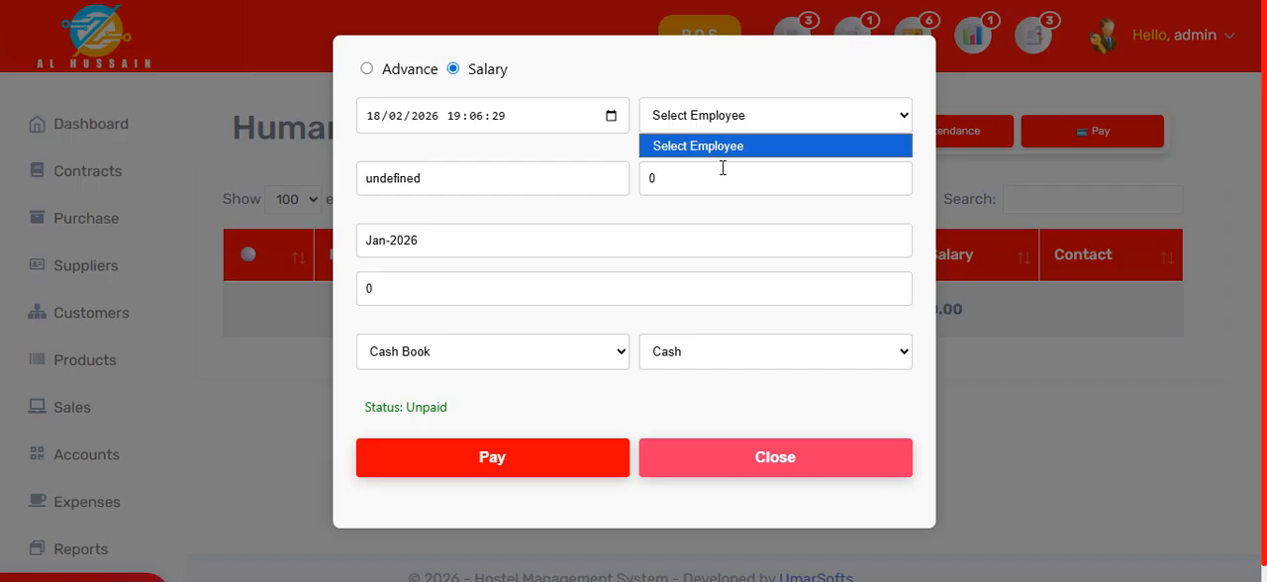
left_click(598, 164)
left_click(560, 147)
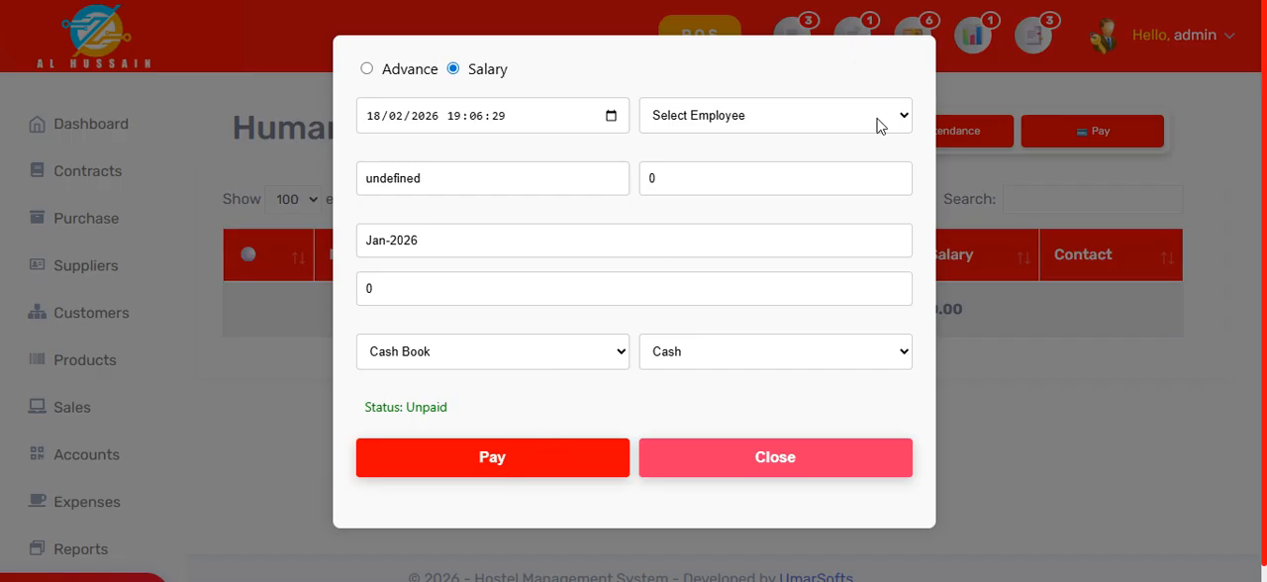
left_click(1143, 457)
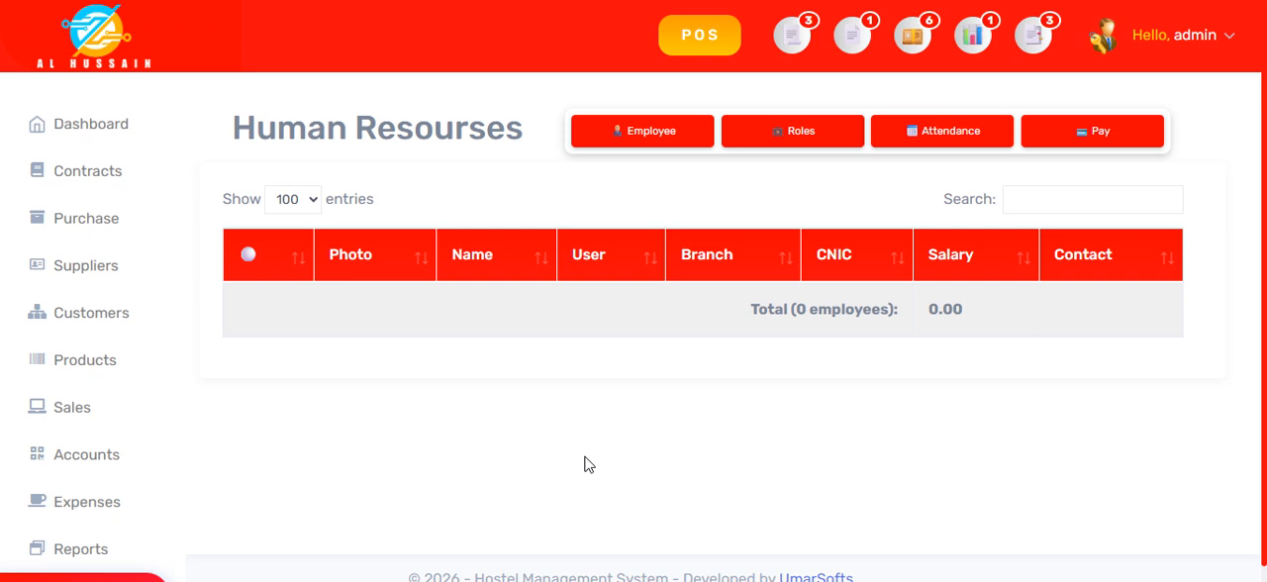
Step: Open the Dashboard and examine its summary cards, Performance Overview charts, recent sales and upcoming installments
left_click(115, 130)
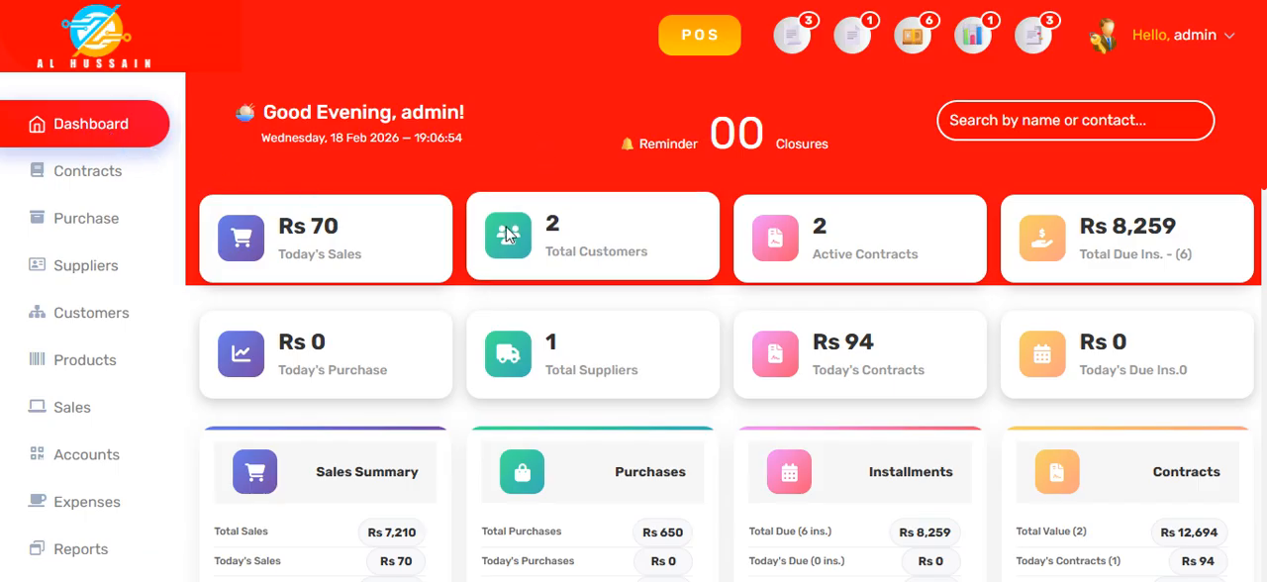
scroll(590, 432, "down", 3)
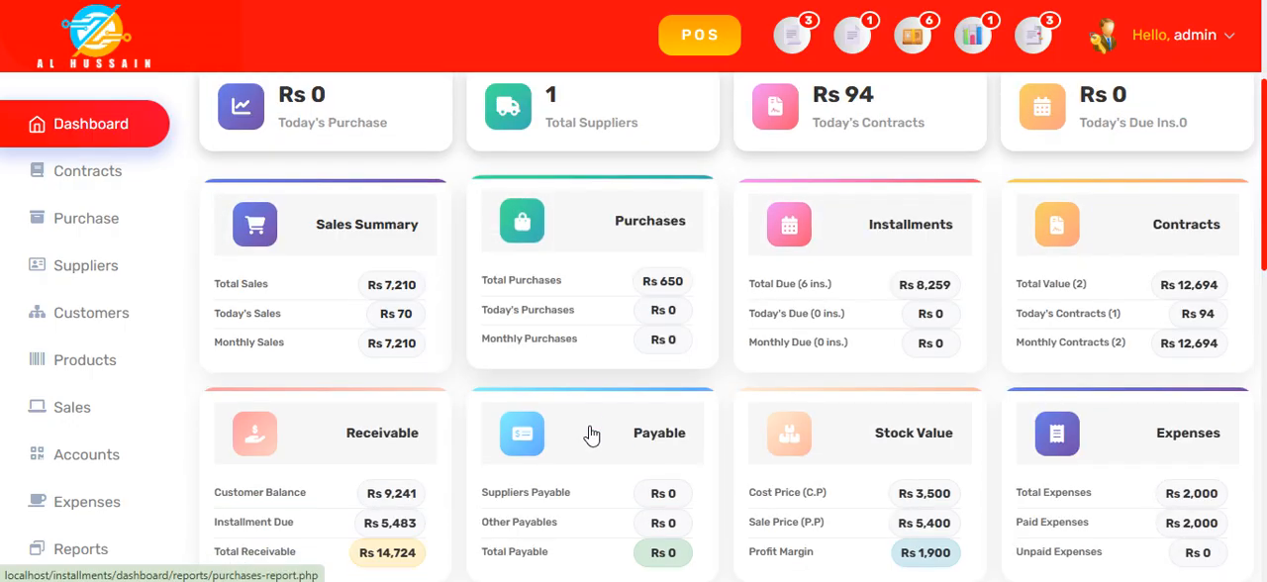
scroll(689, 387, "down", 4)
scroll(713, 401, "down", 2)
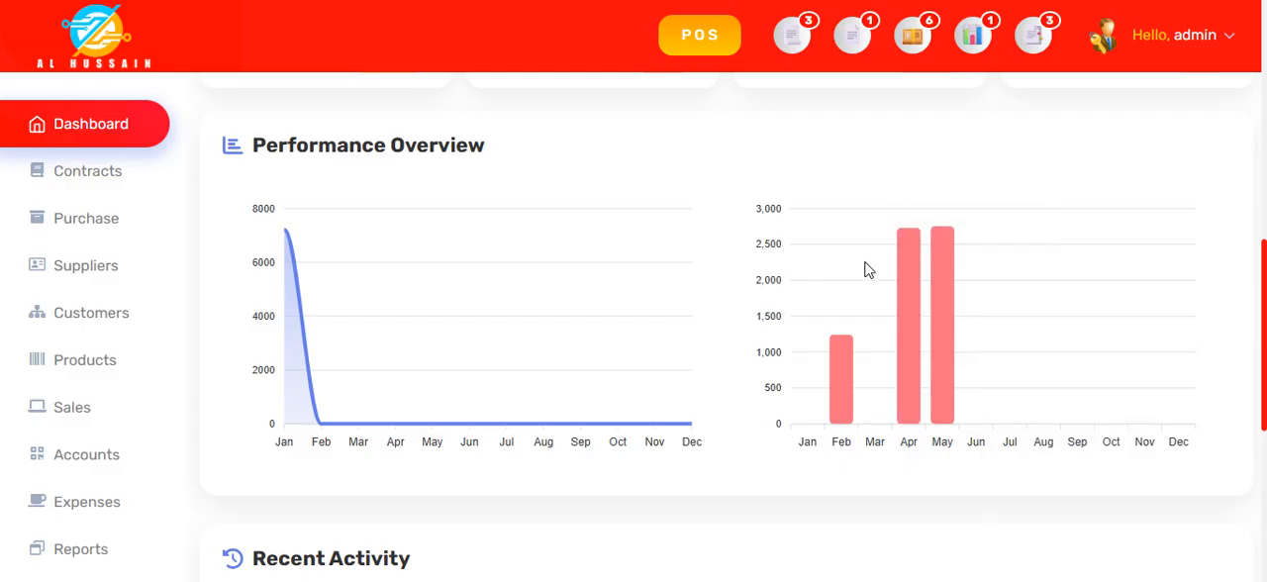
mouse_move(945, 285)
scroll(742, 544, "down", 3)
scroll(737, 542, "down", 2)
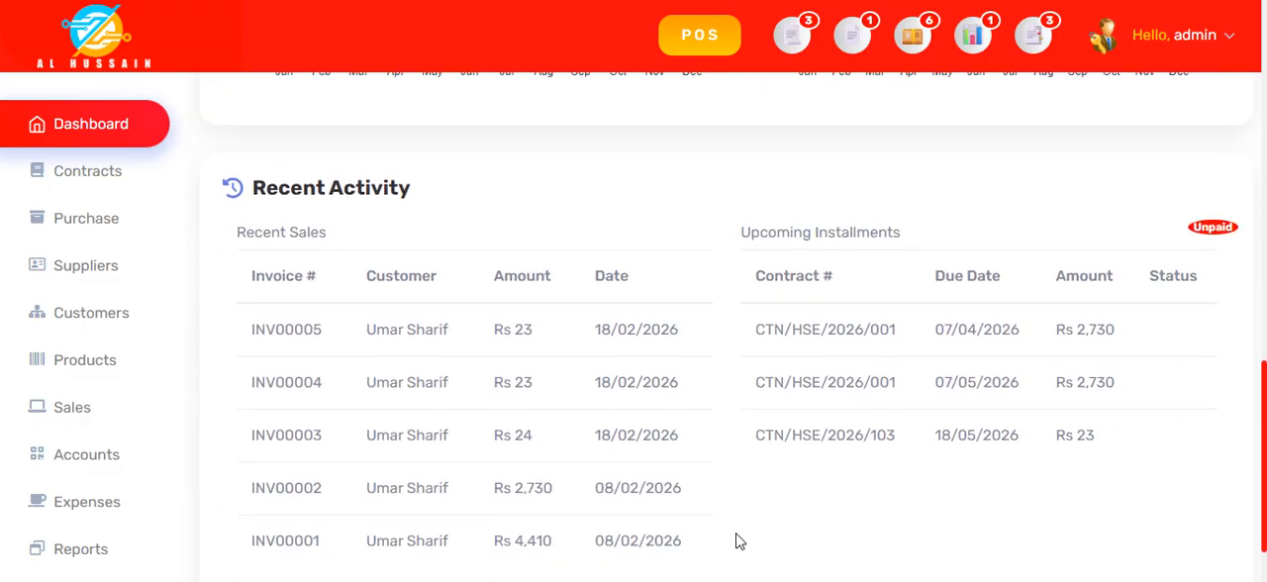
scroll(736, 542, "down", 2)
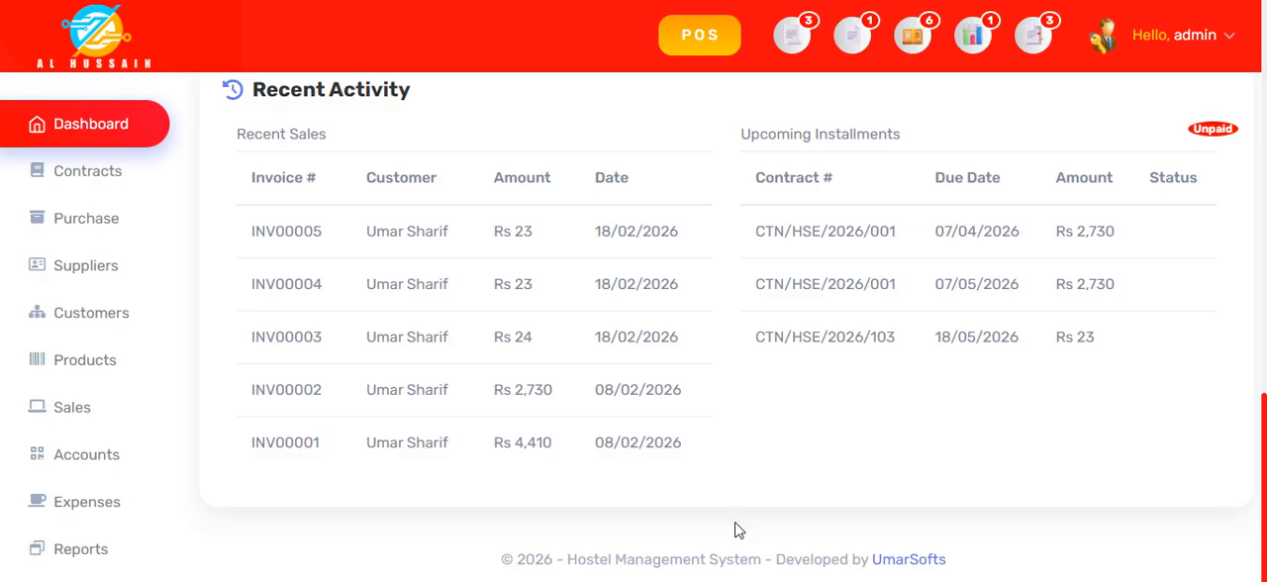
Step: Log out of the admin account
scroll(737, 536, "up", 4)
scroll(748, 530, "up", 2)
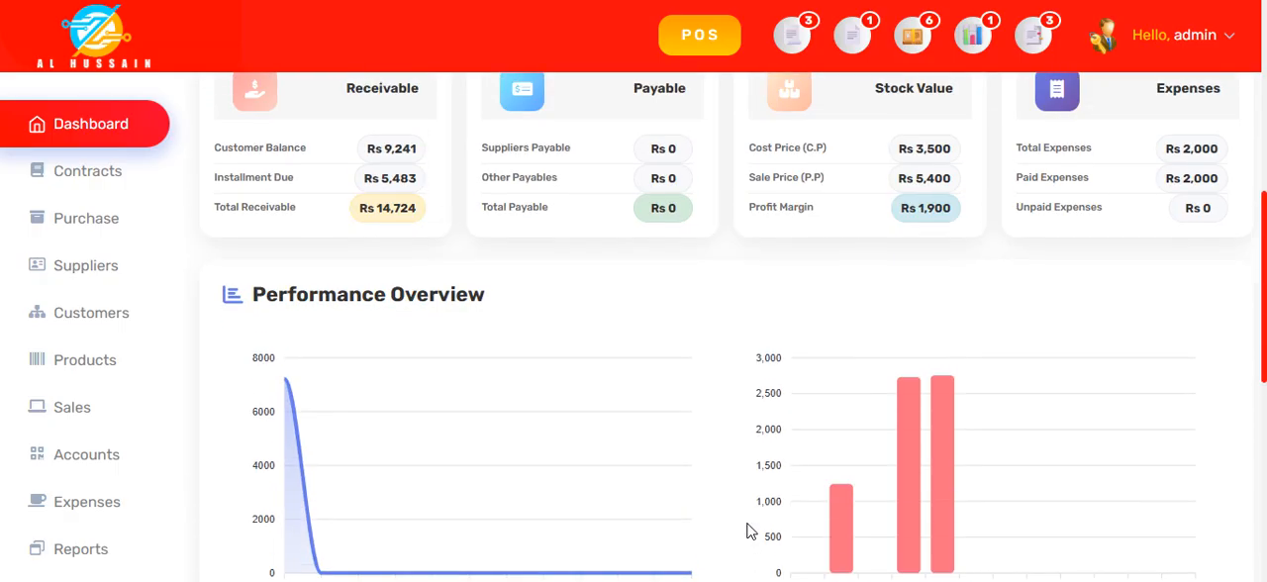
scroll(747, 530, "up", 6)
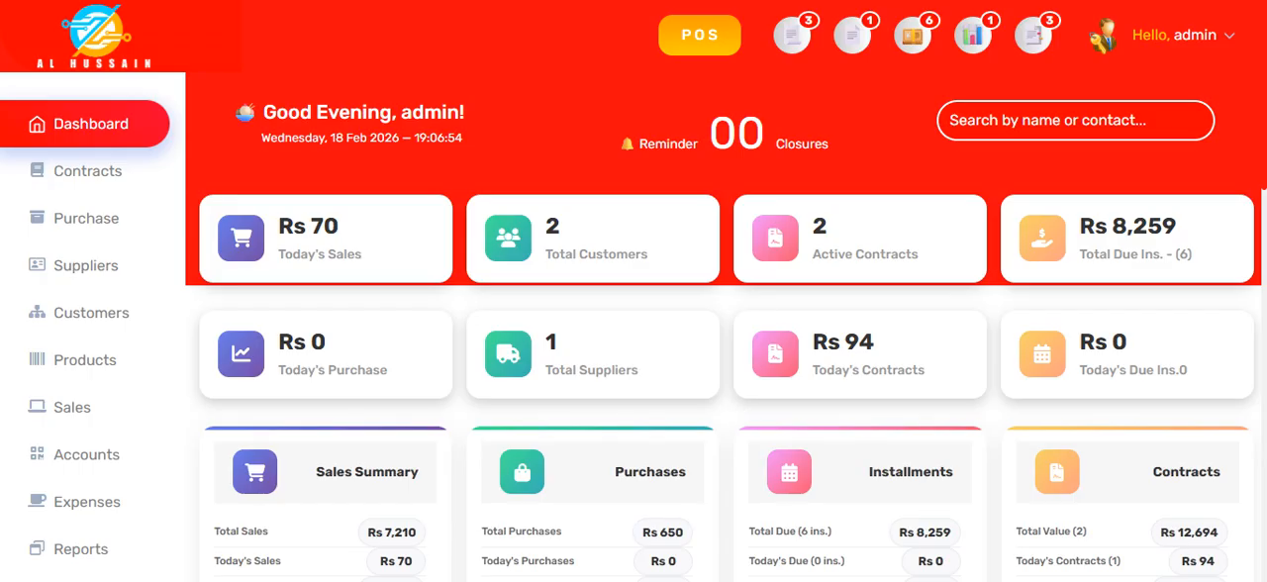
left_click(1225, 39)
left_click(1157, 207)
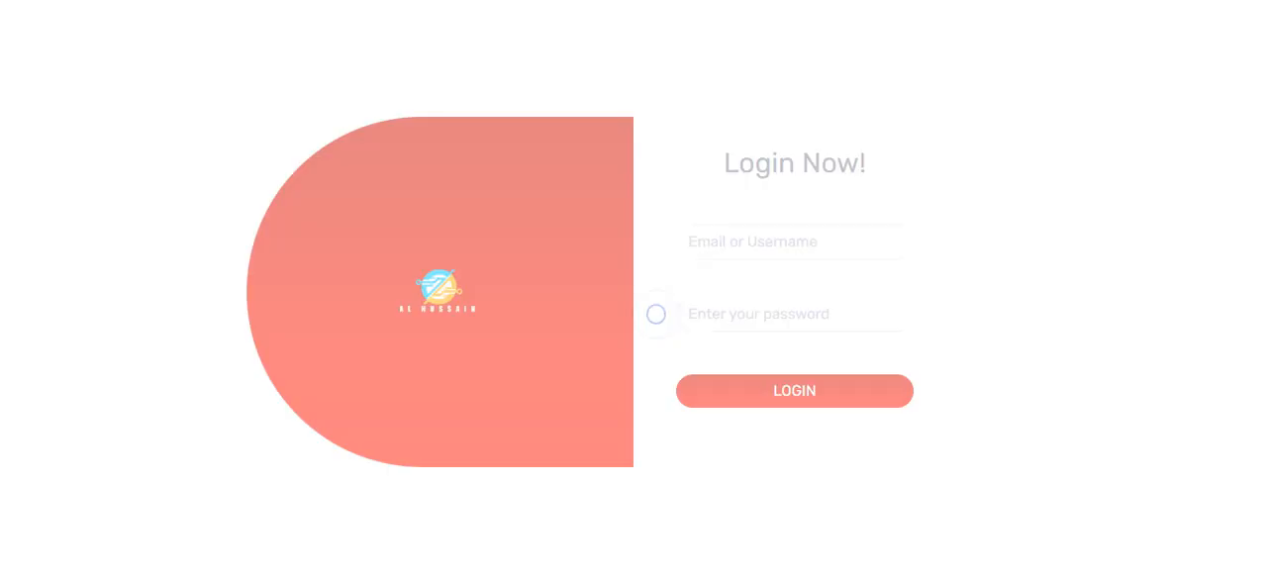